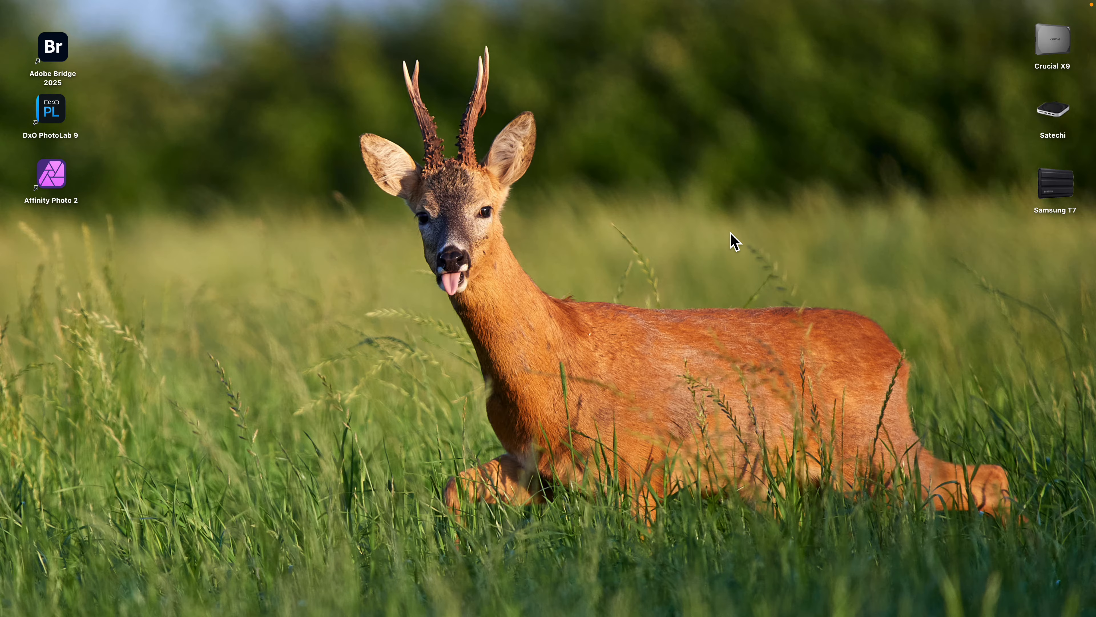
- Open the DCIM/114OMSYS folder on the OM SYSTEM memory card and enlarge its window to show more files
click(1068, 288)
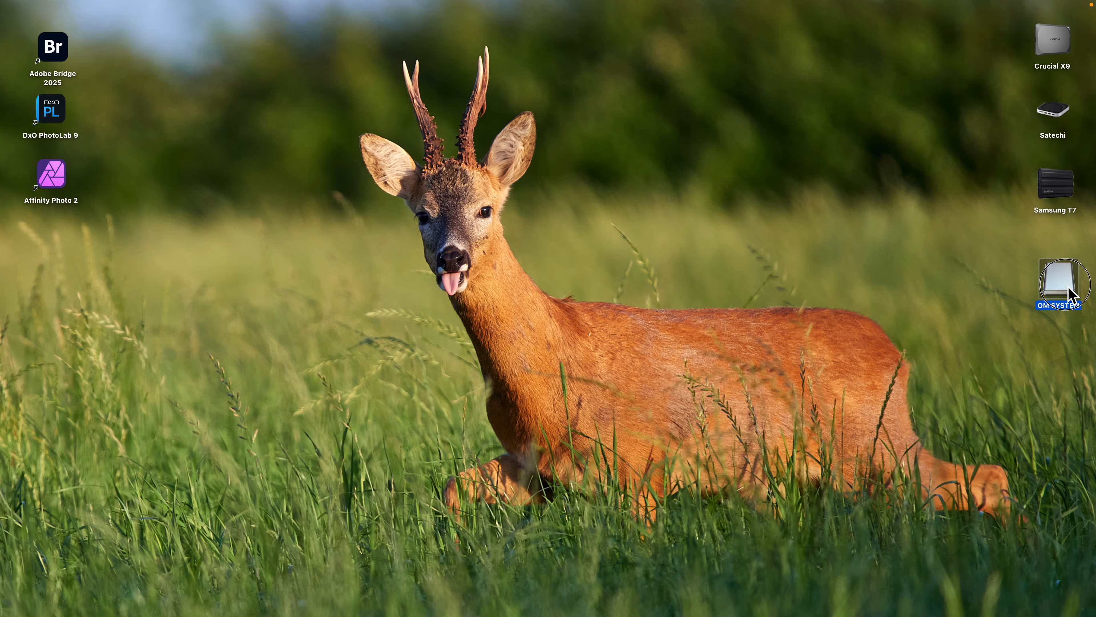
double_click(1071, 296)
double_click(440, 137)
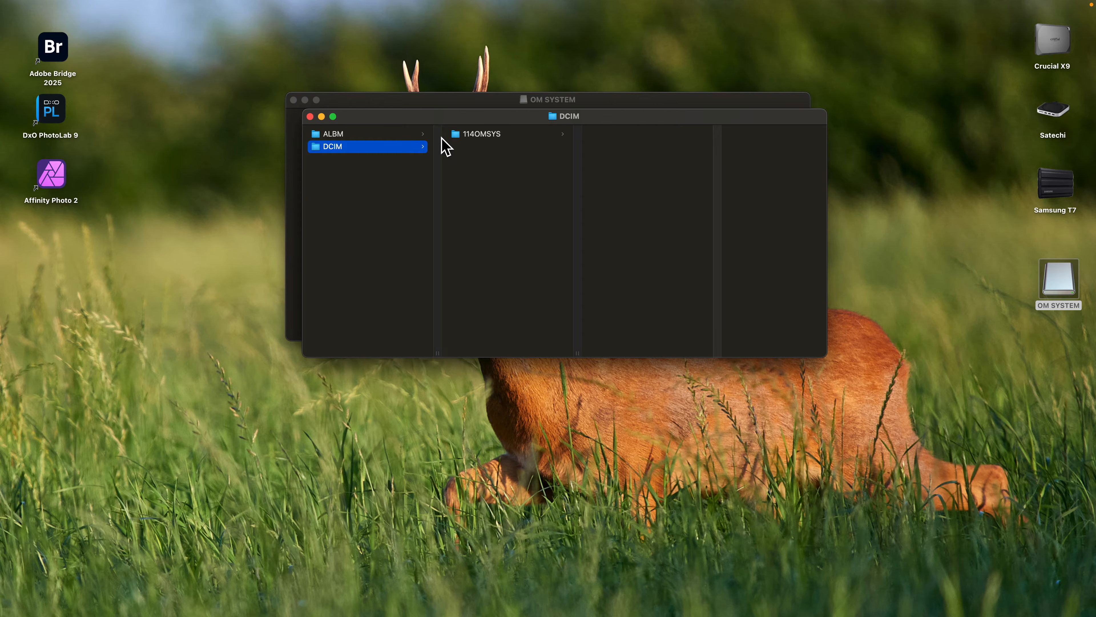
click(488, 134)
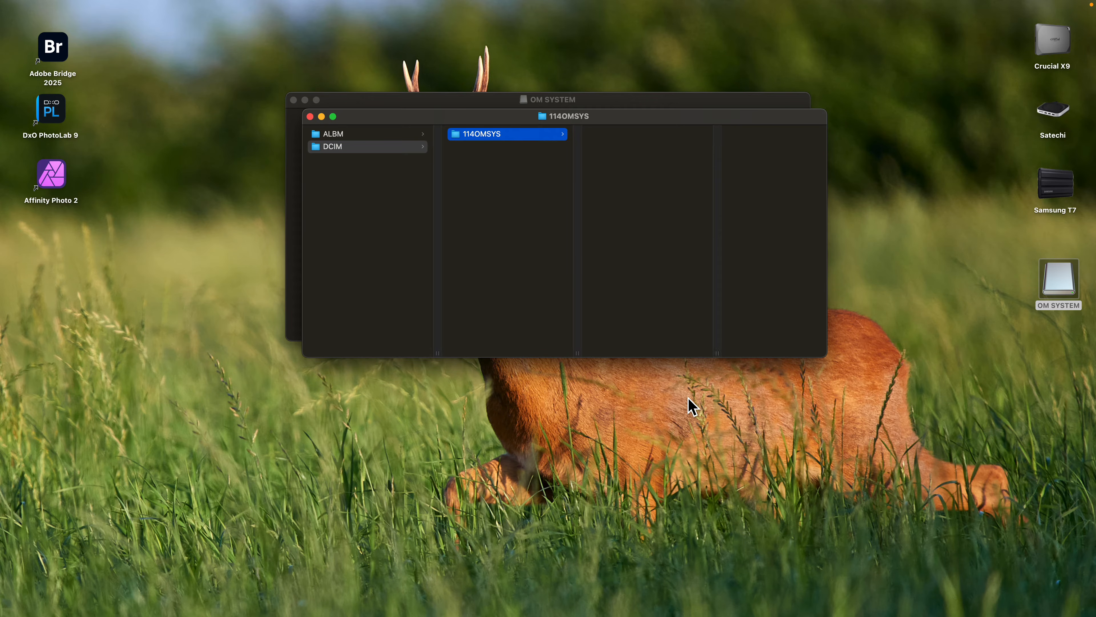
drag(685, 358, 709, 602)
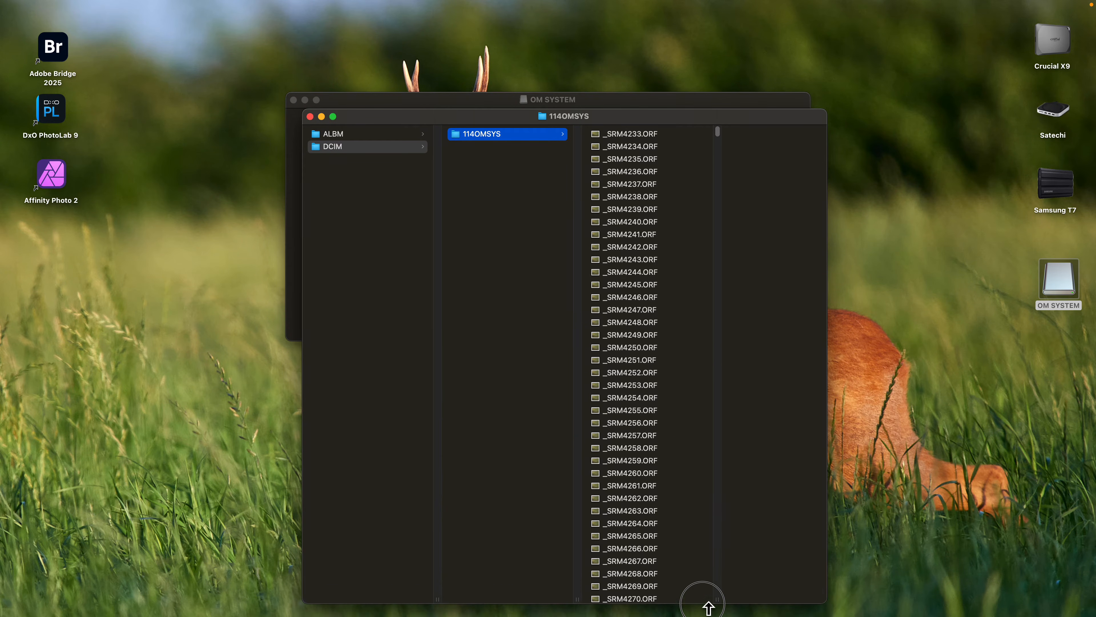
- Preview _SRM4233.ORF, look through the card's list of ORF raw files, and close both card windows
click(623, 135)
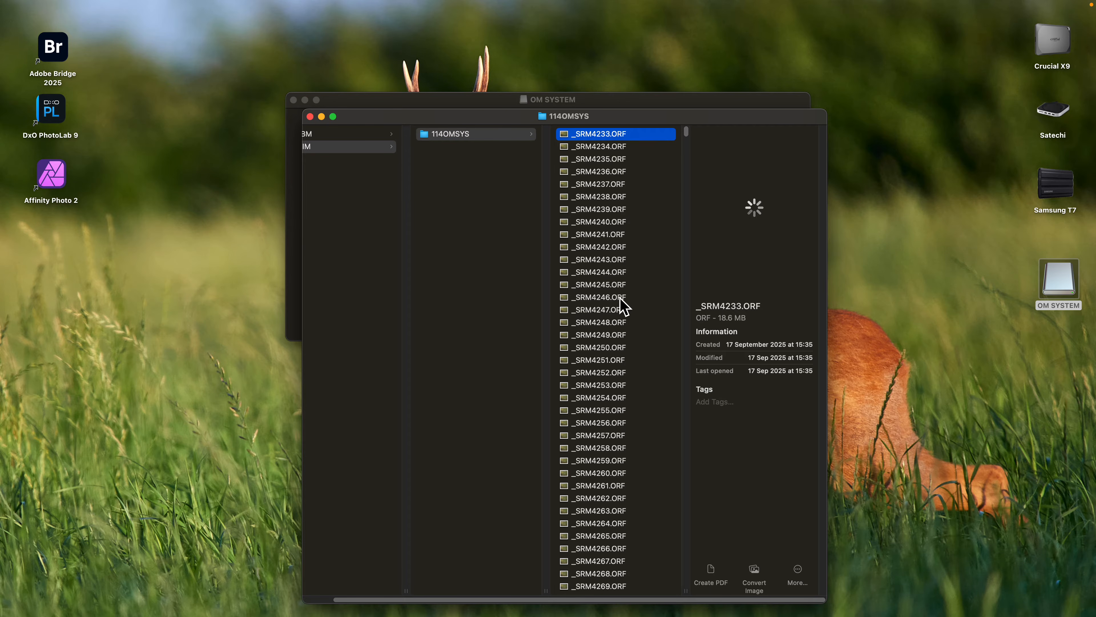
scroll(624, 306, down, 10)
scroll(624, 306, down, 20)
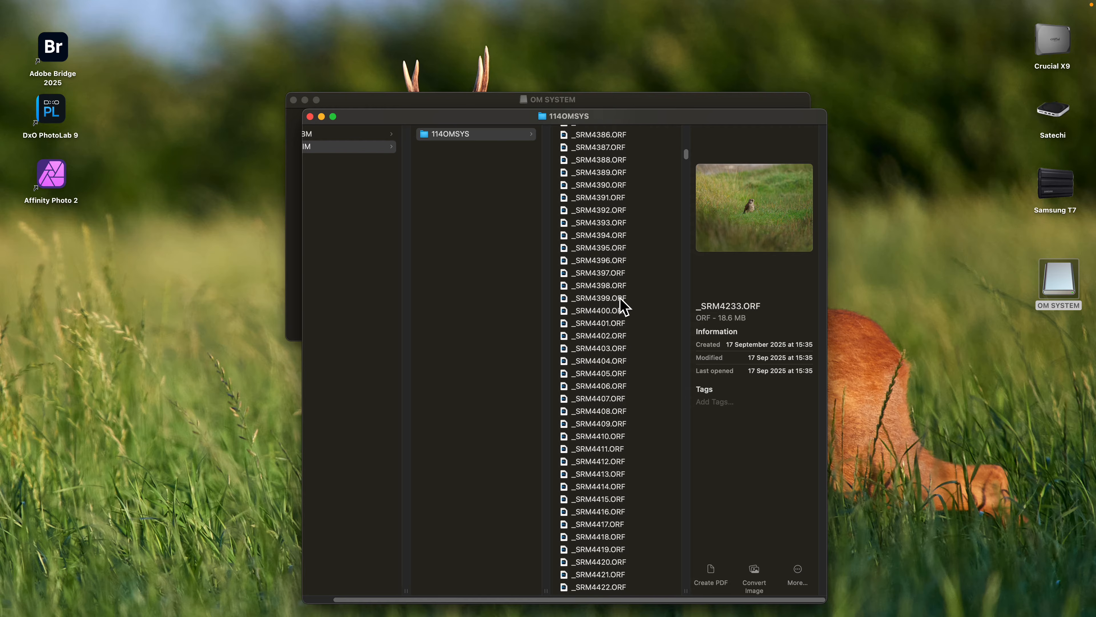
scroll(624, 307, down, 20)
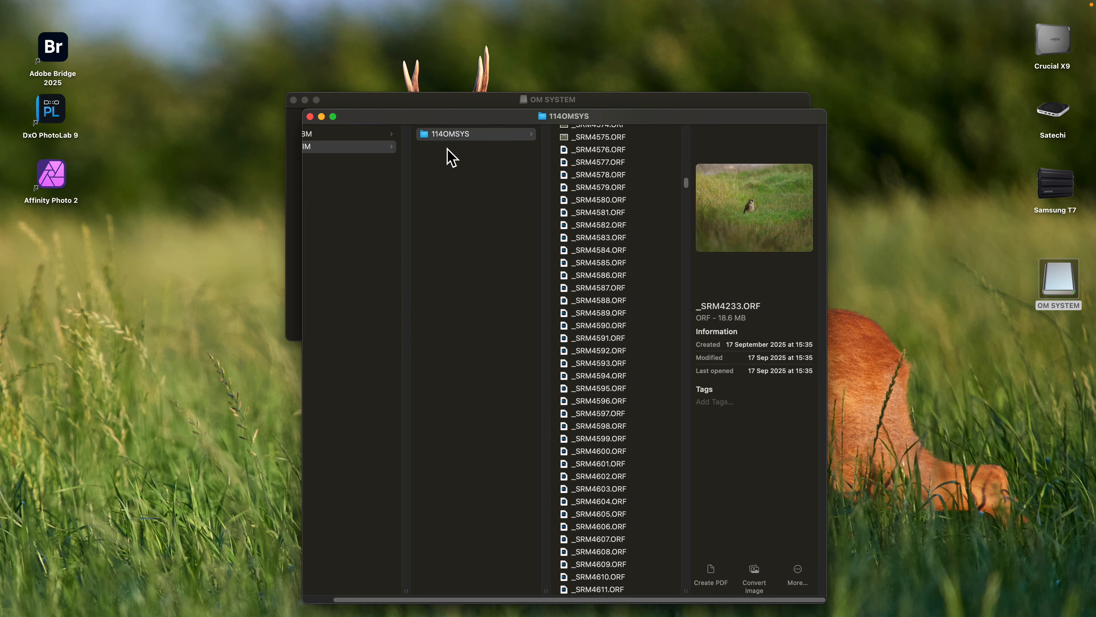
click(309, 116)
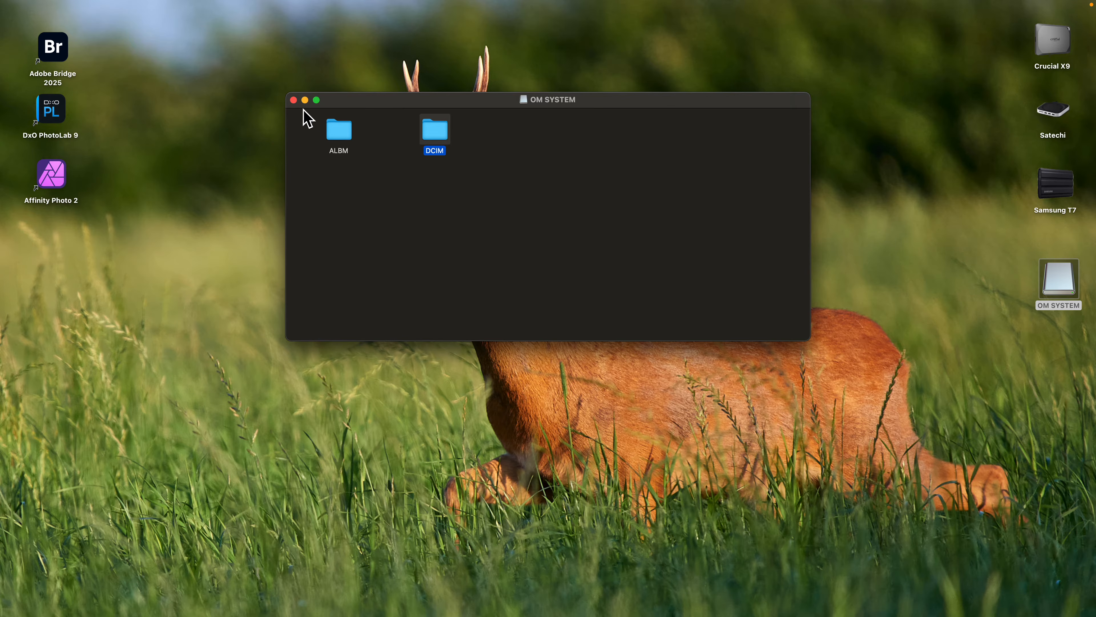
click(294, 100)
- Open the Samsung T7 drive to view its folders and reposition its window on the desktop
click(1062, 293)
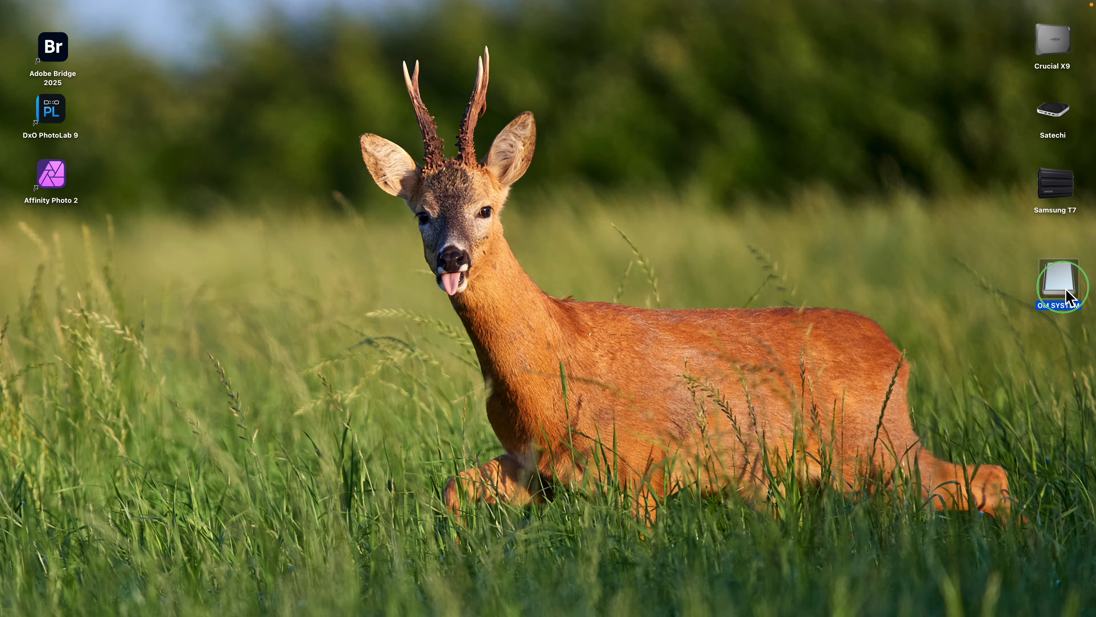
right_click(1067, 298)
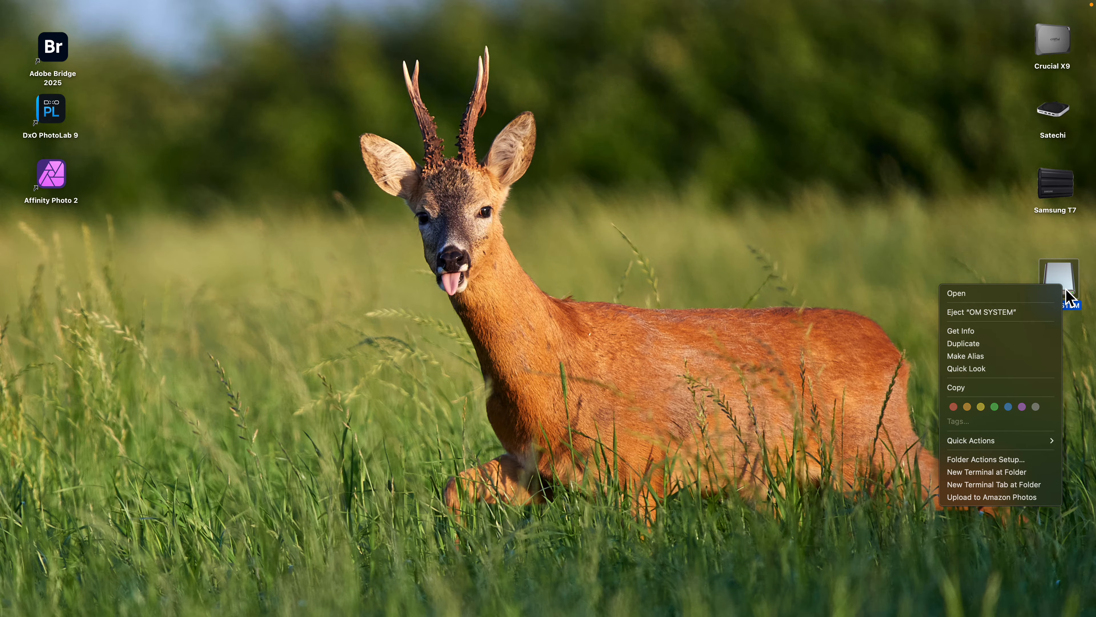
click(1056, 192)
double_click(1055, 187)
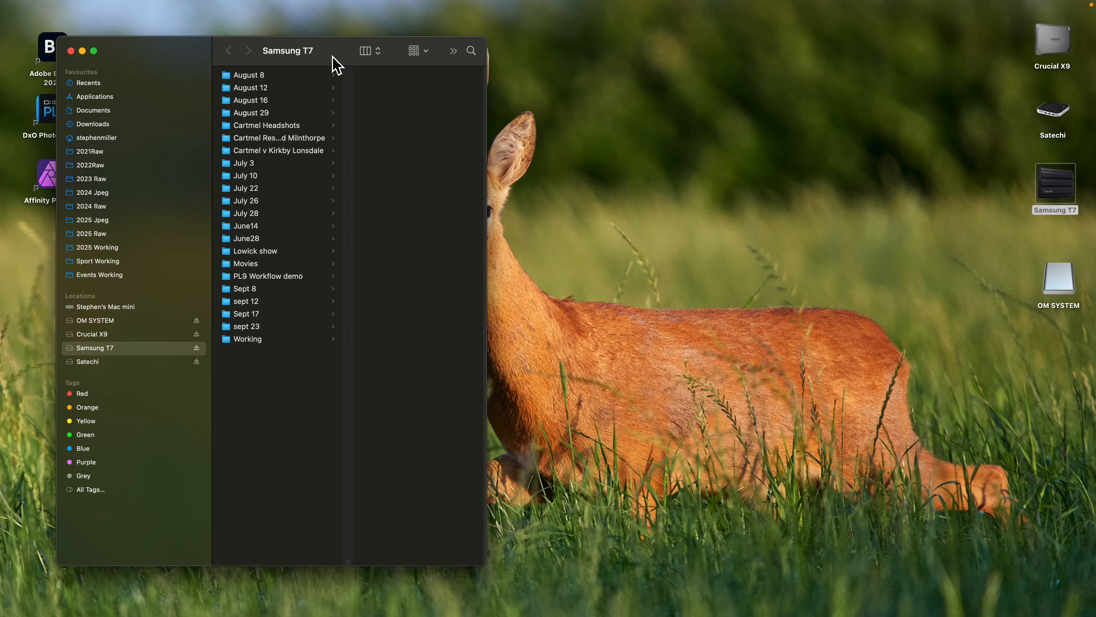
drag(337, 49, 371, 62)
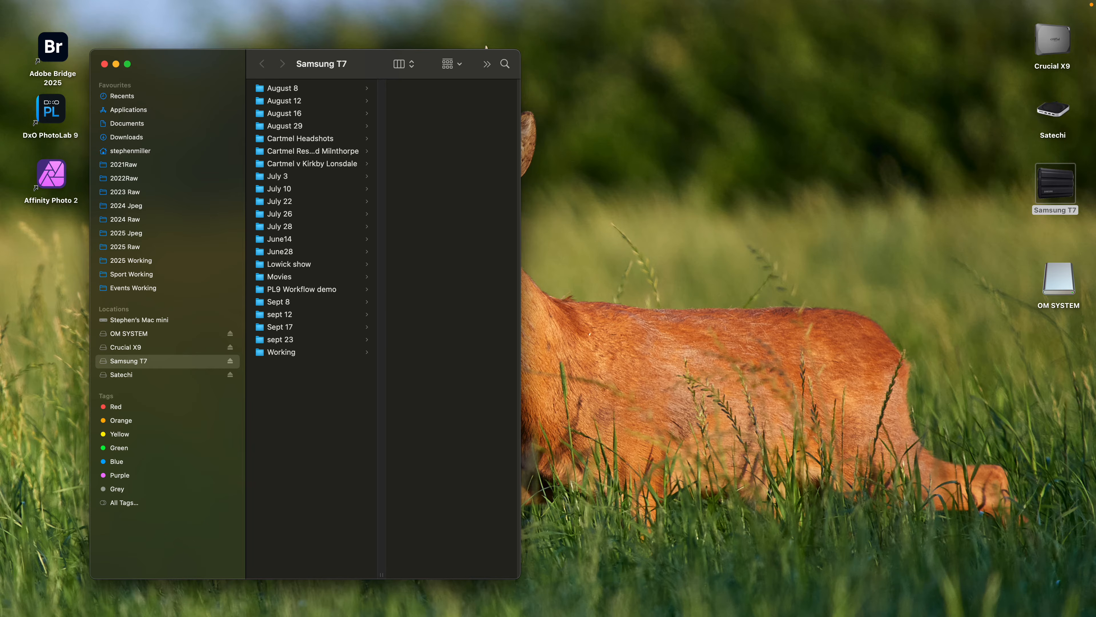
- Select all raw files in the OM SYSTEM card's DCIM/114OMSYS folder and close the card windows
double_click(1061, 285)
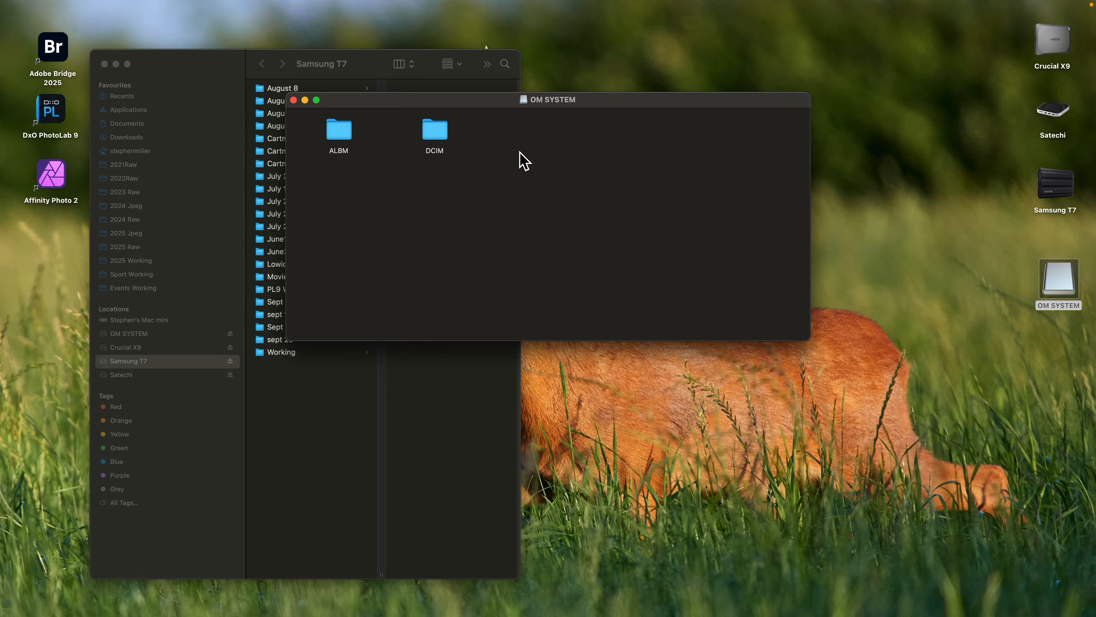
double_click(445, 142)
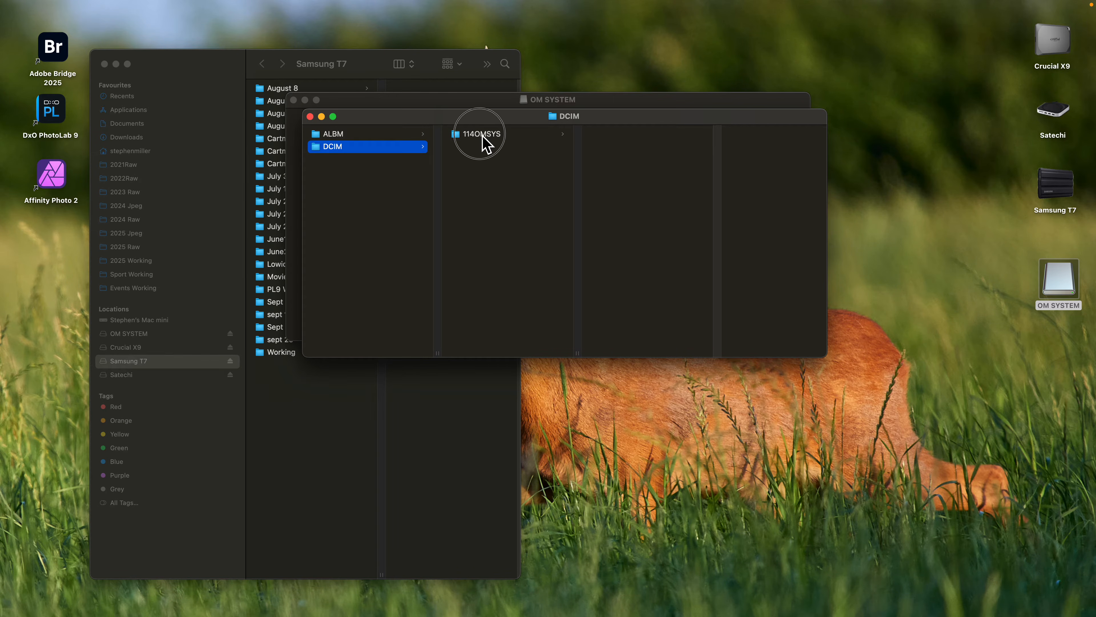
click(483, 135)
click(647, 135)
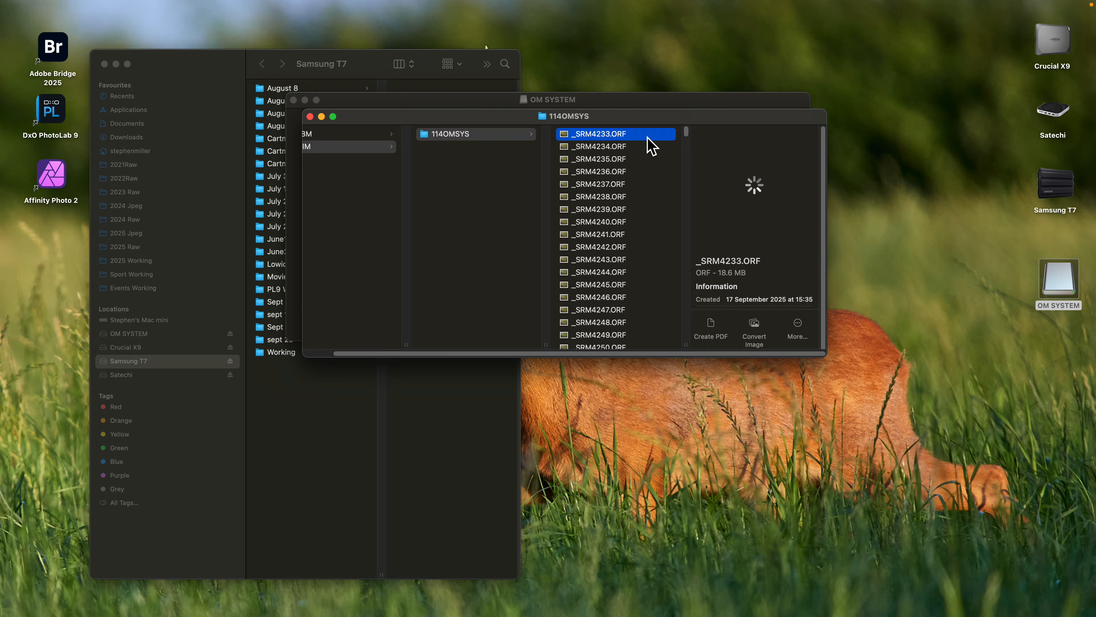
key(super+a)
drag(602, 119, 822, 197)
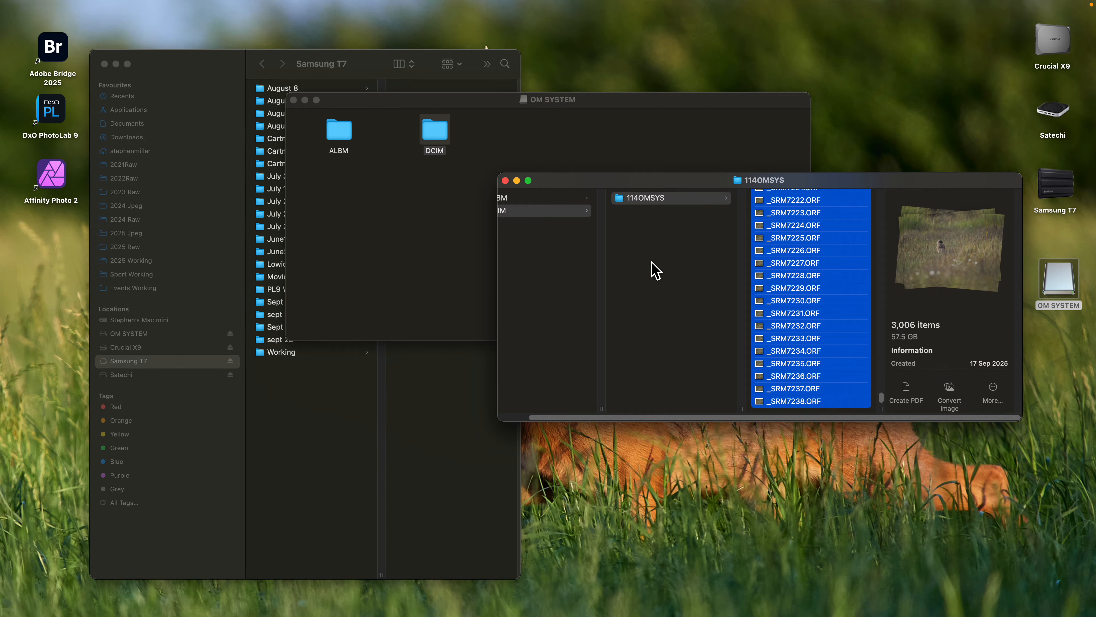
click(505, 180)
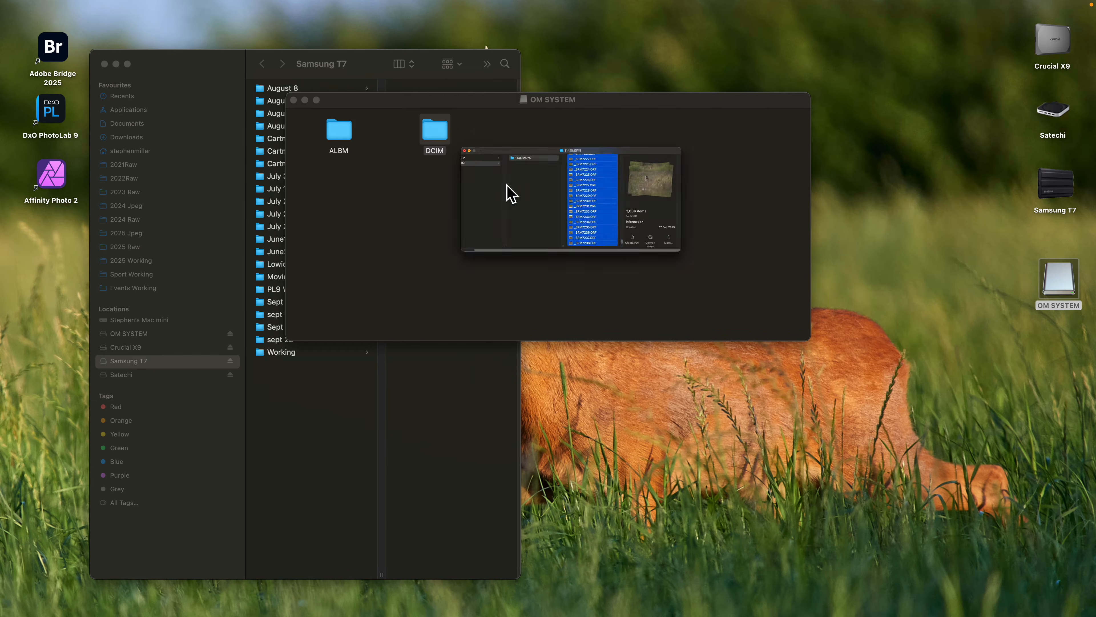
click(295, 101)
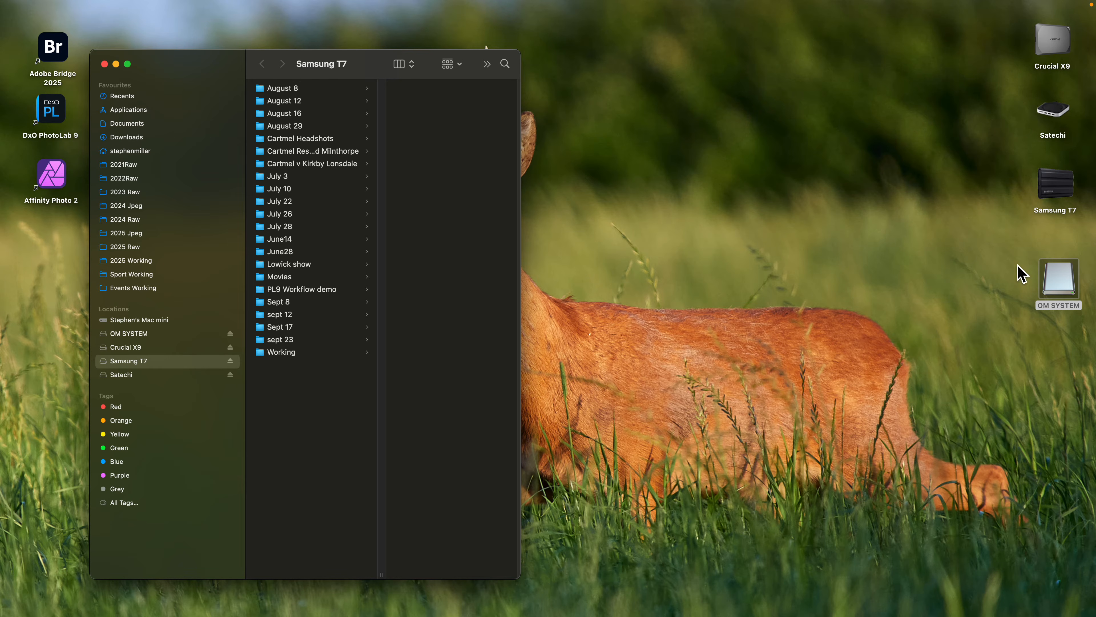
- Eject the OM SYSTEM card and close the Samsung T7 window
right_click(1069, 285)
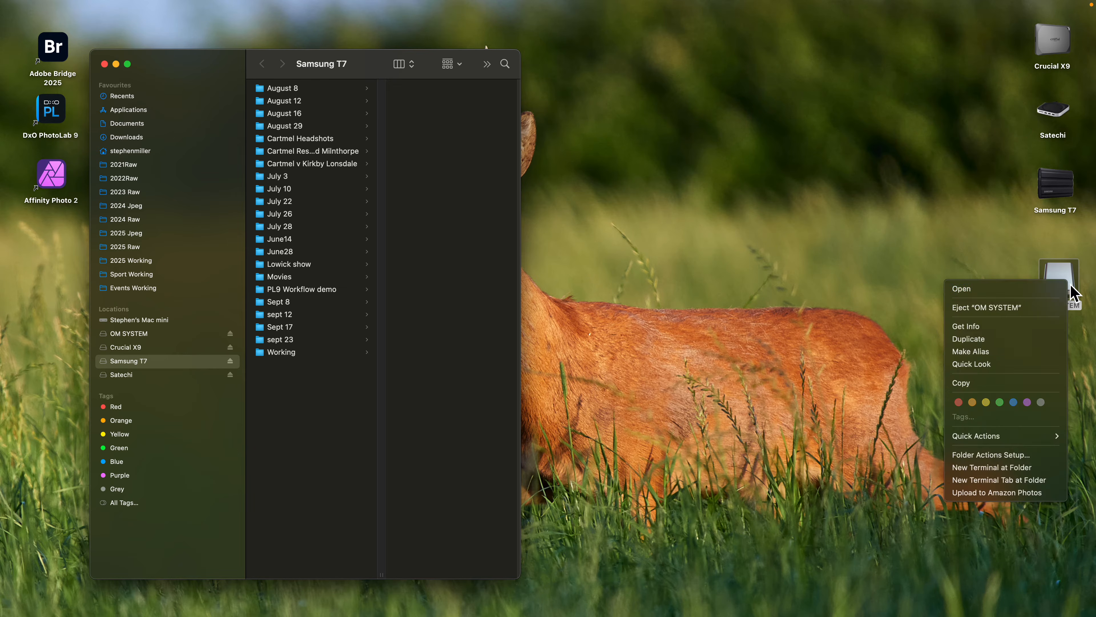
click(966, 311)
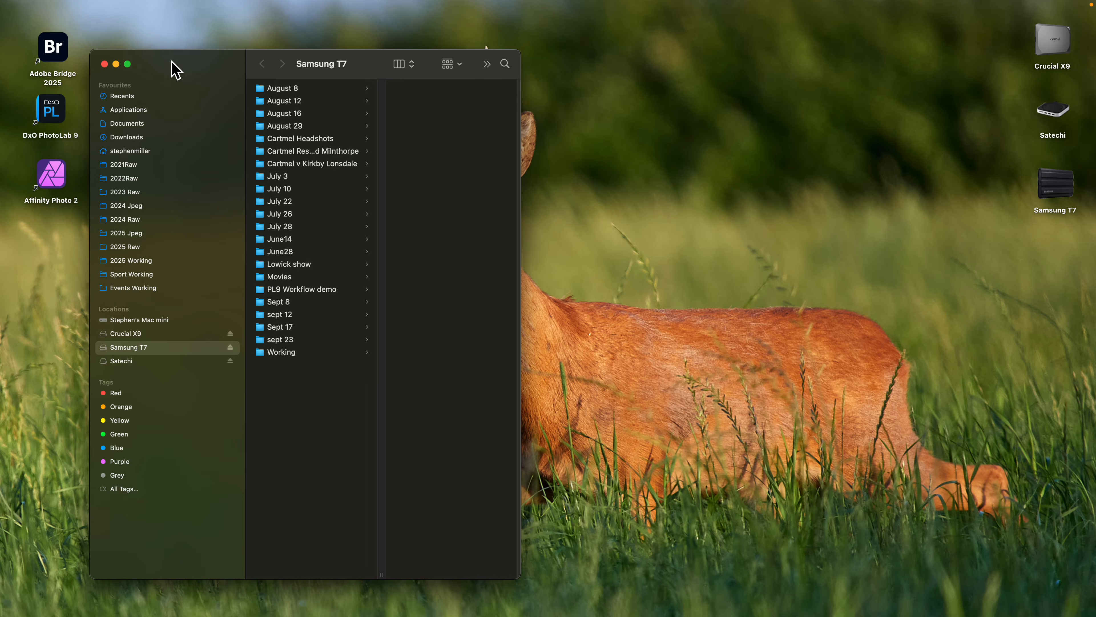
drag(185, 66, 214, 60)
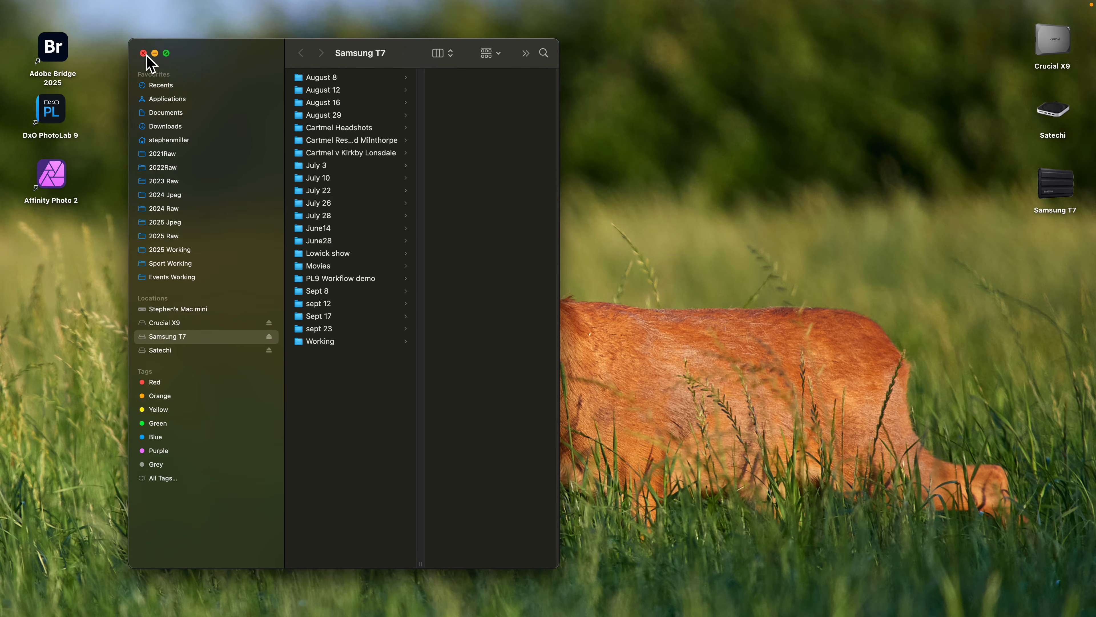
click(145, 58)
- Switch to Adobe Bridge 2025 and collapse the Working folder of the Satechi drive in the folder tree
mouse_move(576, 613)
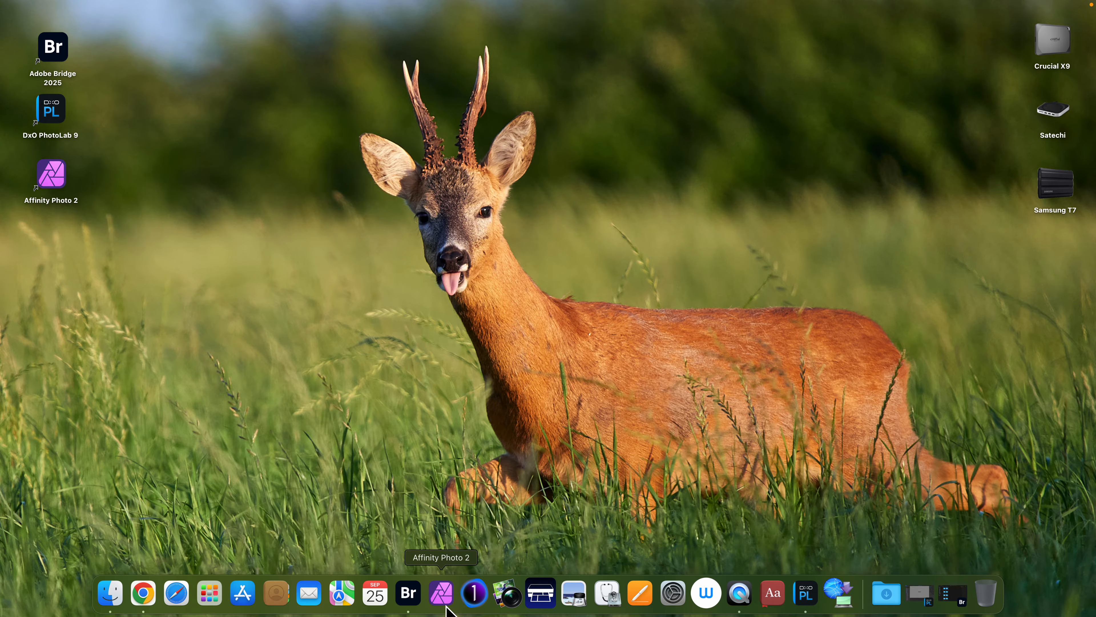
click(411, 596)
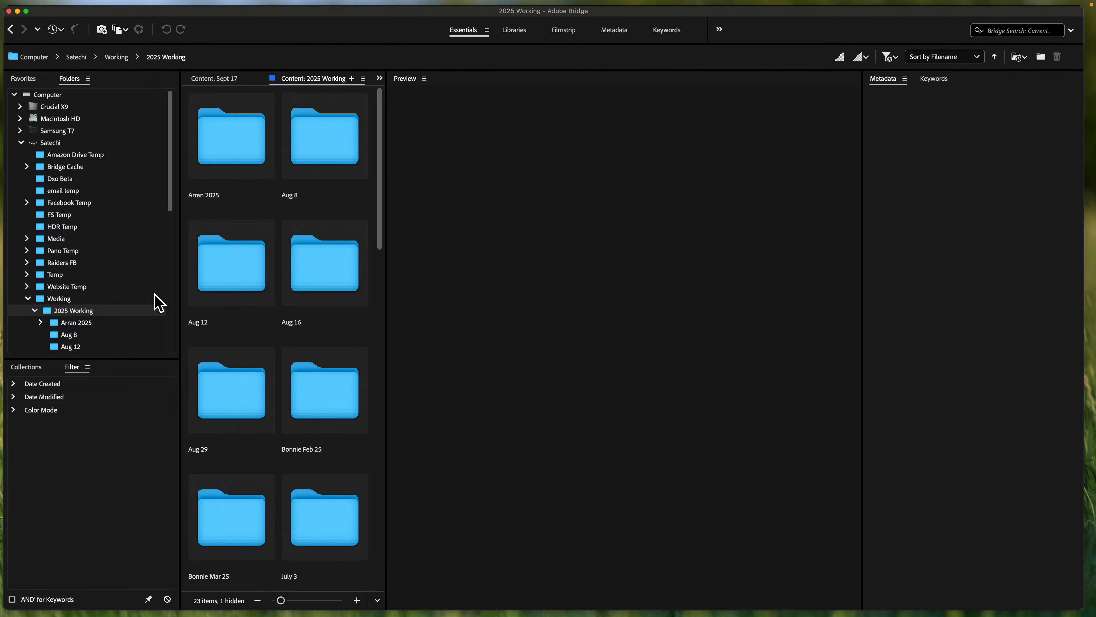
scroll(99, 258, down, 10)
scroll(101, 260, up, 3)
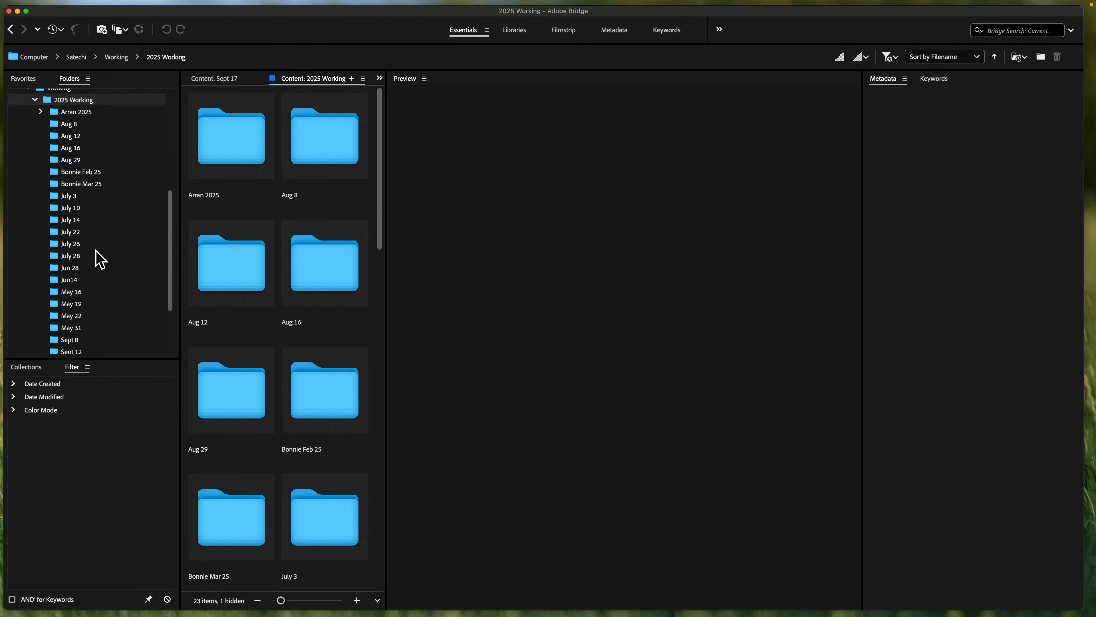
scroll(100, 260, up, 8)
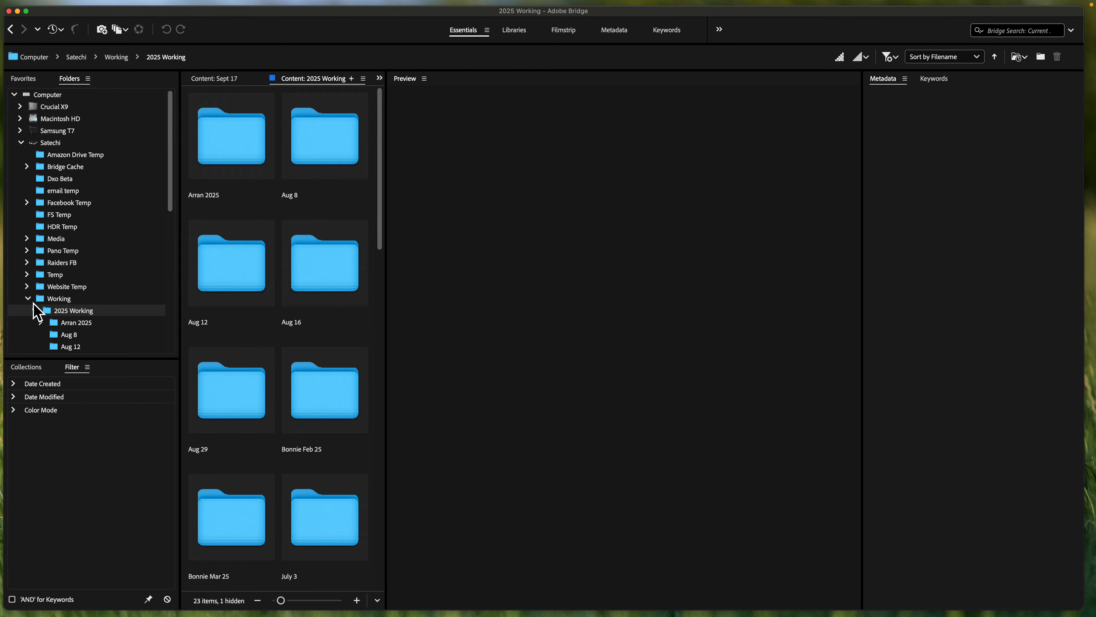
click(28, 299)
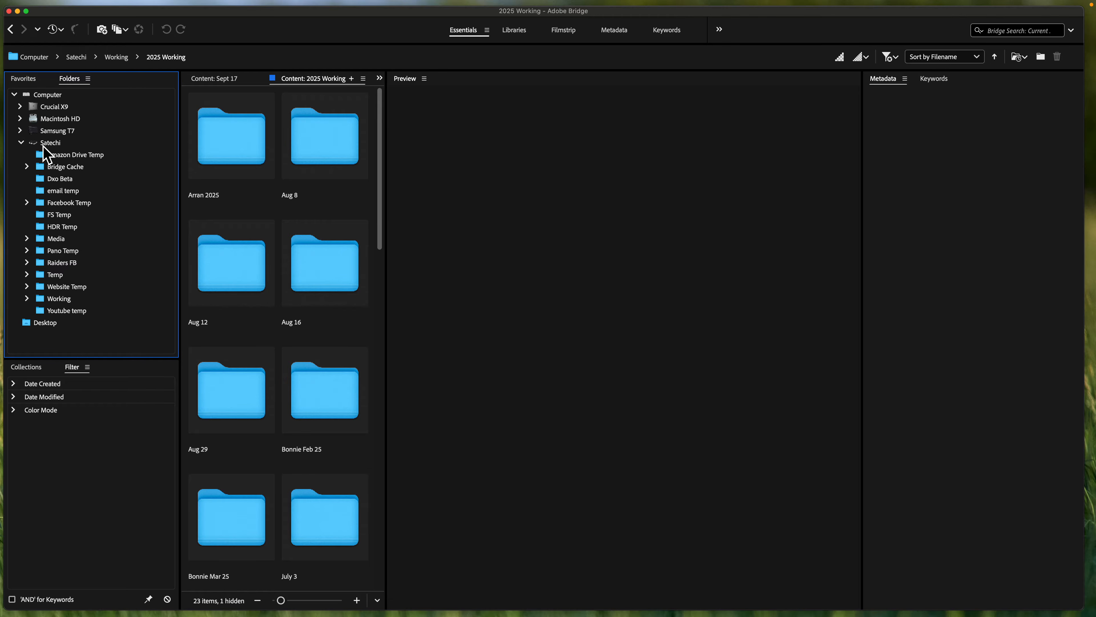
- Expand the Samsung T7 drive and open its PL9 Workflow demo folder
click(20, 130)
scroll(77, 205, down, 3)
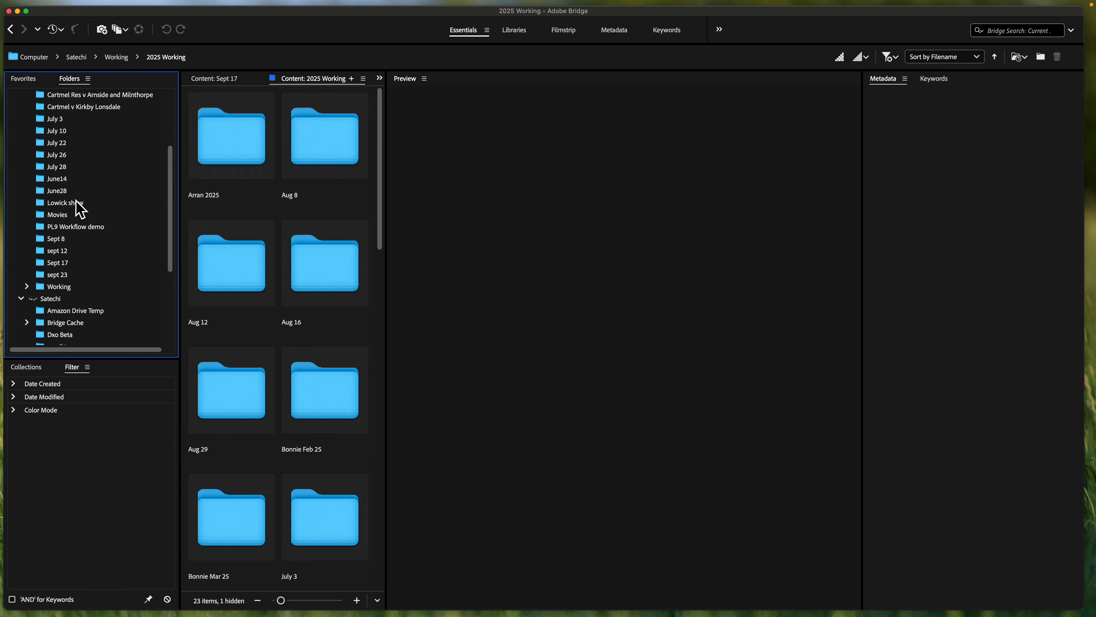
click(97, 228)
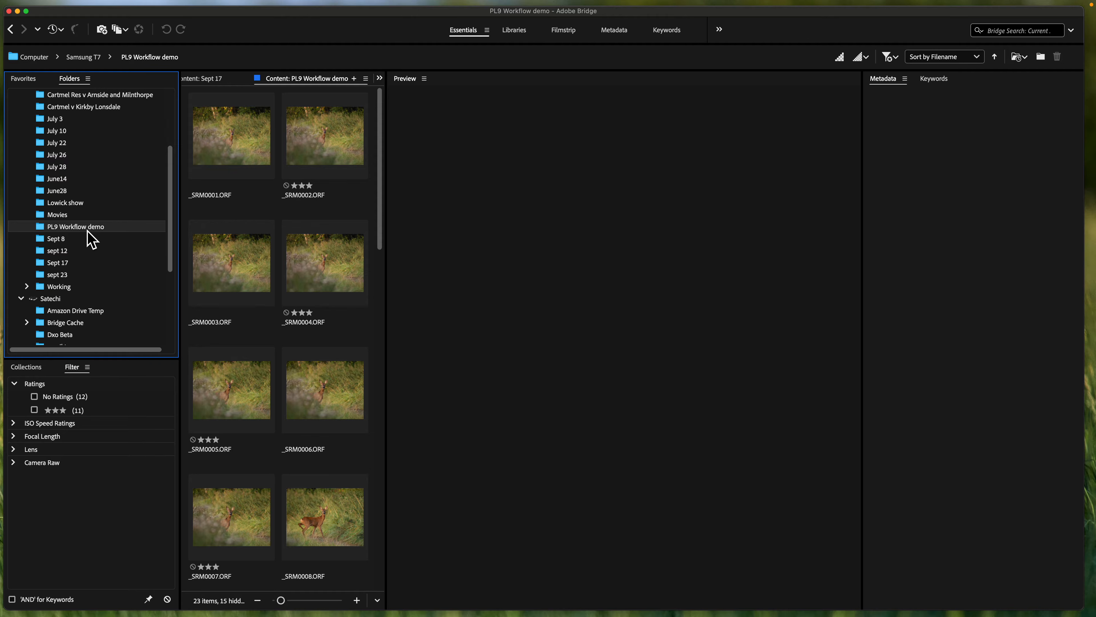
scroll(134, 166, up, 5)
scroll(135, 166, down, 6)
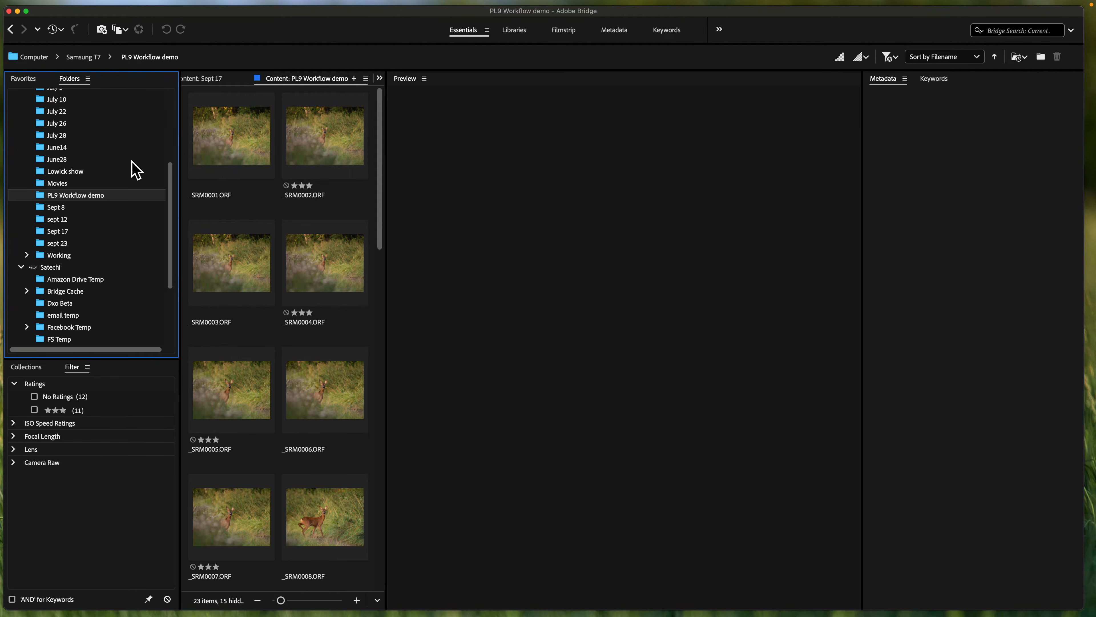
click(98, 197)
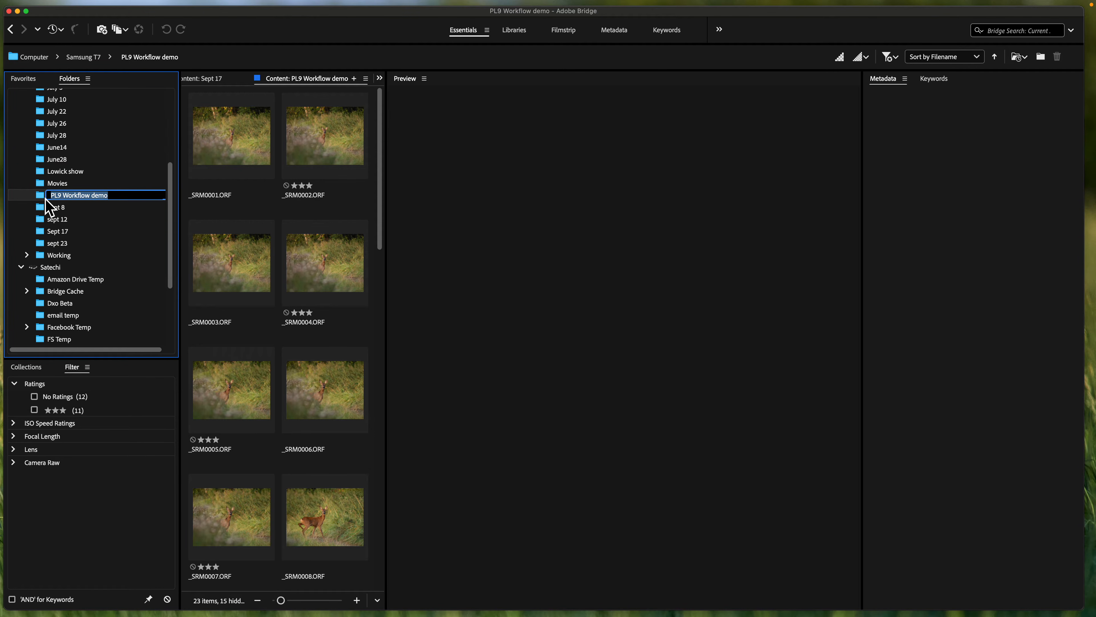
- Open _SRM0001.ORF in a separate image viewer and close it again
click(232, 164)
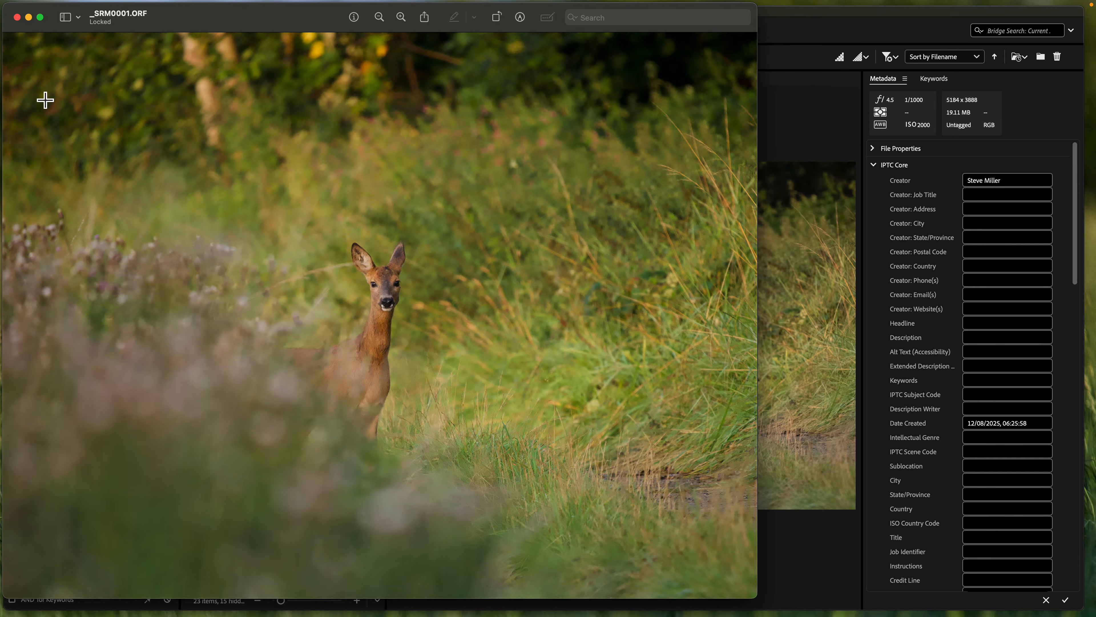
click(18, 17)
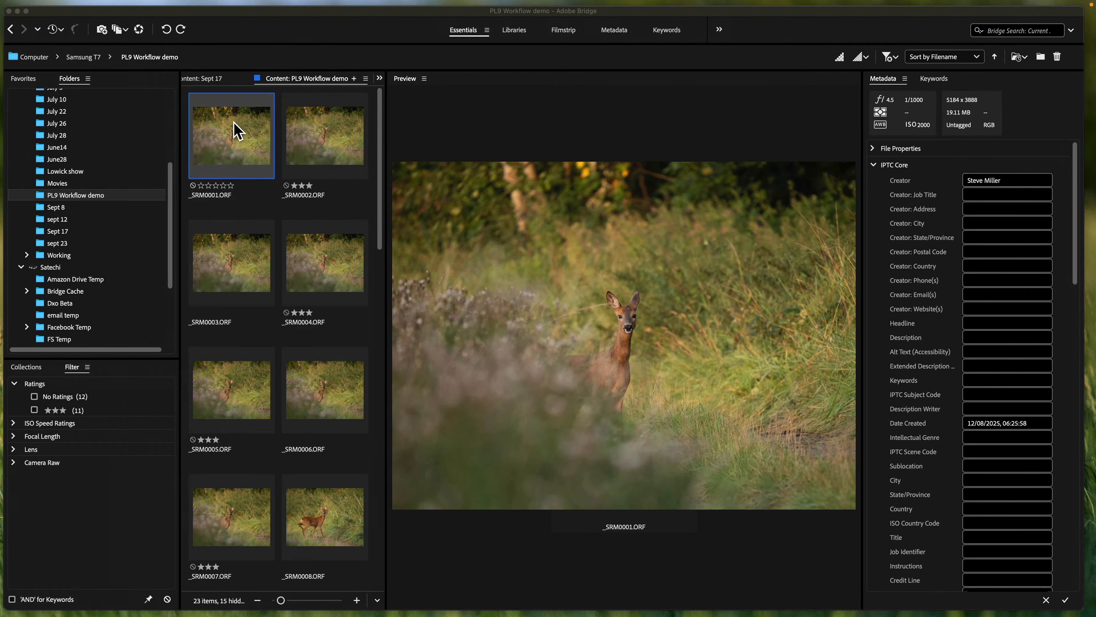
key(alt)
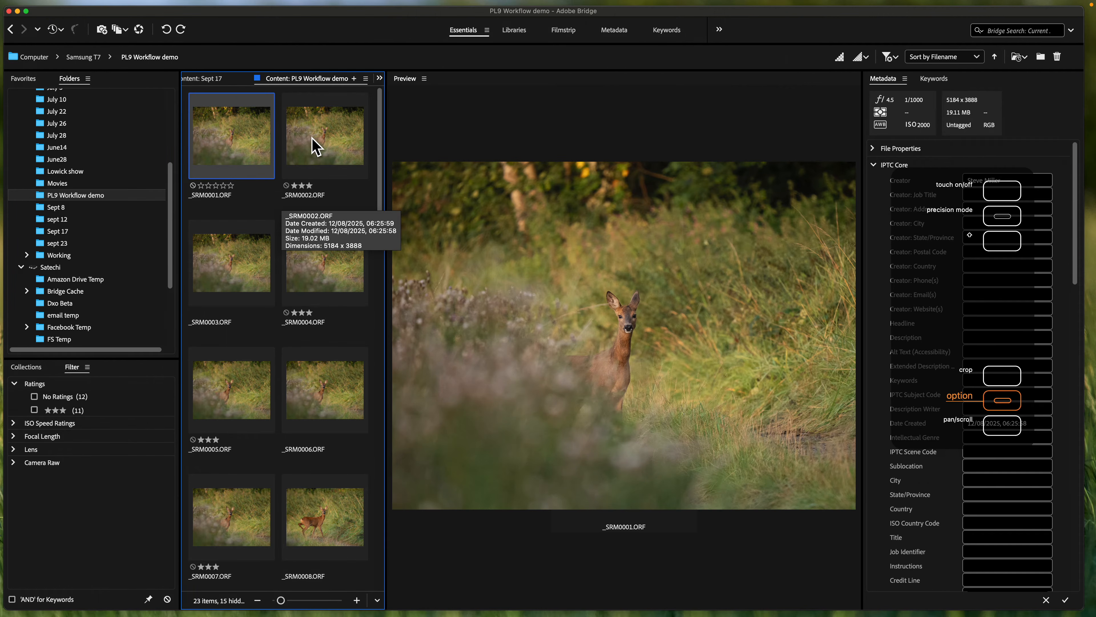
- Compare the previews of _SRM0002.ORF and _SRM0001.ORF, ending with _SRM0001.ORF selected
click(335, 152)
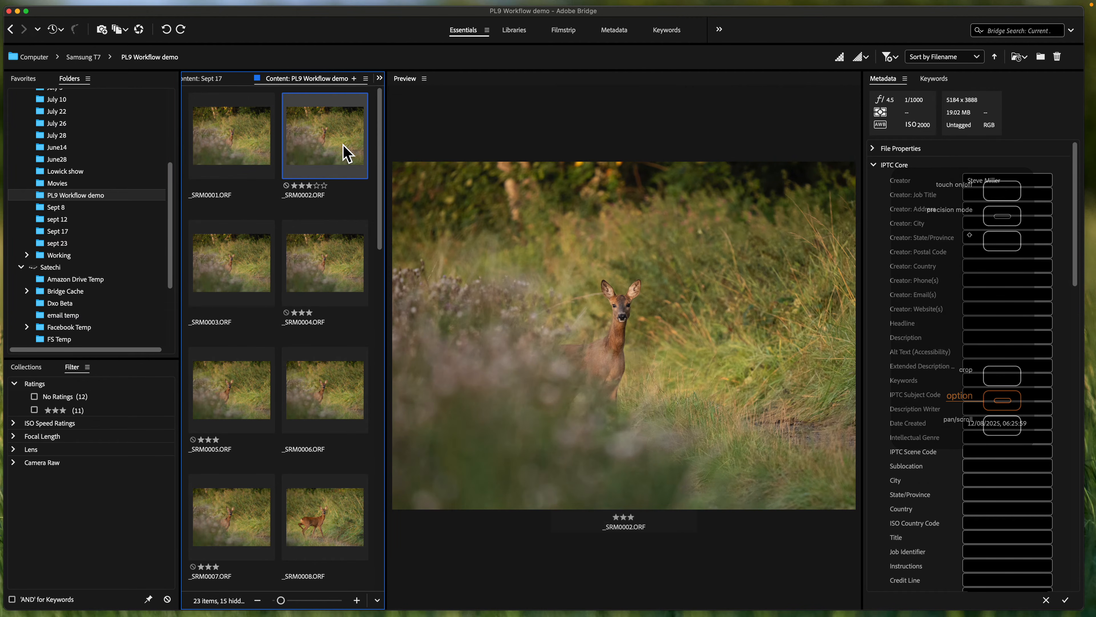
click(264, 131)
key(Right)
key(Left)
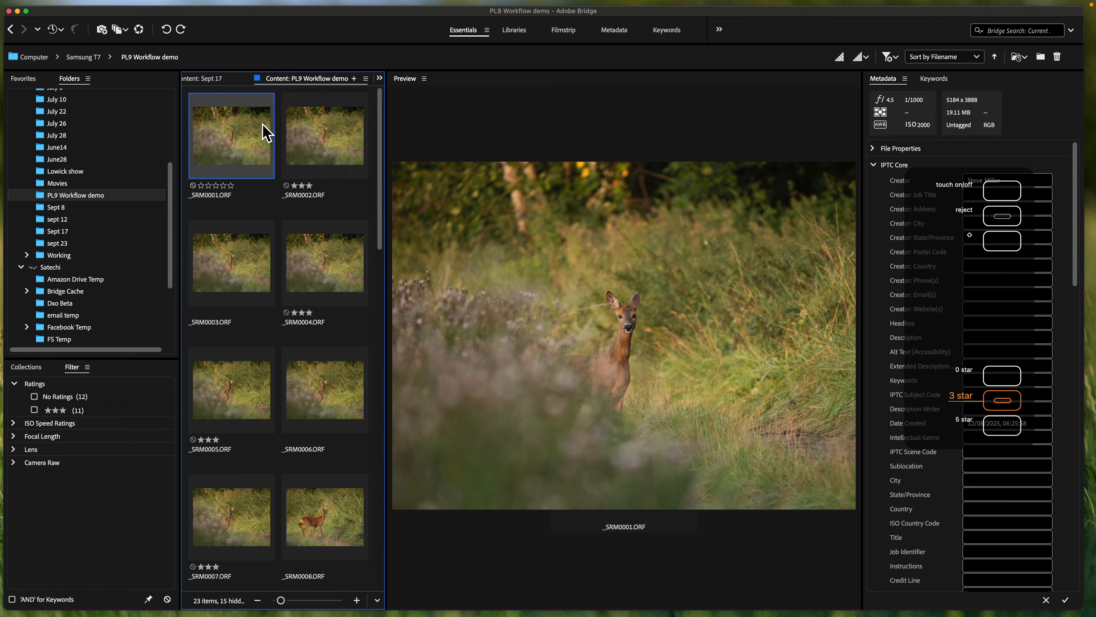
- Compare the previews of _SRM0001.ORF and _SRM0002.ORF, and move on to _SRM0003.ORF
key(Right)
key(Left)
key(Right)
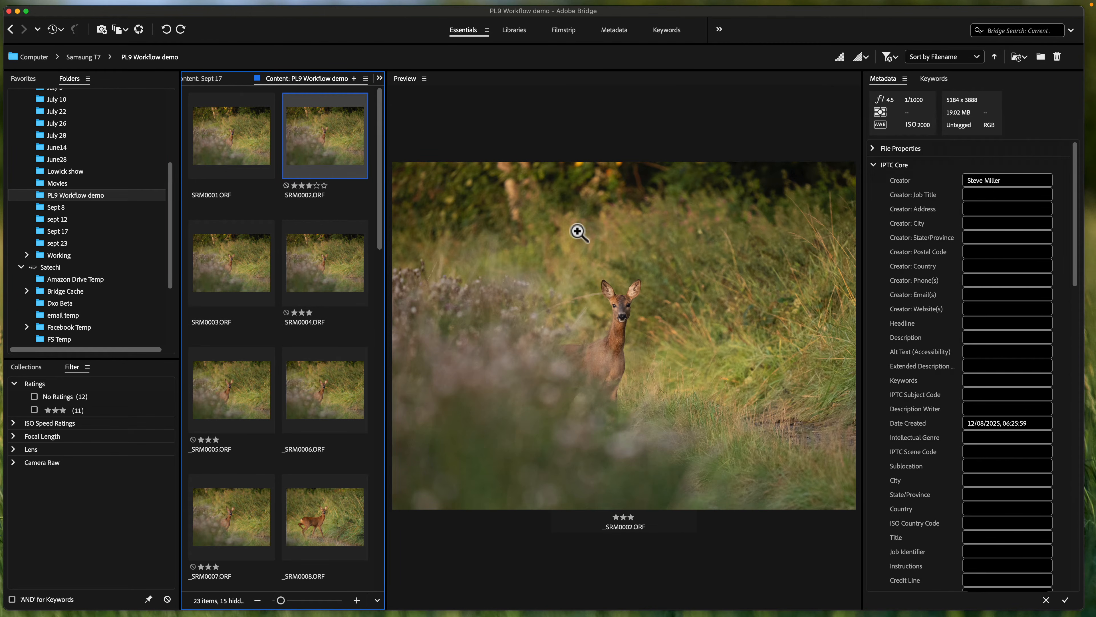
key(Right)
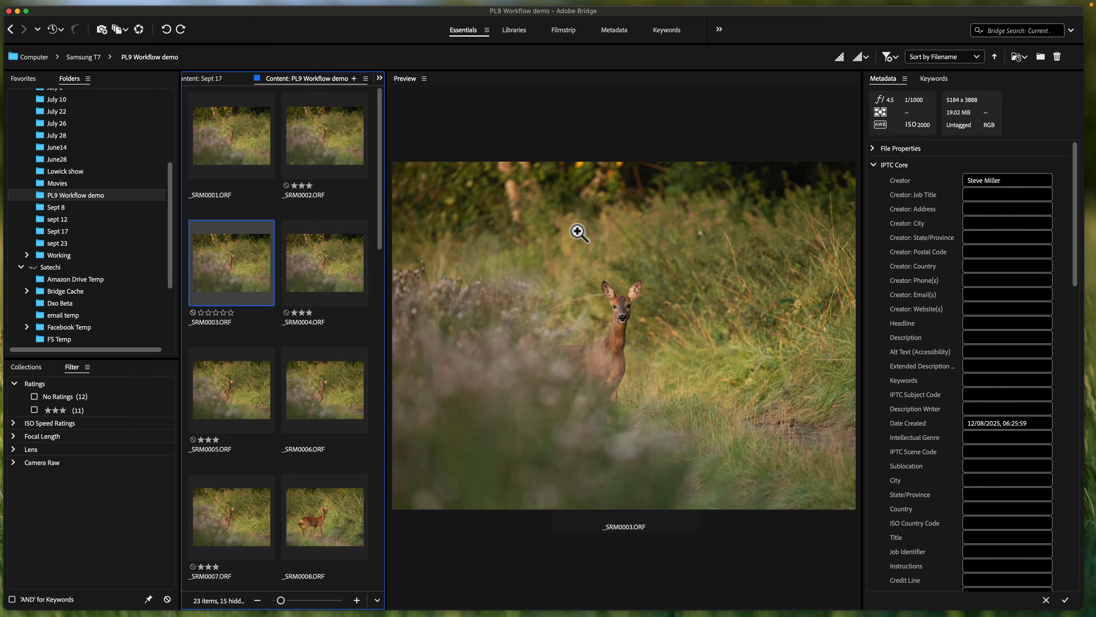
- Compare _SRM0004.ORF with the neighbouring shots, inspect the deer's face in it at 100% with the loupe, and close the loupe
key(Right)
key(Left)
key(Right)
key(Left)
key(Left)
key(Right)
key(Right)
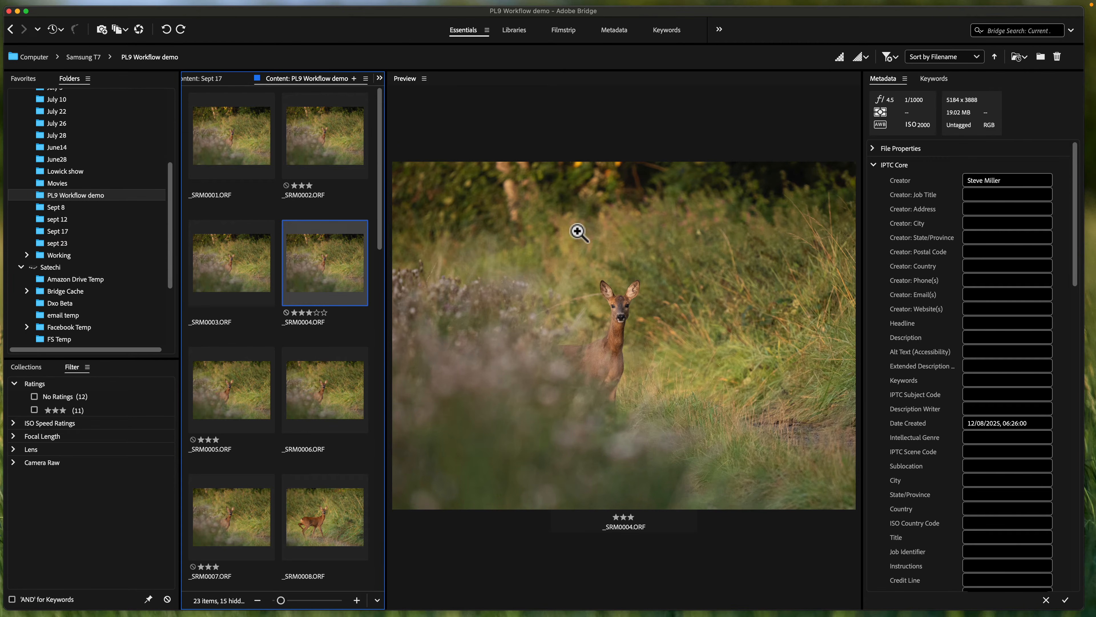
click(621, 316)
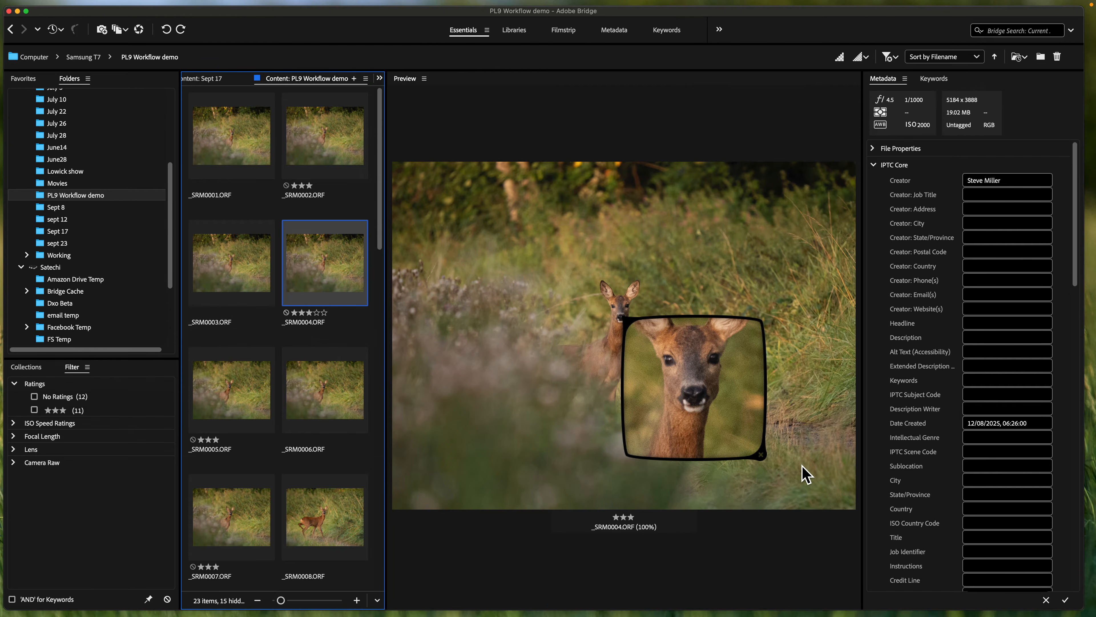
click(761, 454)
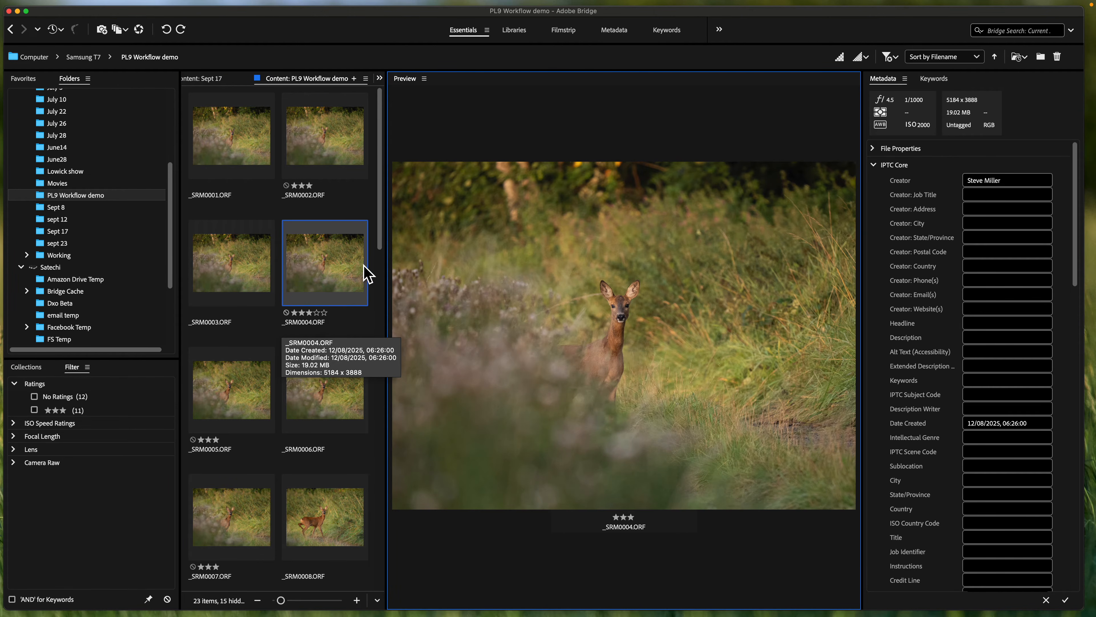
- Review the previews of _SRM0005.ORF through _SRM0008.ORF one after another
key(Right)
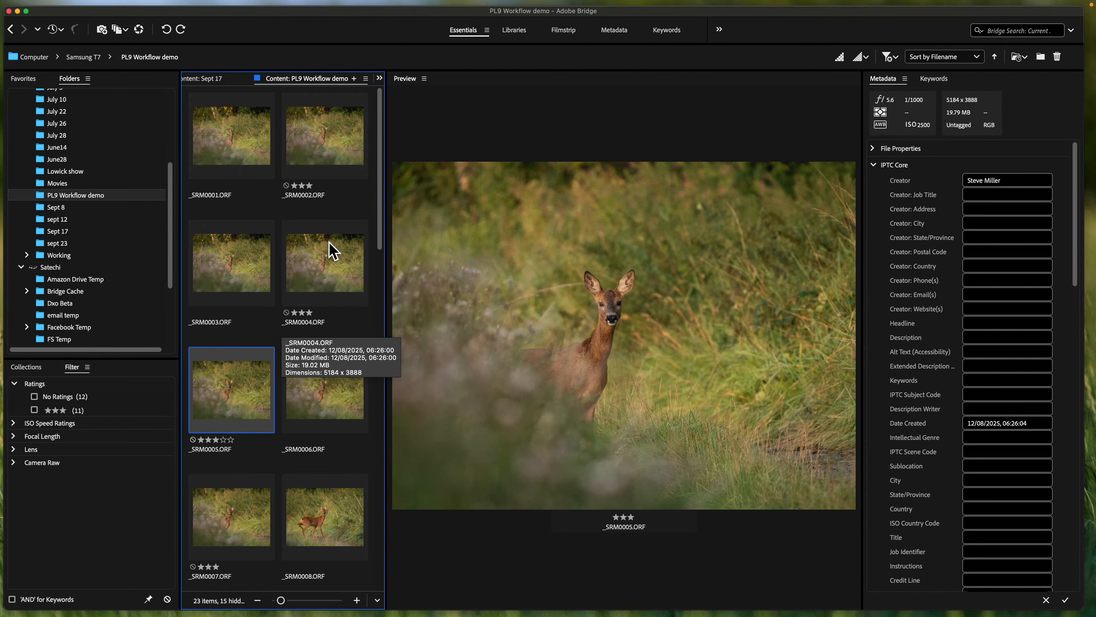
scroll(332, 250, down, 2)
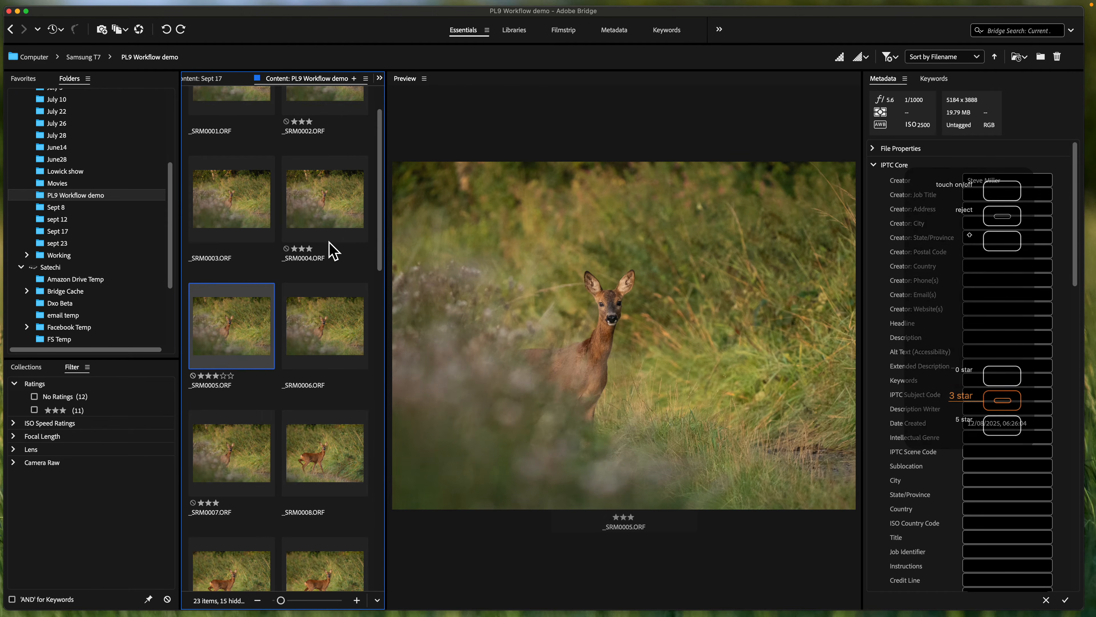
click(333, 251)
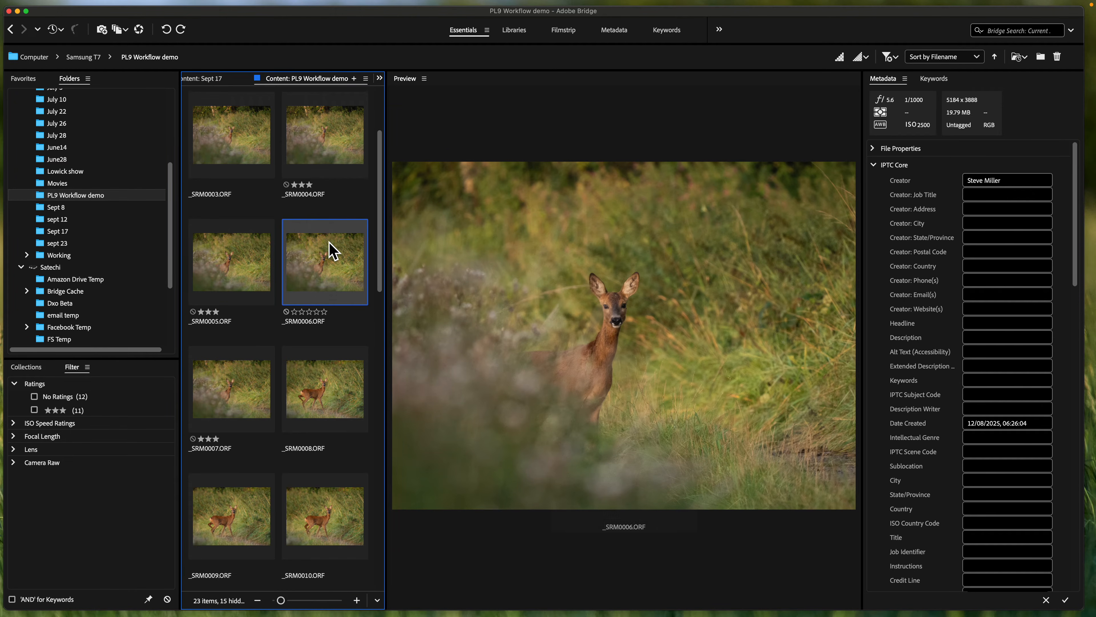
key(Right)
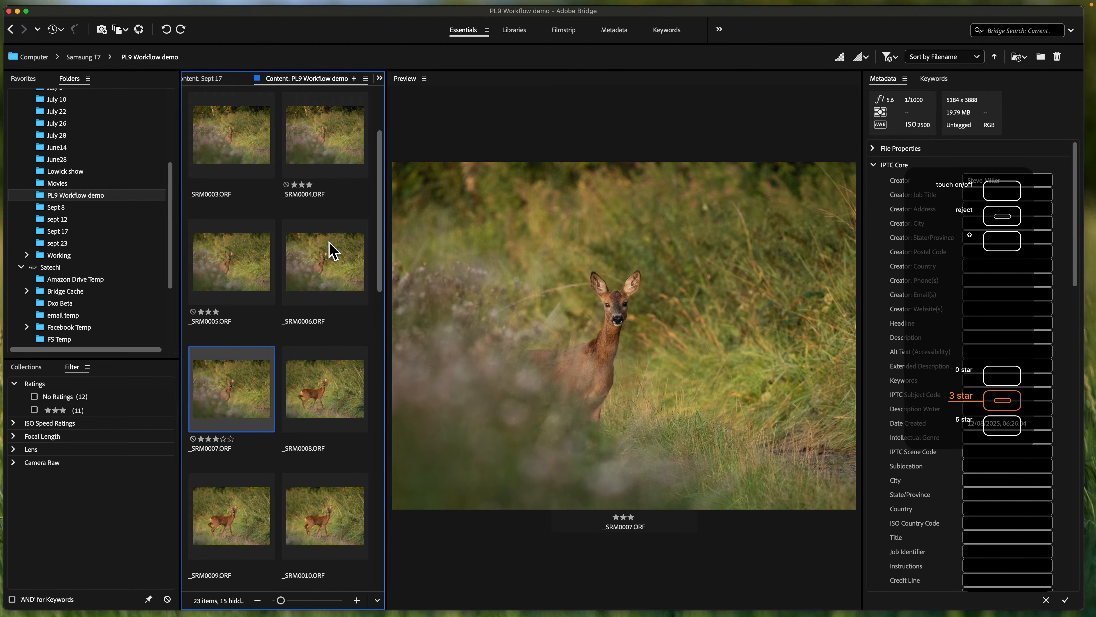
key(Right)
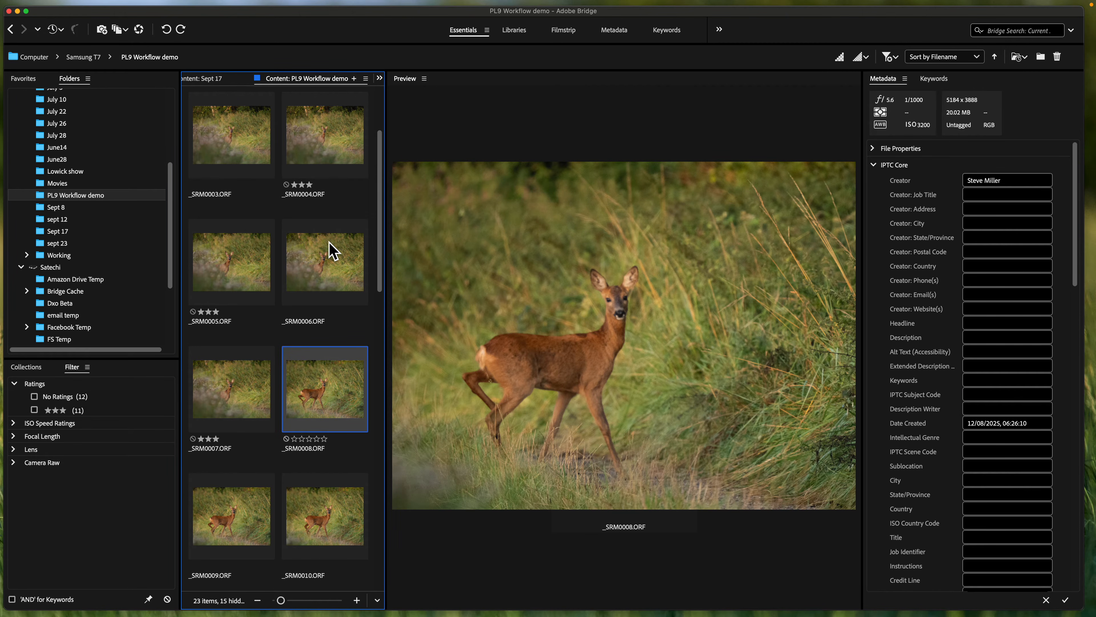
- Review the previews of _SRM0009.ORF through _SRM0017.ORF and return to _SRM0014.ORF
key(Right)
key(Right)
key(Right)
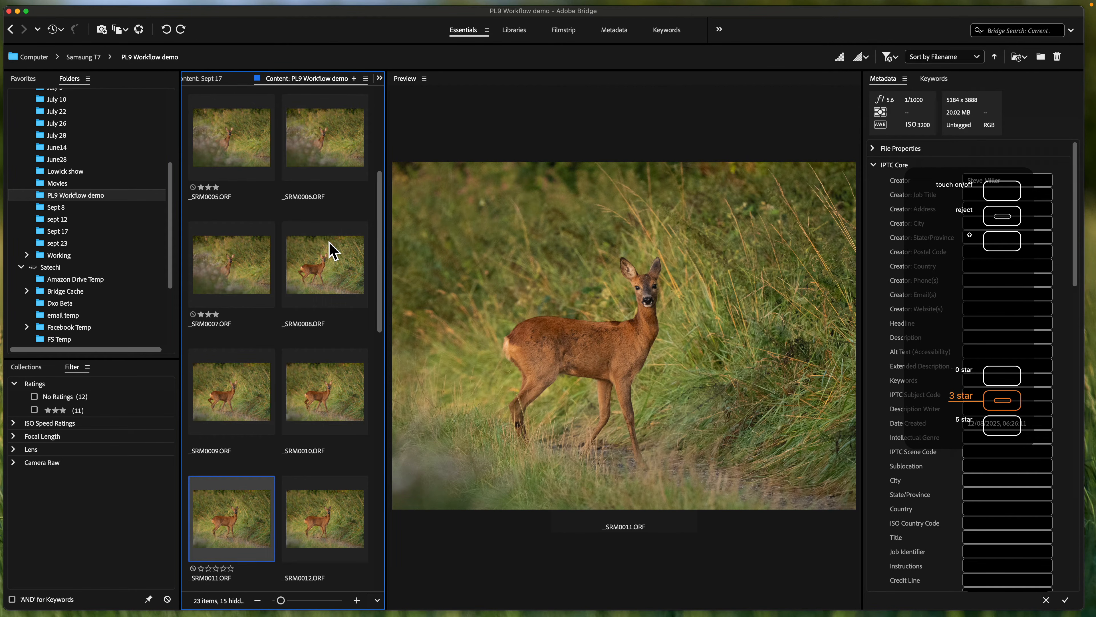
key(Right)
key(Right)
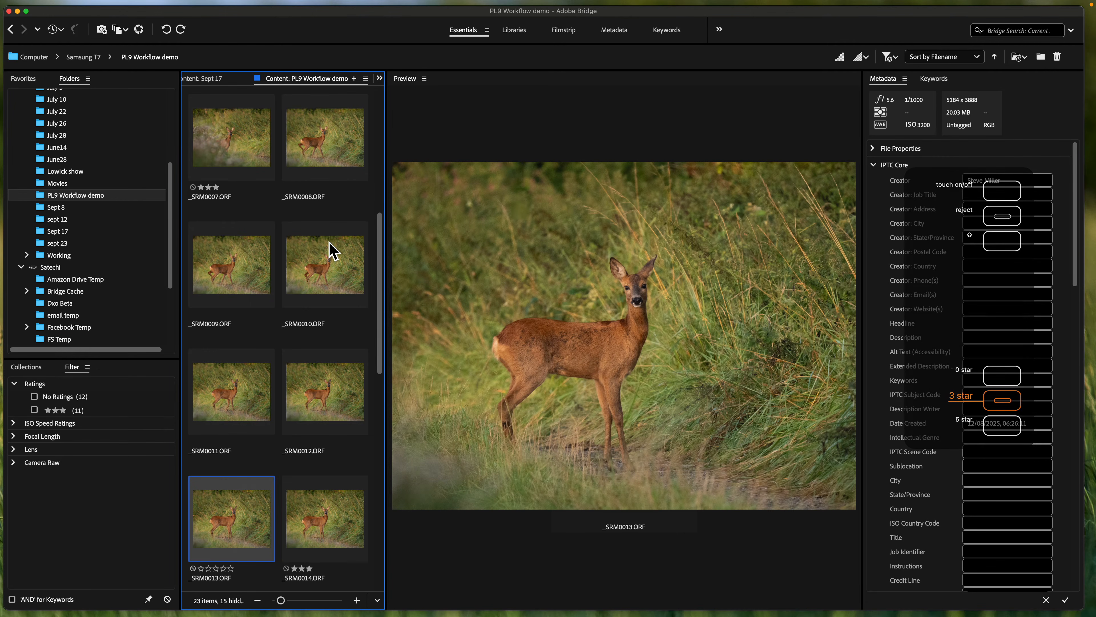
key(Right)
key(Right)
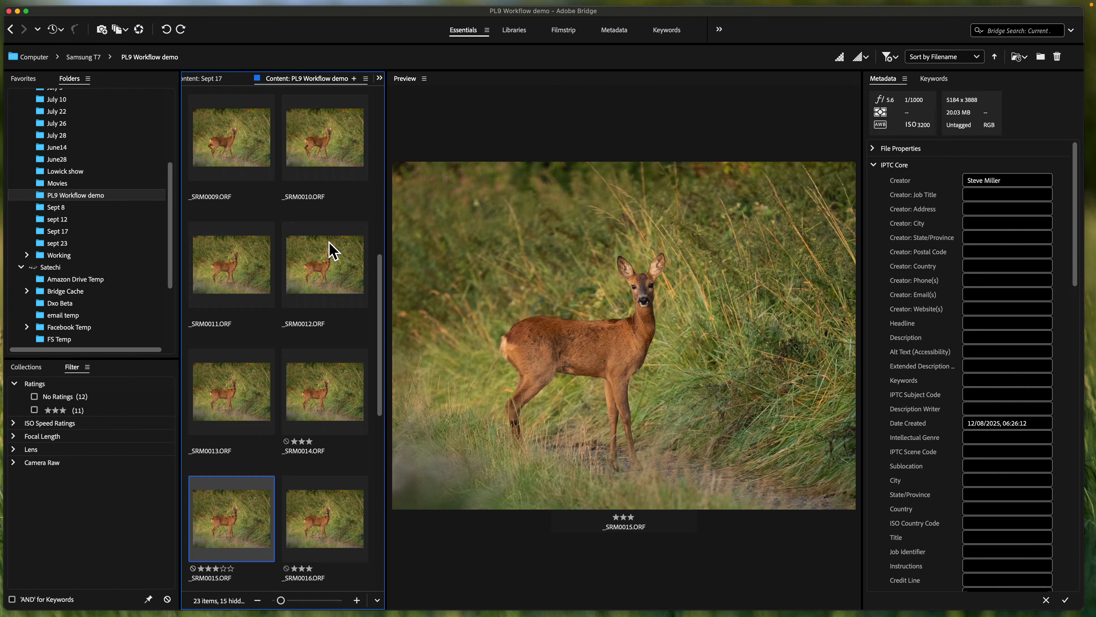
key(Right)
key(Right)
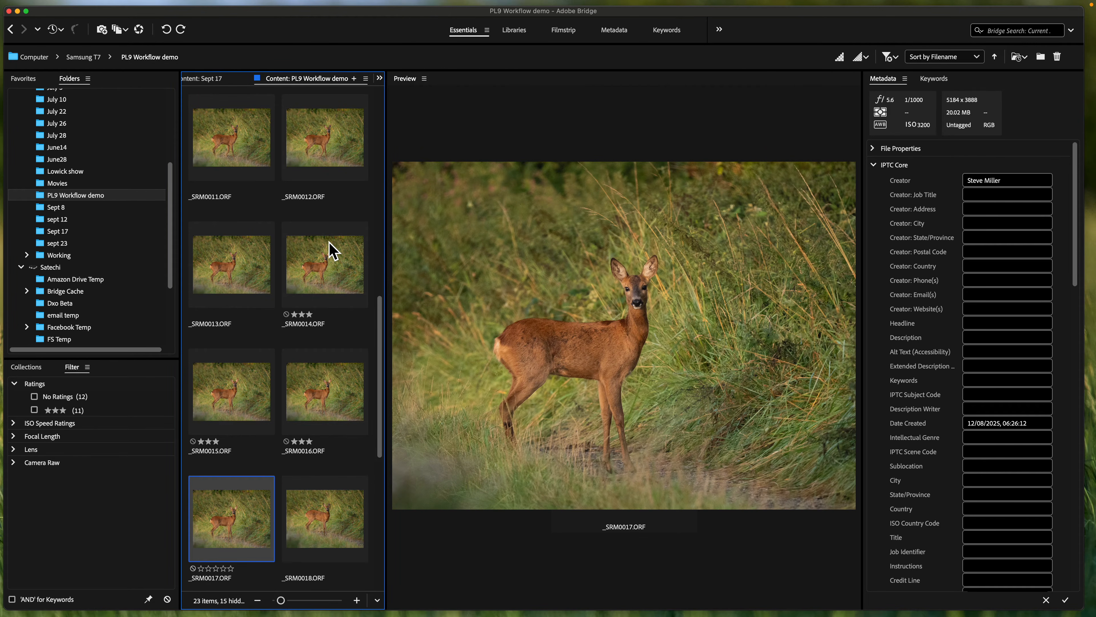
key(Left)
key(Left)
key(Left)
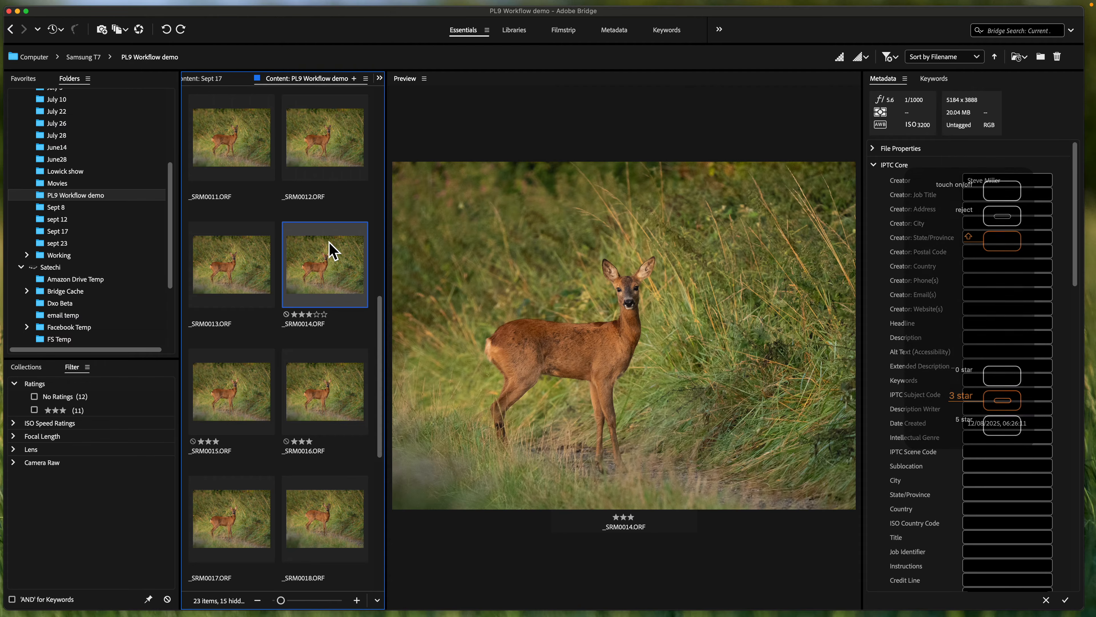
- Filter the PL9 Workflow demo folder to show only the images rated three stars
scroll(332, 250, down, 2)
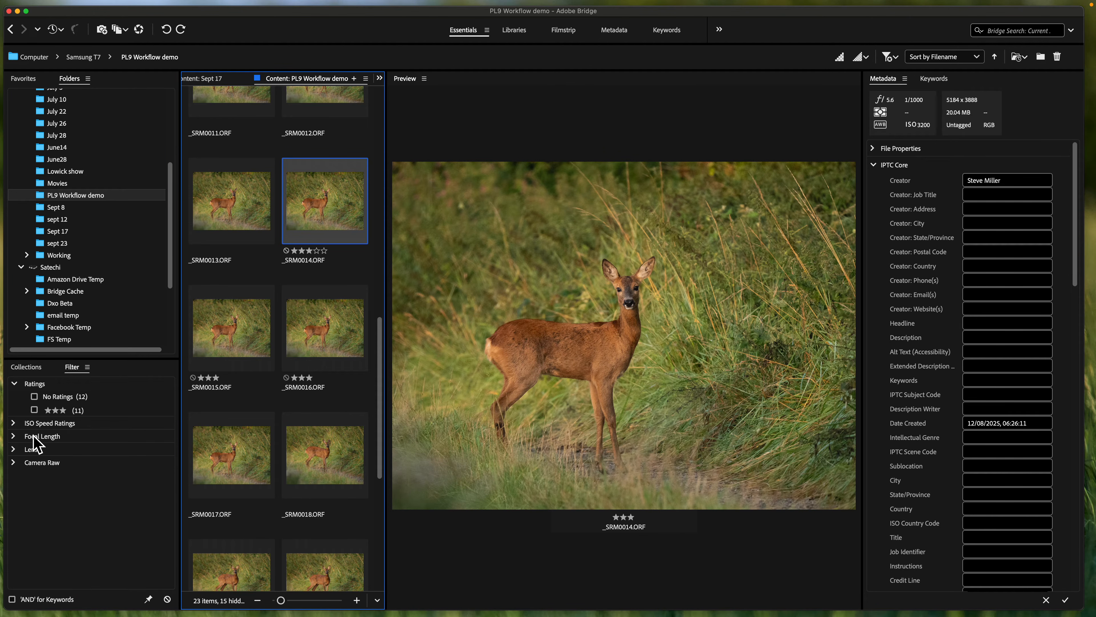
click(34, 409)
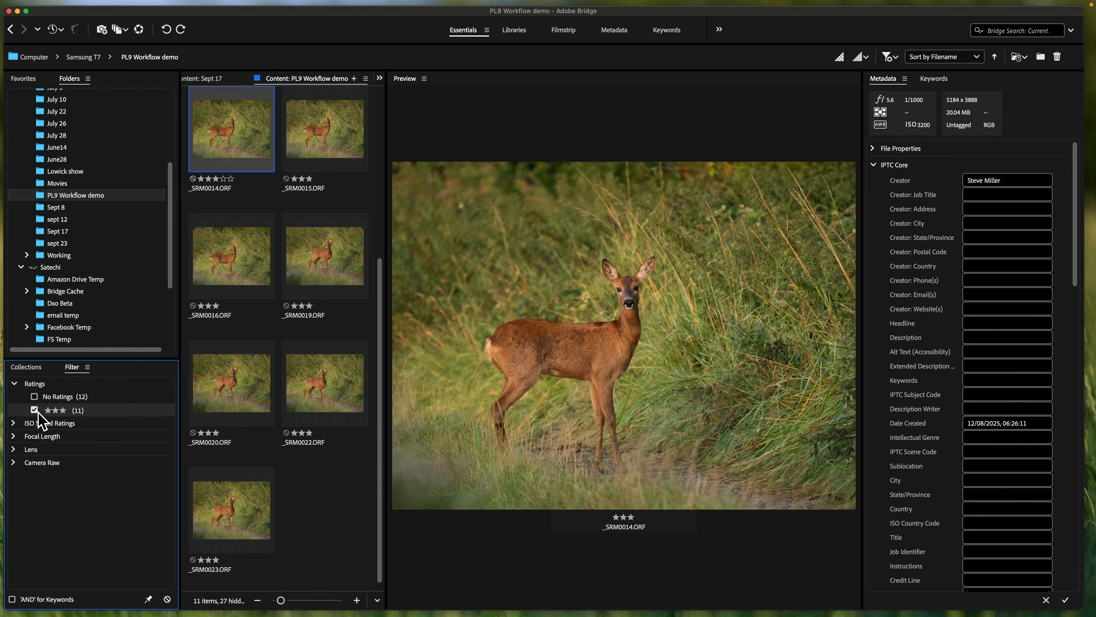
scroll(336, 346, up, 3)
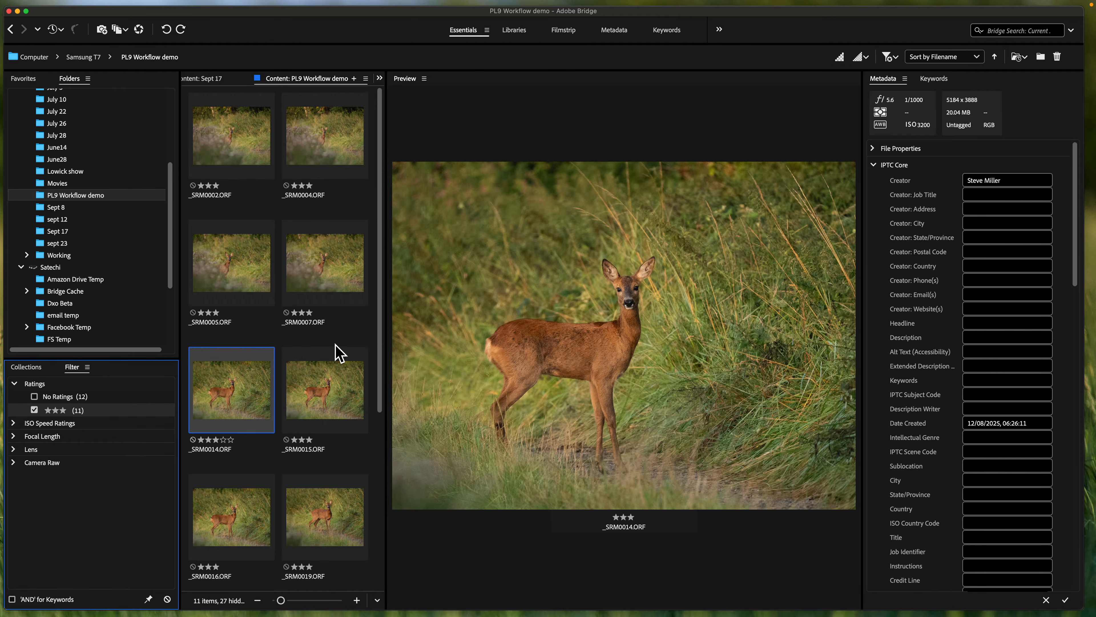
- Select all the filtered images, replace their metadata with the My Copyright 2025 template and apply it
click(261, 162)
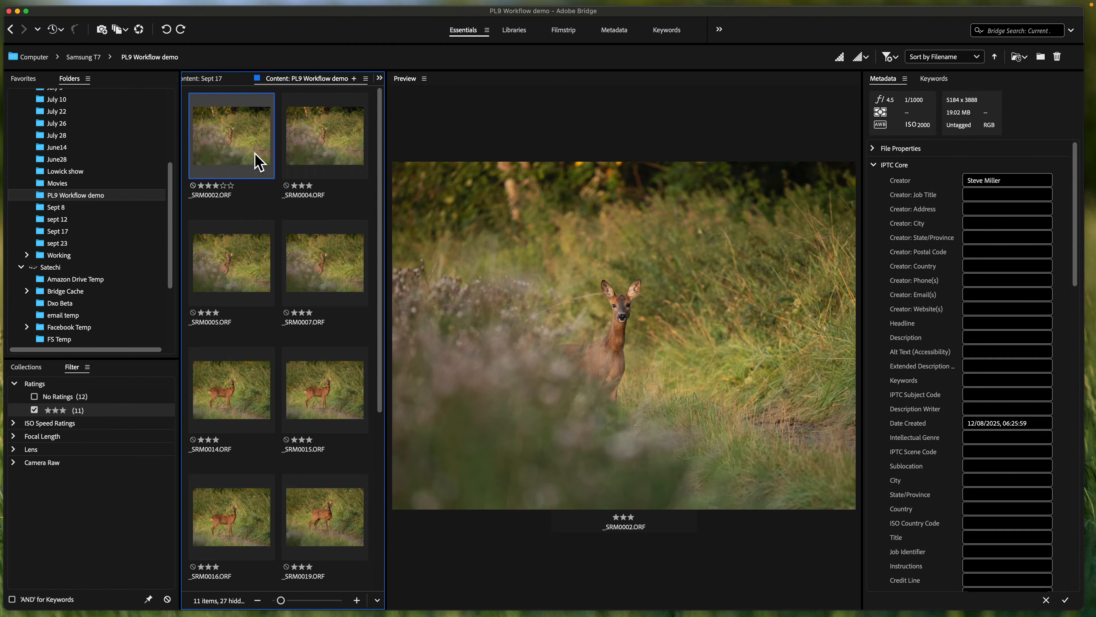
key(super+a)
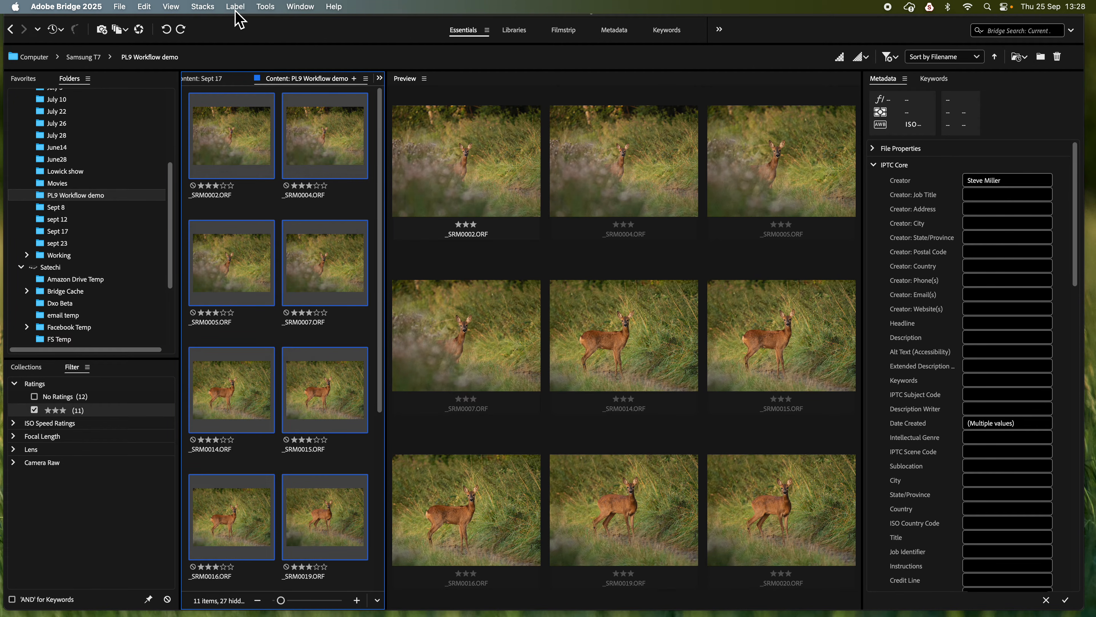
click(268, 9)
mouse_move(293, 81)
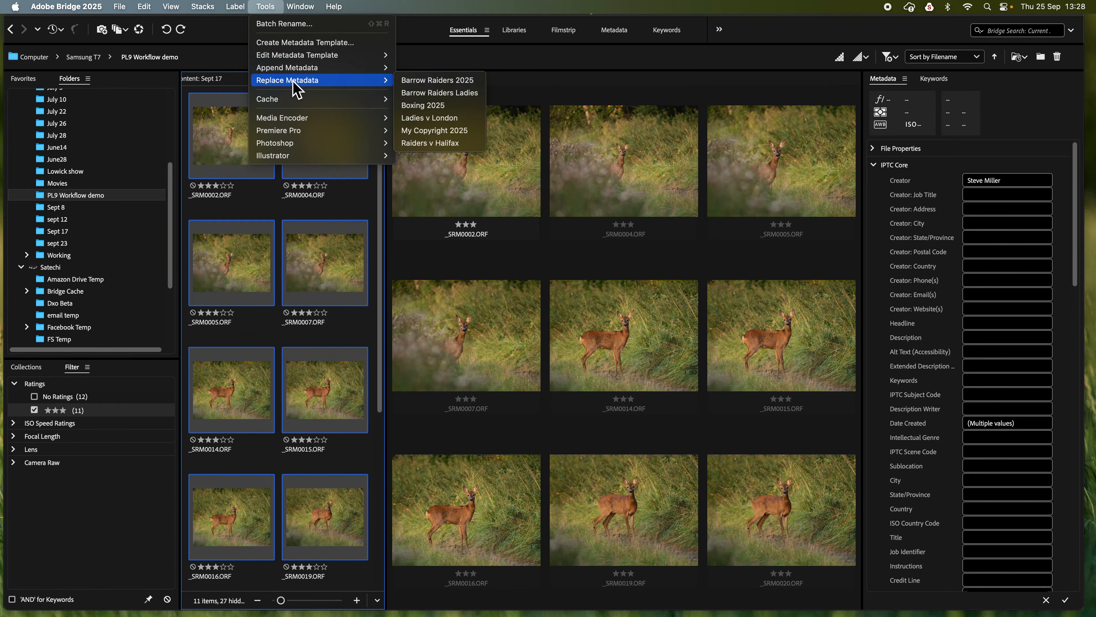
click(449, 132)
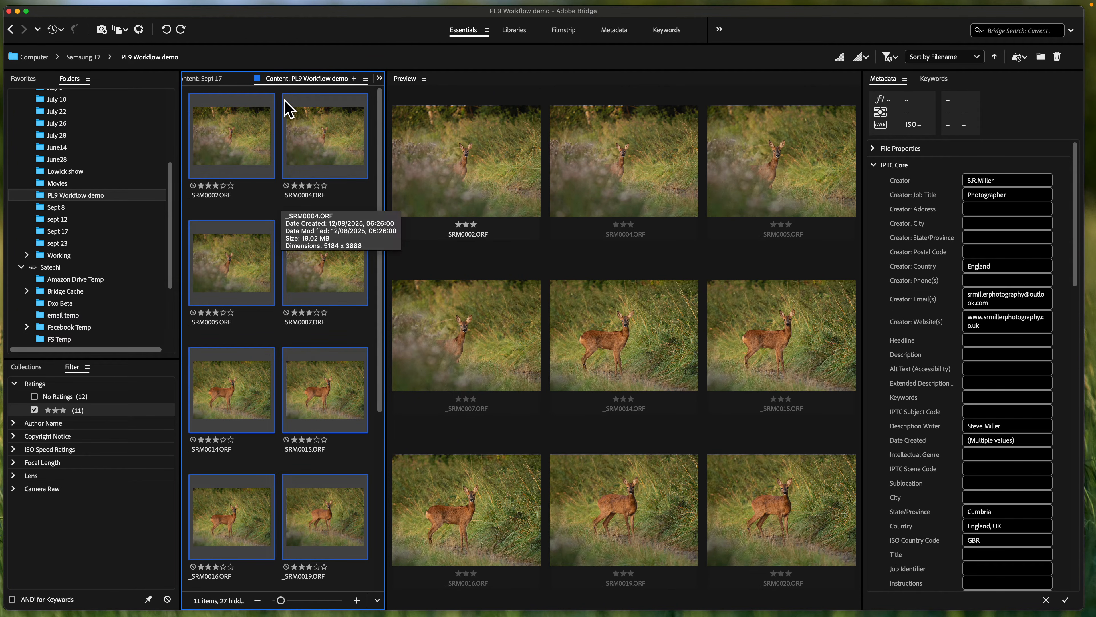
click(1069, 602)
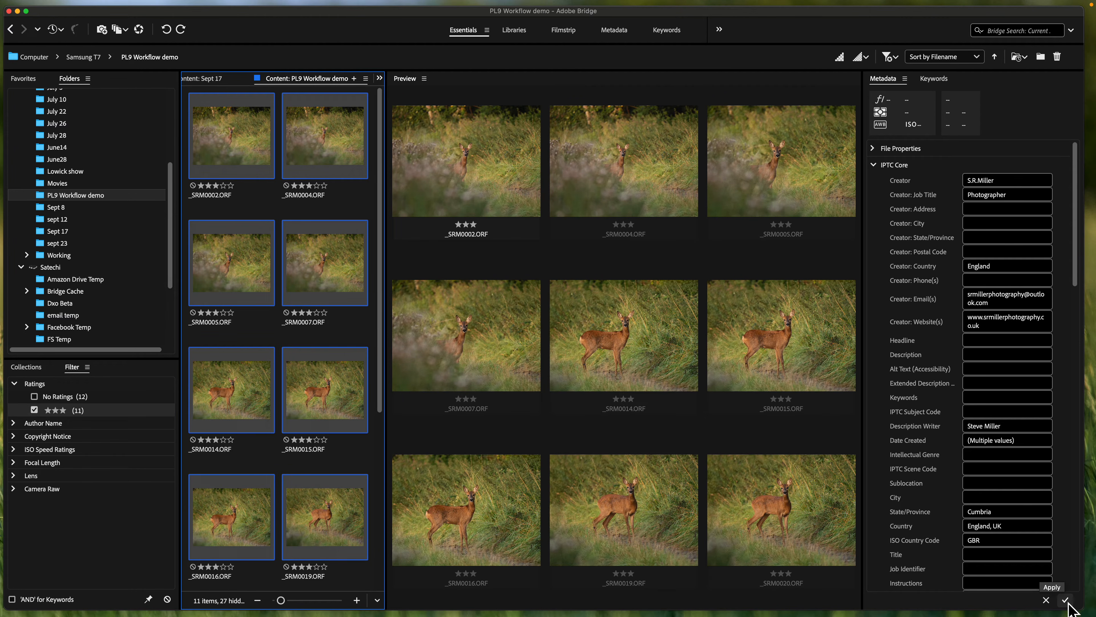
- Start copying the selected images to a chosen folder and open Working > 2025 Working on the Satechi drive
right_click(243, 149)
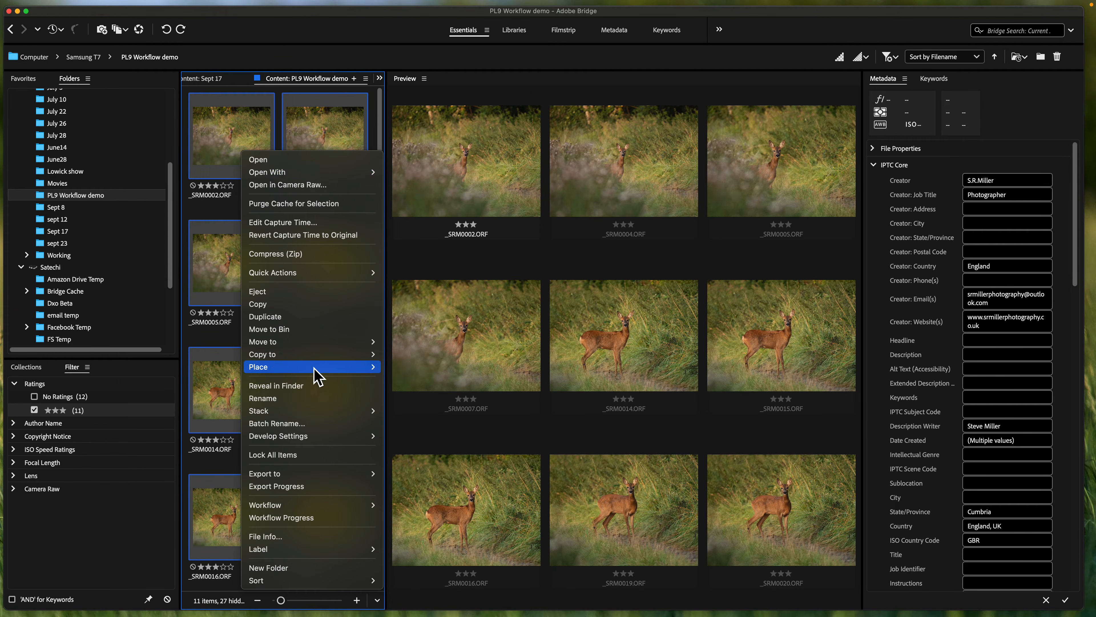
mouse_move(310, 358)
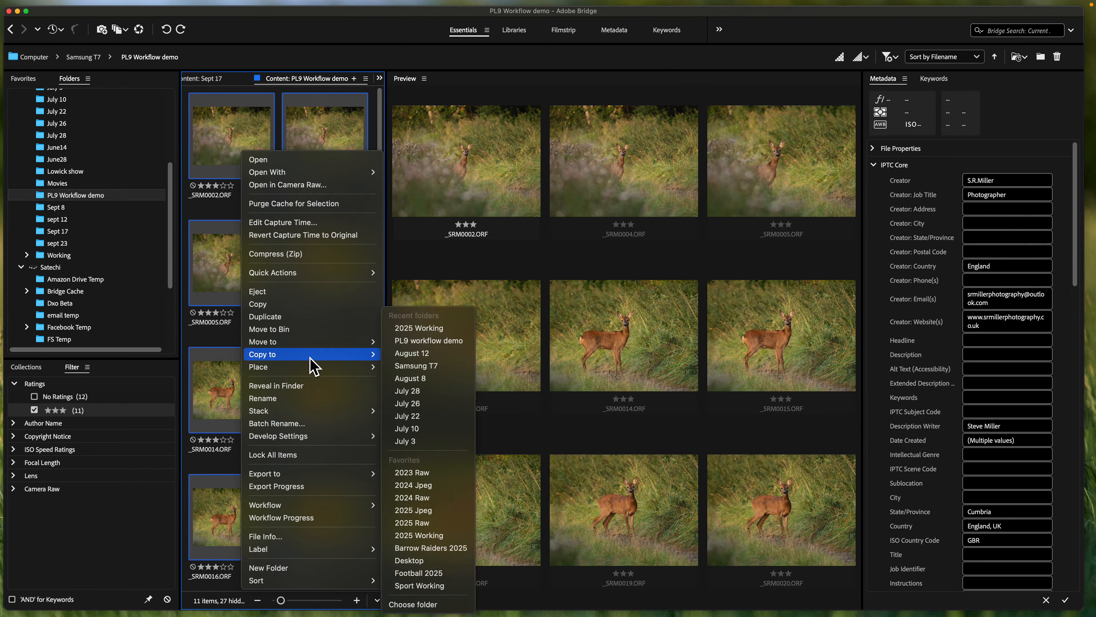
click(433, 606)
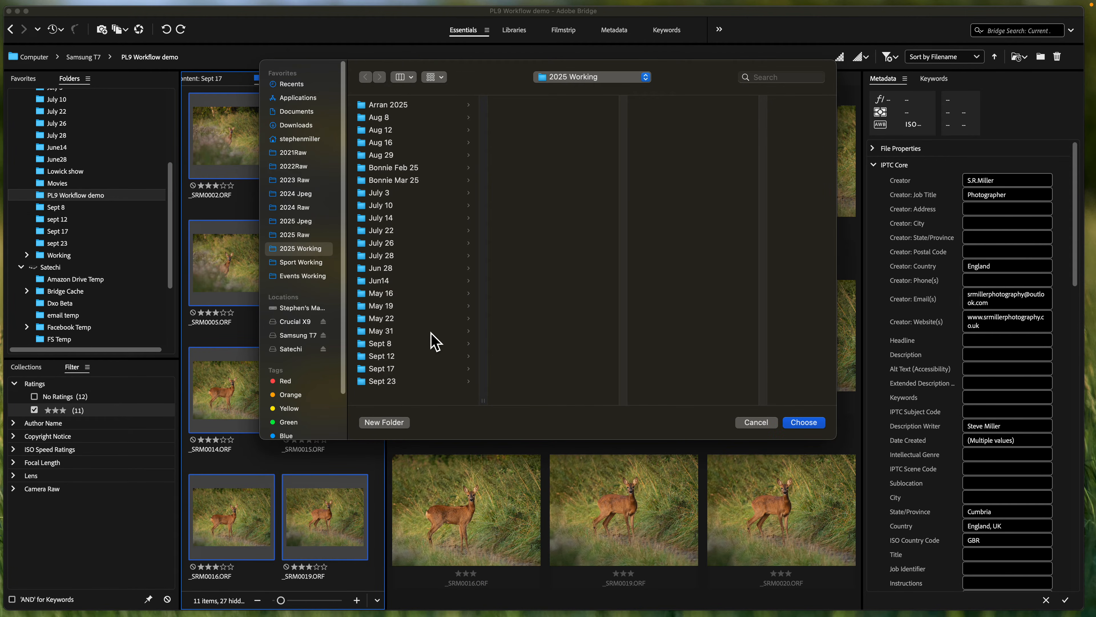
scroll(308, 314, down, 2)
click(302, 318)
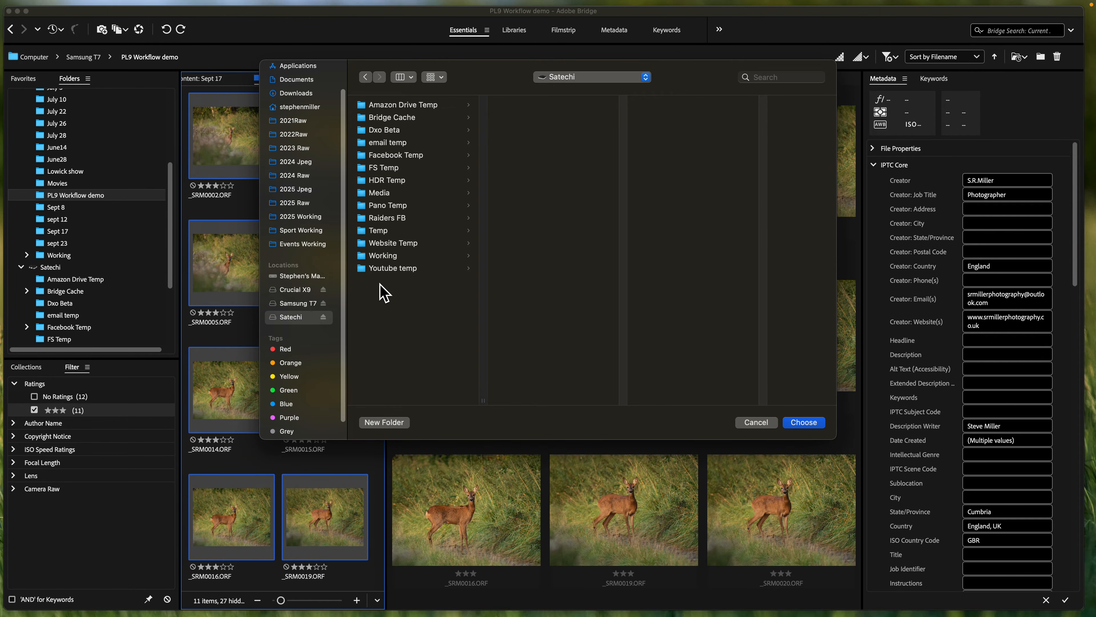
click(388, 259)
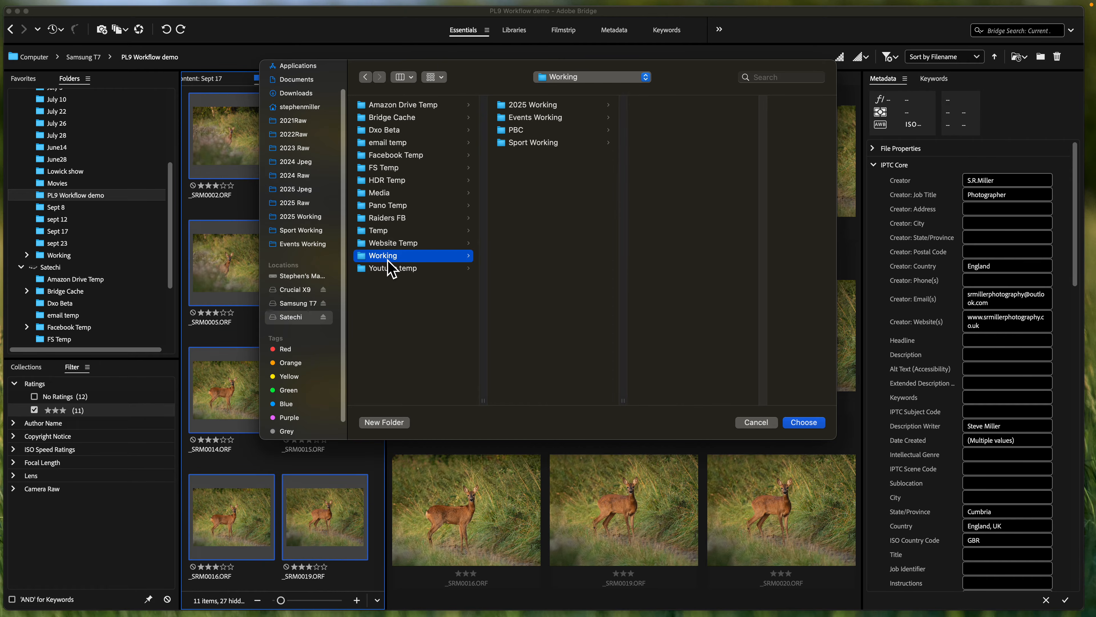
click(545, 106)
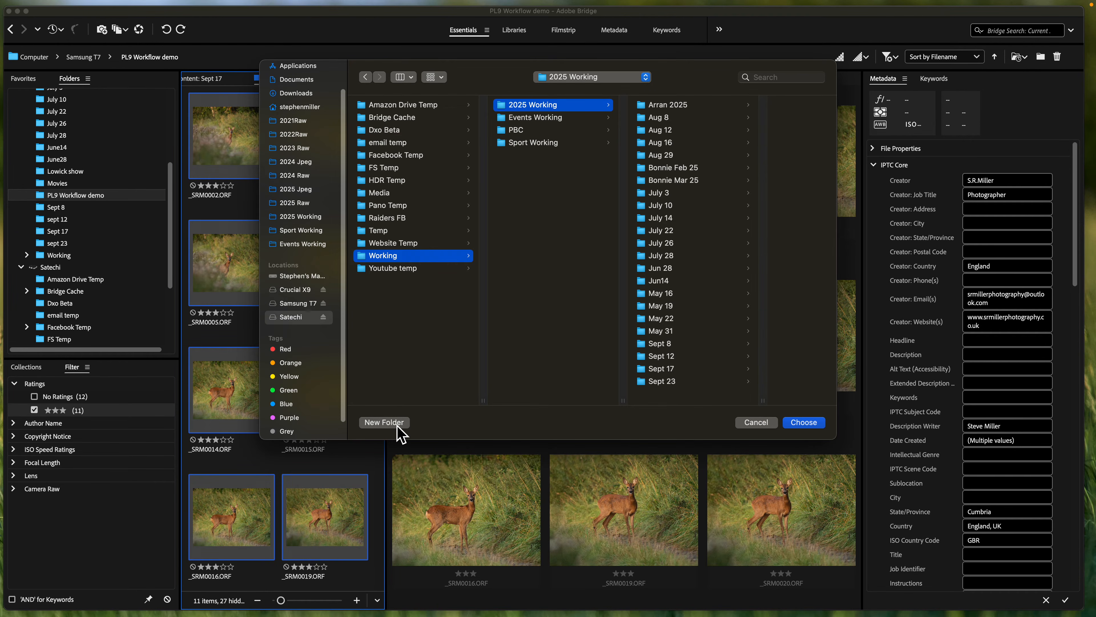
- Create a new folder inside 2025 Working and choose it as the destination for the copied images
click(384, 422)
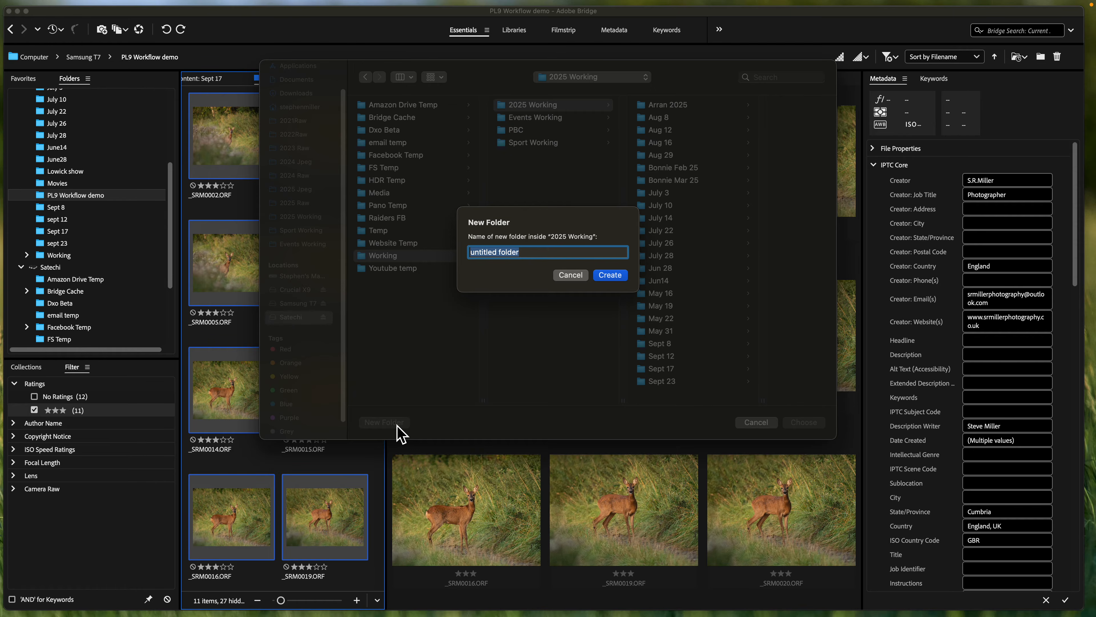
text(PL9 workflow demo)
click(610, 275)
click(808, 425)
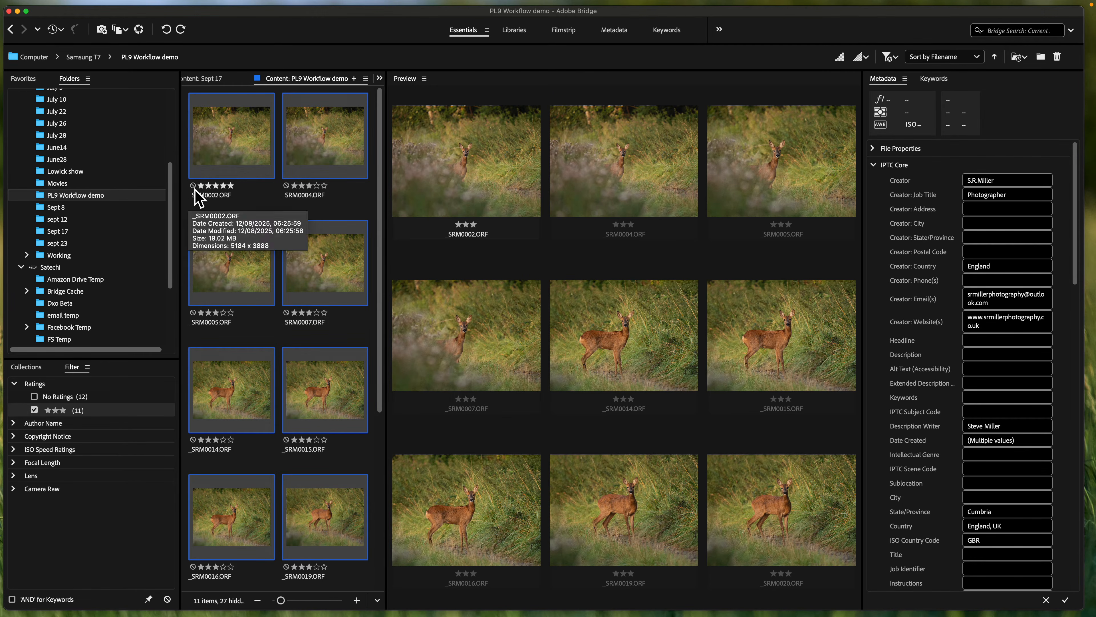
- Review the copyright notice, status and rights usage terms in the IPTC metadata, and collapse the Satechi drive in the folder tree
scroll(106, 230, down, 3)
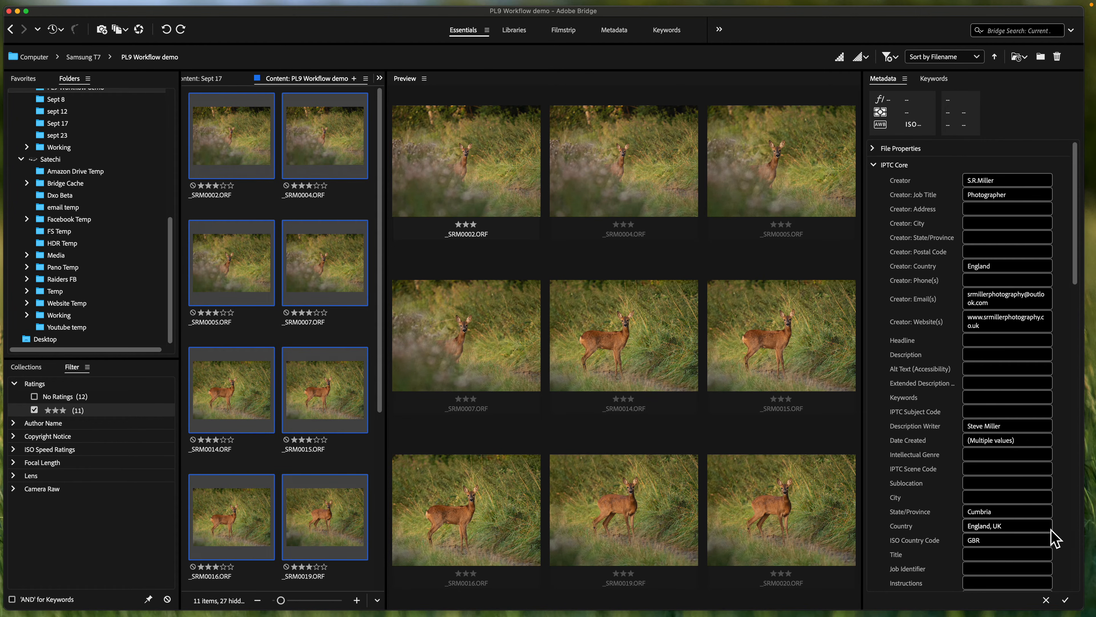
scroll(988, 551, down, 3)
scroll(988, 555, up, 3)
scroll(991, 556, down, 6)
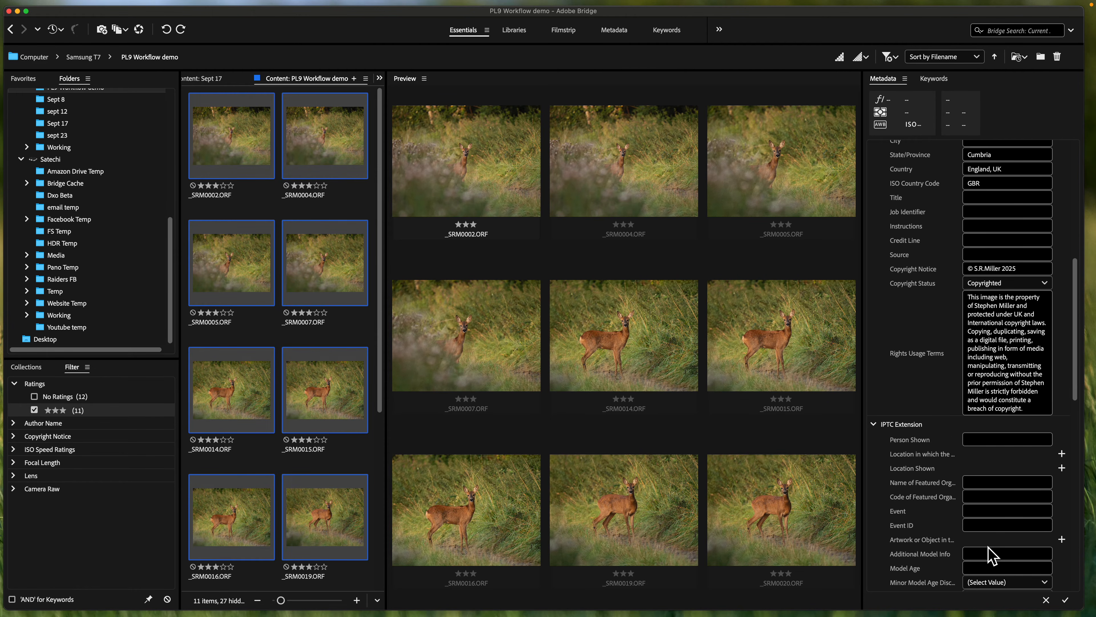
scroll(991, 555, up, 6)
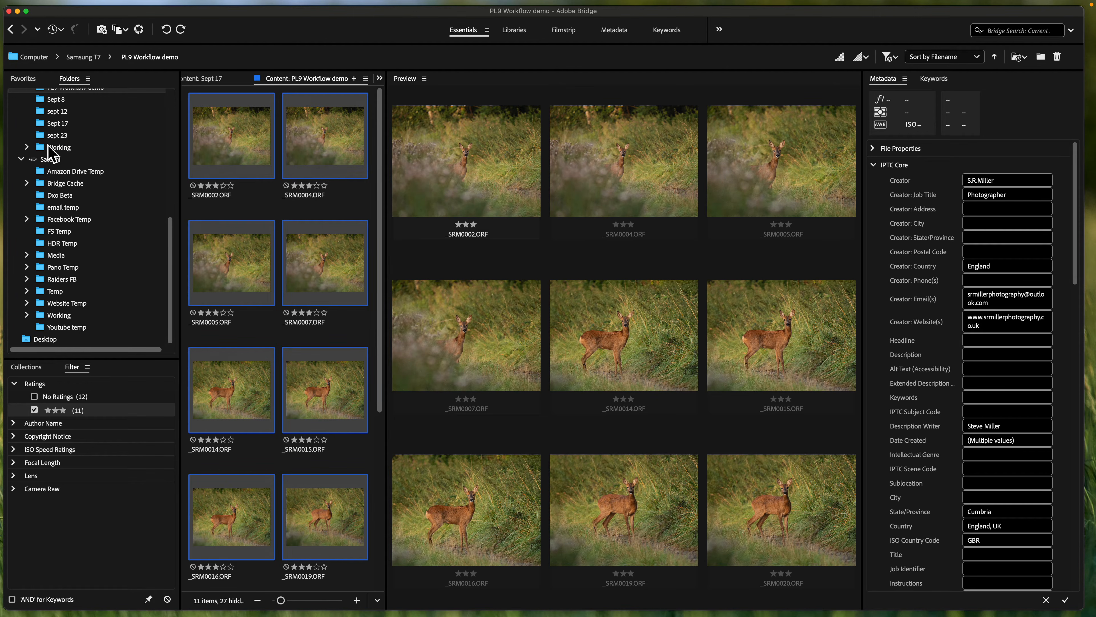
click(21, 160)
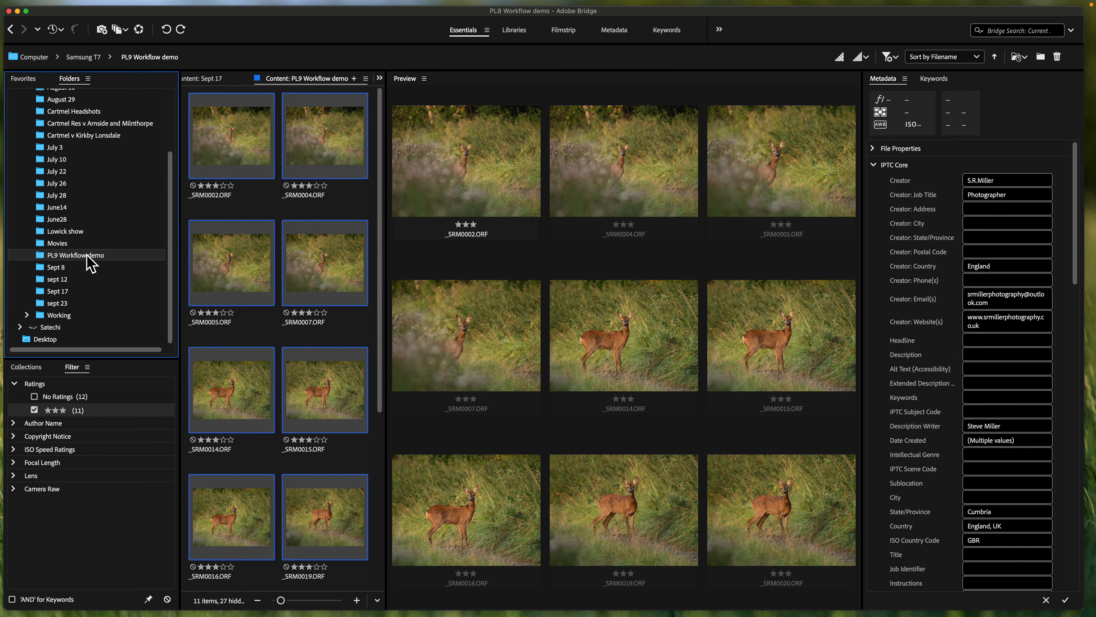
- Switch to DxO PhotoLab 9, open the PL9 workflow demo folder inside Working > 2025 Working on the Satechi drive, and select _SRM0004.ORF
mouse_move(458, 613)
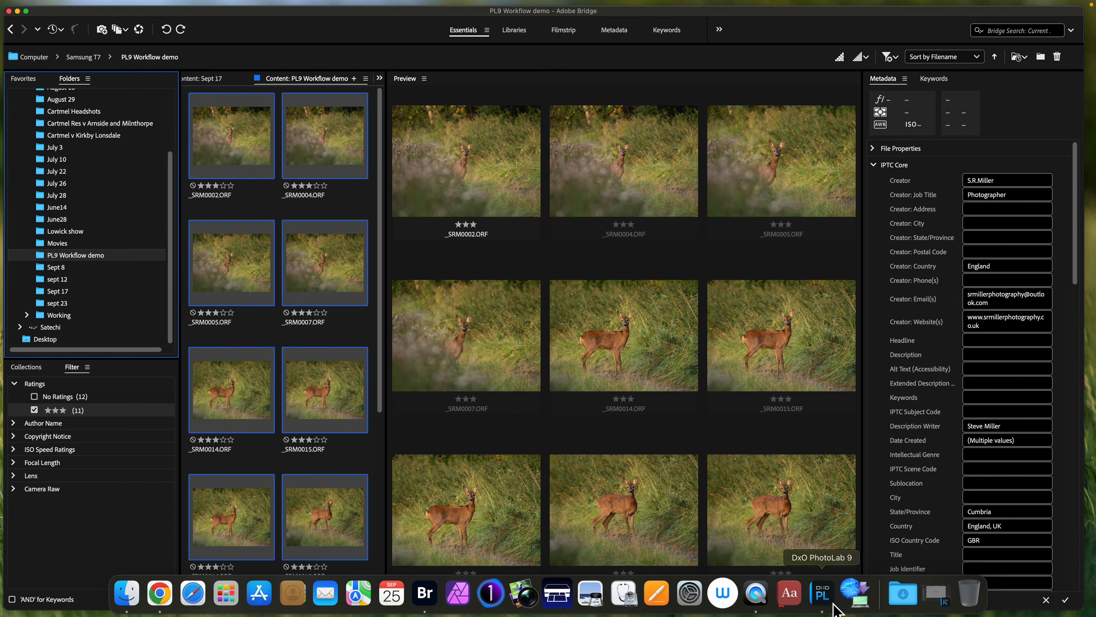
click(822, 595)
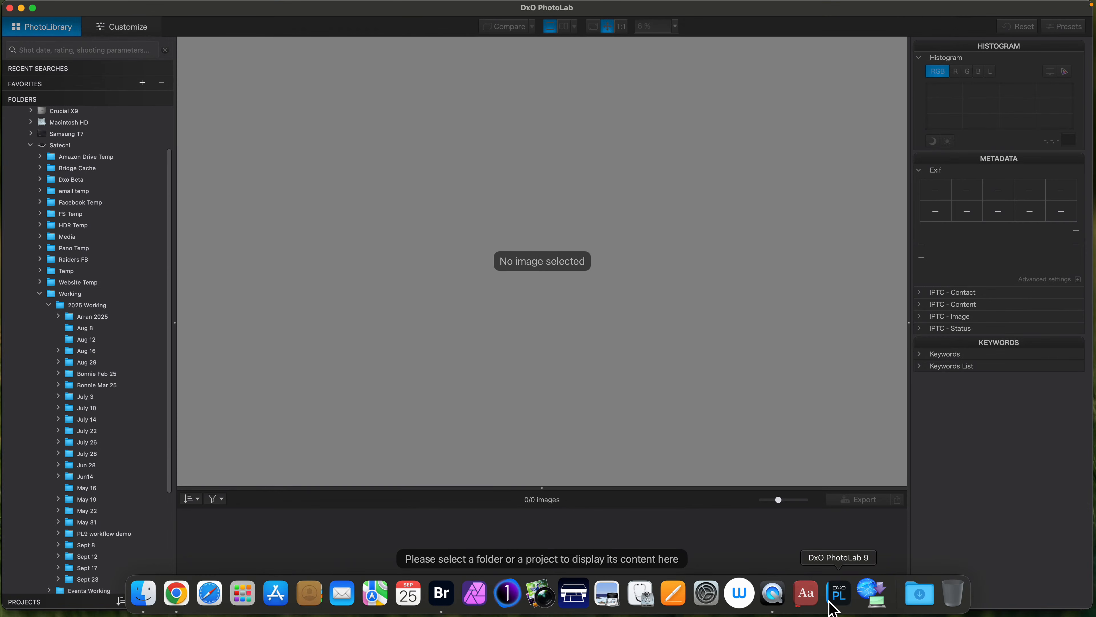
scroll(136, 323, down, 5)
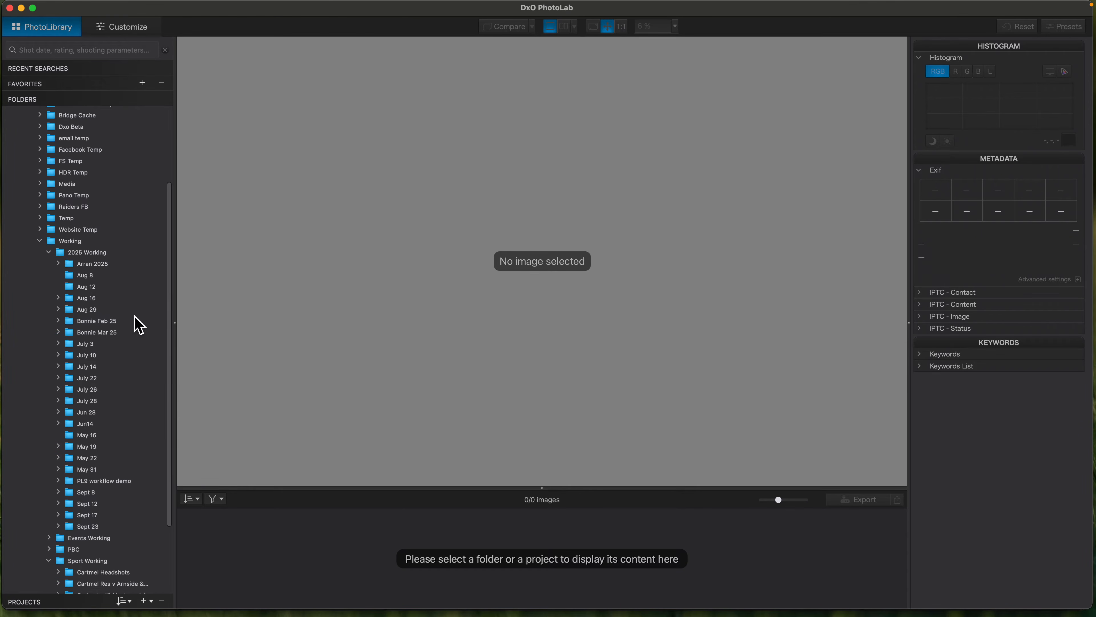
click(117, 426)
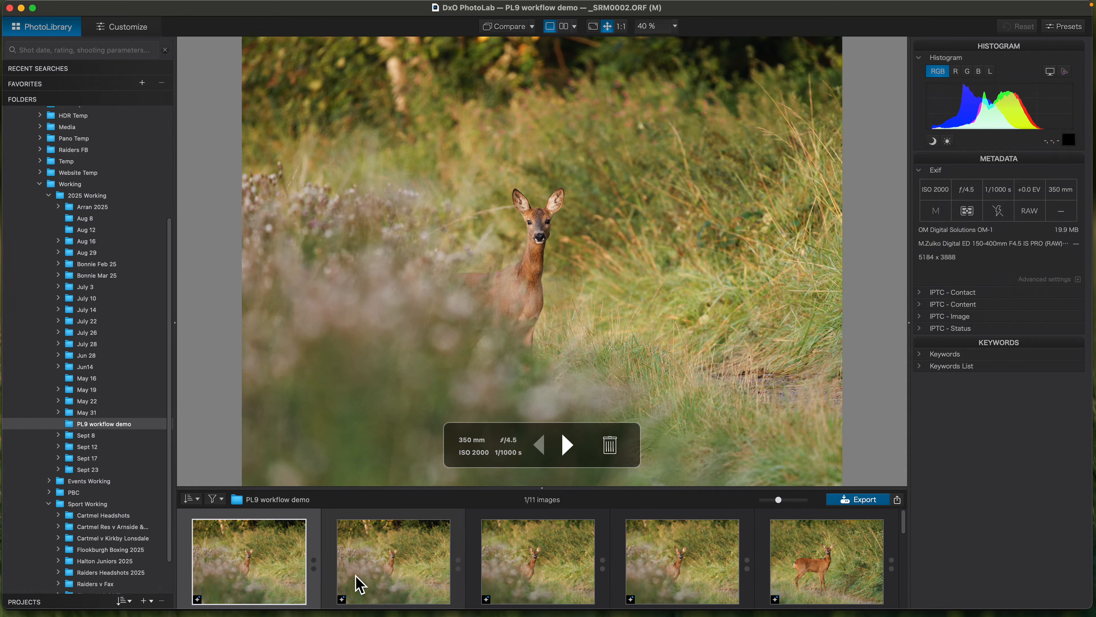
click(415, 568)
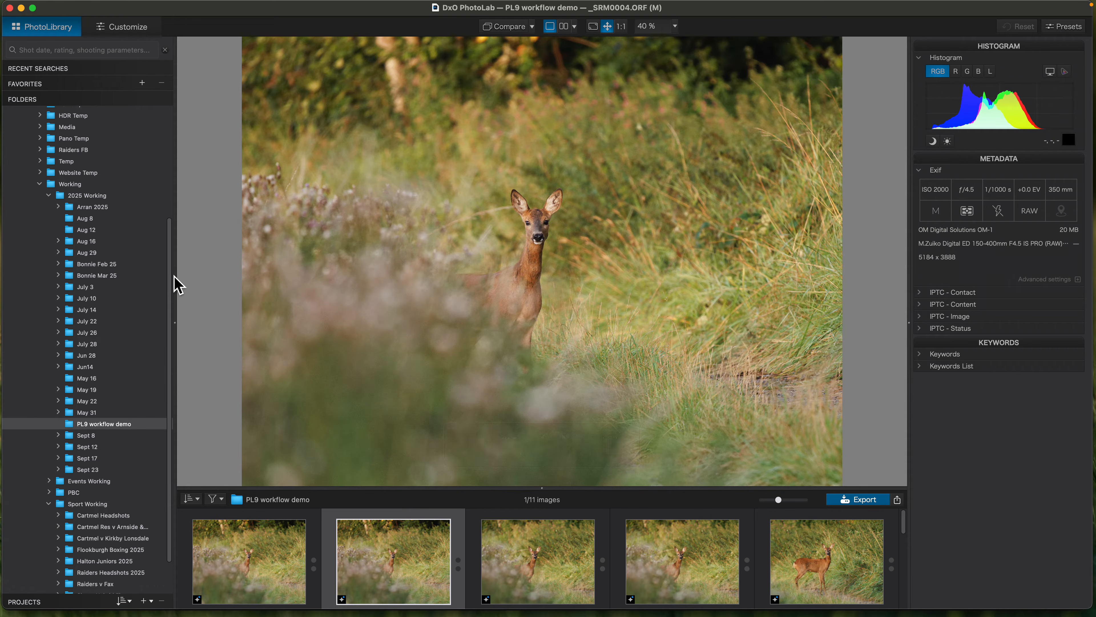
- Show _SRM0004.ORF in the Customize workspace
drag(171, 281, 176, 245)
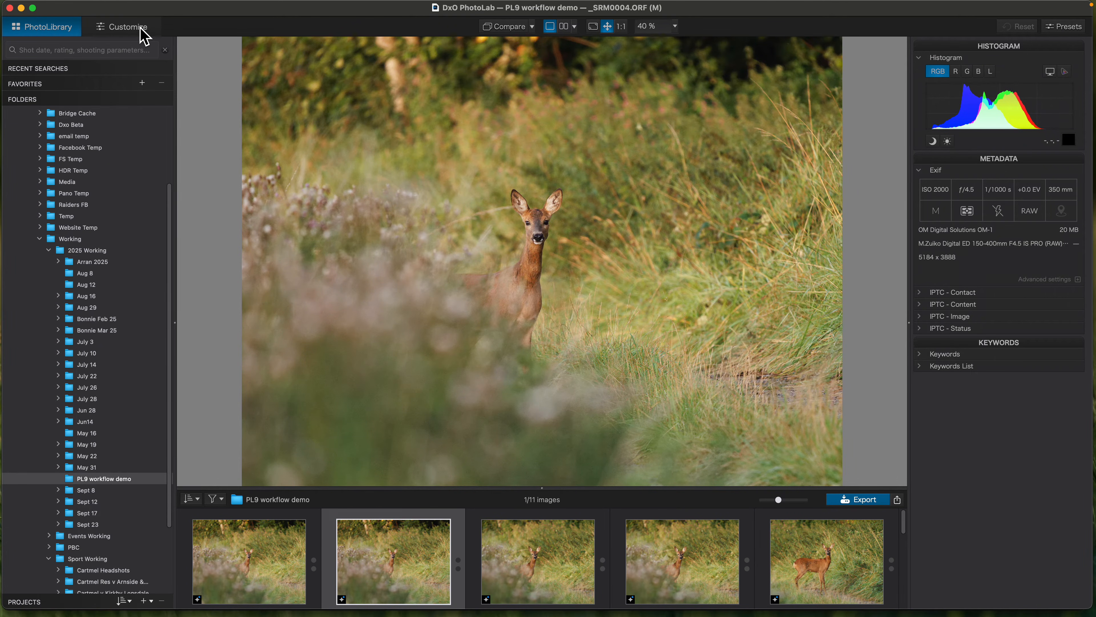
click(144, 36)
mouse_move(182, 103)
mouse_down()
mouse_move(181, 125)
mouse_move(185, 94)
mouse_up()
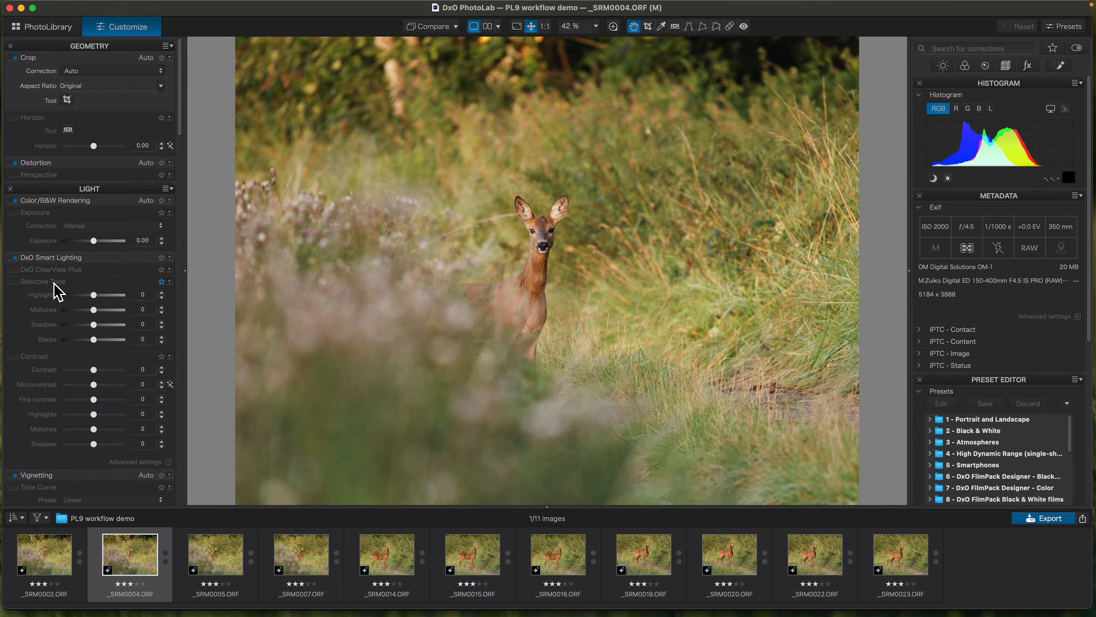
click(85, 259)
click(85, 259)
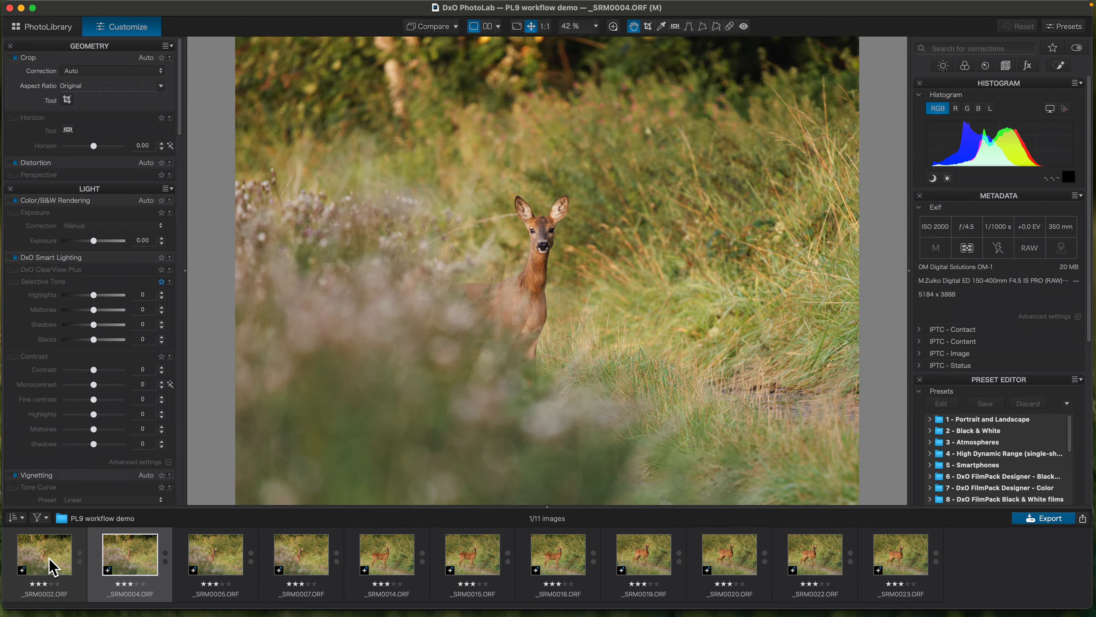
- Set _SRM0002.ORF as the reference image for side-by-side comparison
click(53, 566)
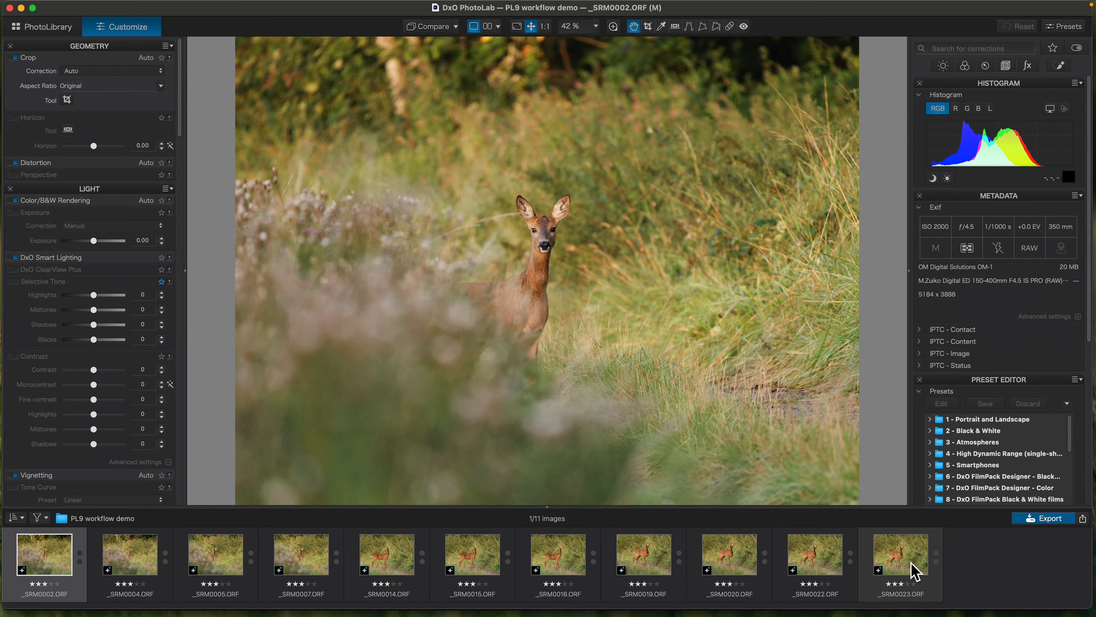
right_click(40, 557)
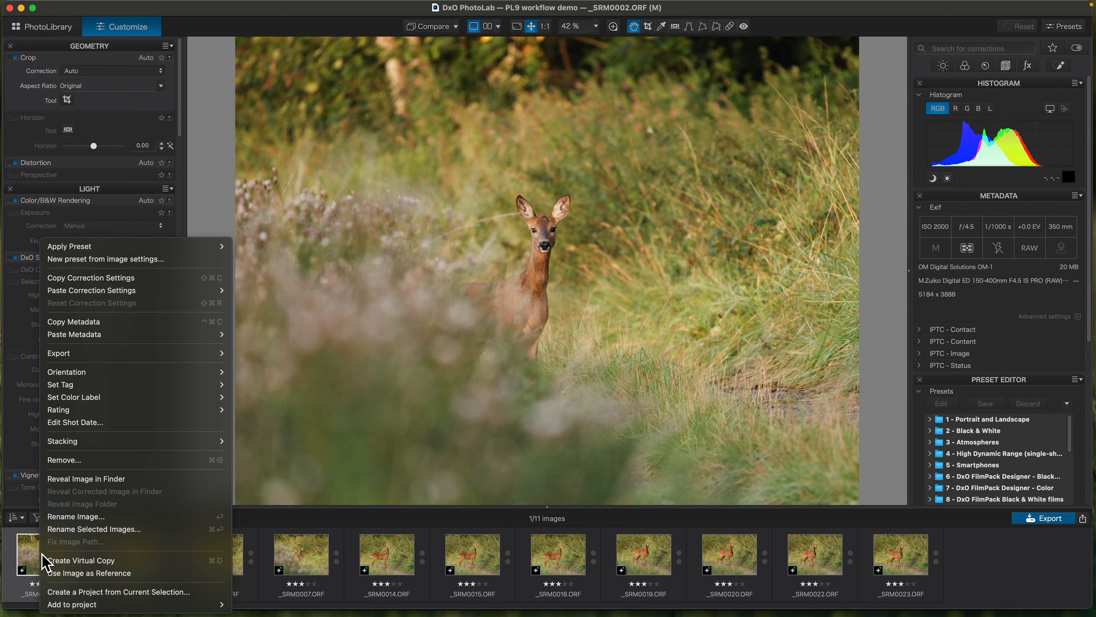
click(103, 573)
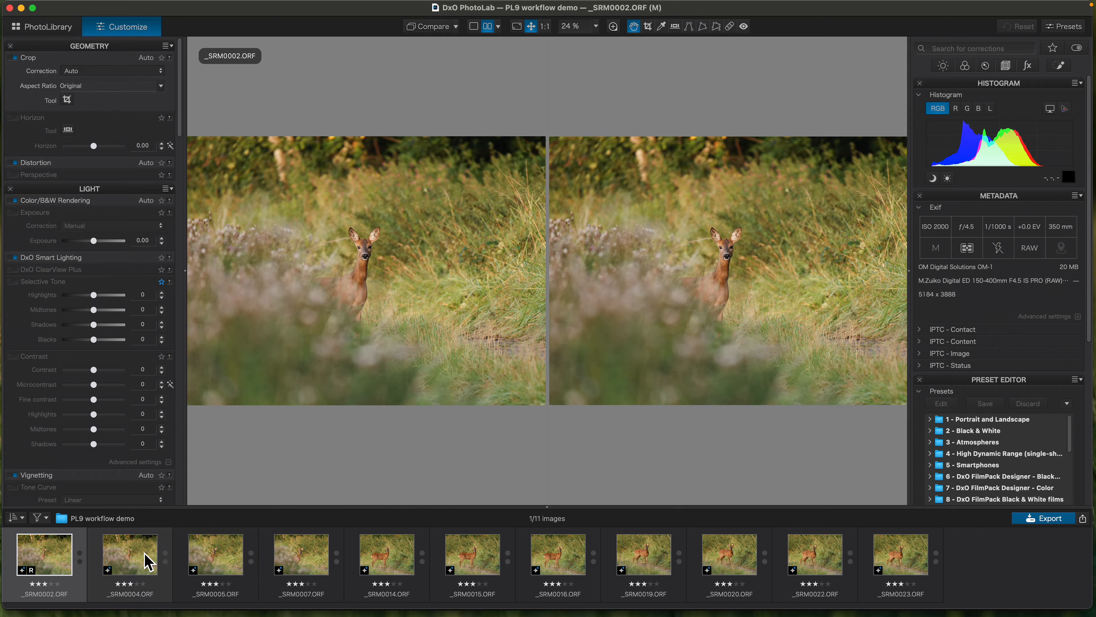
- Compare _SRM0004.ORF with the reference image at 100% with the side palettes hidden, and mark _SRM0004.ORF as rejected
click(146, 560)
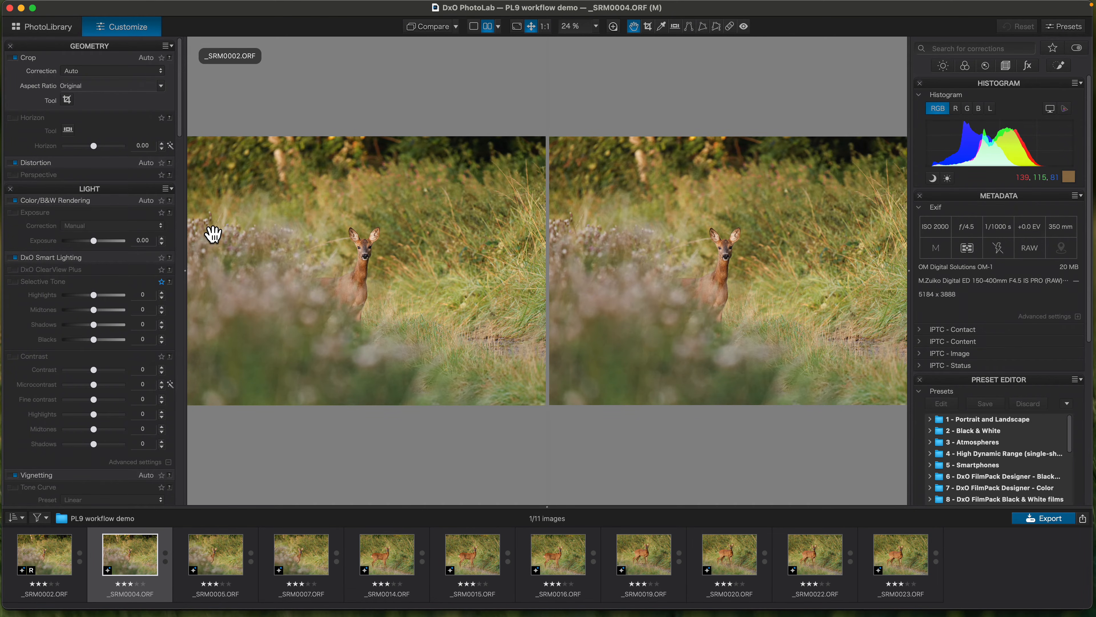
key(Tab)
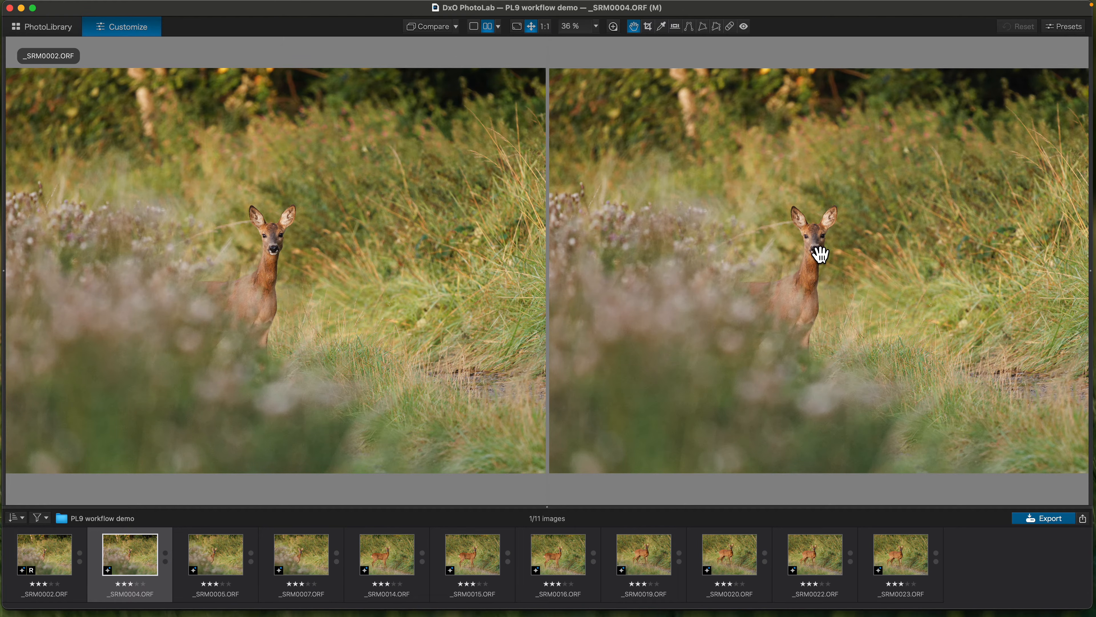
click(546, 27)
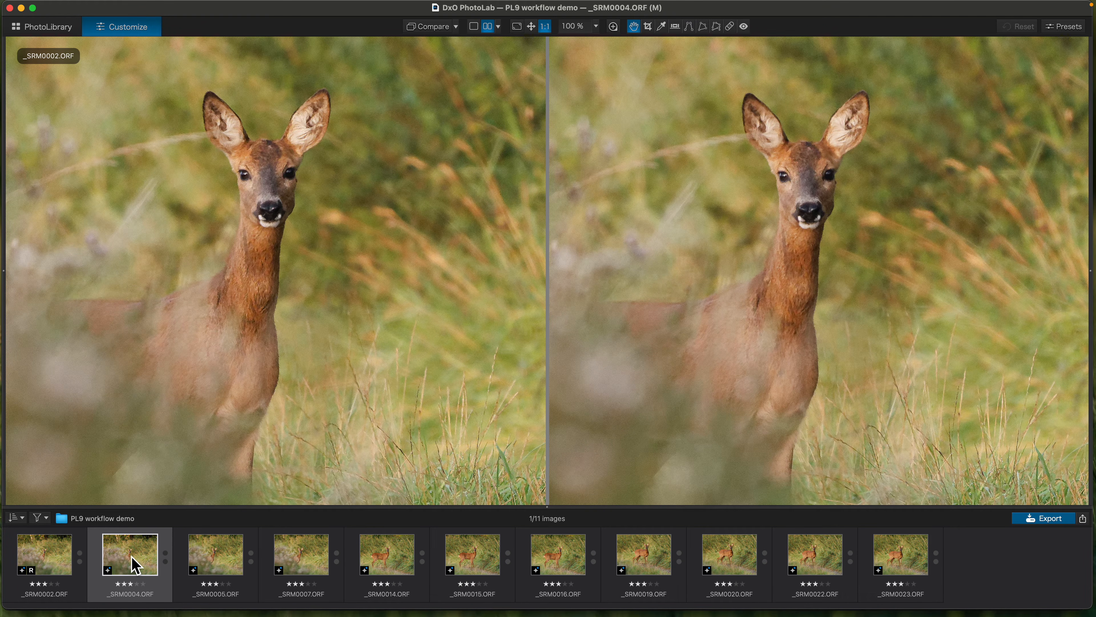
key(x)
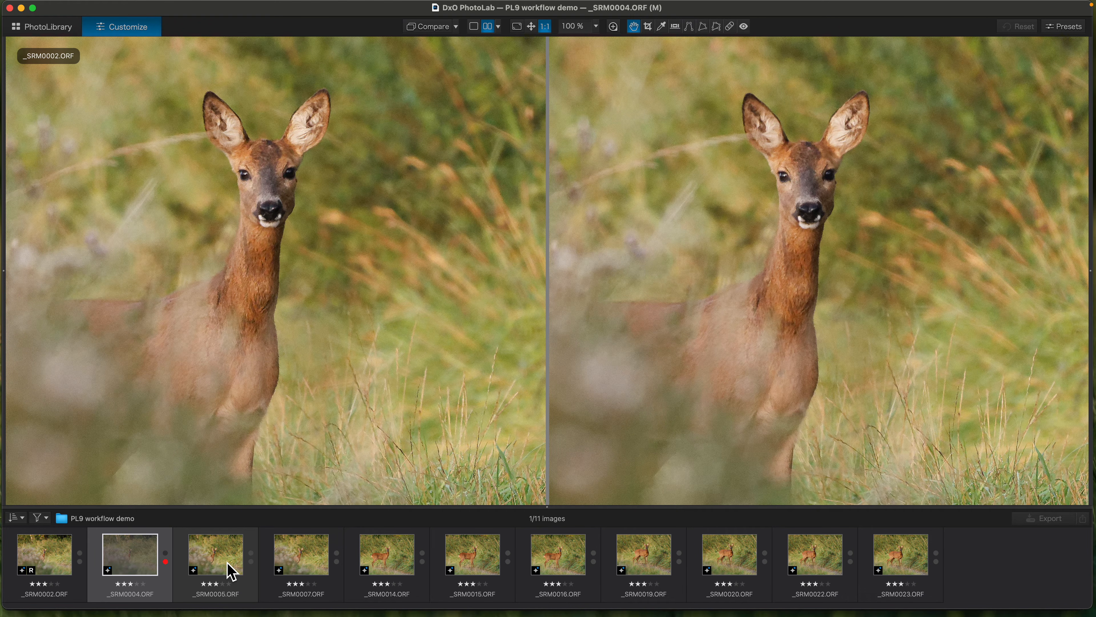
- Set _SRM0005.ORF as the reference image, compare _SRM0007.ORF against it, and mark _SRM0005.ORF as rejected
click(231, 572)
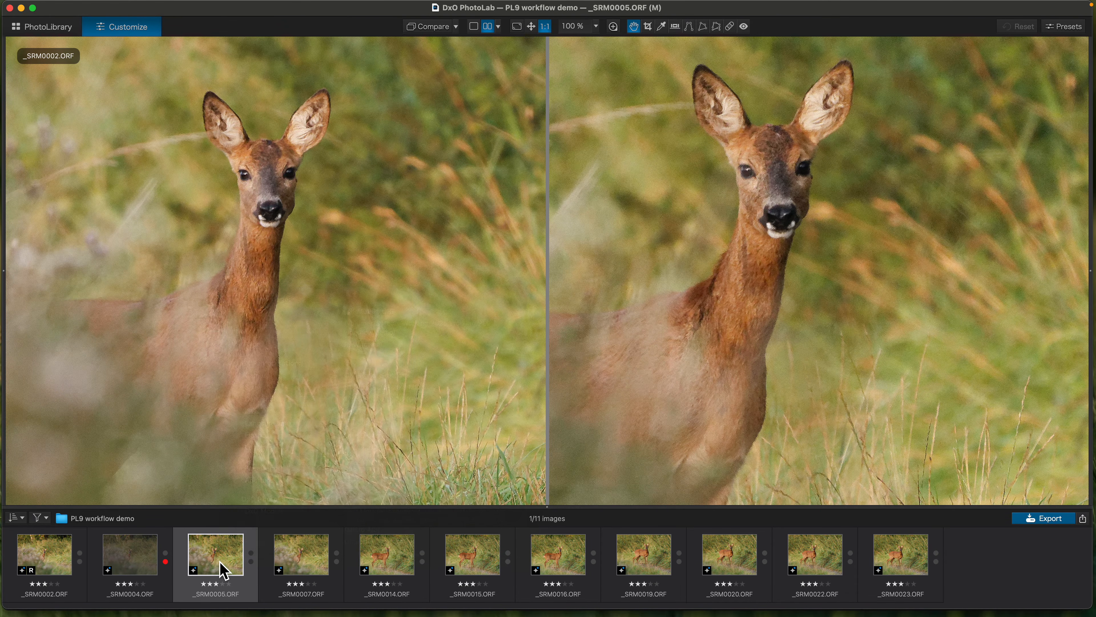
right_click(225, 569)
click(242, 573)
click(317, 570)
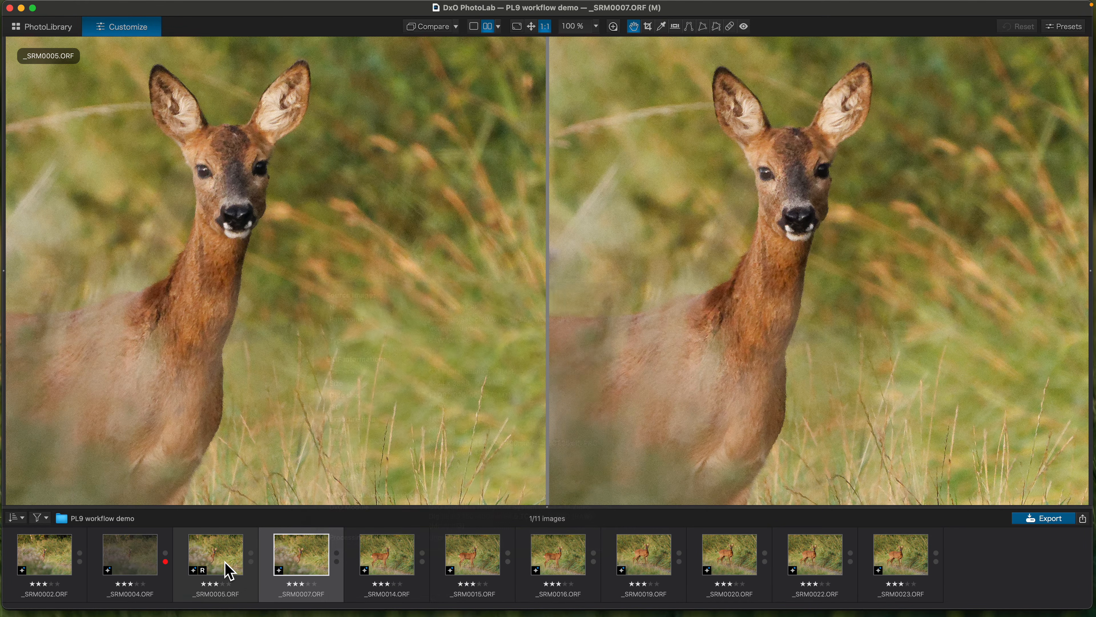
click(227, 569)
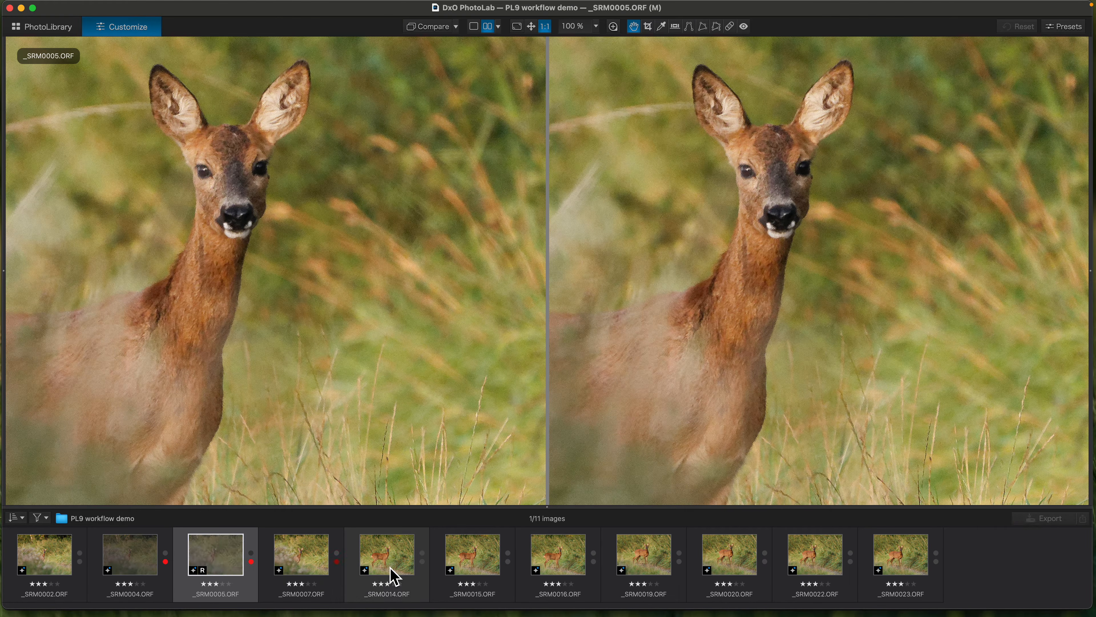
- Set _SRM0014.ORF as the reference image, compare _SRM0015.ORF against it, and mark _SRM0014.ORF as rejected
click(400, 569)
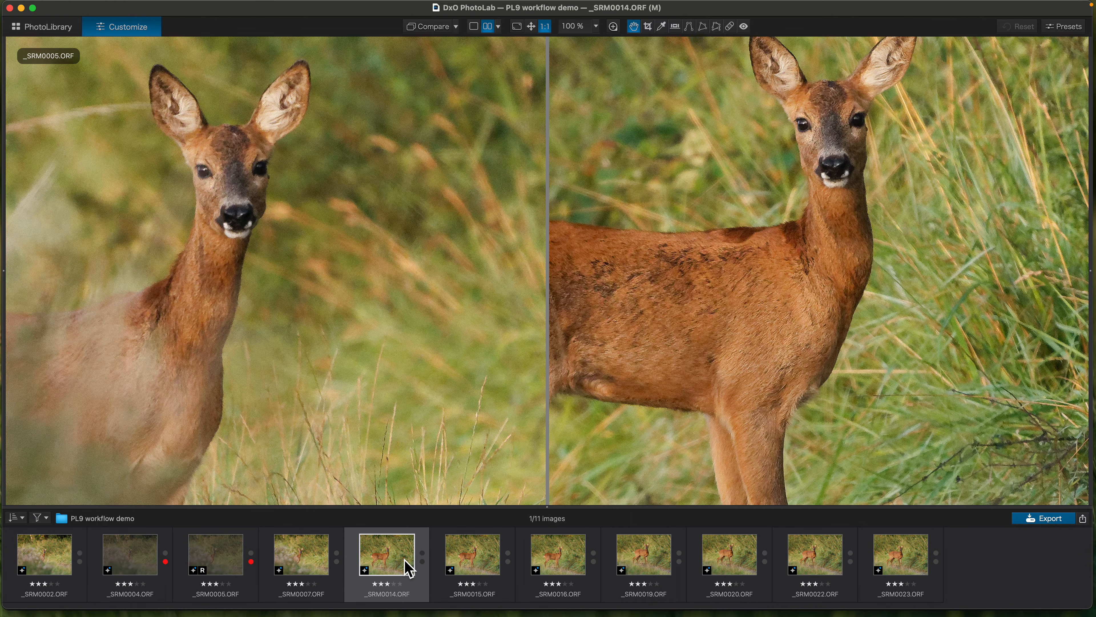
right_click(409, 569)
click(425, 571)
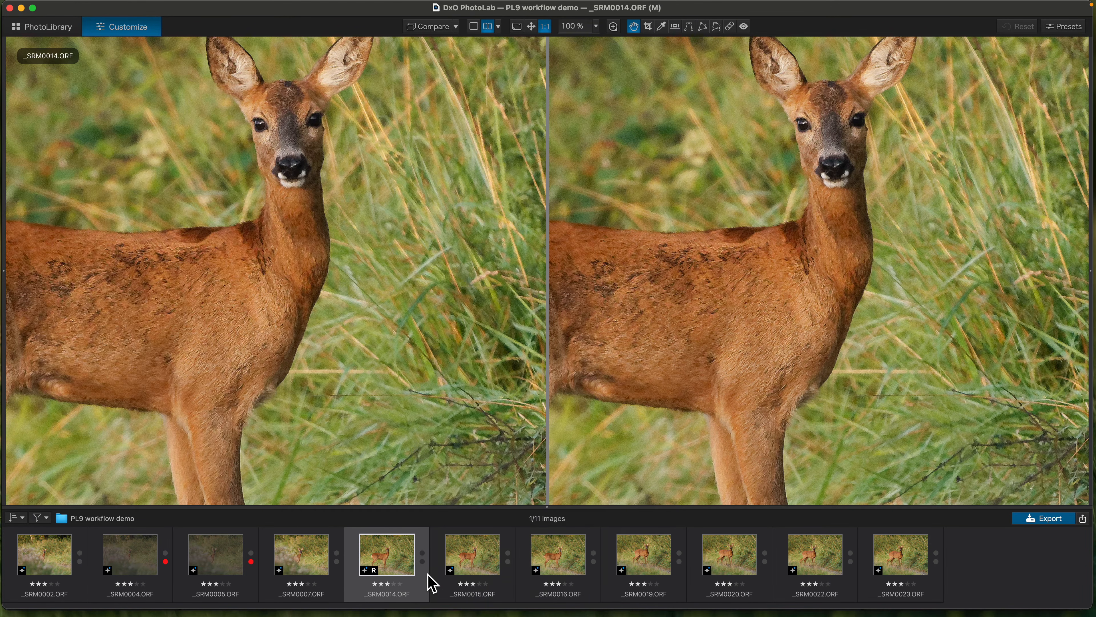
click(497, 581)
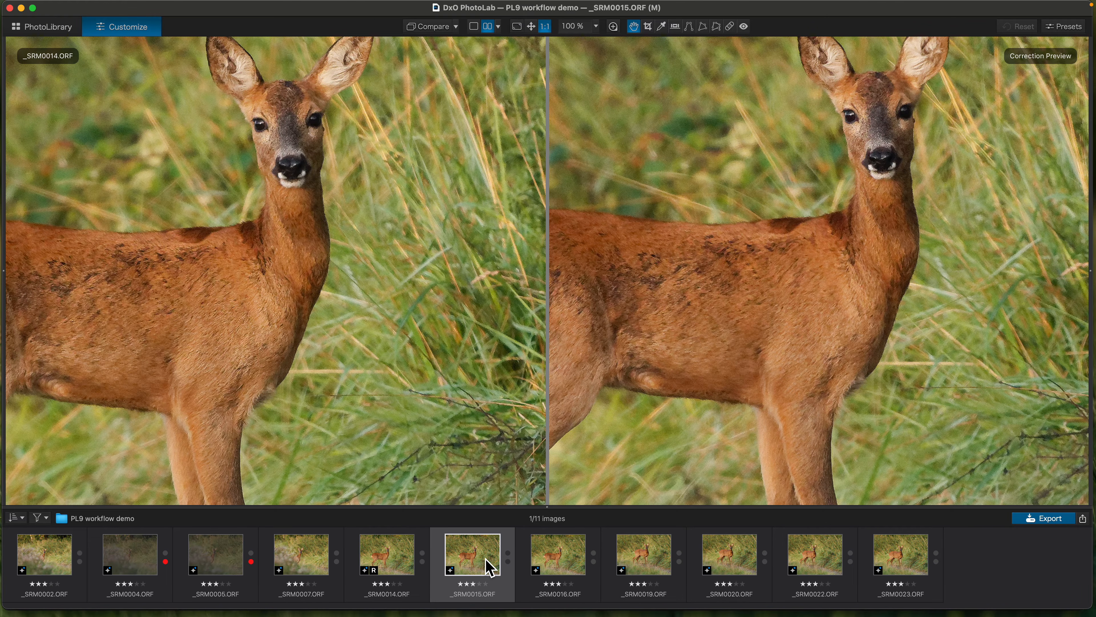
mouse_move(487, 560)
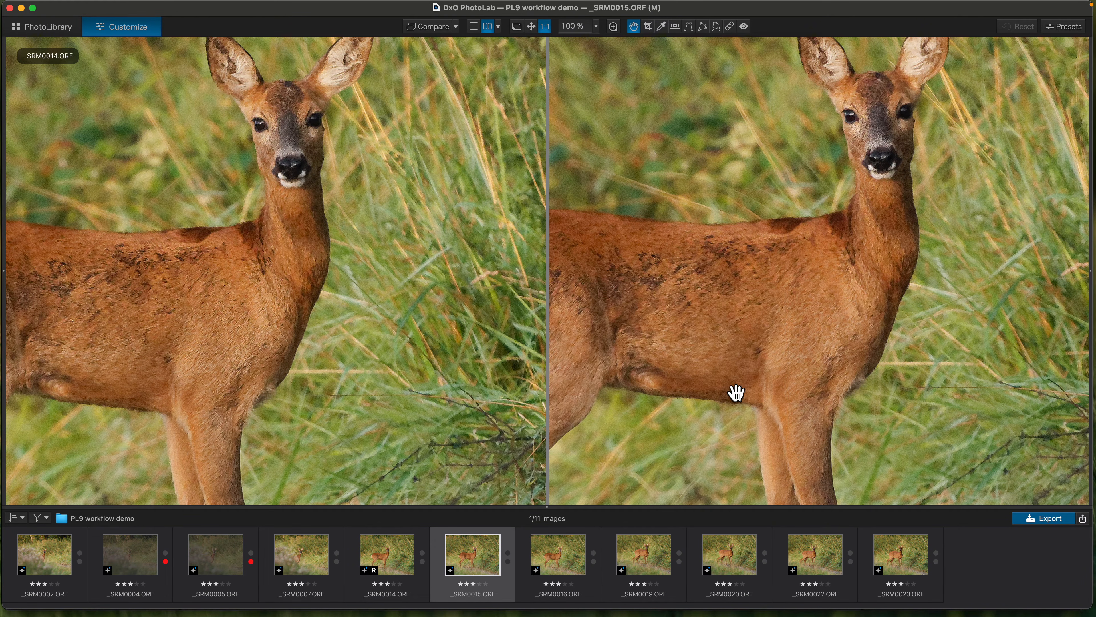
click(400, 570)
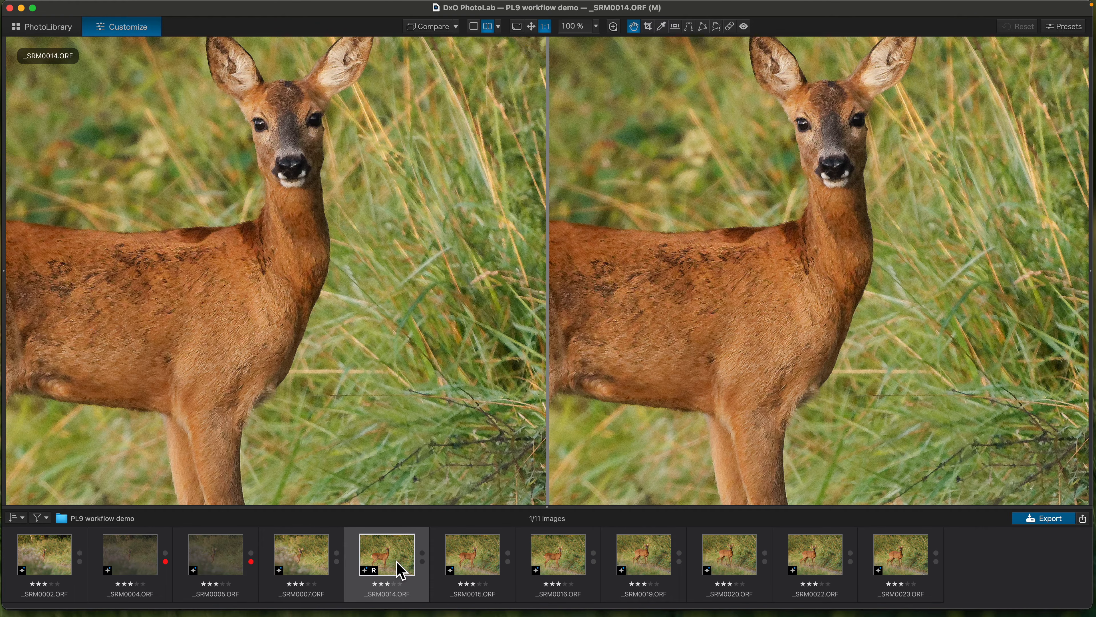
click(480, 573)
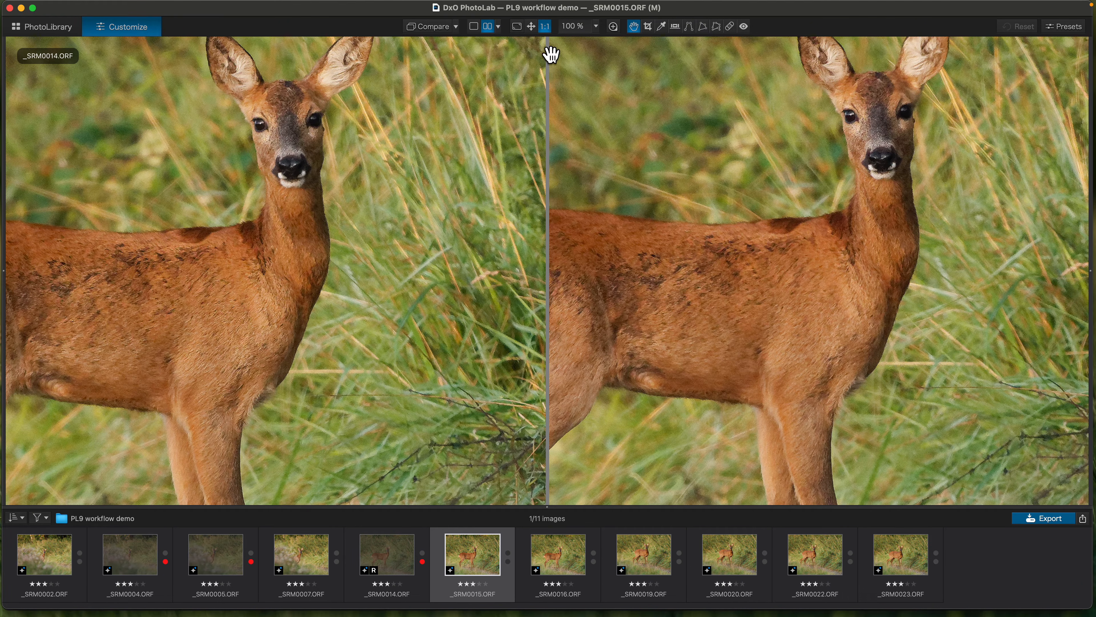
- Return to the single-image view of _SRM0015.ORF and fit the whole photo on screen
click(474, 28)
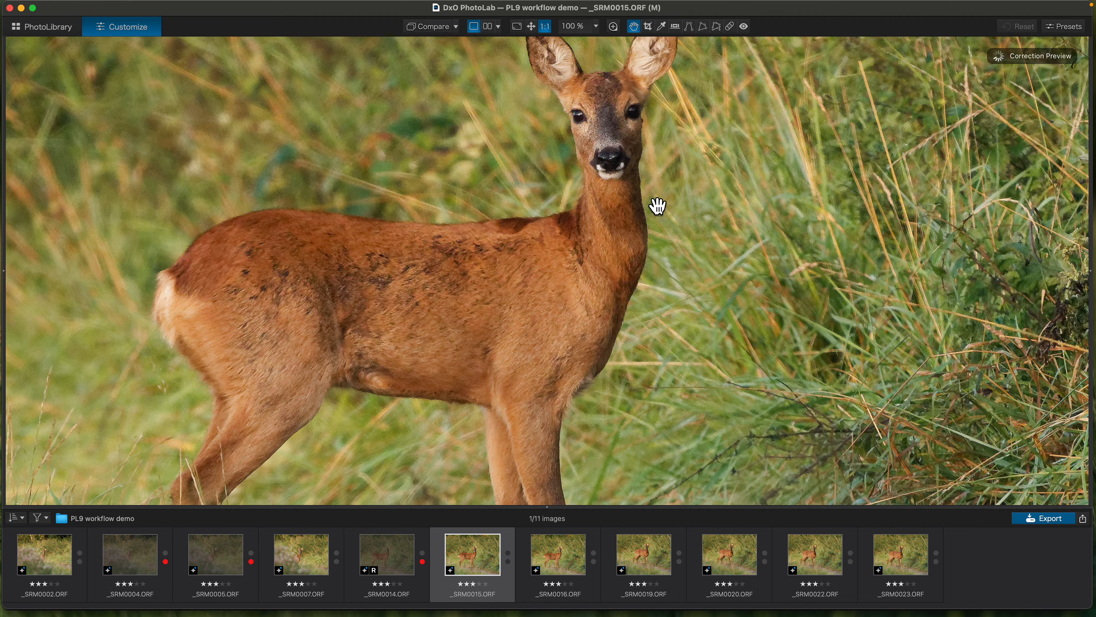
key(super+0)
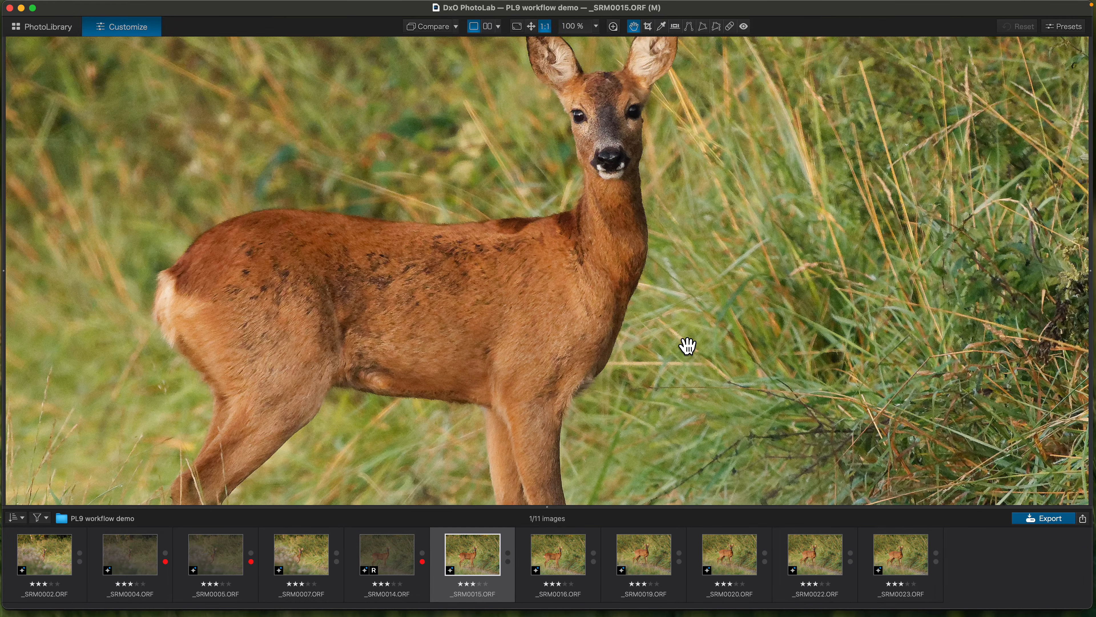
scroll(687, 346, down, 2)
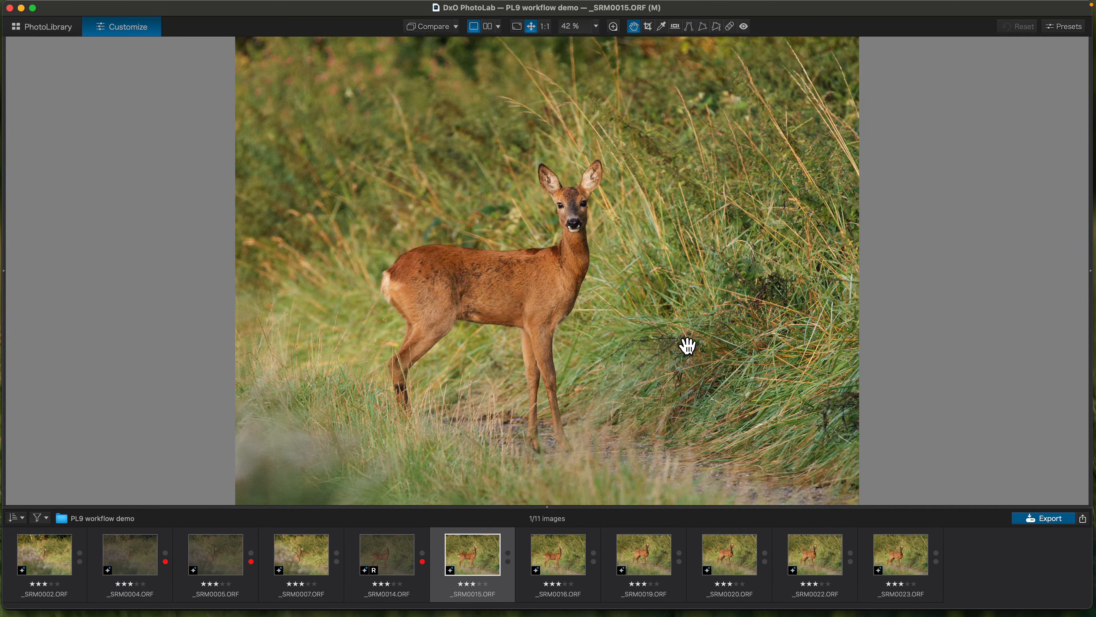
- Alternate between _SRM0015.ORF and _SRM0016.ORF to compare them, and mark _SRM0016.ORF as rejected
key(Right)
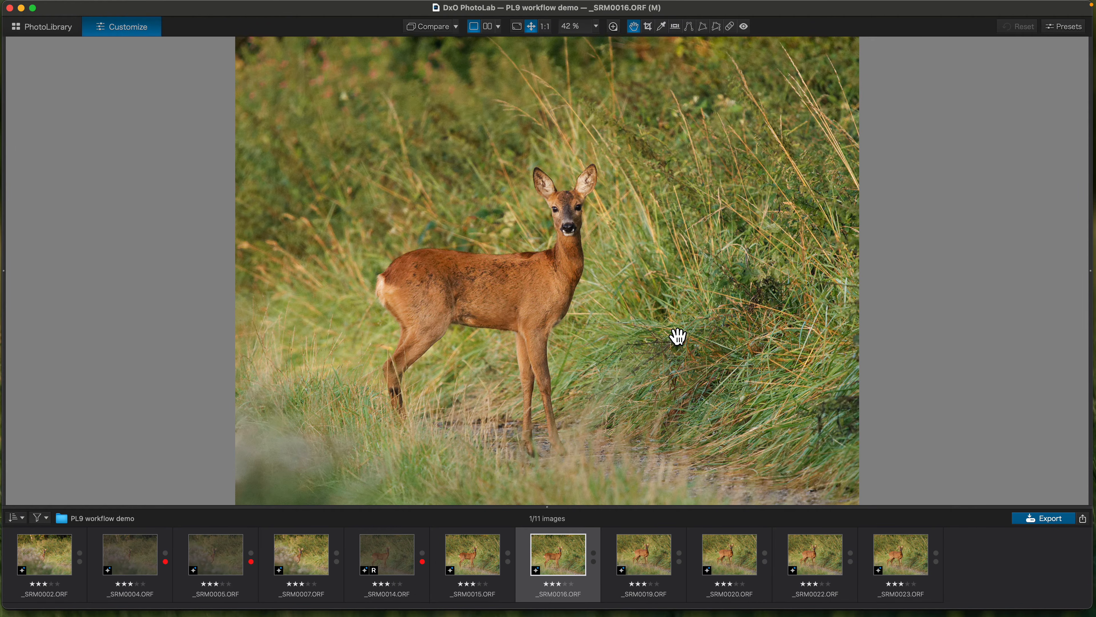
key(Right)
key(Left)
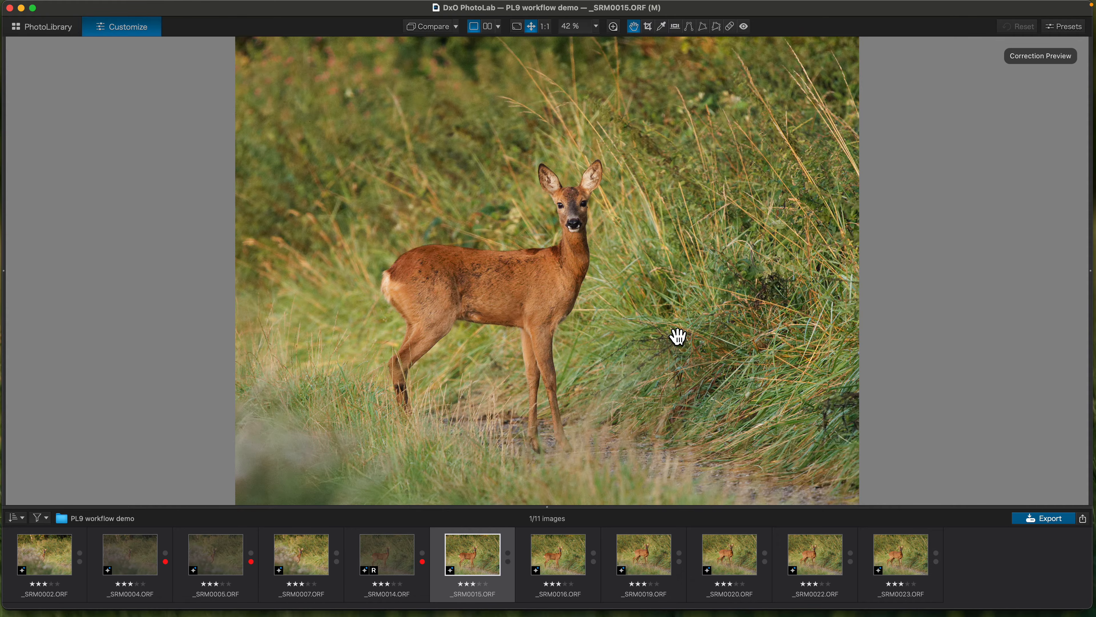
key(Left)
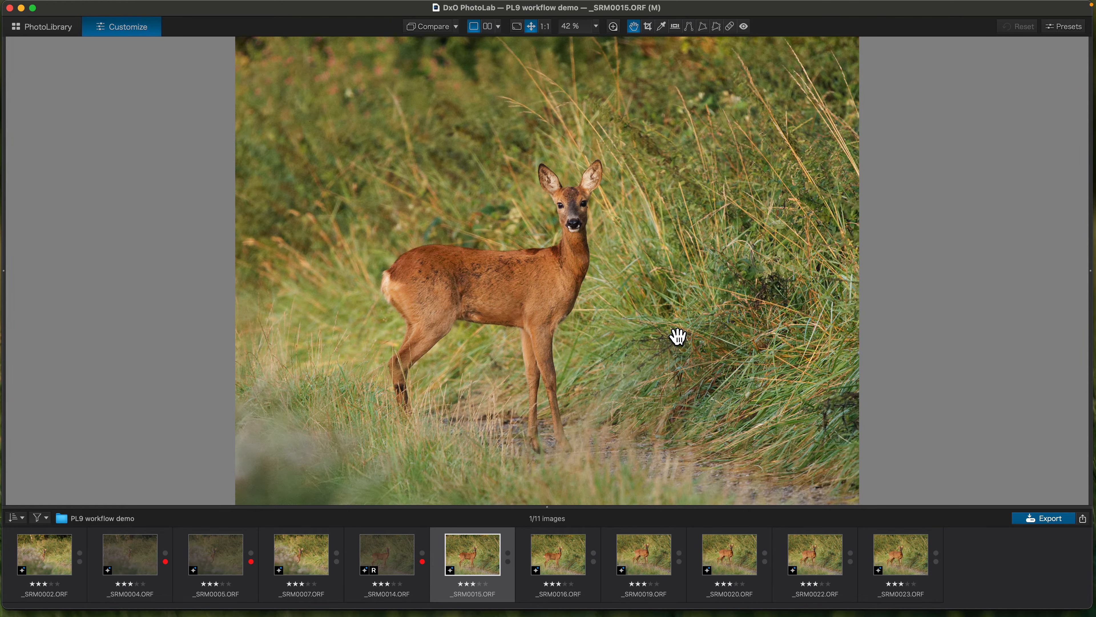
key(Right)
key(Left)
key(Right)
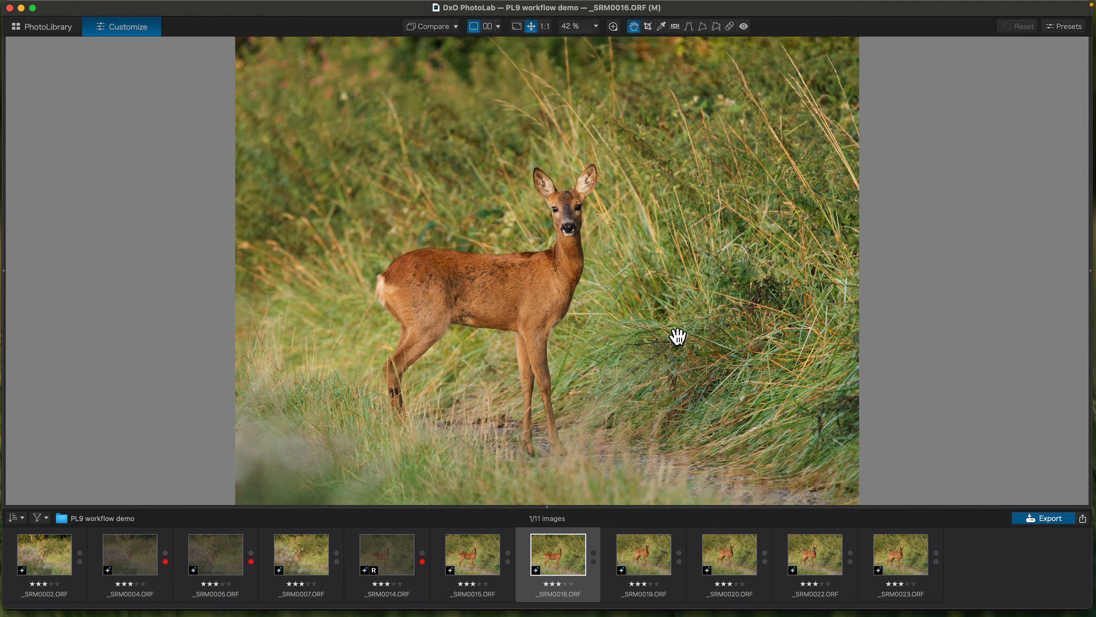
key(Left)
key(Right)
key(Right)
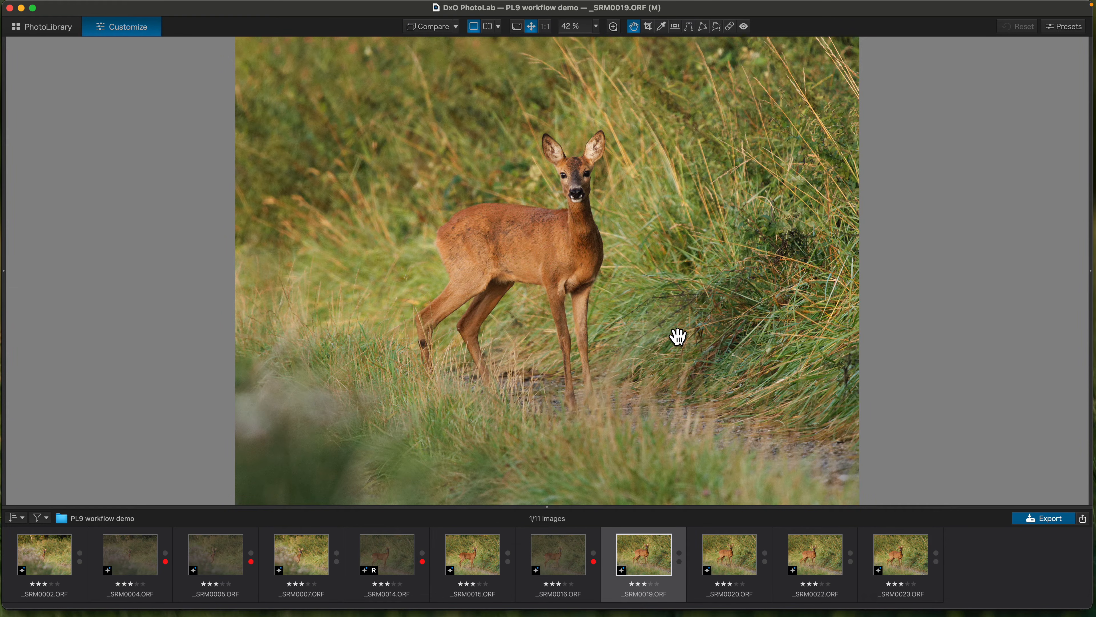
- Browse from _SRM0019.ORF to _SRM0022.ORF and back to compare the deer's pose and framing
key(Right)
key(Right)
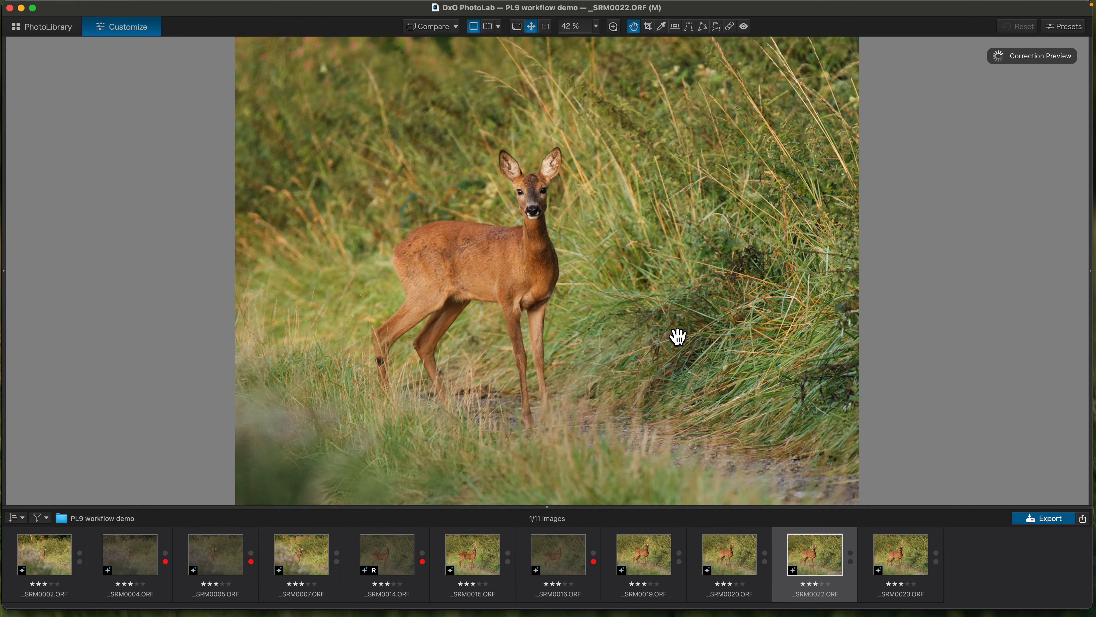
key(Left)
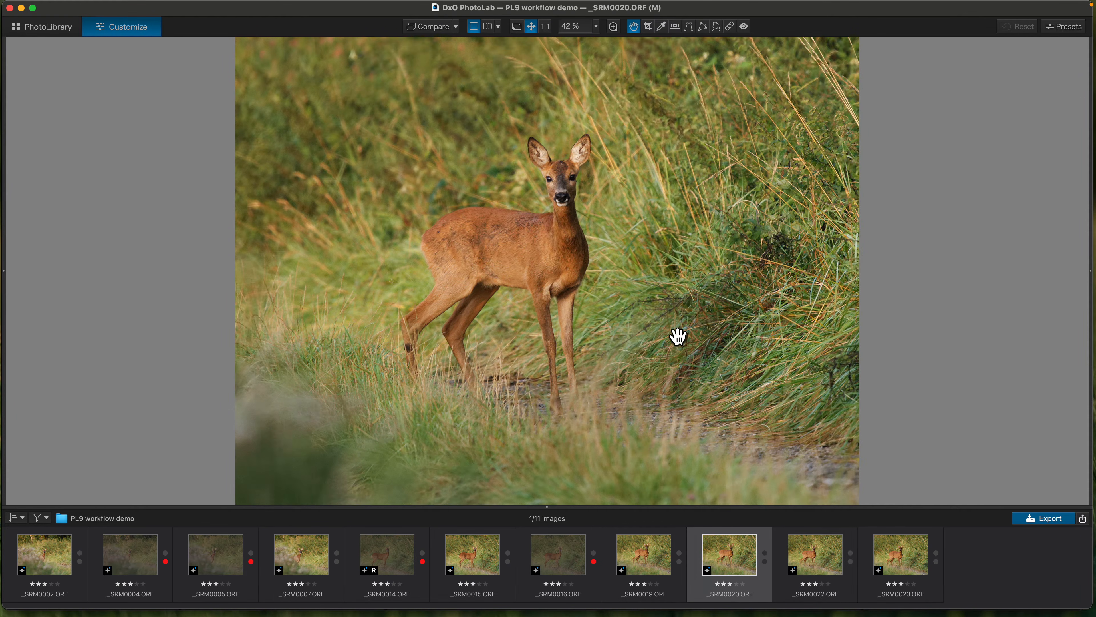
key(Left)
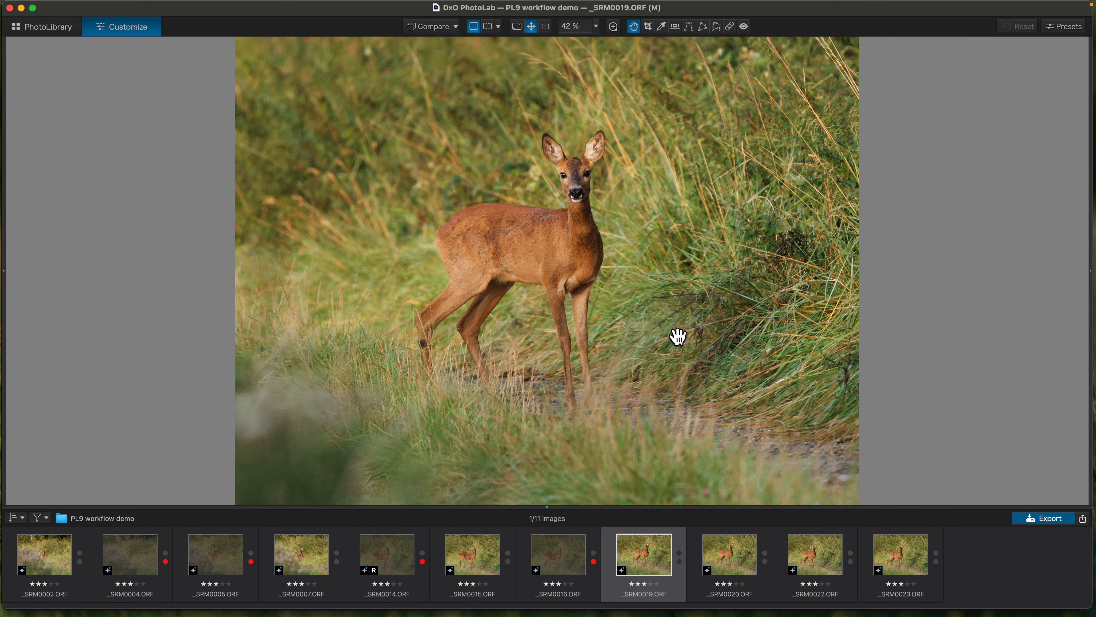
- Compare _SRM0019.ORF, _SRM0020.ORF and _SRM0022.ORF at 1:1 zoom around the deer's head, ending with _SRM0019.ORF fitted on screen
click(545, 26)
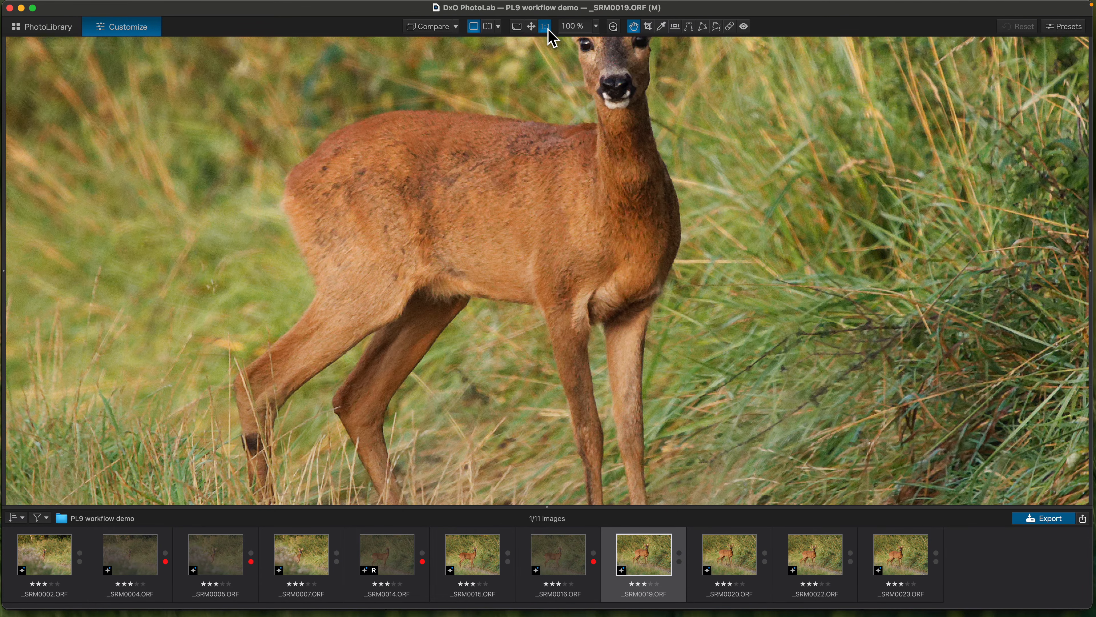
drag(592, 232, 581, 320)
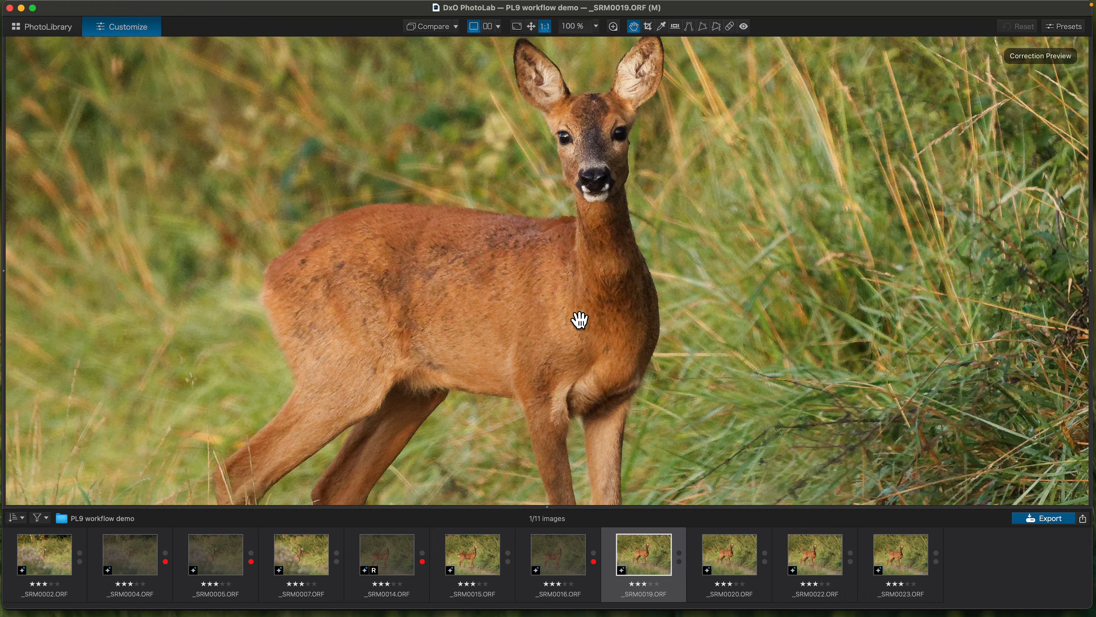
key(Right)
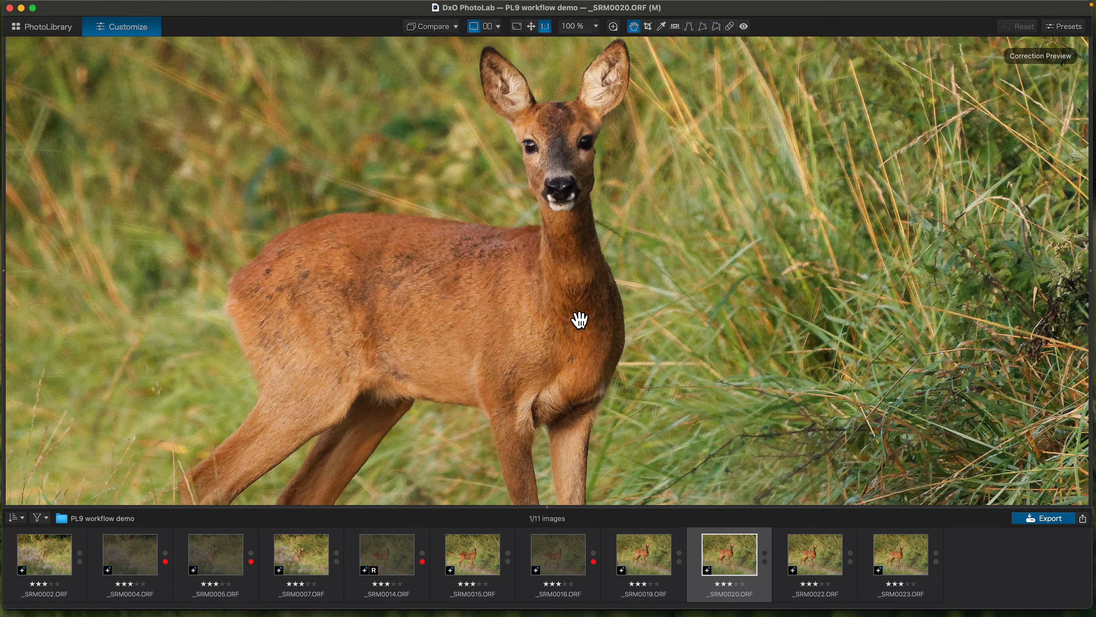
key(Right)
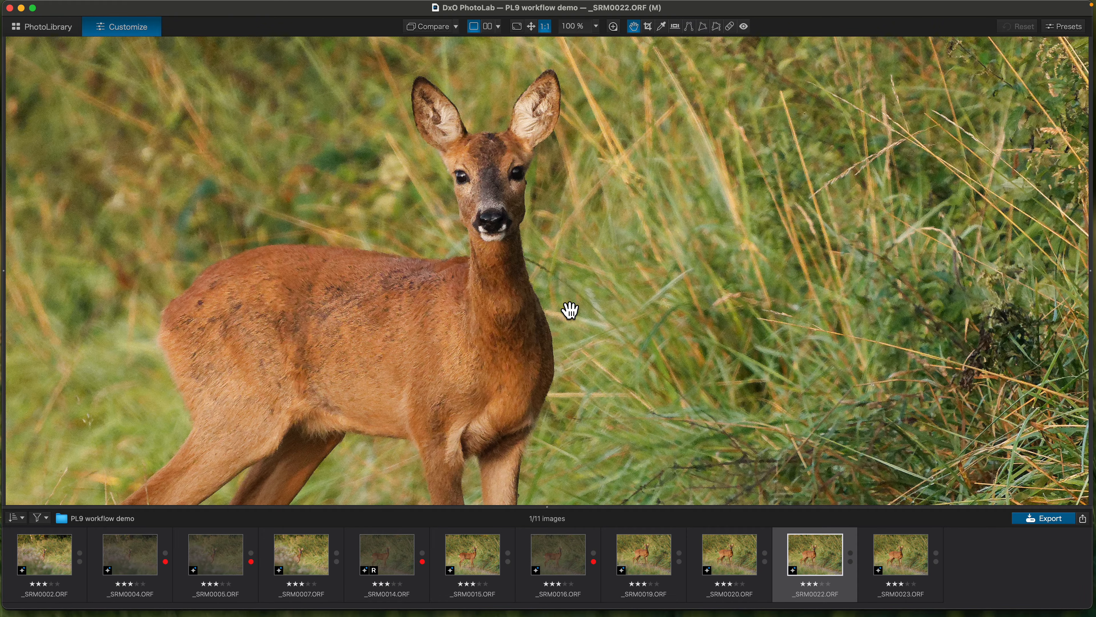
key(Left)
key(Left)
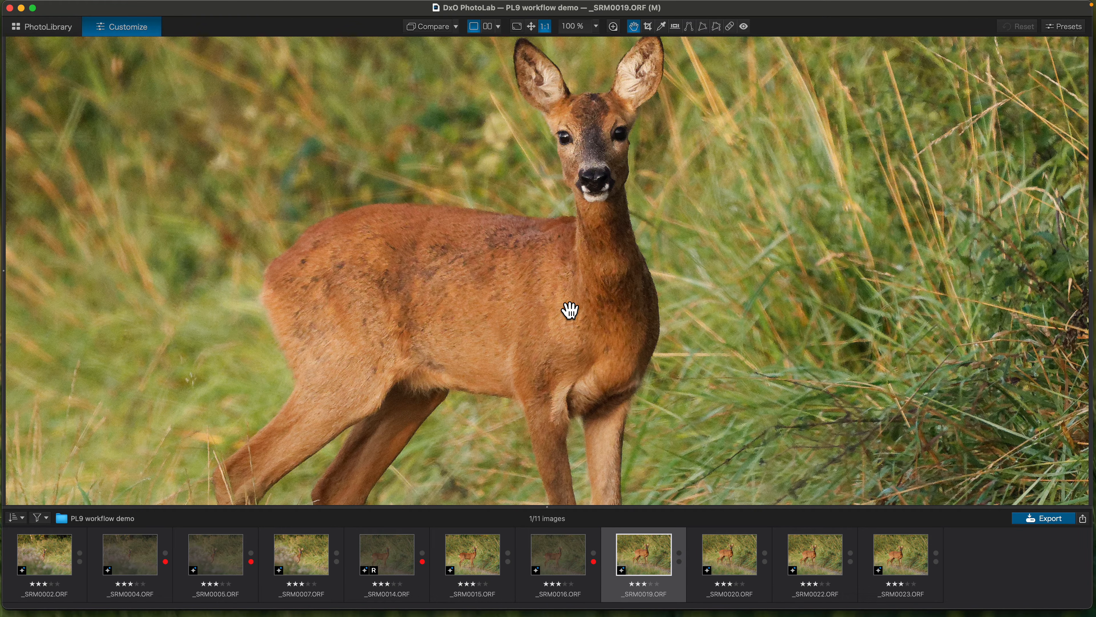
scroll(570, 311, up, 1)
scroll(569, 311, down, 1)
scroll(570, 311, up, 1)
scroll(570, 311, down, 1)
scroll(570, 311, up, 2)
scroll(570, 311, down, 2)
scroll(570, 310, down, 5)
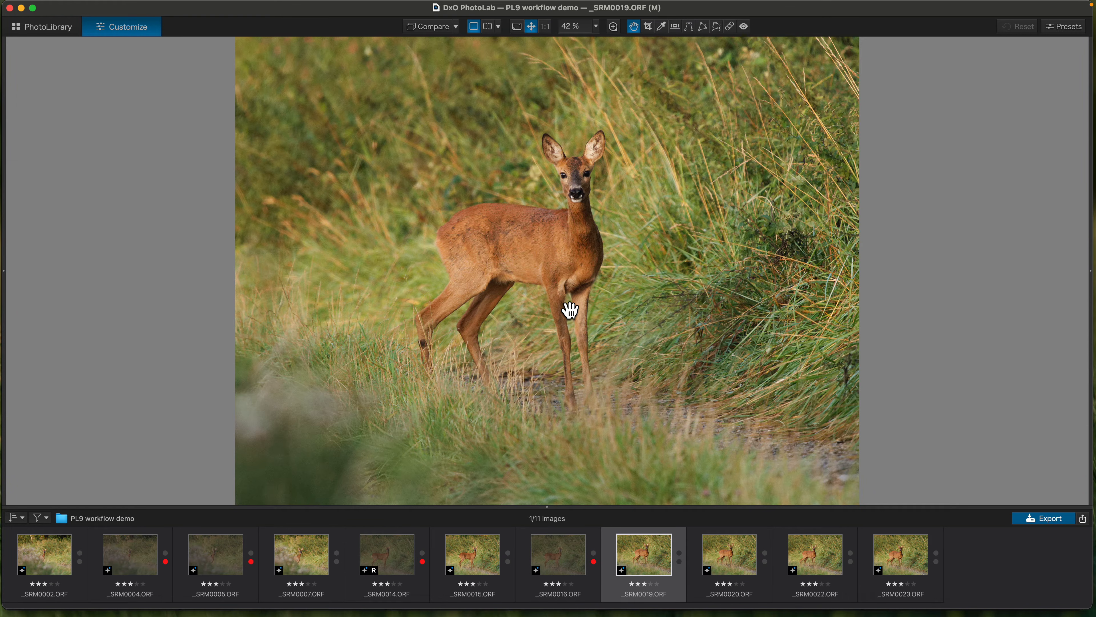
- Compare _SRM0019.ORF through _SRM0023.ORF at full-image view, and mark _SRM0020.ORF, _SRM0022.ORF and _SRM0023.ORF as rejected
key(Right)
key(Left)
key(Right)
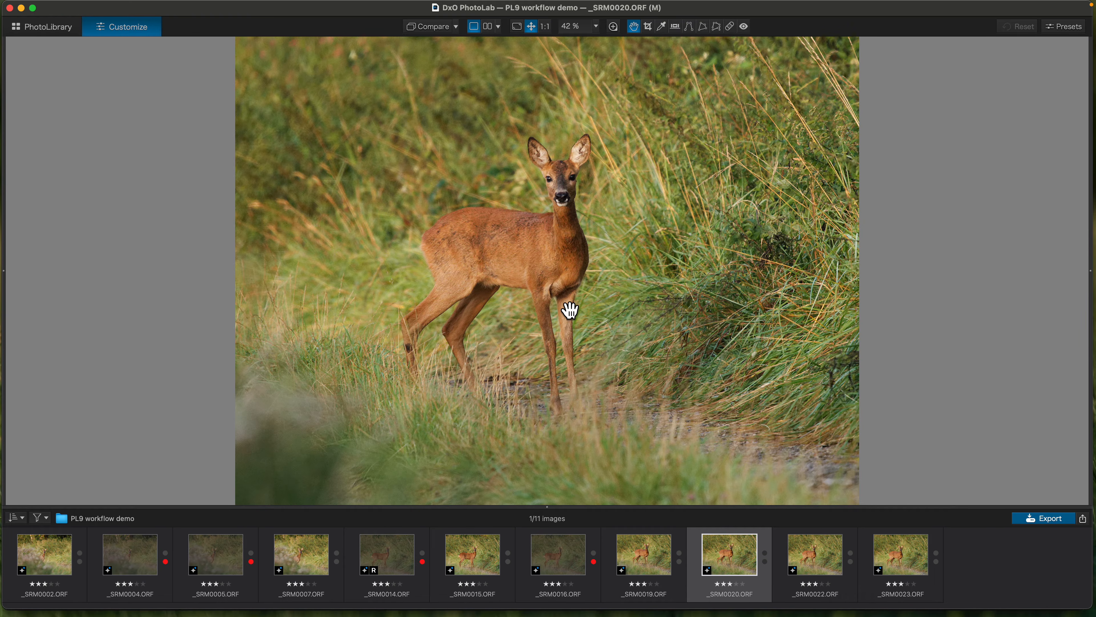
key(Right)
key(Right)
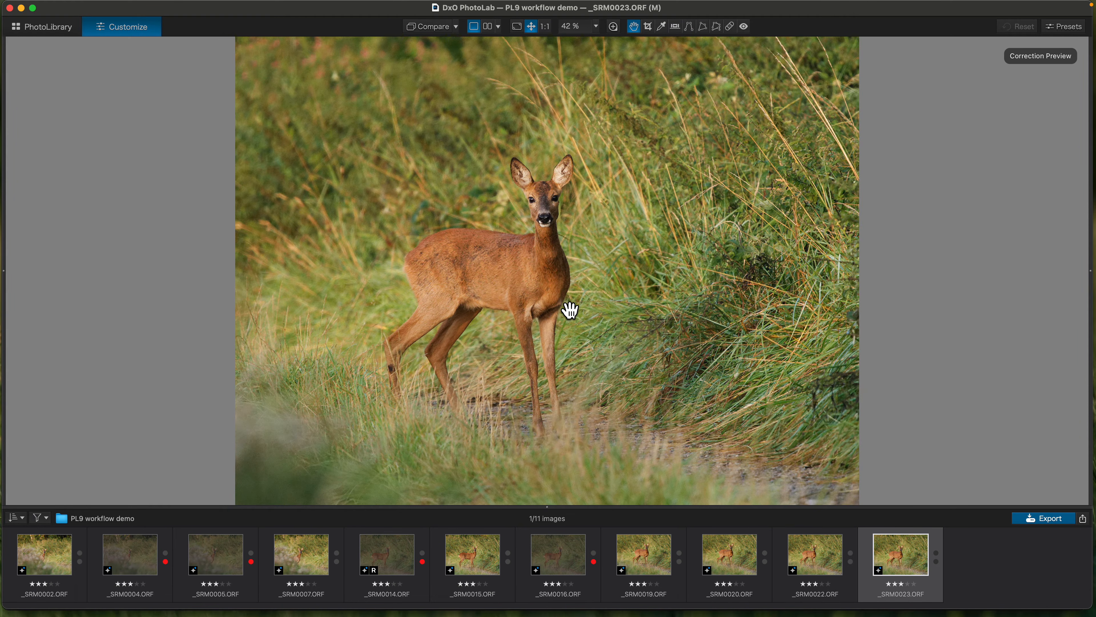
key(Left)
key(Left)
key(Left)
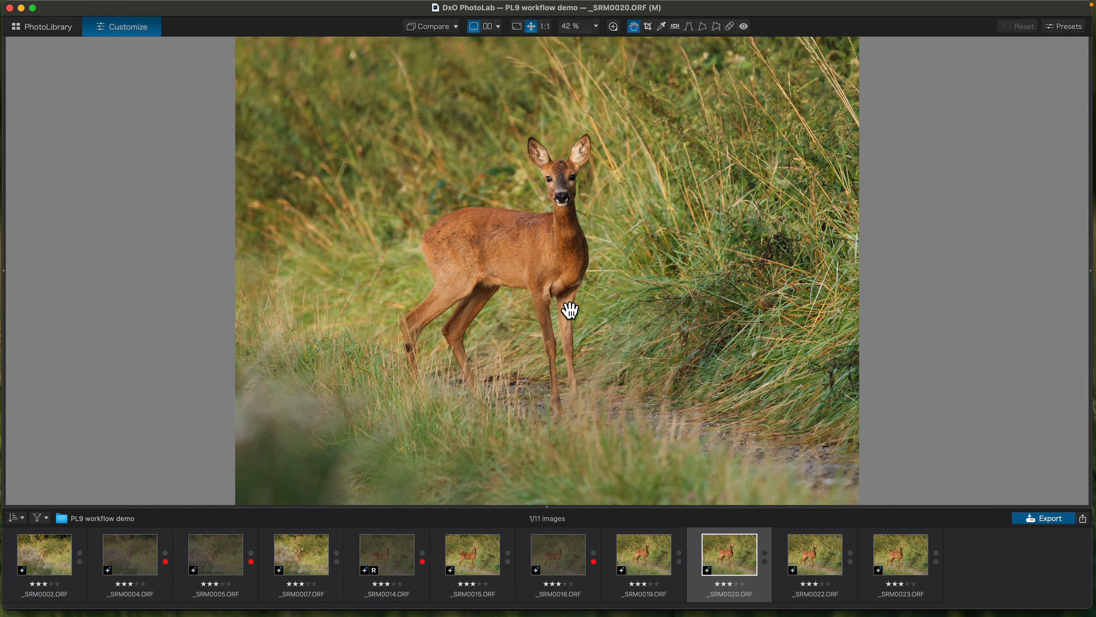
key(Right)
key(Right)
key(Right)
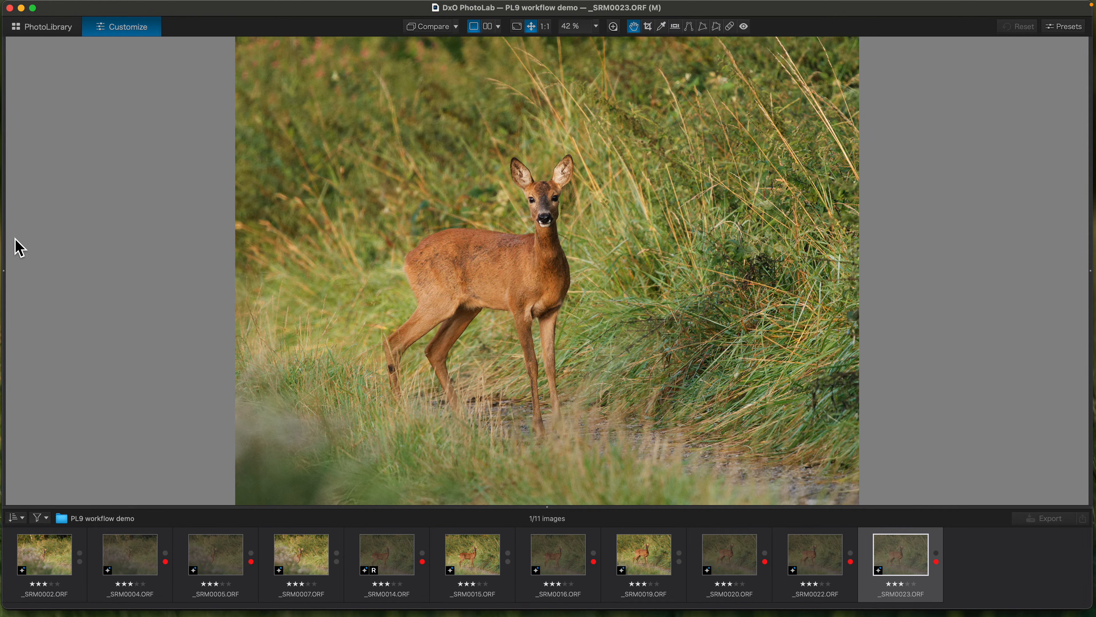
- Bring back the hidden side panels, and show the folder in the PhotoLibrary with the thumbnail browser enlarged over the image viewer
key(Tab)
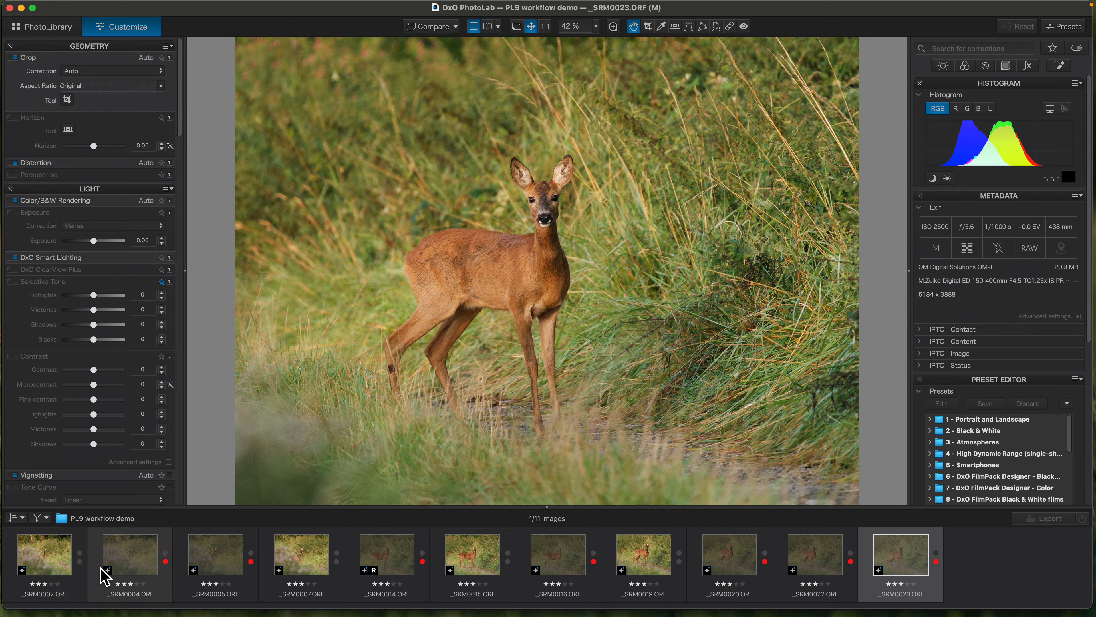
click(141, 569)
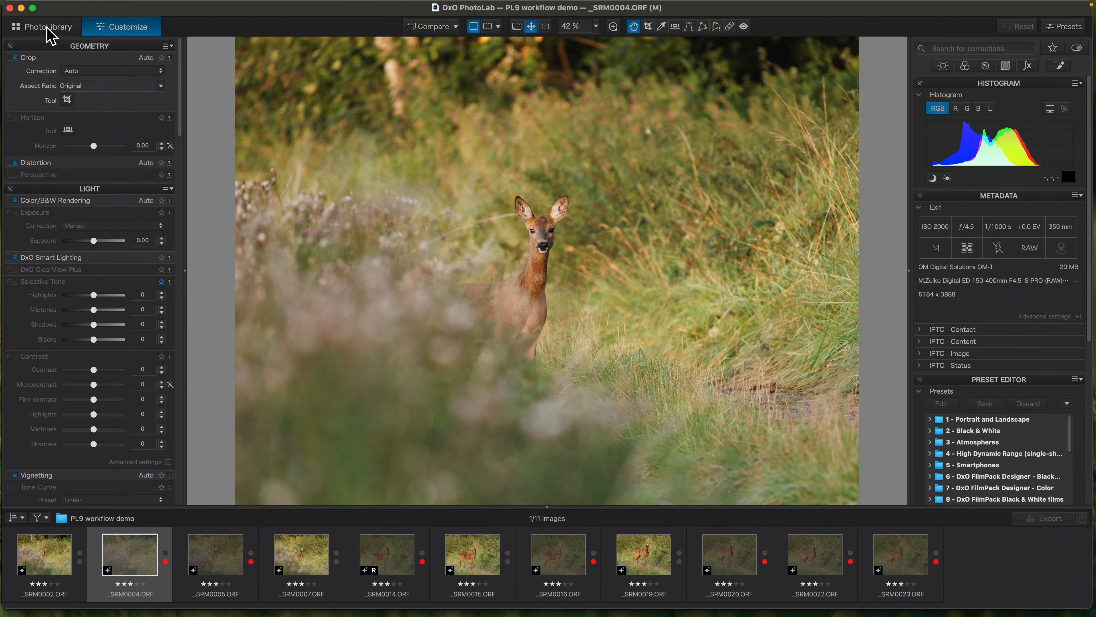
click(47, 27)
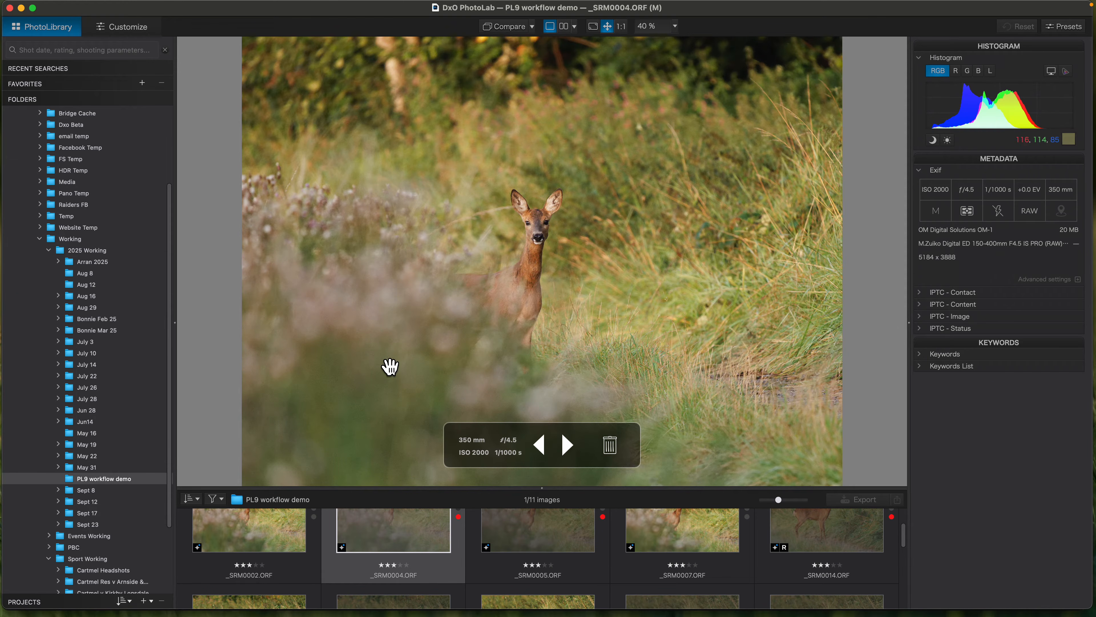
drag(537, 495, 544, 46)
- Filter the folder to rejected images and delete all of them from the disk
click(225, 58)
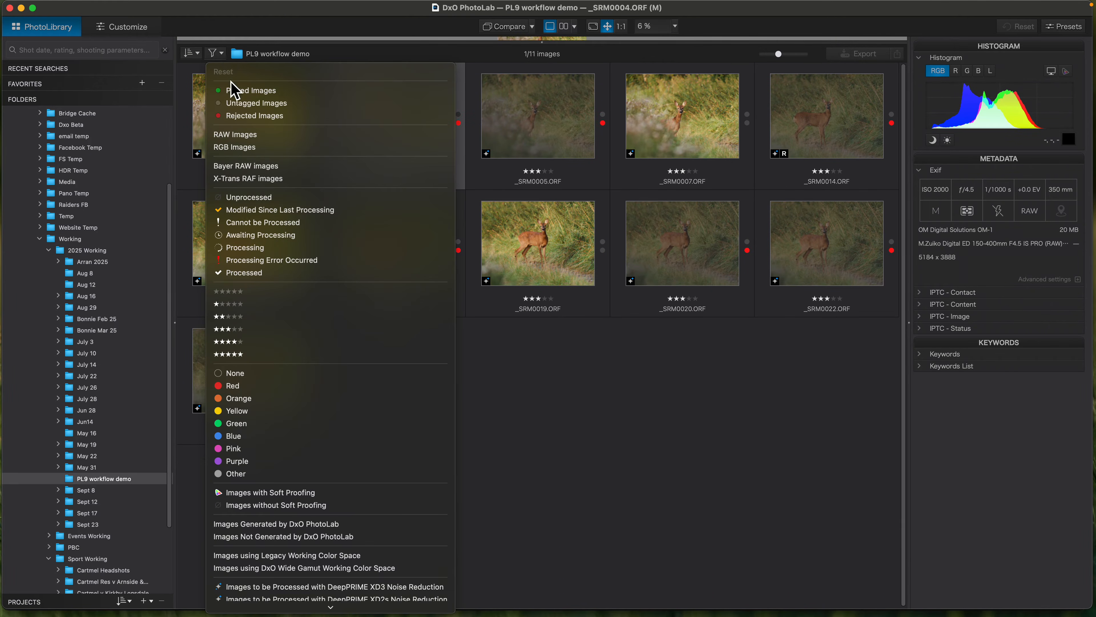
click(241, 118)
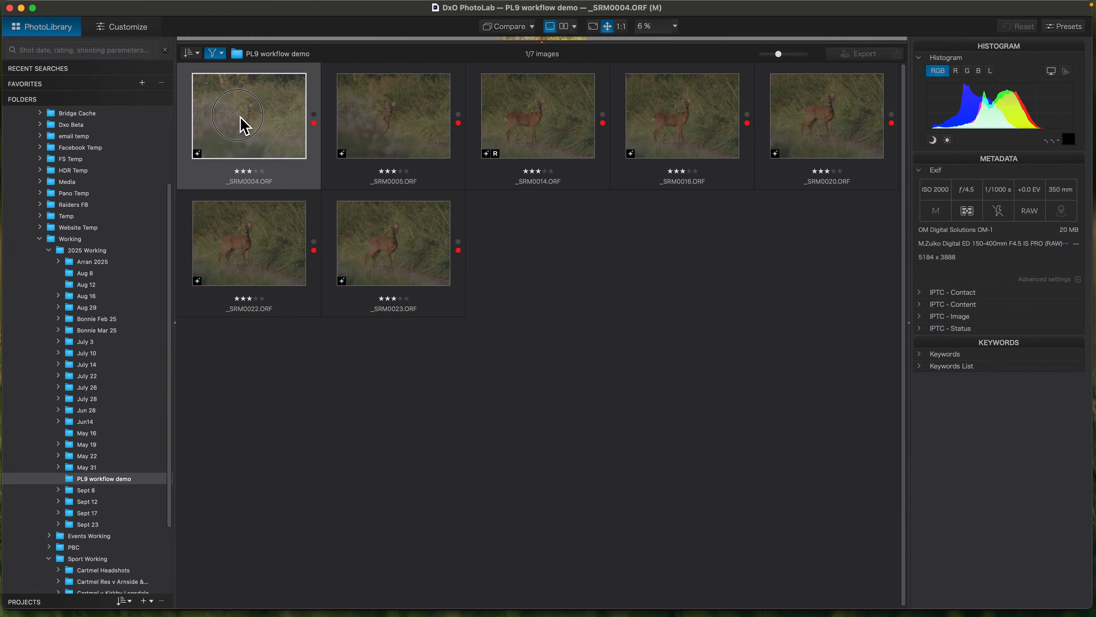
key(super+a)
right_click(240, 116)
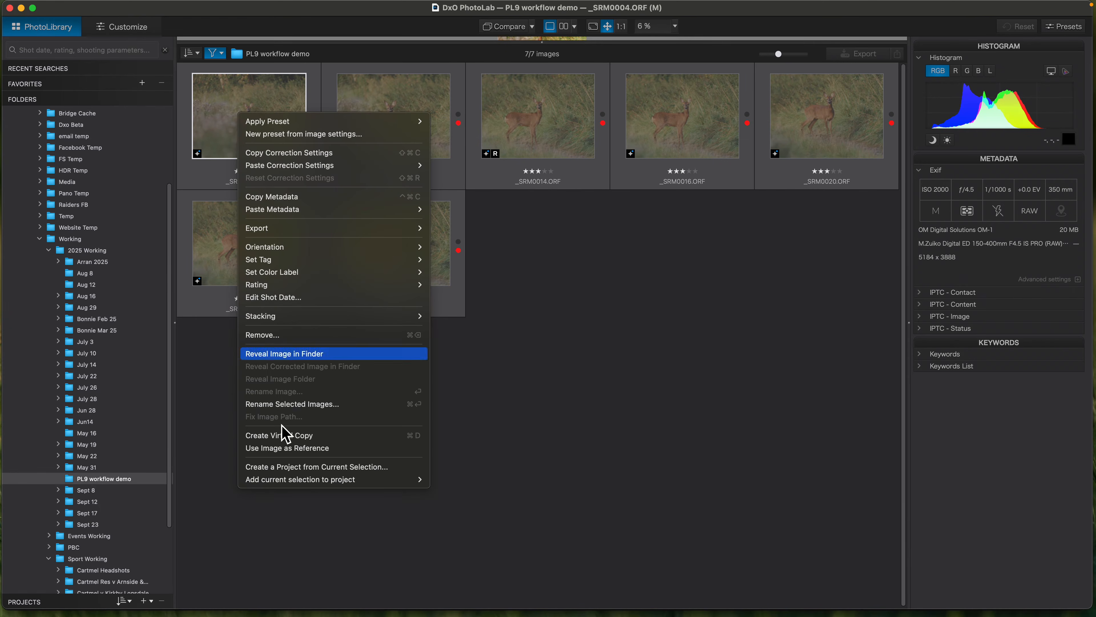
click(271, 339)
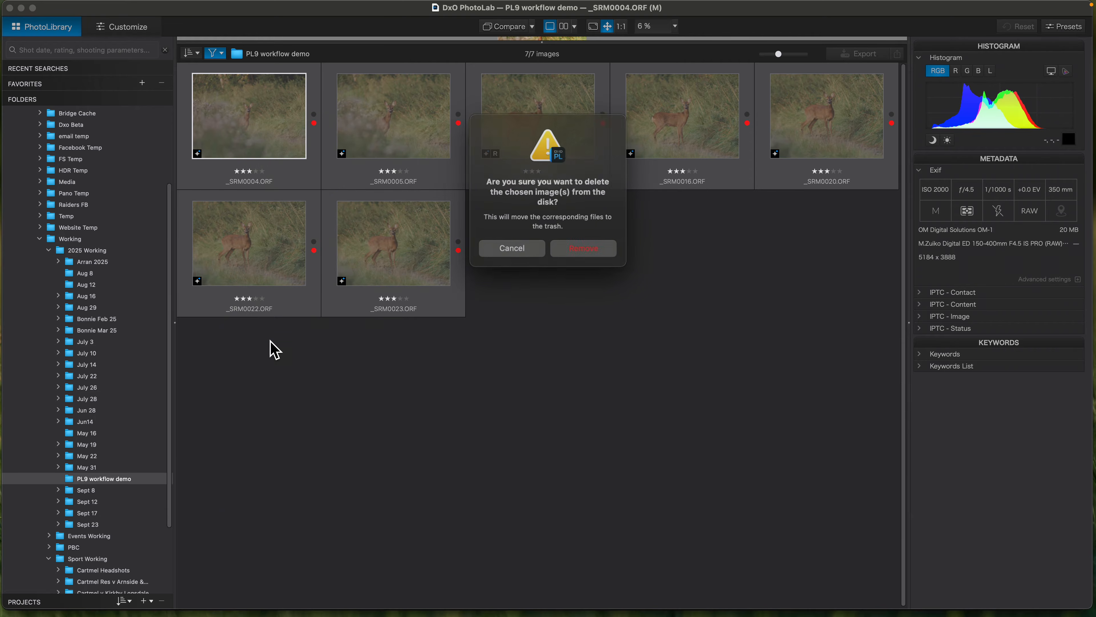
click(581, 245)
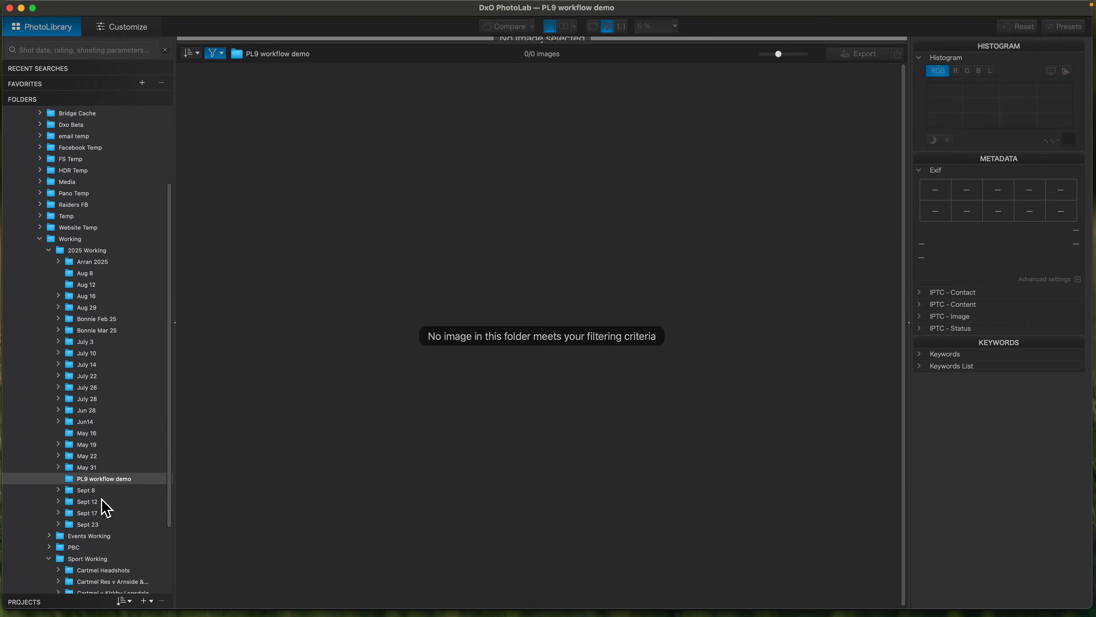
- Reset the image filter and open _SRM0002.ORF for editing
click(224, 56)
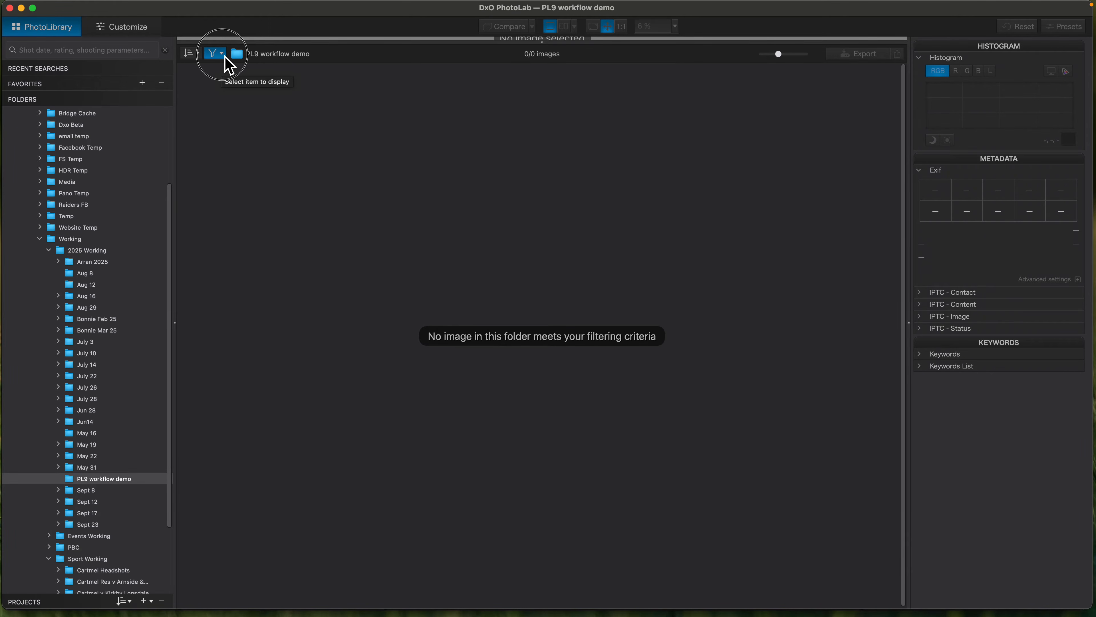
click(225, 72)
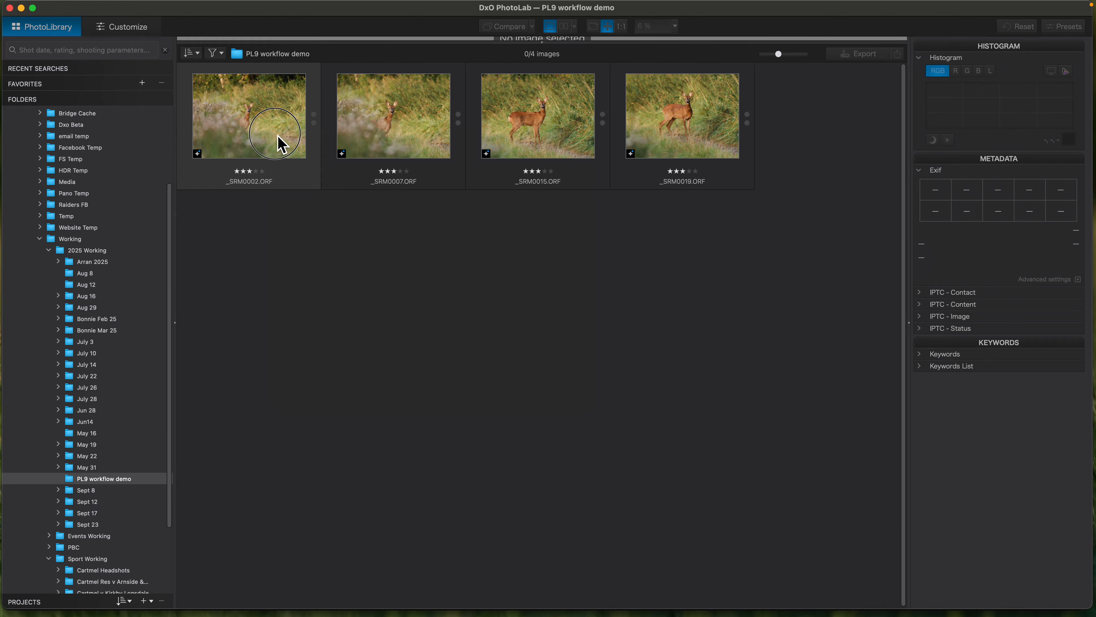
double_click(281, 143)
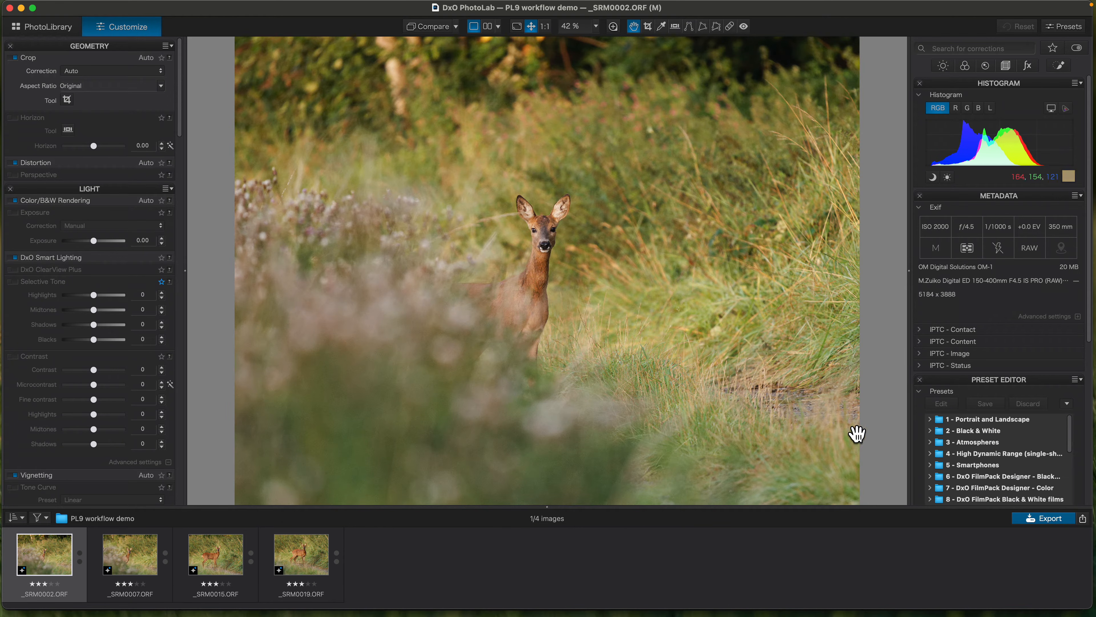
- Apply the Animal AI Lo ISO preset from the Animal AI Presets folder to _SRM0002.ORF
drag(1092, 303, 1092, 441)
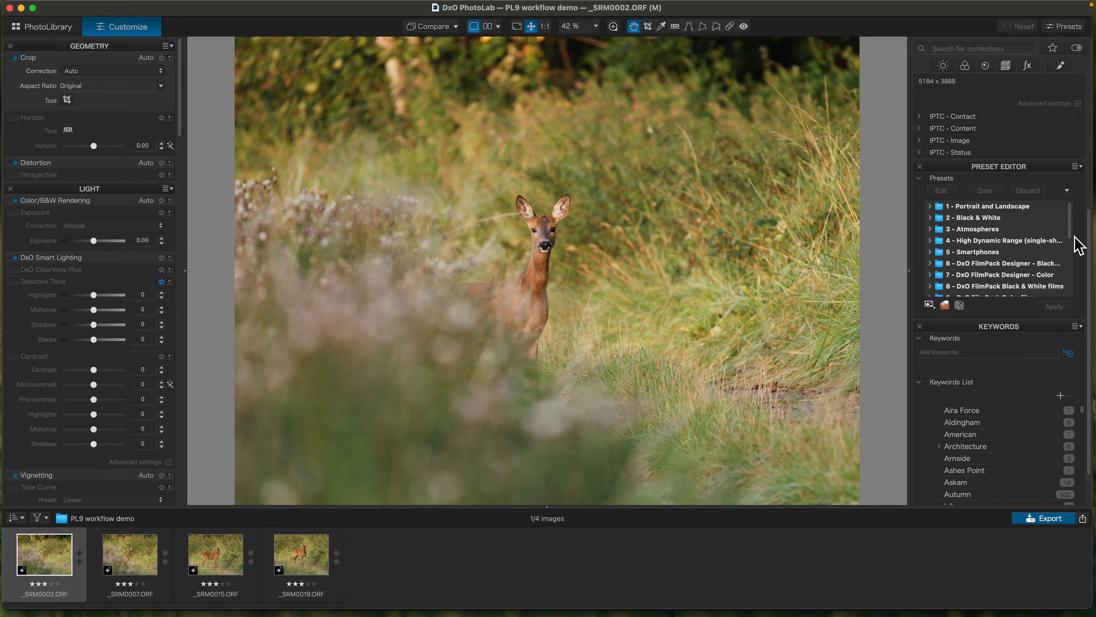
scroll(1071, 259, down, 10)
scroll(1058, 346, up, 10)
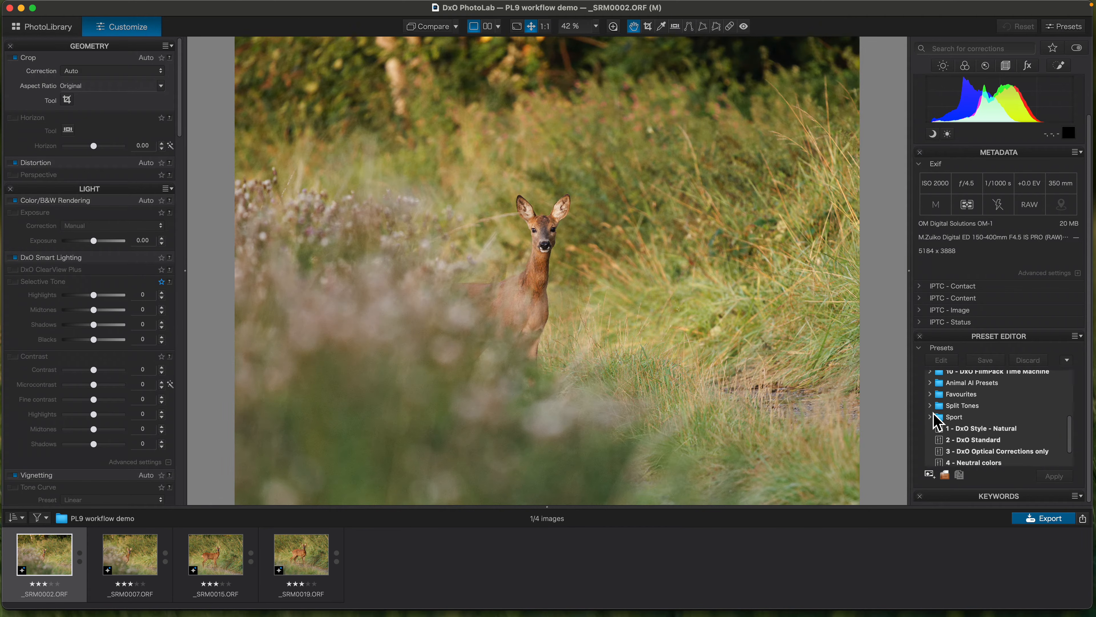
click(931, 384)
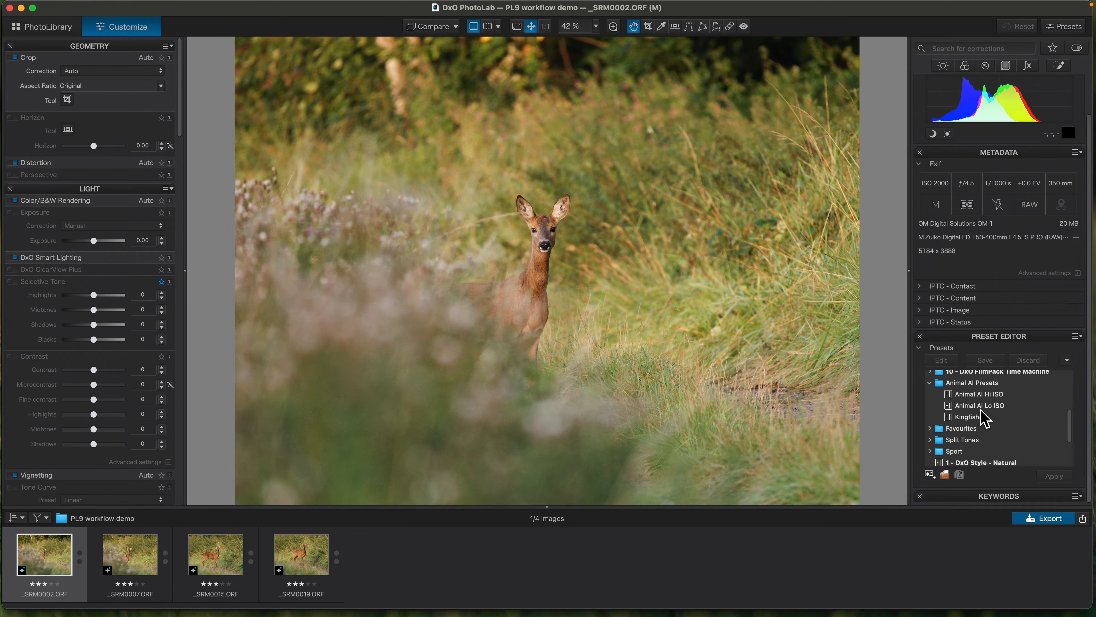
click(981, 409)
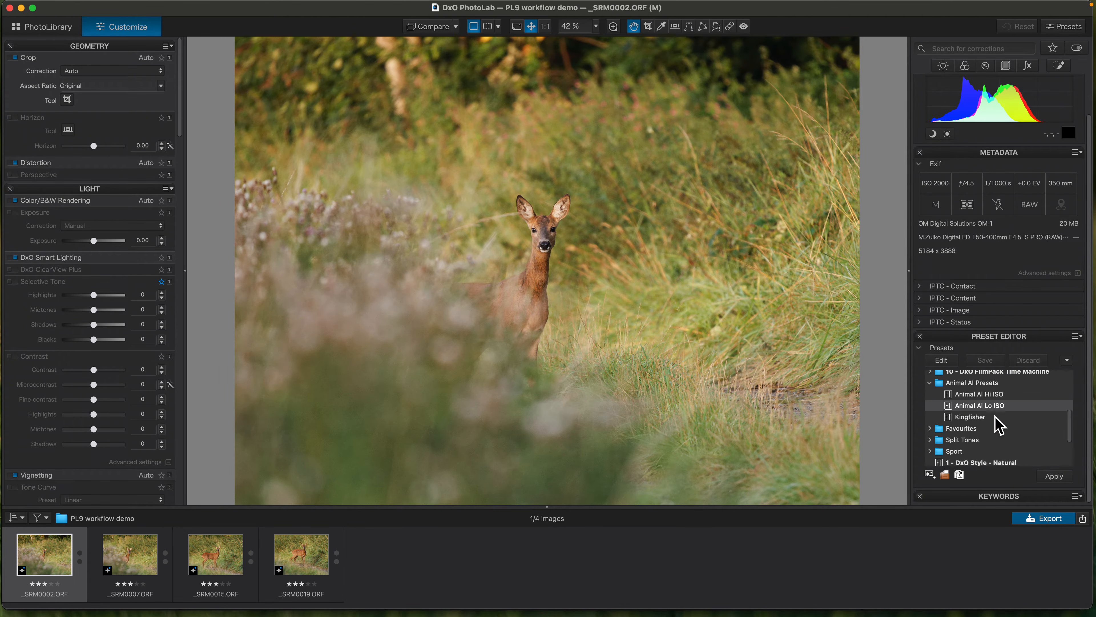
click(1055, 481)
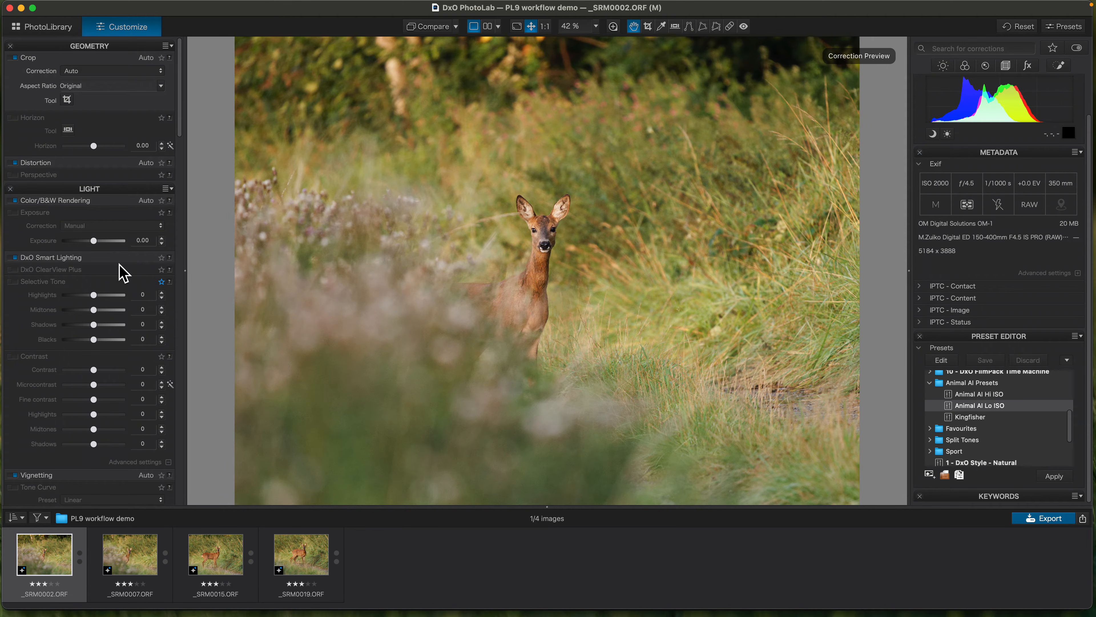
- Examine the preset's Background and Animal local adjustment masks, viewing the Animal mask's coverage of the deer up close
scroll(124, 272, down, 20)
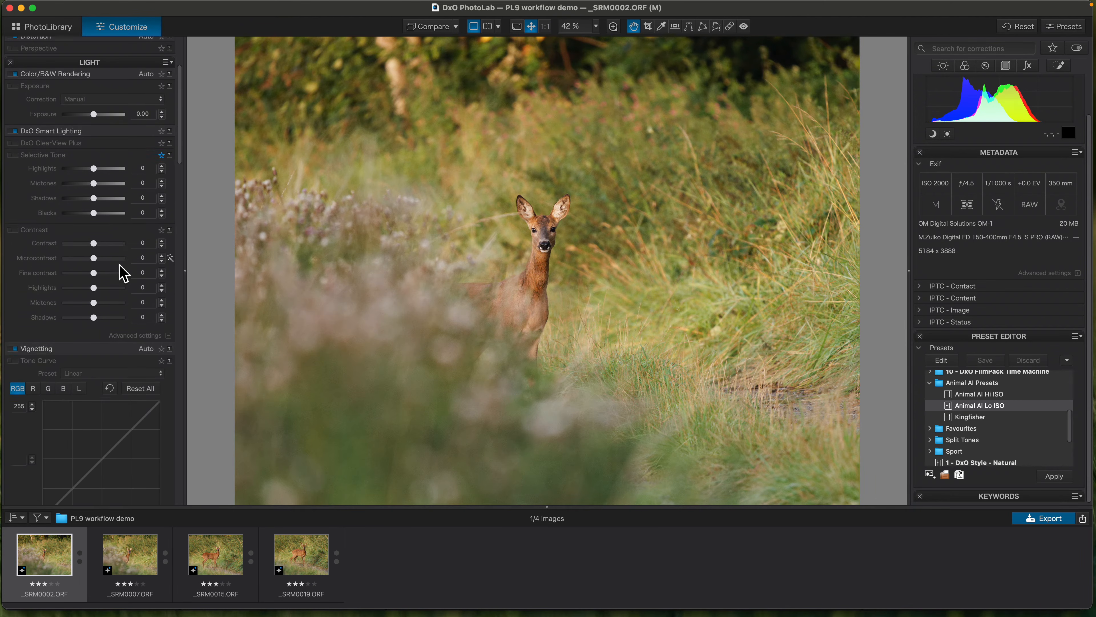
scroll(121, 270, down, 10)
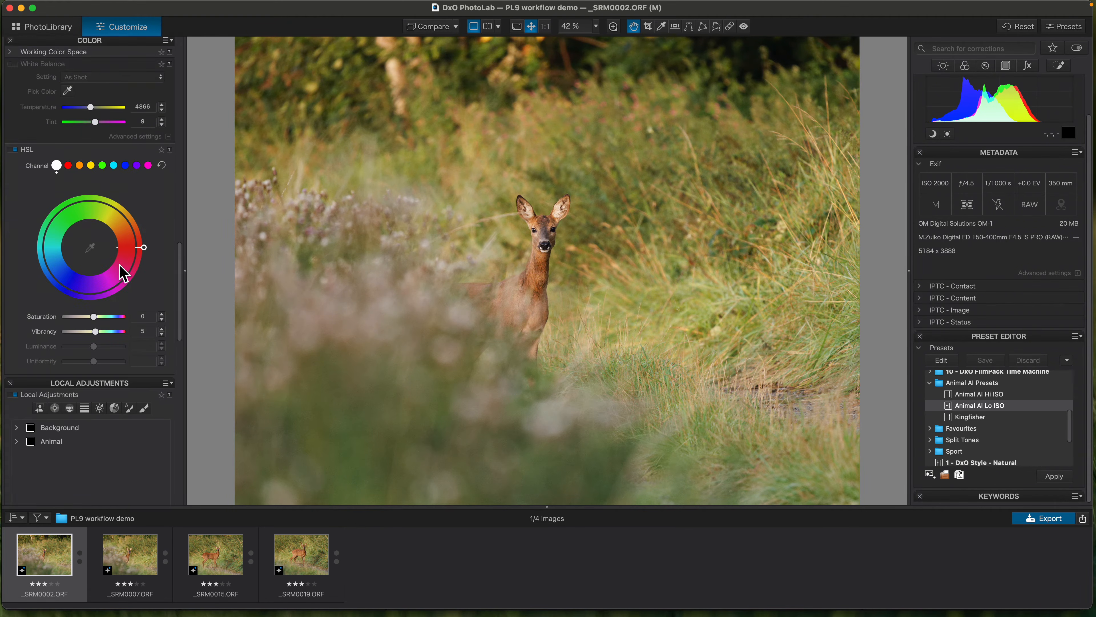
click(54, 236)
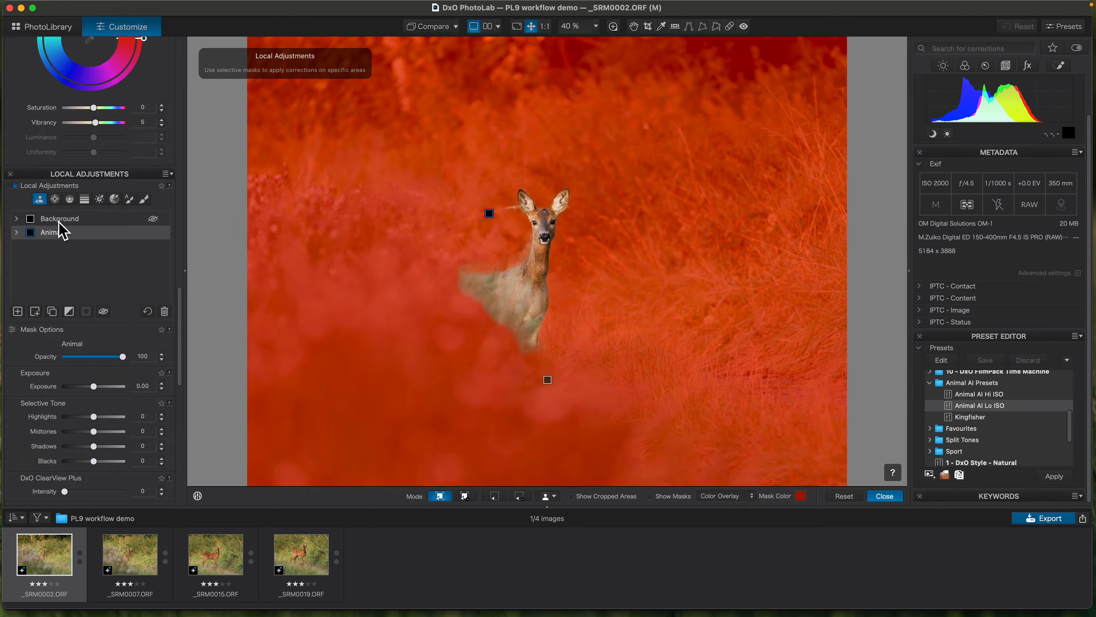
click(60, 221)
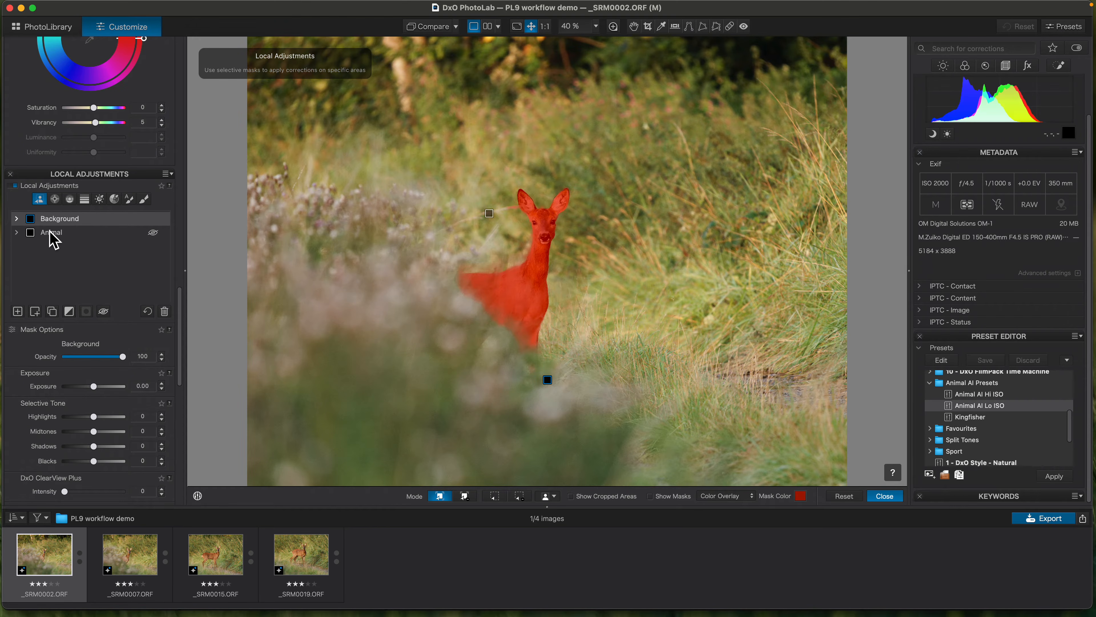
click(50, 234)
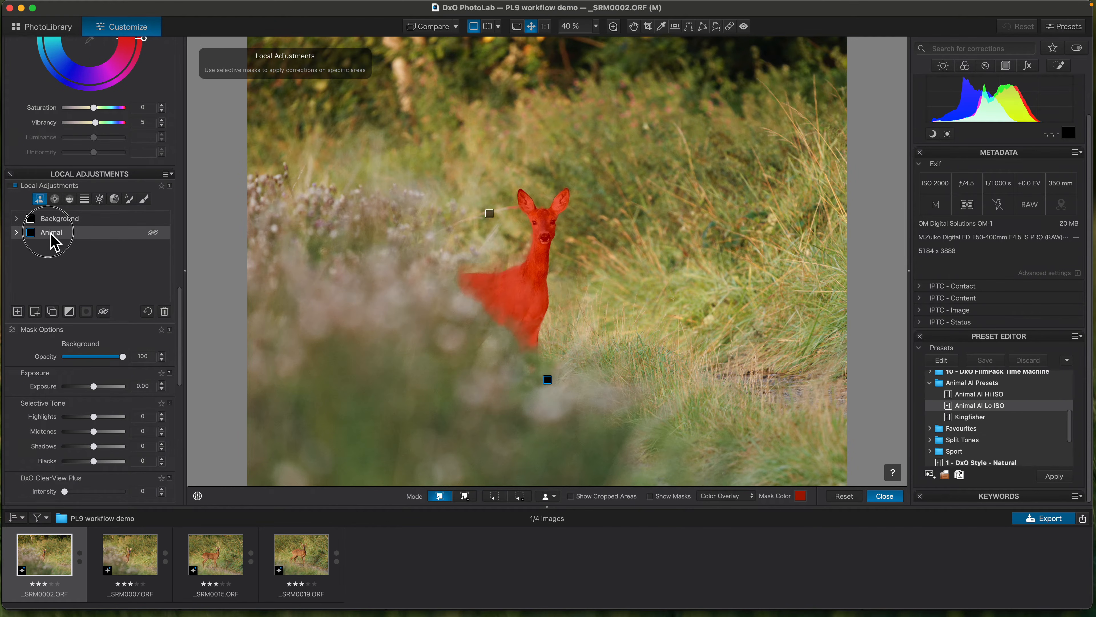
scroll(509, 191, up, 3)
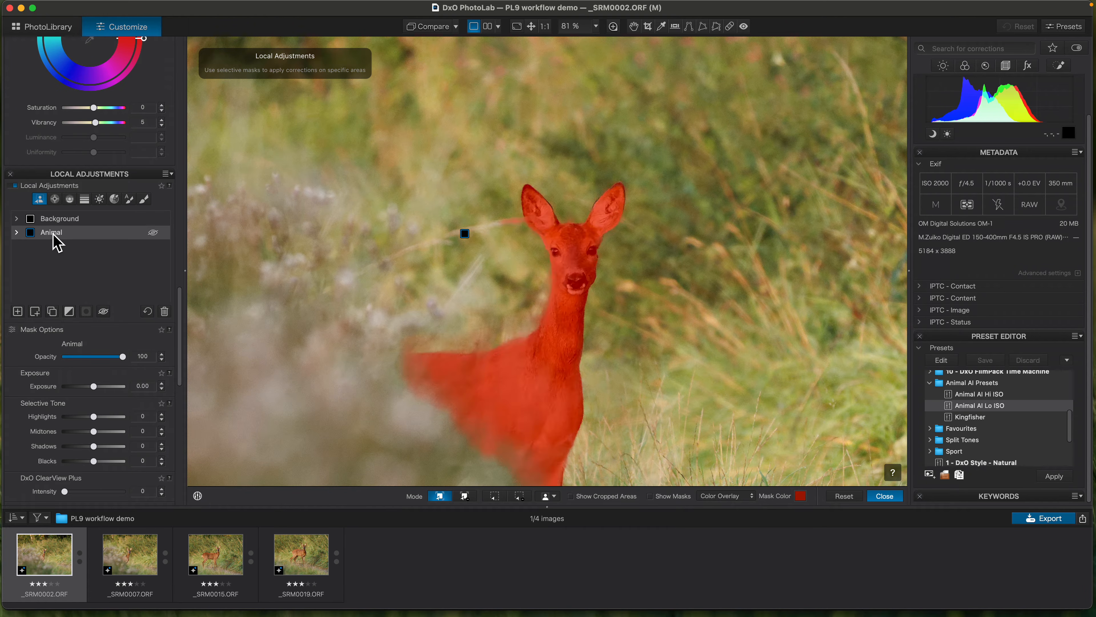
- Add a brush sub-mask in erase mode to the Animal mask, removing the grass stalk beside the deer's ear, and close local adjustments
click(652, 498)
click(42, 315)
click(145, 200)
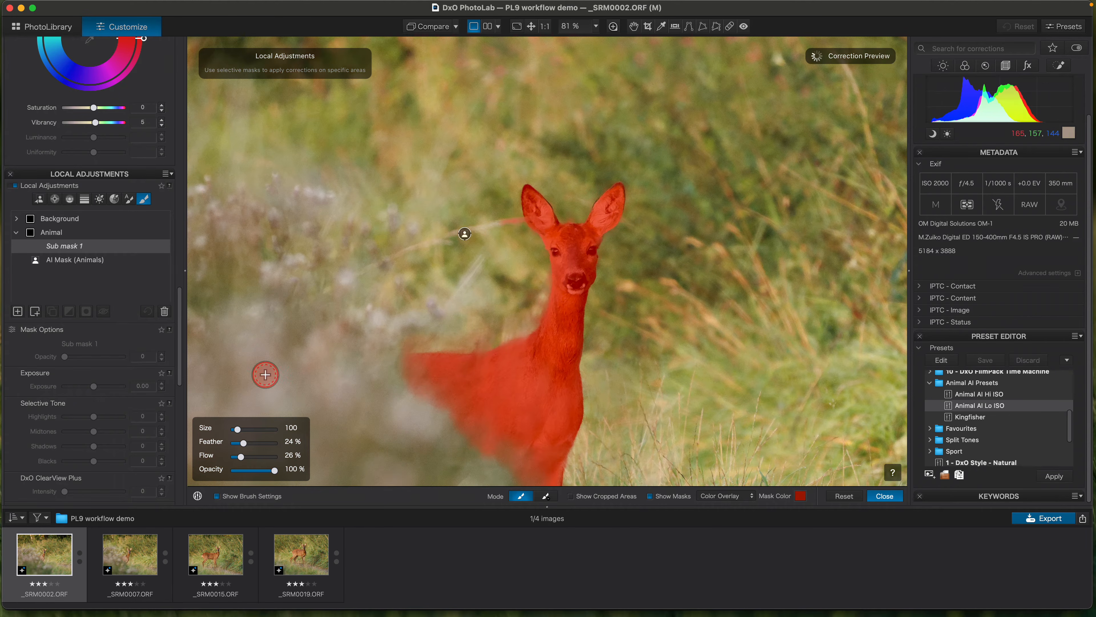
click(546, 496)
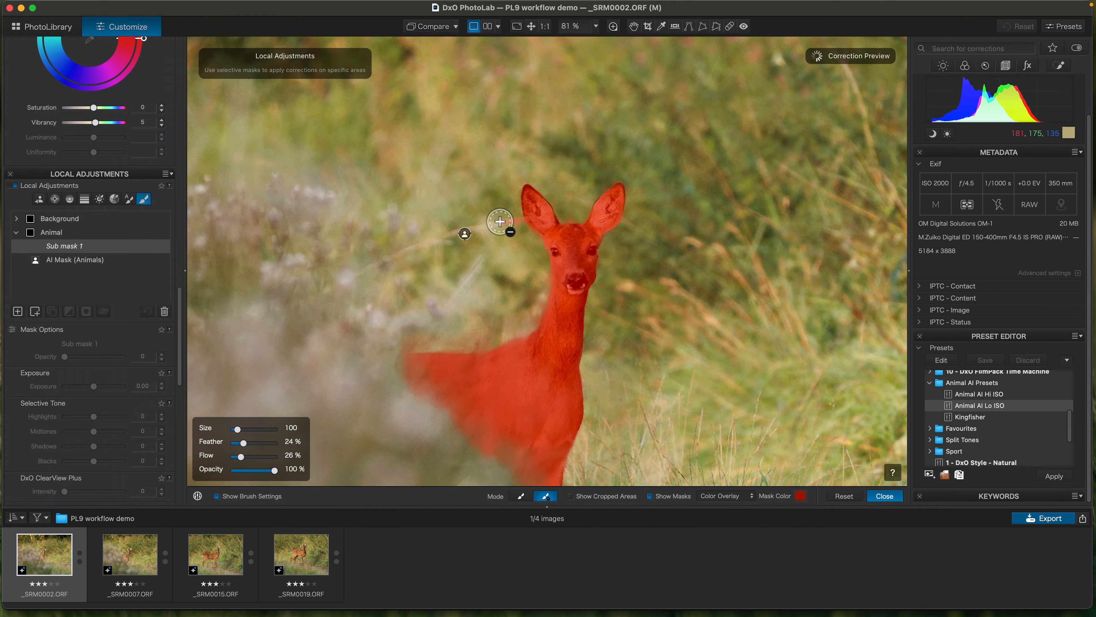
click(501, 214)
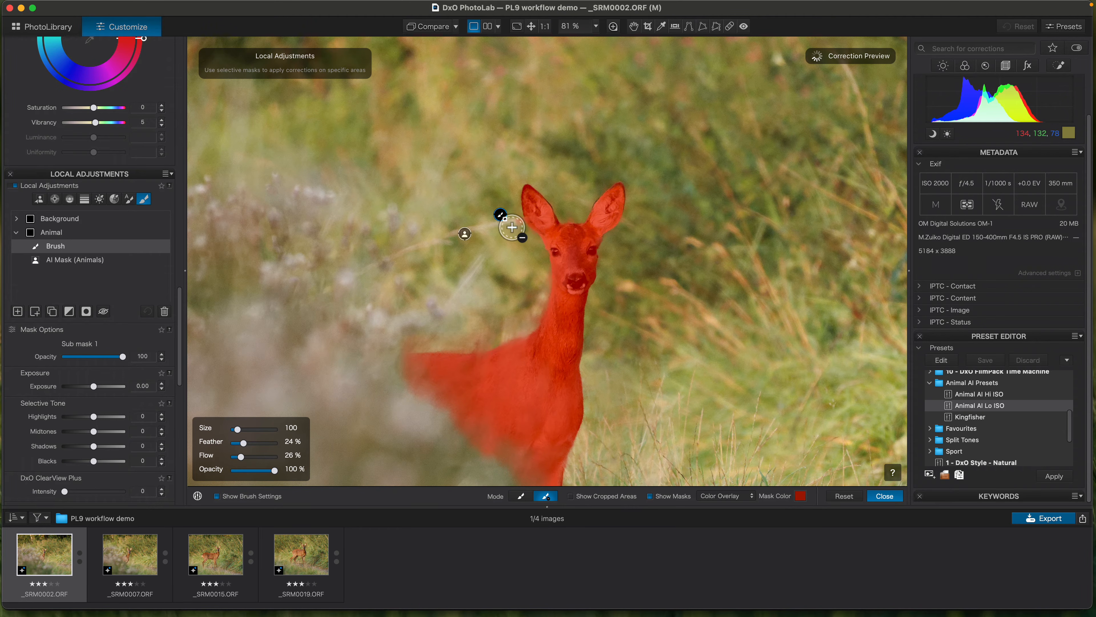
click(885, 497)
scroll(359, 322, down, 3)
scroll(357, 319, down, 2)
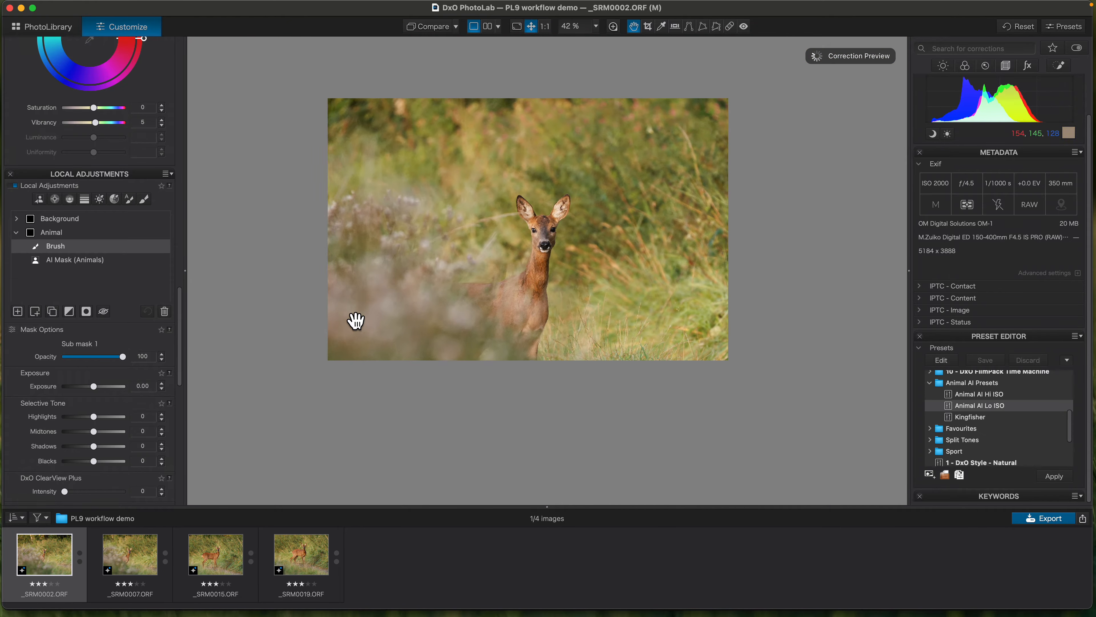
- Add a brush sub-mask to the Background mask, painting in the grass stalk beside the deer's ear, and close local adjustments
click(54, 218)
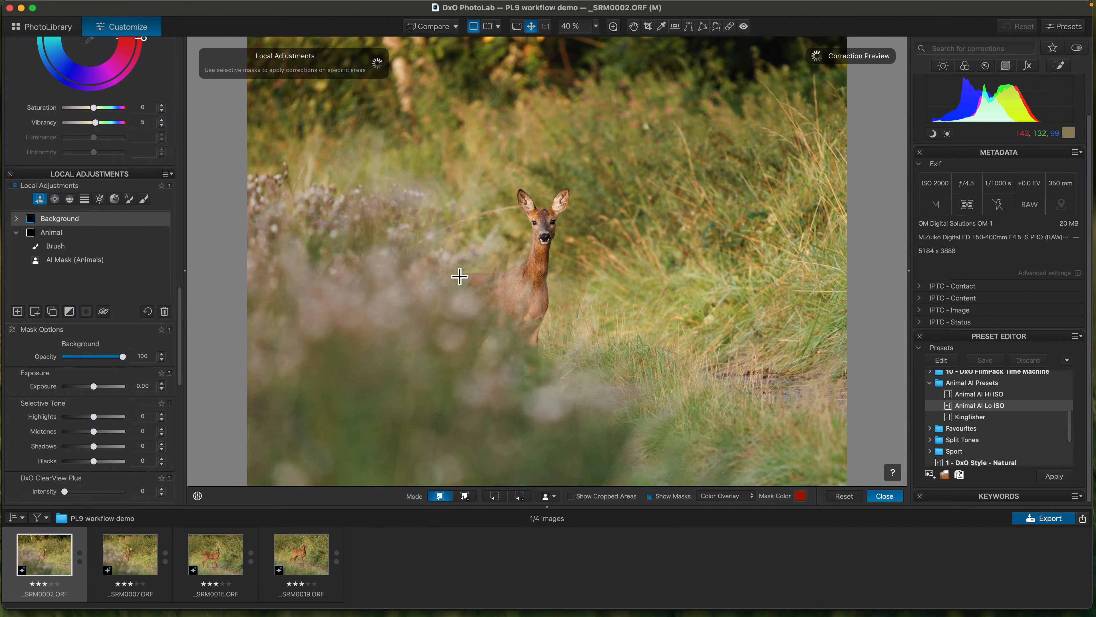
scroll(504, 199, up, 6)
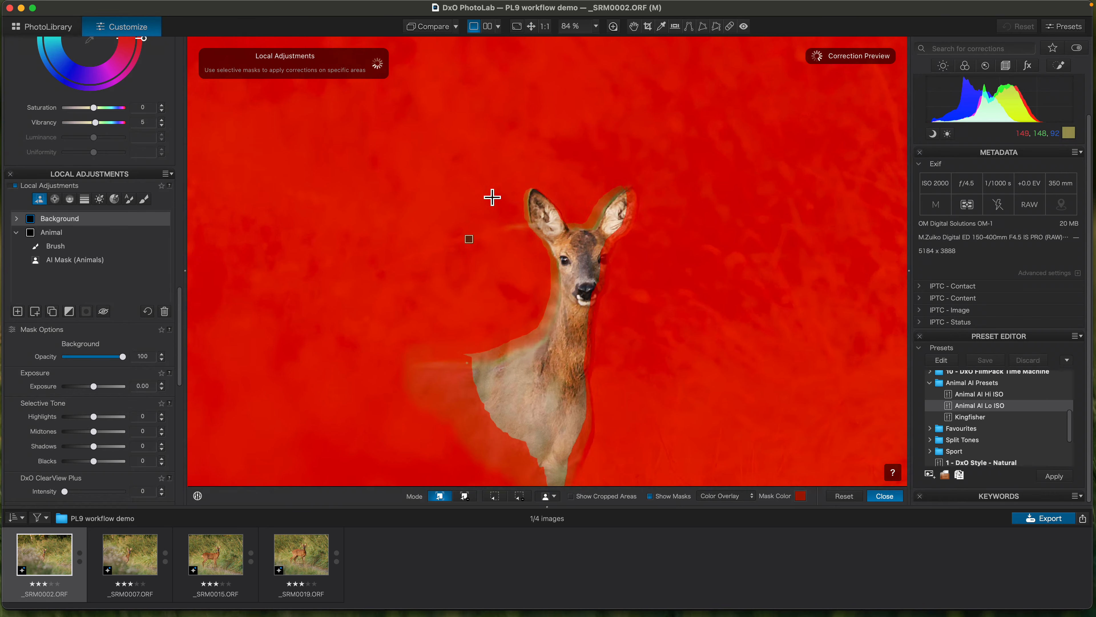
drag(486, 279, 465, 329)
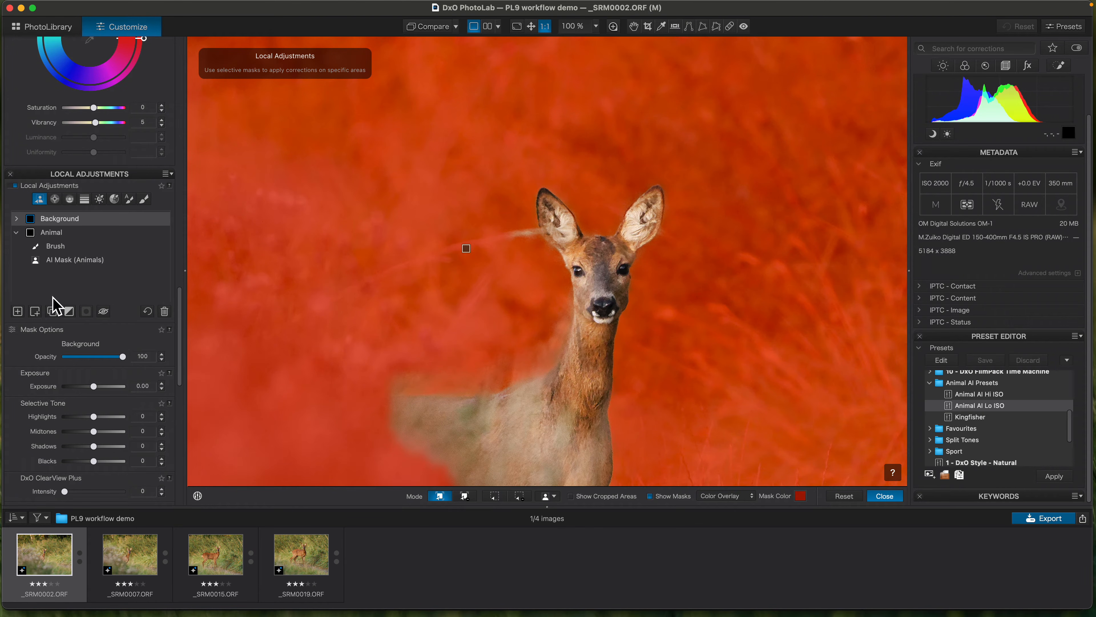
click(35, 311)
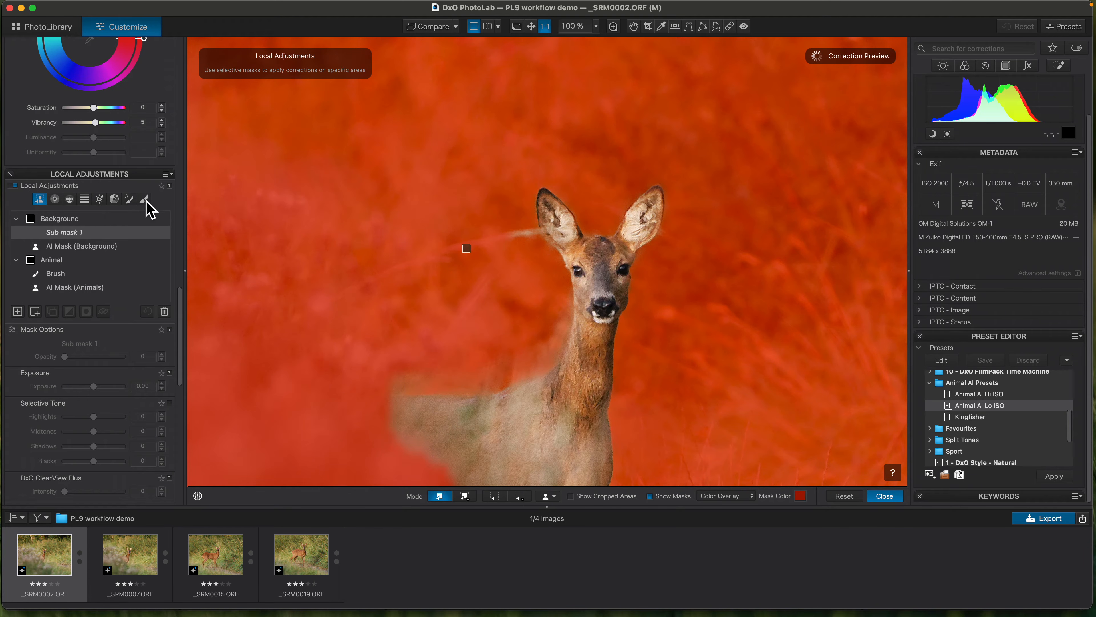
click(145, 200)
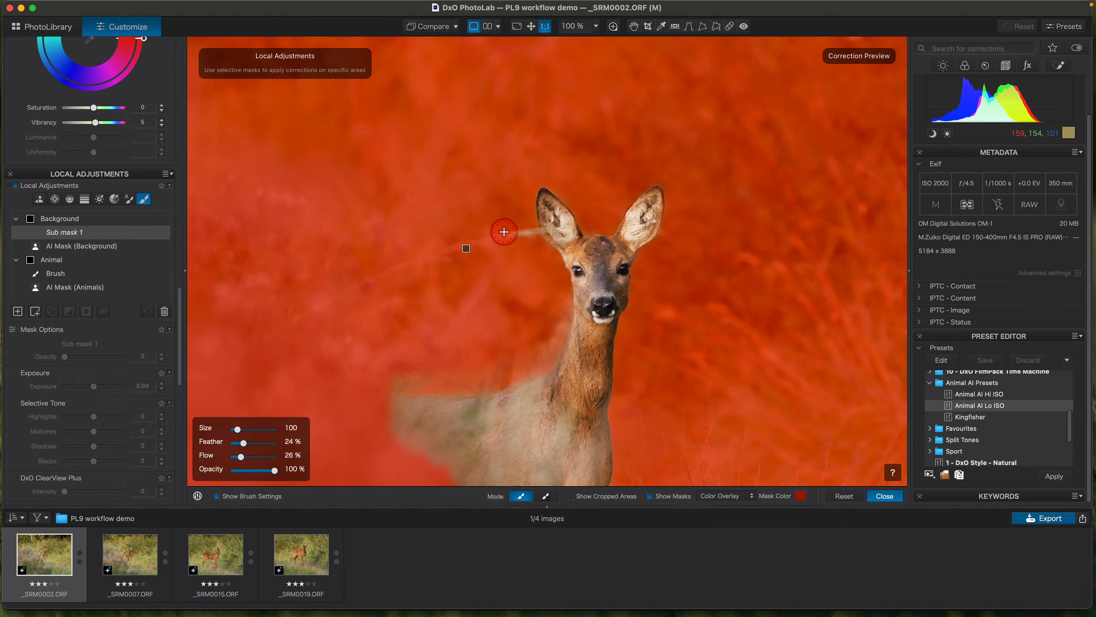
click(509, 229)
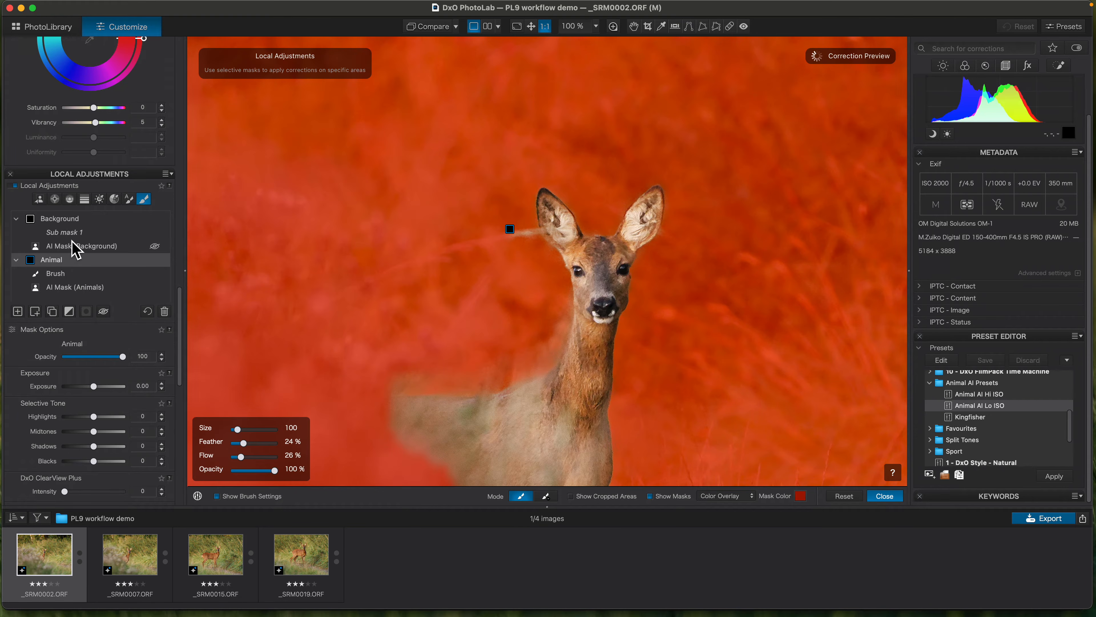
click(77, 233)
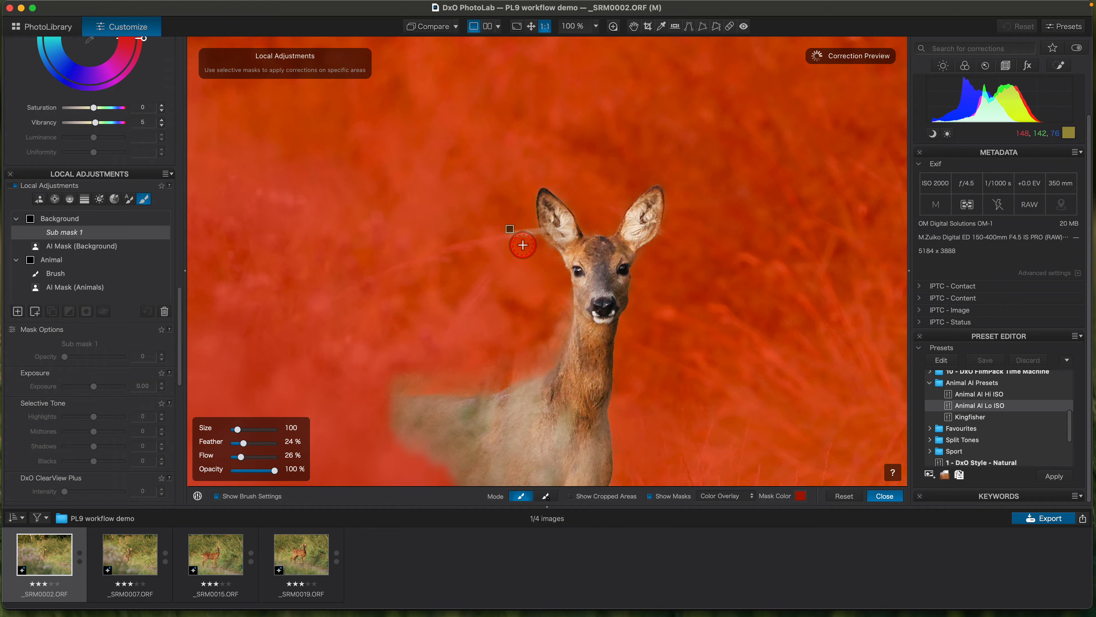
click(519, 235)
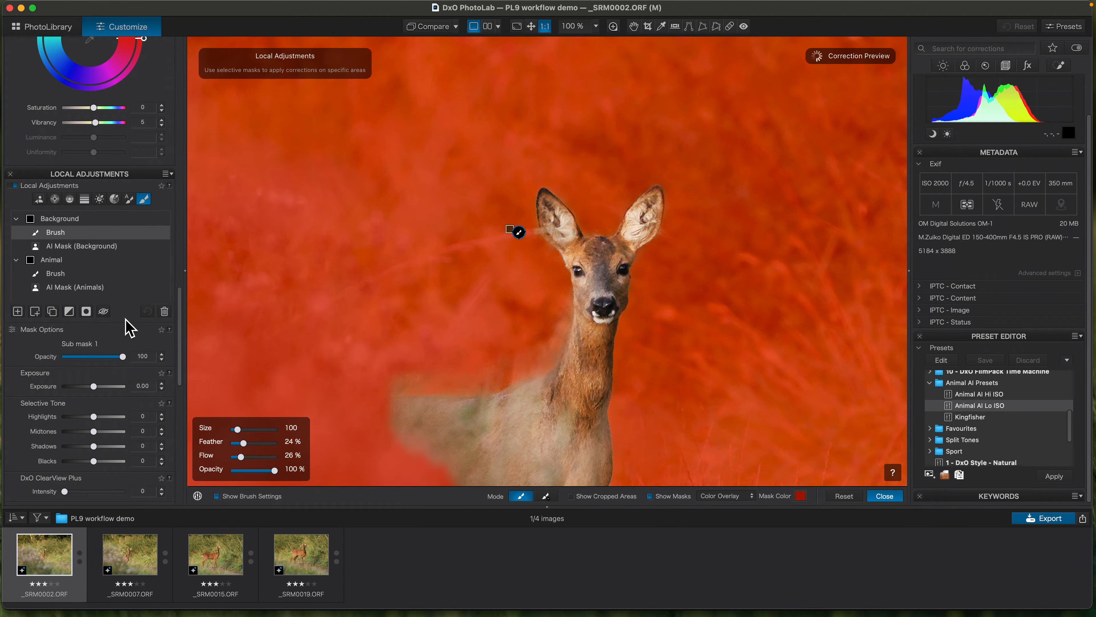
click(884, 496)
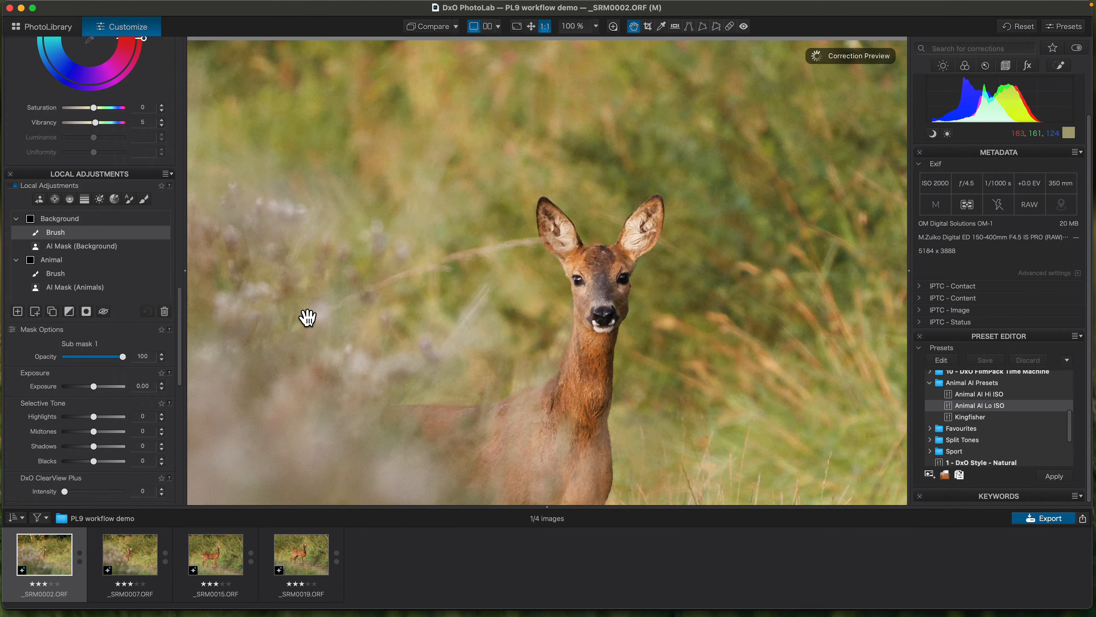
- Set the Background mask's Highlights to -24 and turn off the mask overlay
scroll(266, 314, down, 5)
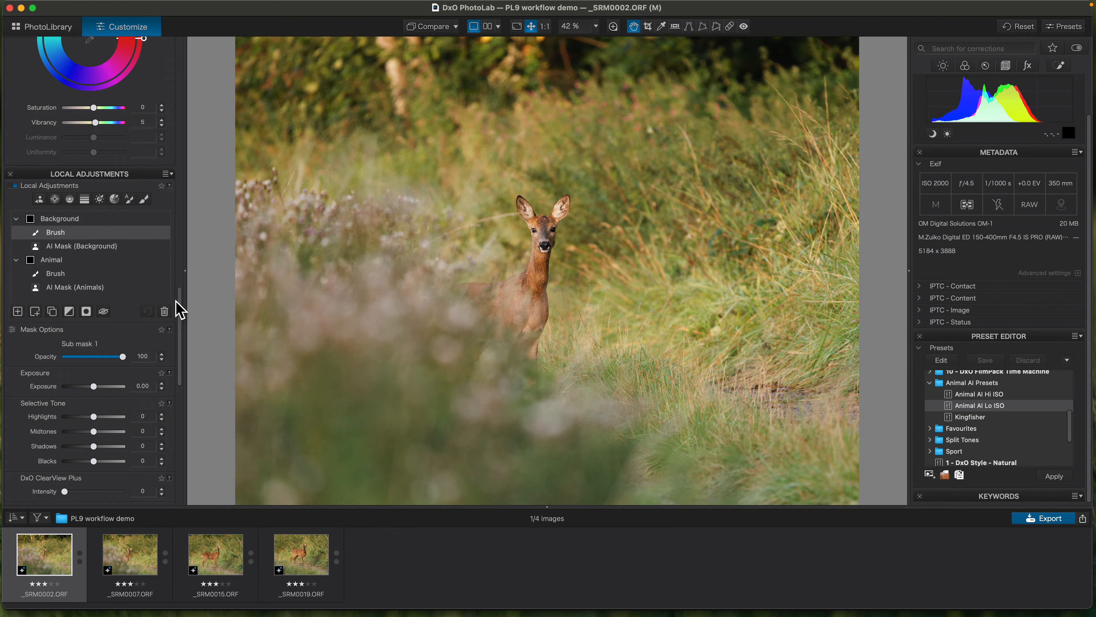
drag(180, 354, 189, 367)
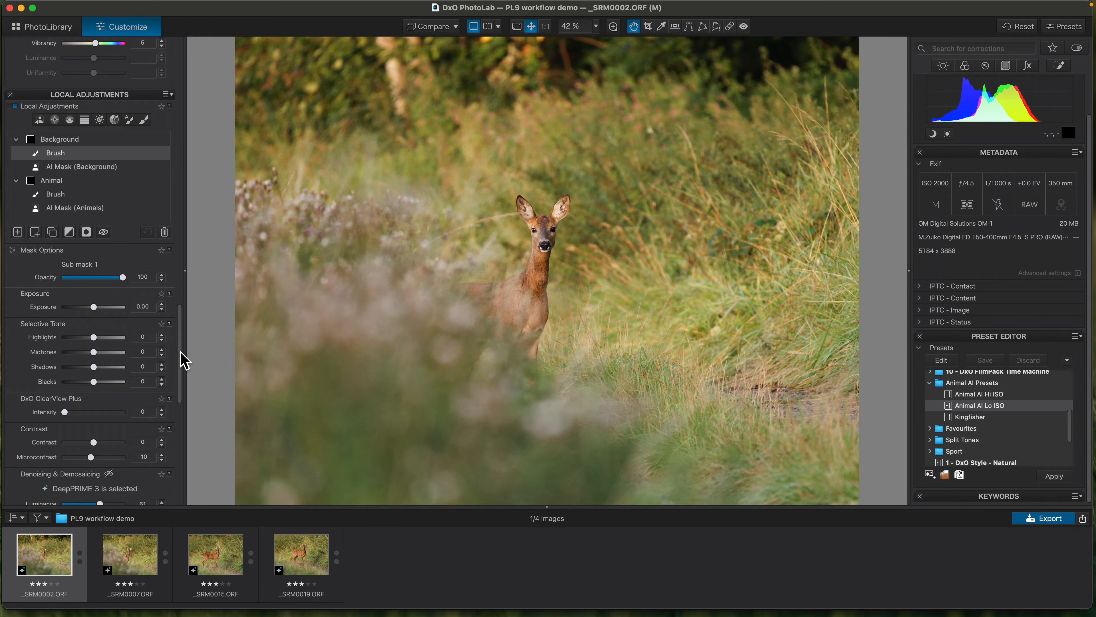
drag(181, 379, 183, 391)
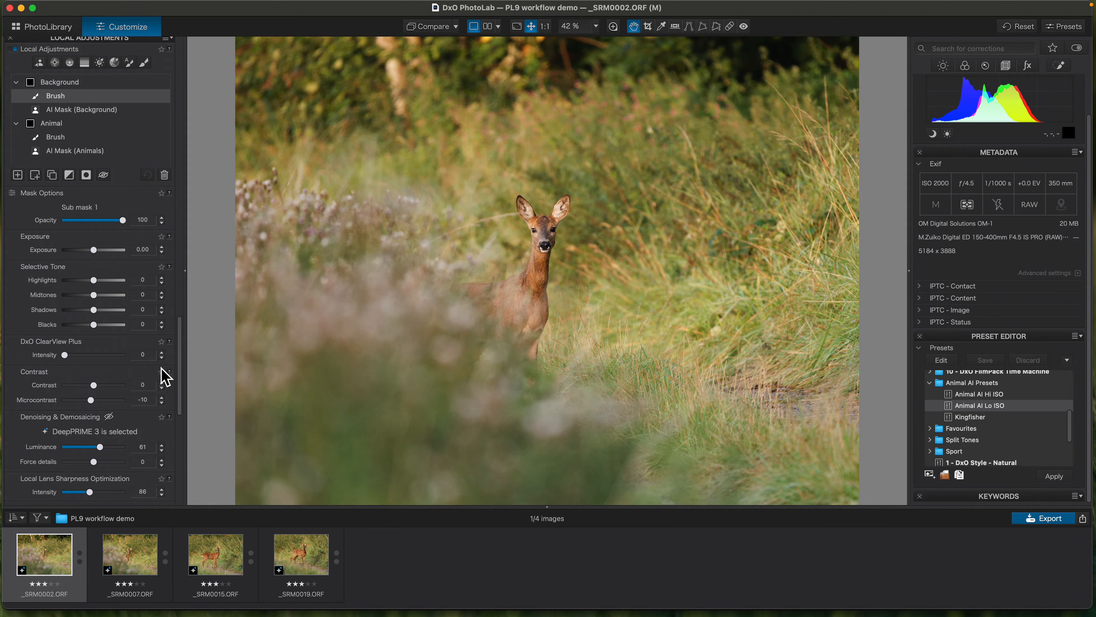
click(69, 83)
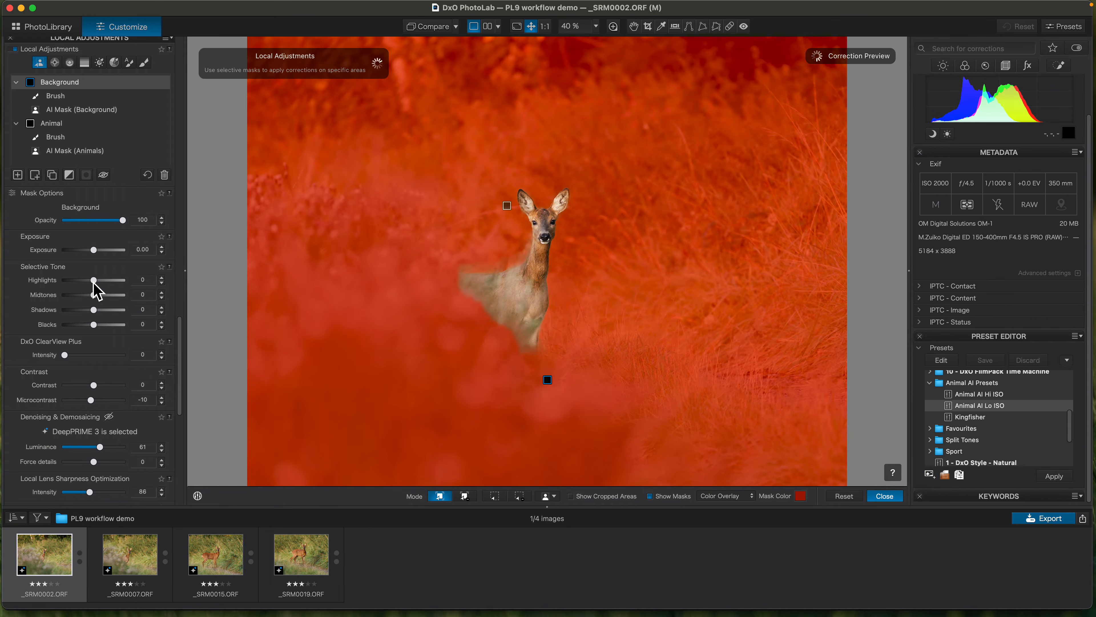
drag(93, 283, 95, 286)
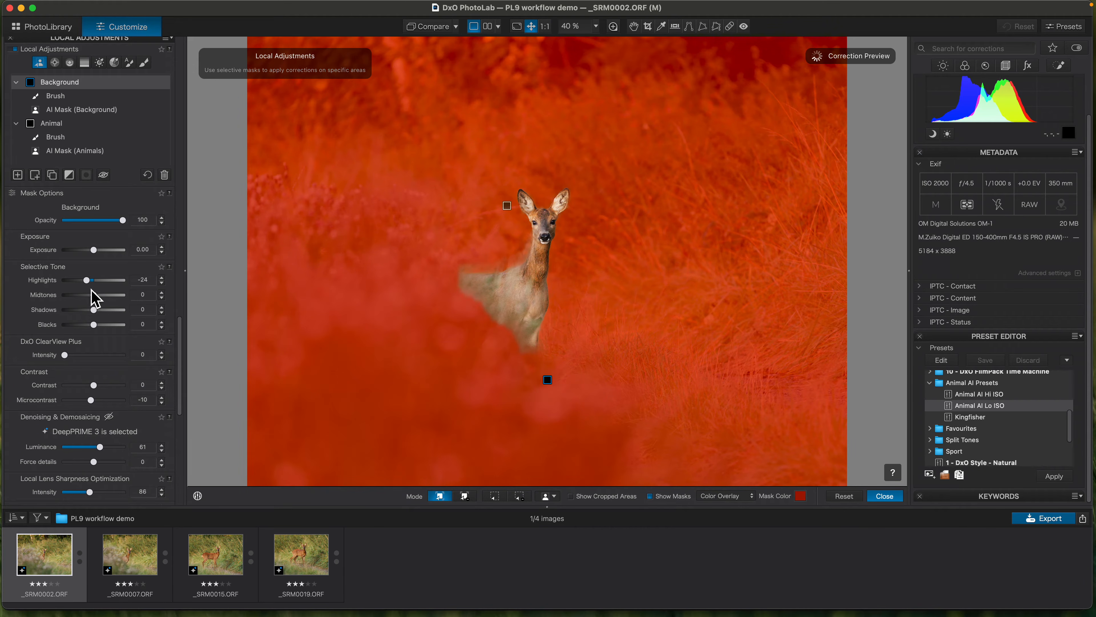
mouse_move(60, 142)
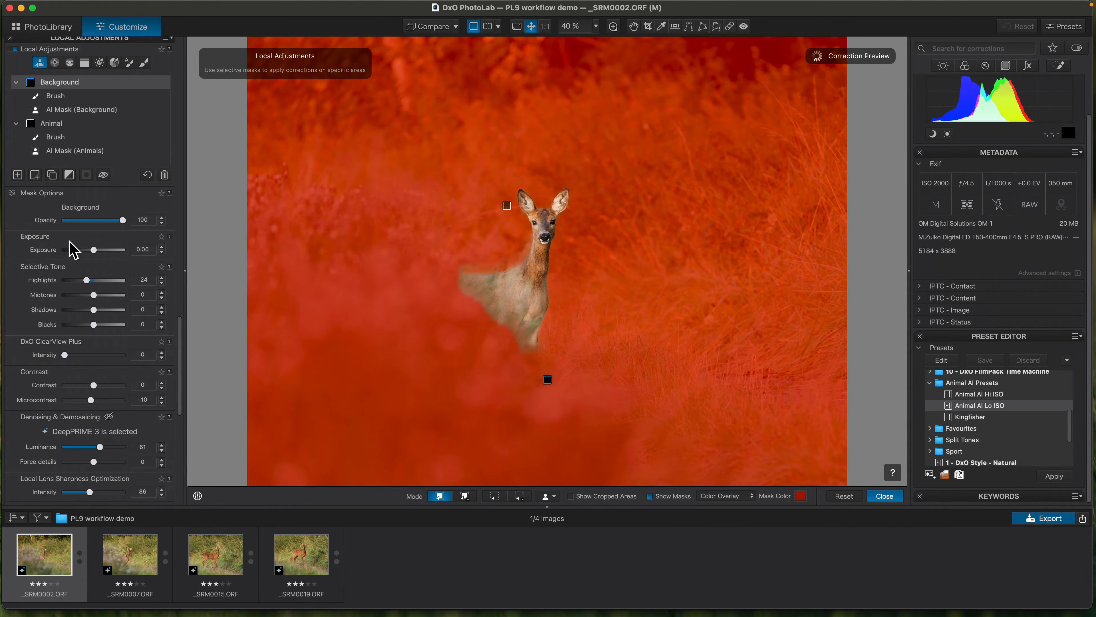
click(652, 497)
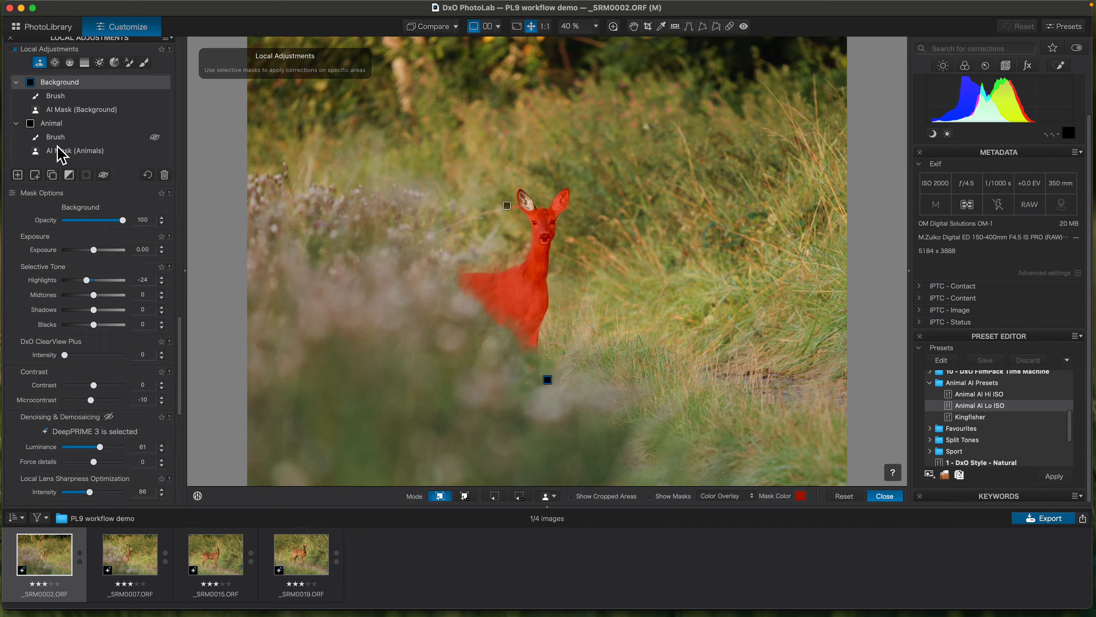
- Set the Animal mask's DxO ClearView Plus intensity to 7 and its HSL Vibrancy to 16
click(60, 124)
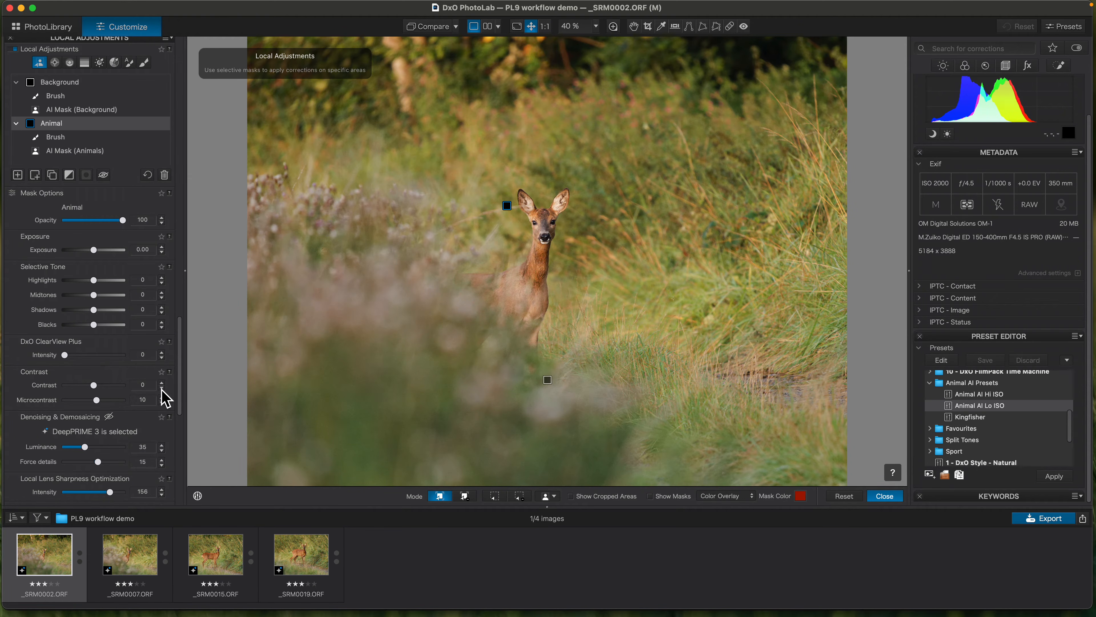
scroll(185, 406, down, 5)
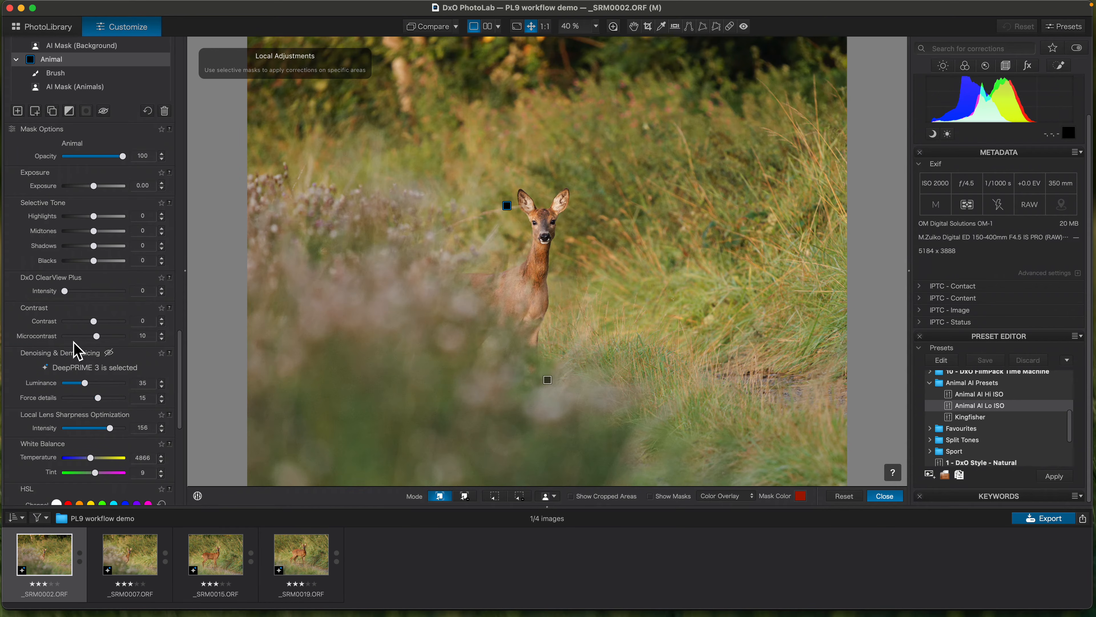
click(66, 291)
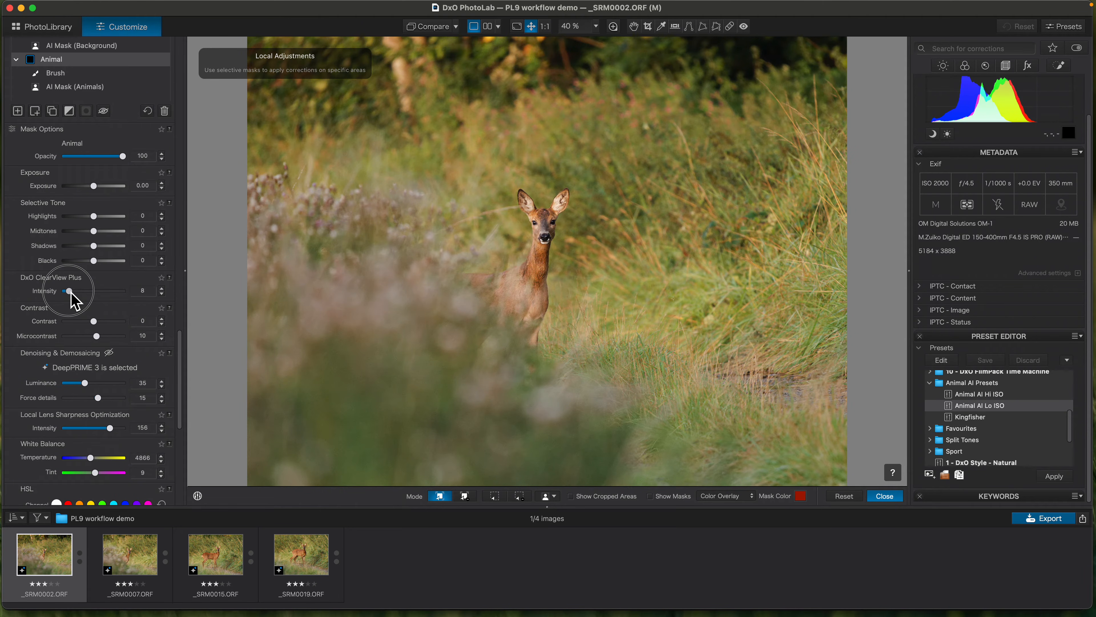
drag(71, 292, 72, 293)
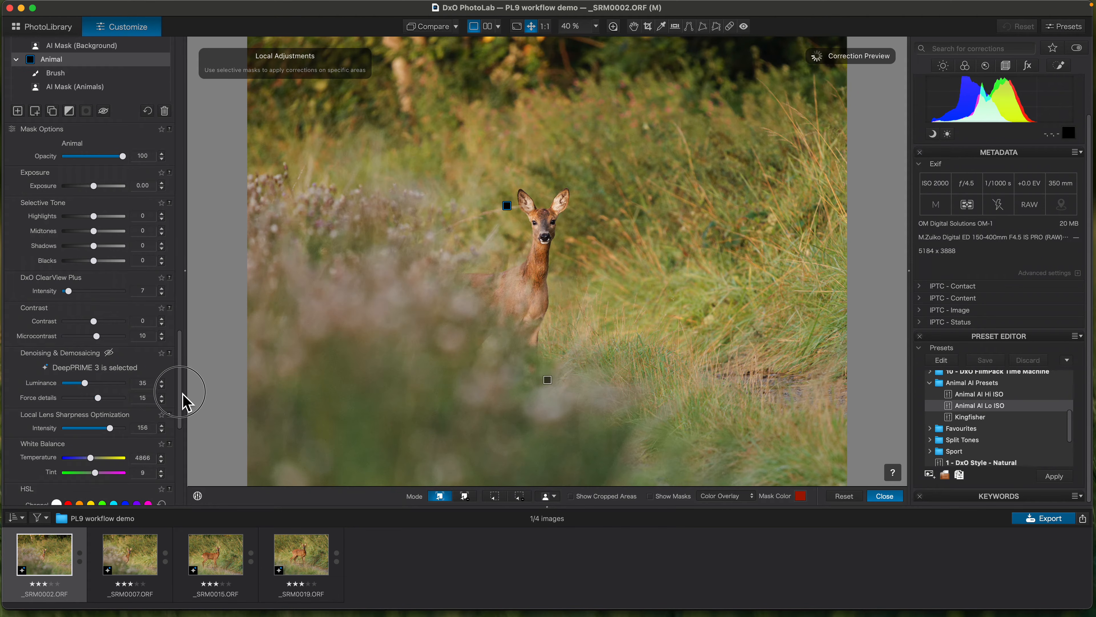
scroll(180, 402, down, 10)
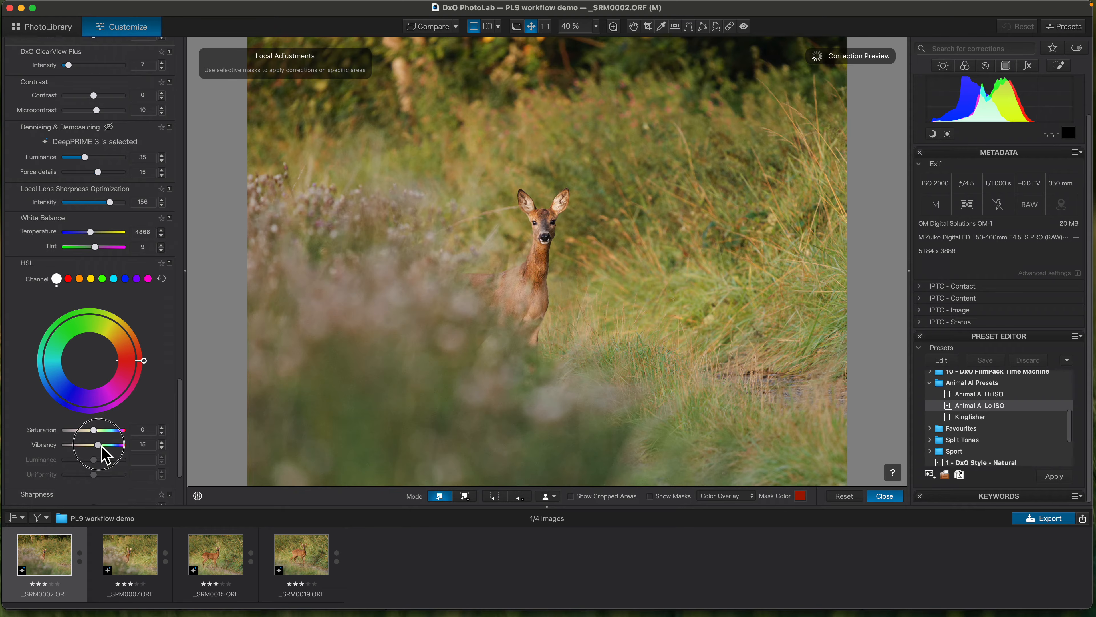
drag(99, 445, 100, 445)
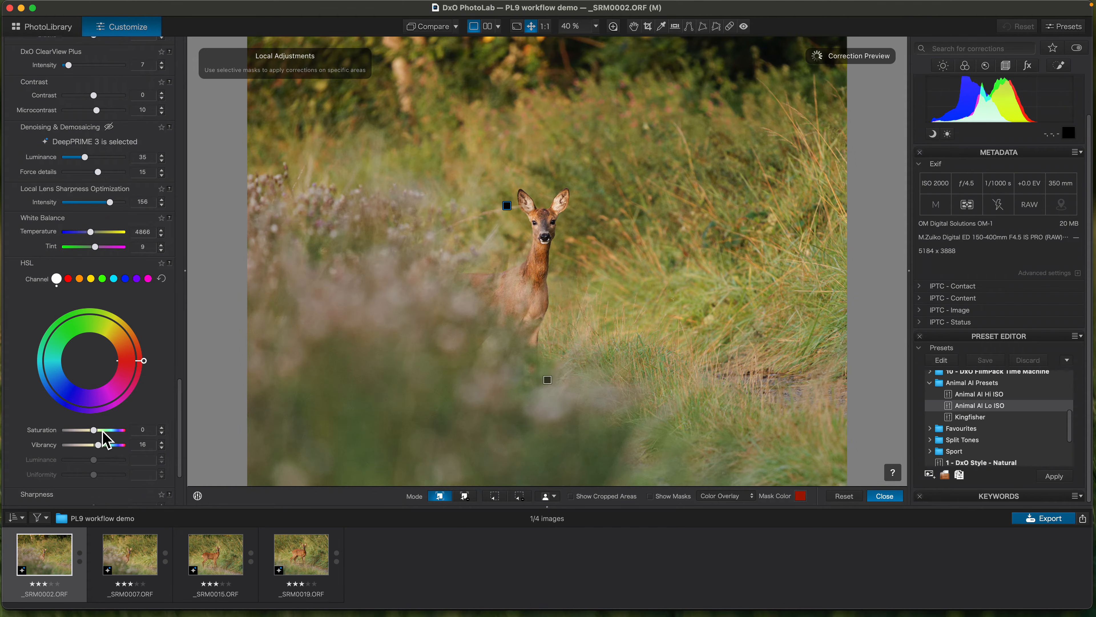
- Review the correction settings of the Animal and Background masks and close local adjustments
drag(176, 467, 190, 386)
click(59, 175)
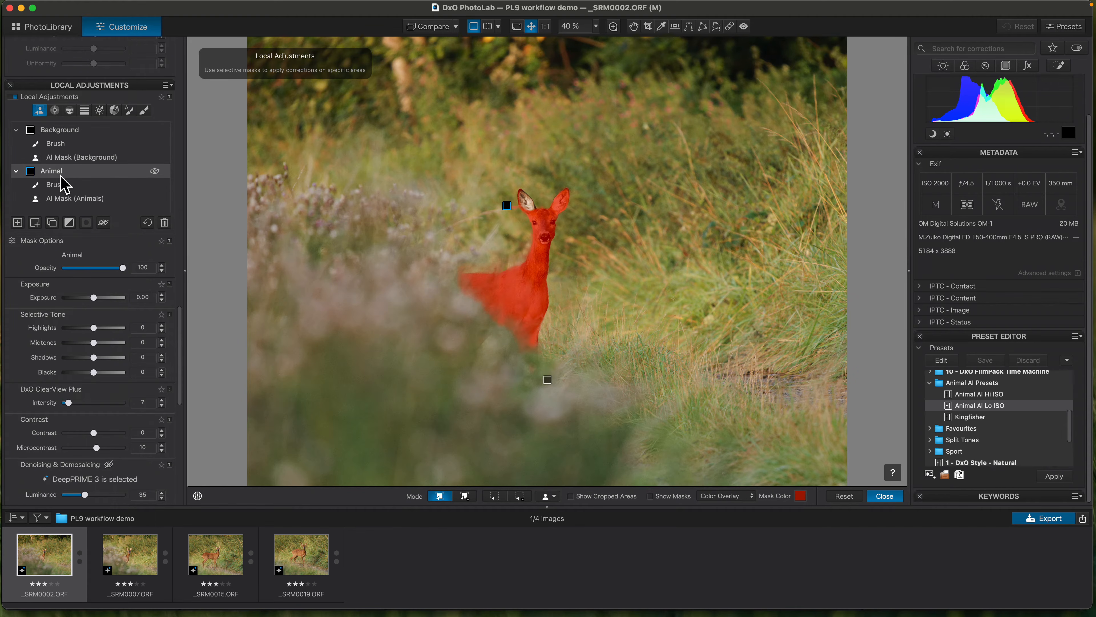
drag(183, 387, 179, 423)
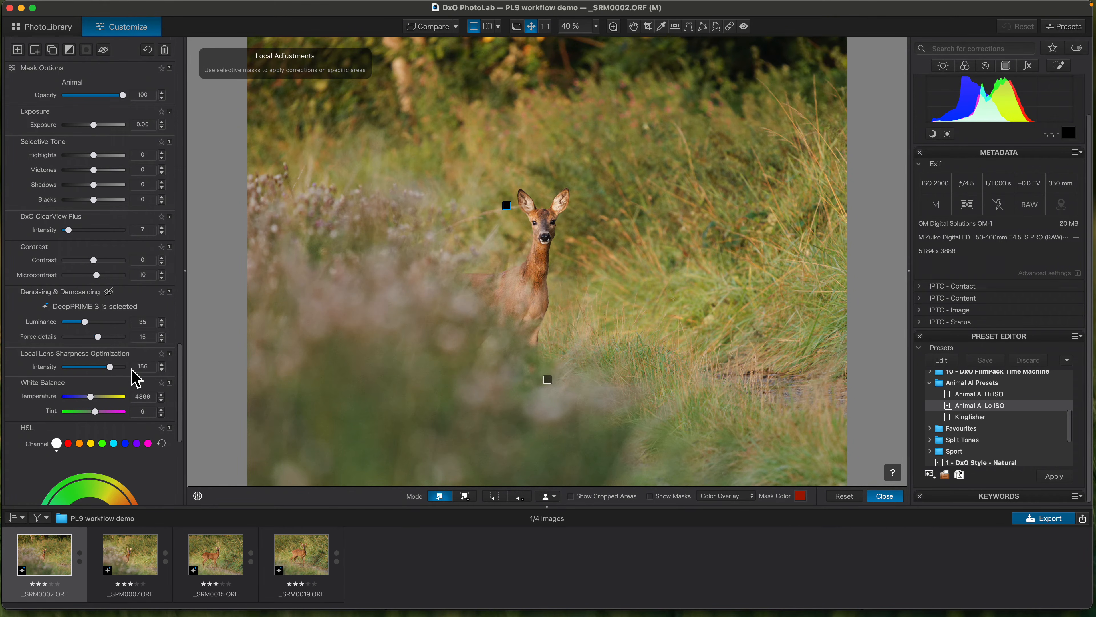
drag(186, 421, 169, 314)
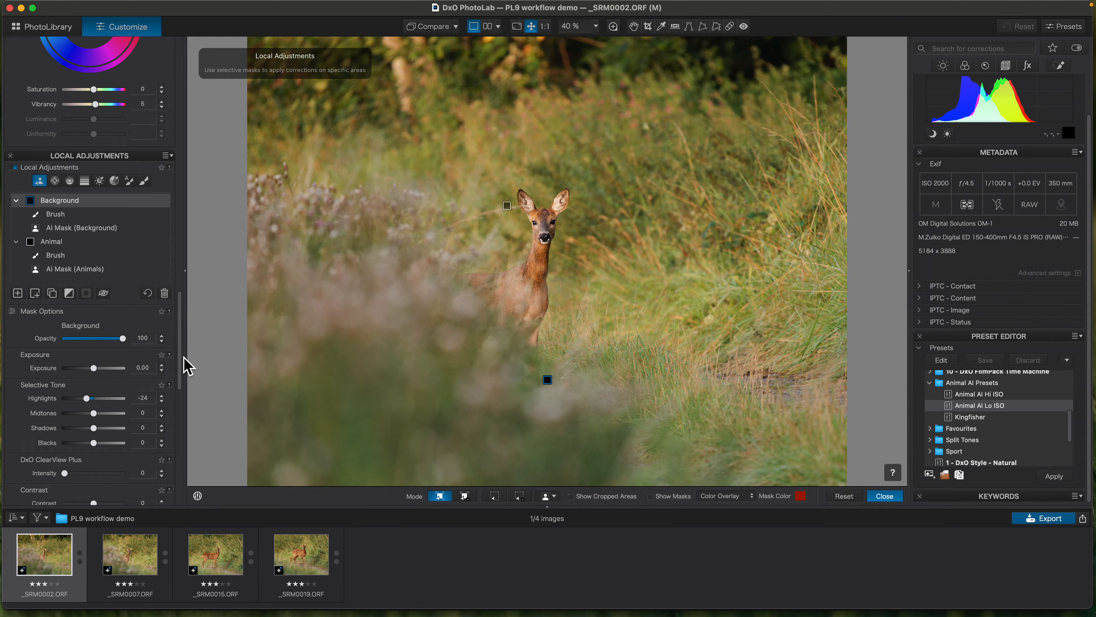
drag(183, 363, 179, 424)
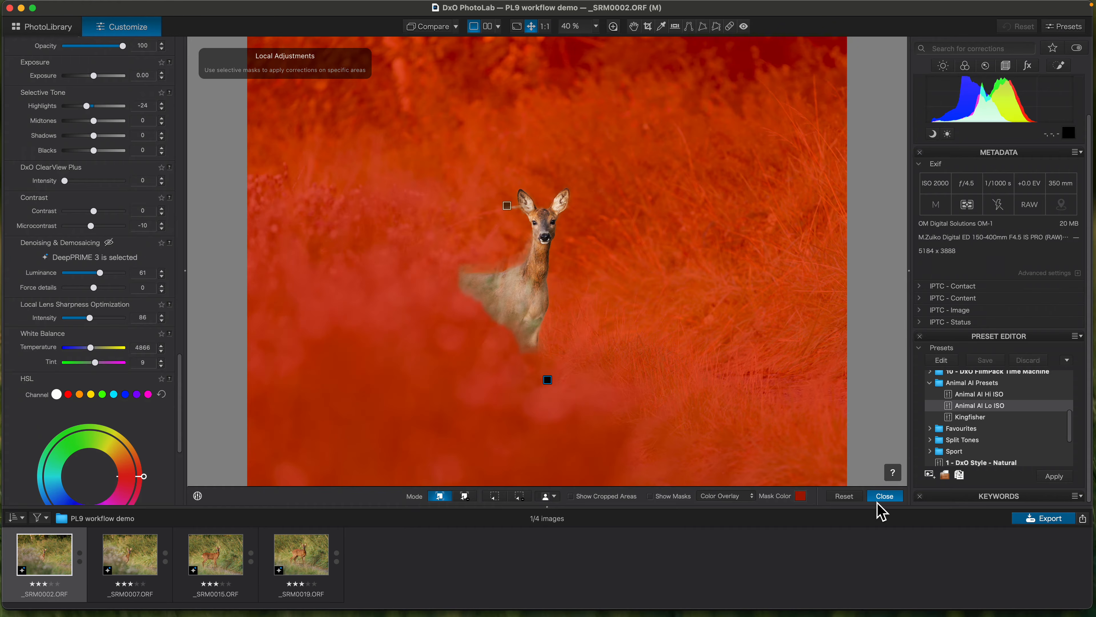
click(882, 500)
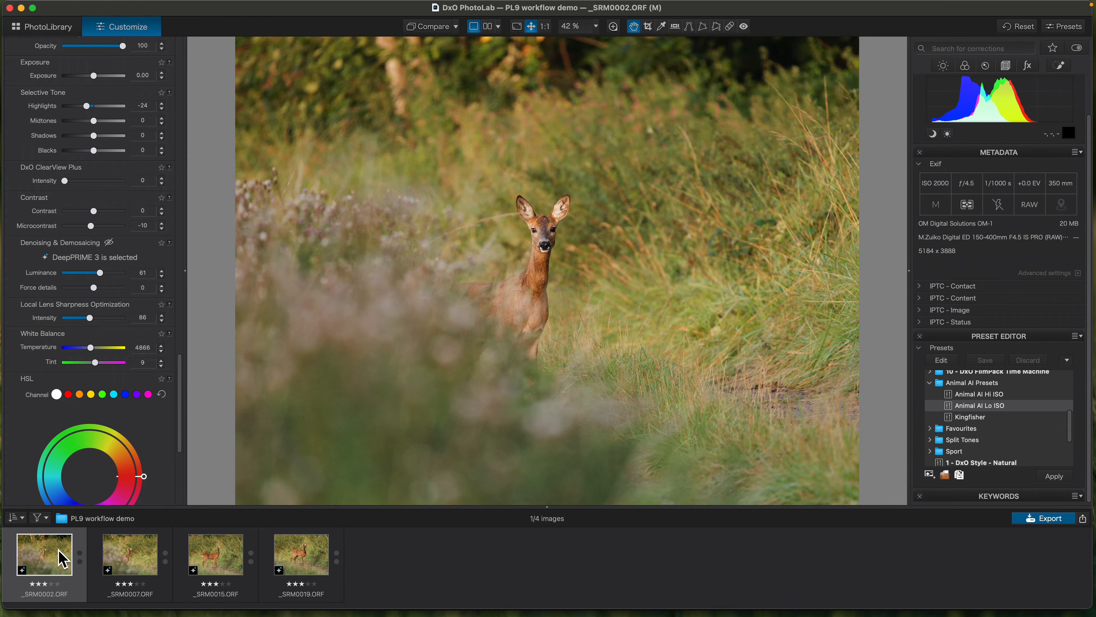
- Copy the correction settings of _SRM0002.ORF and open _SRM0007.ORF
key(super+shift+c)
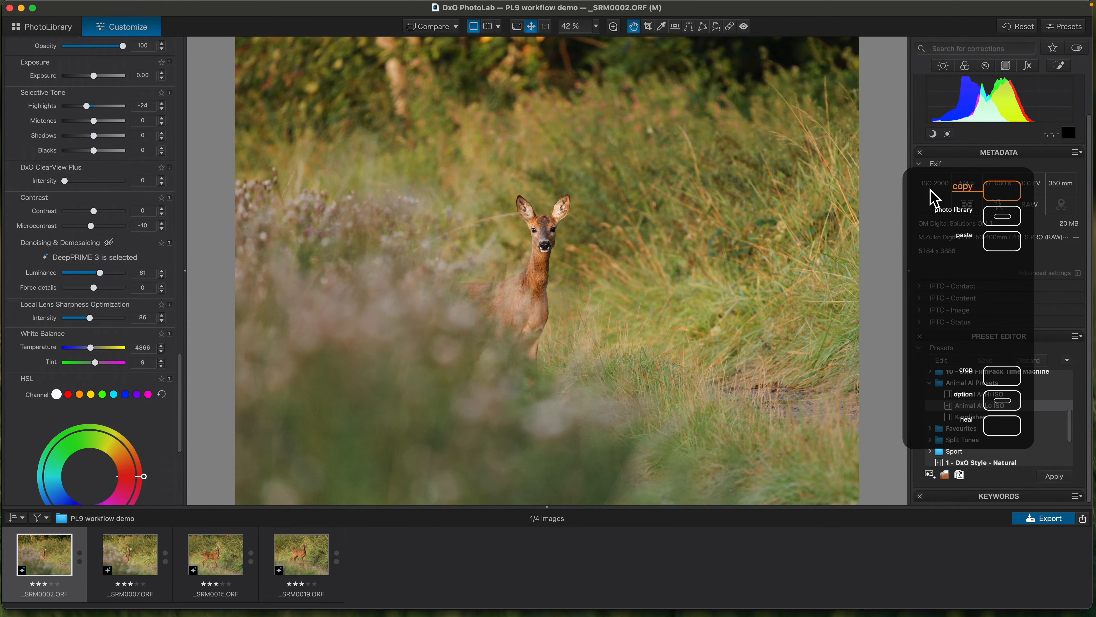
mouse_move(232, 12)
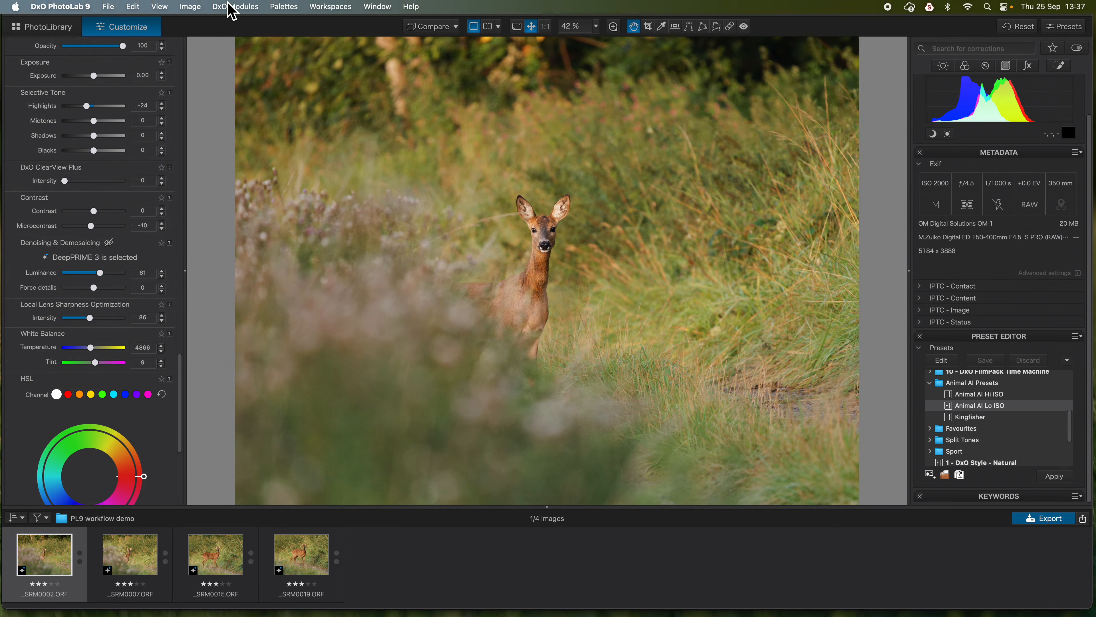
click(190, 7)
mouse_move(235, 7)
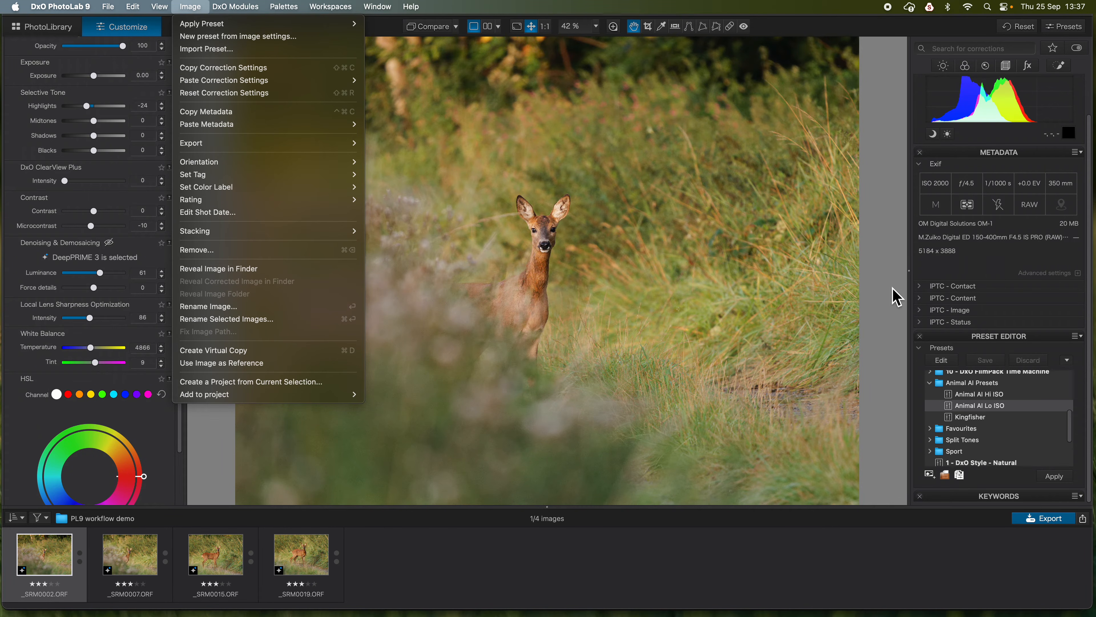
click(898, 270)
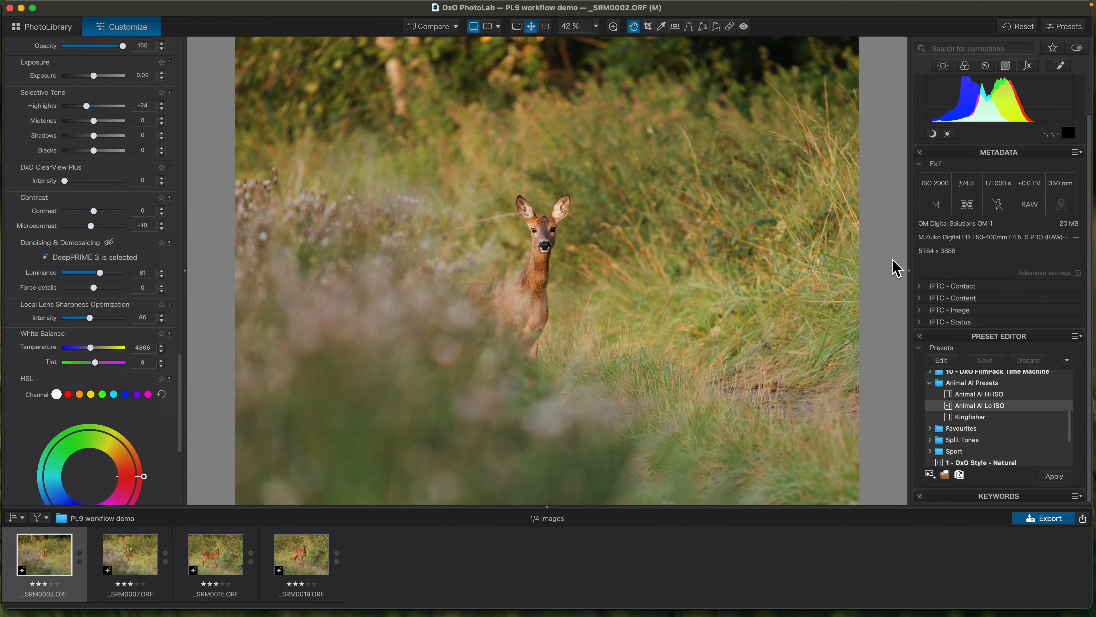
click(124, 570)
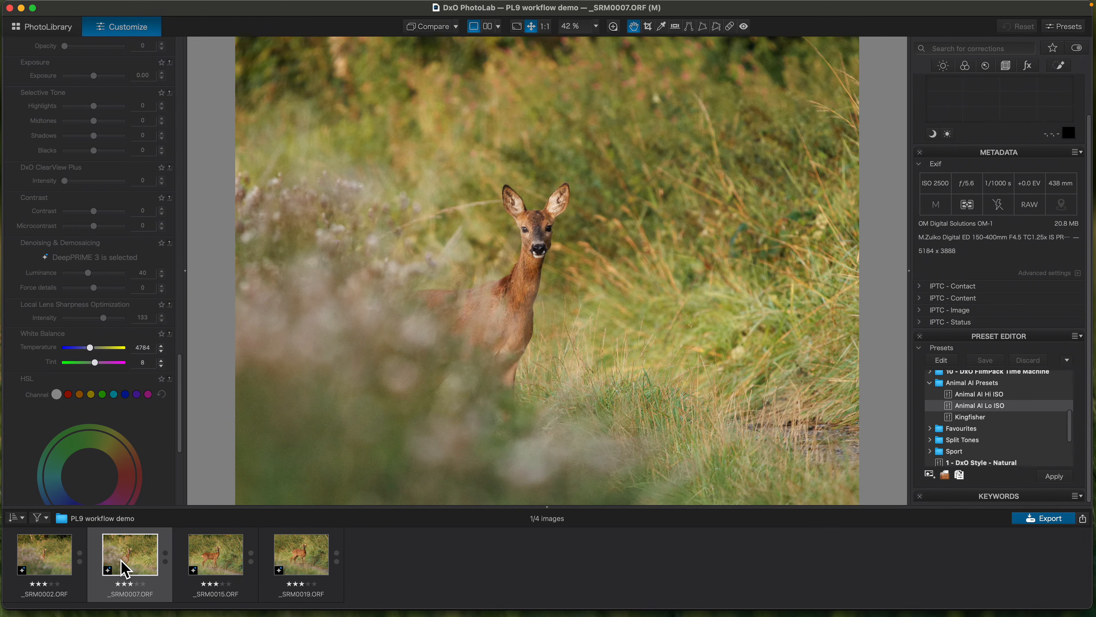
- Paste the copied correction settings onto _SRM0007.ORF, _SRM0015.ORF and _SRM0019.ORF, and inspect the Animal mask on _SRM0007.ORF
shift+click(312, 567)
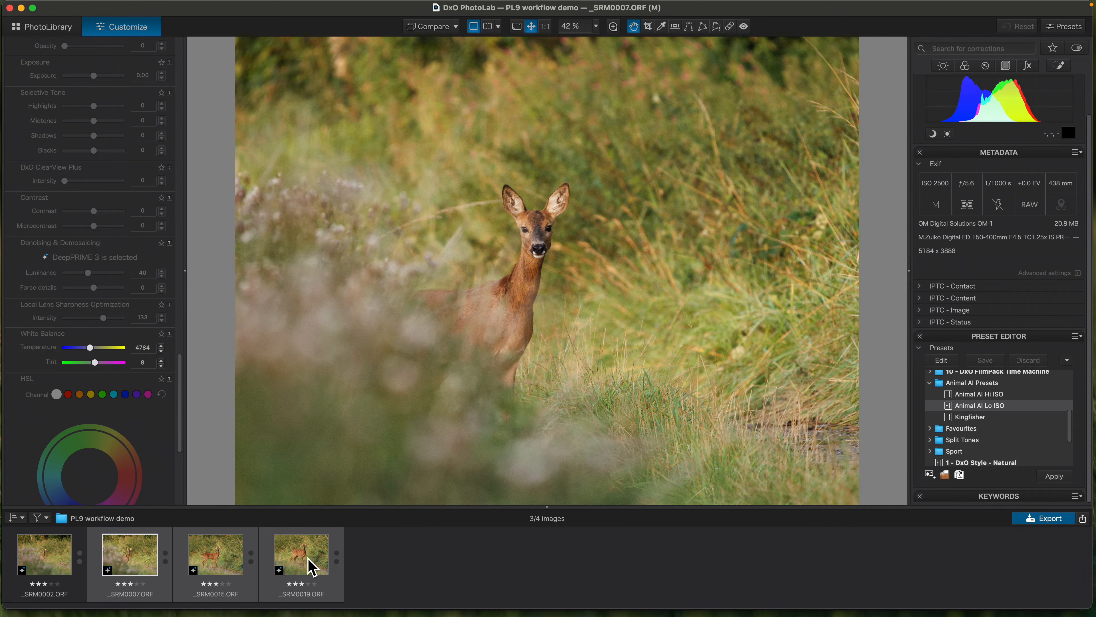
key(super+shift+v)
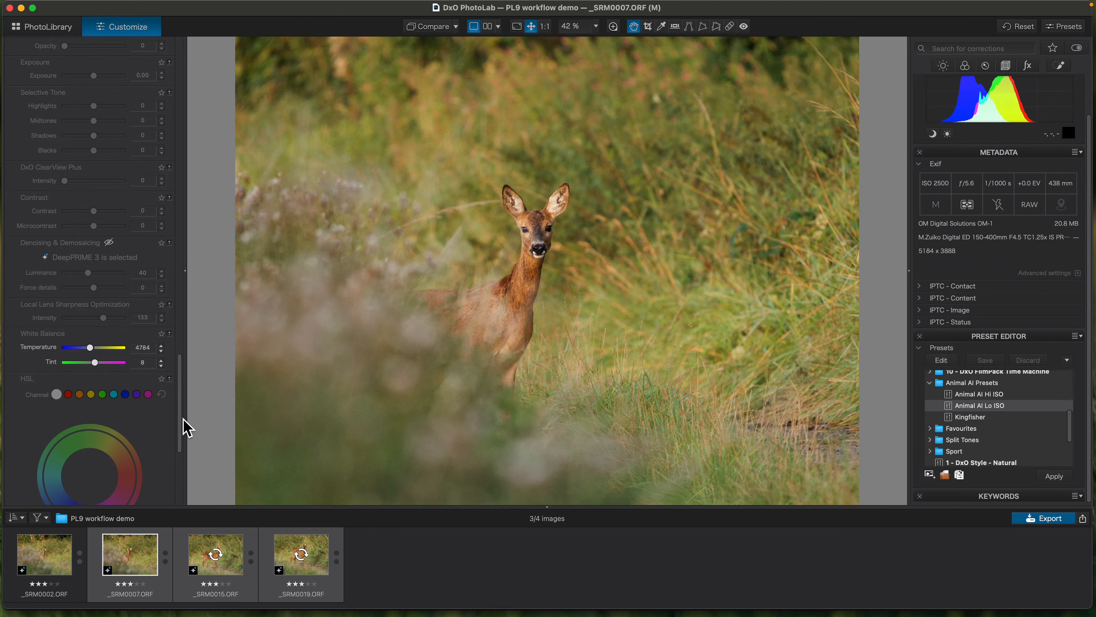
drag(182, 428, 181, 347)
click(134, 562)
click(52, 341)
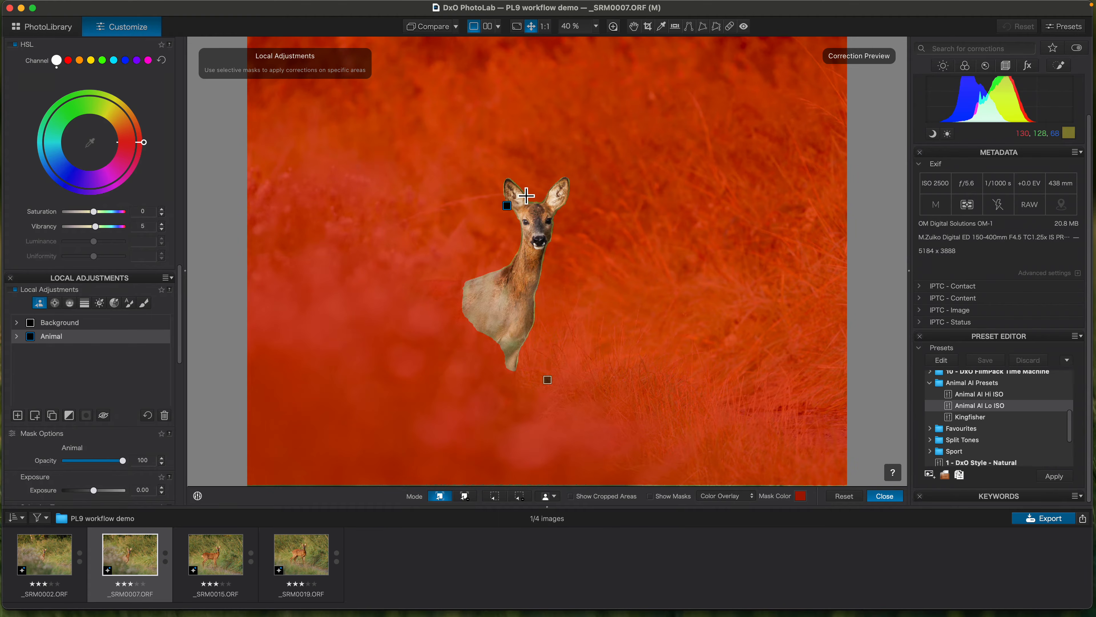
scroll(522, 212, up, 2)
scroll(522, 211, up, 1)
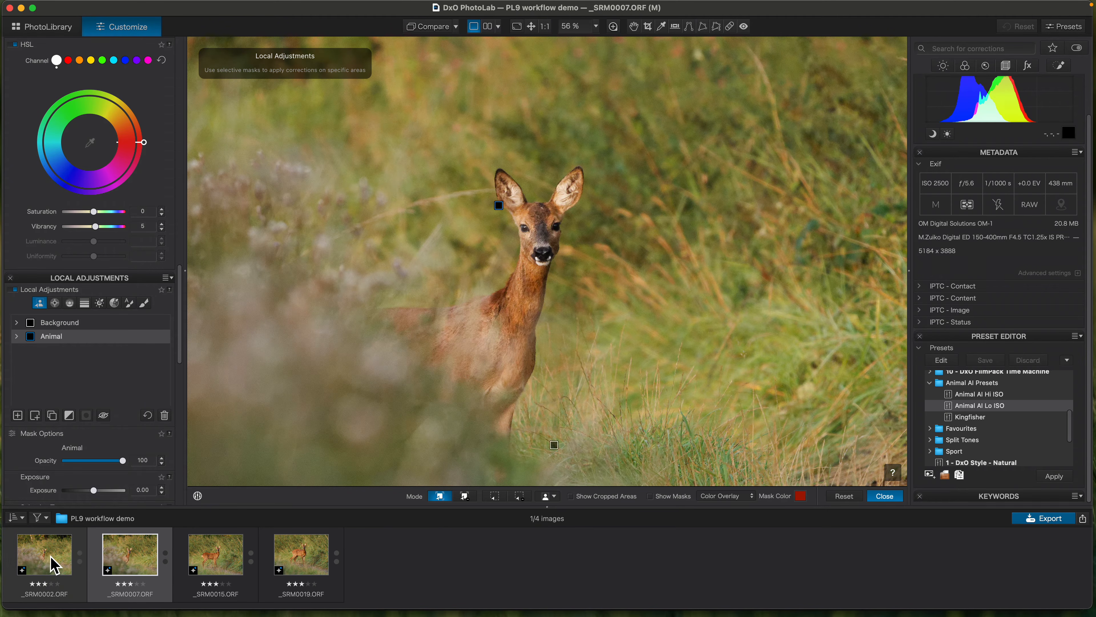
- Compare the Animal mask's Brush component on _SRM0002.ORF with its position around the ear on _SRM0007.ORF
click(48, 569)
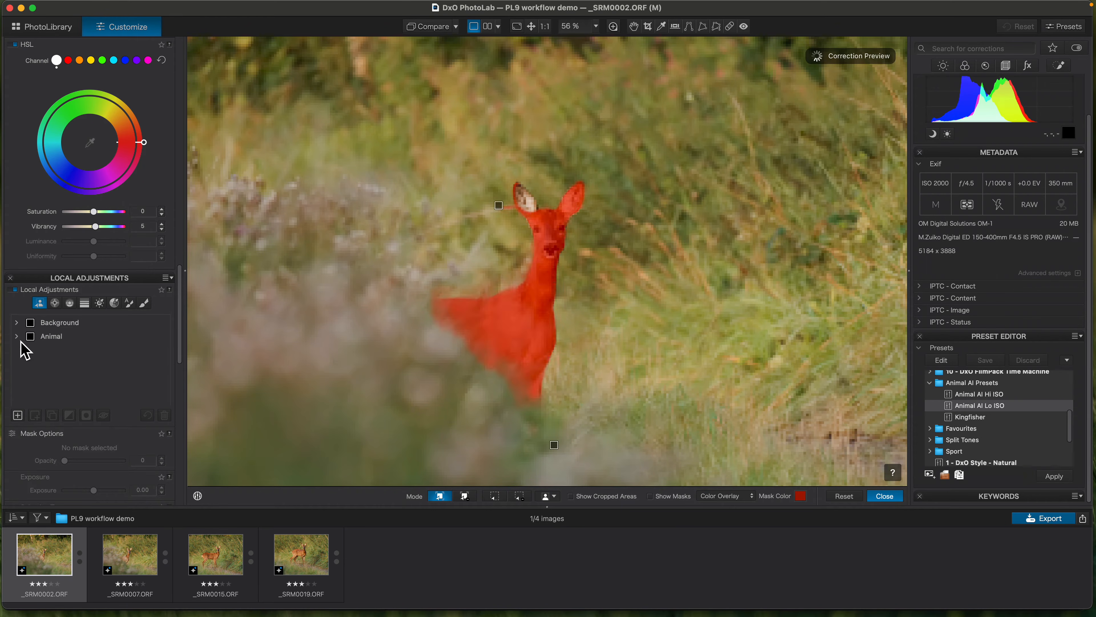
click(17, 337)
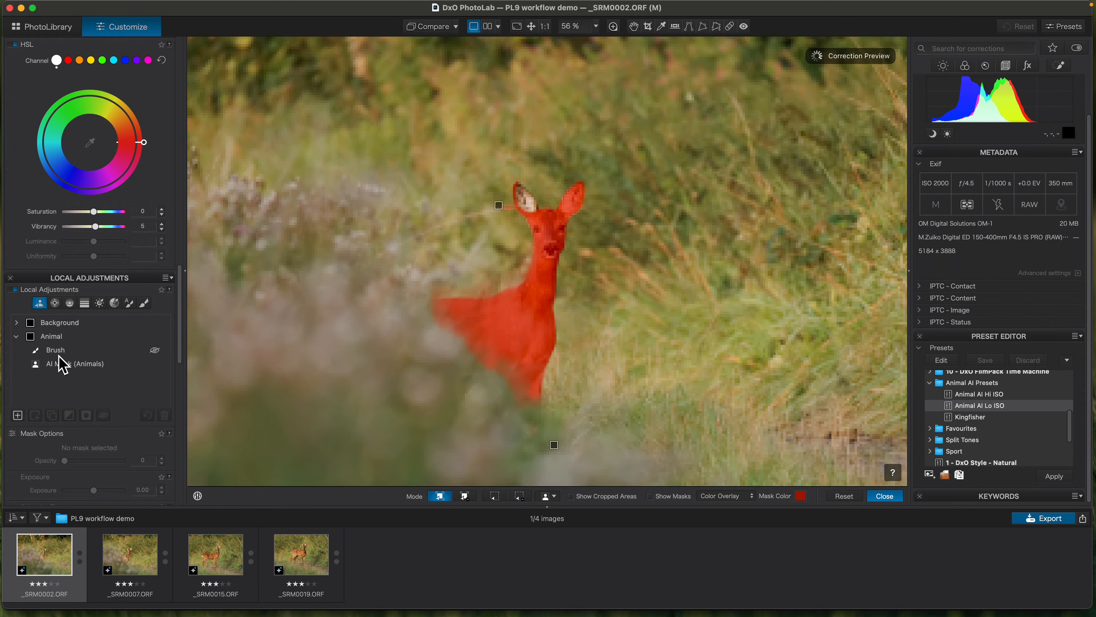
click(57, 351)
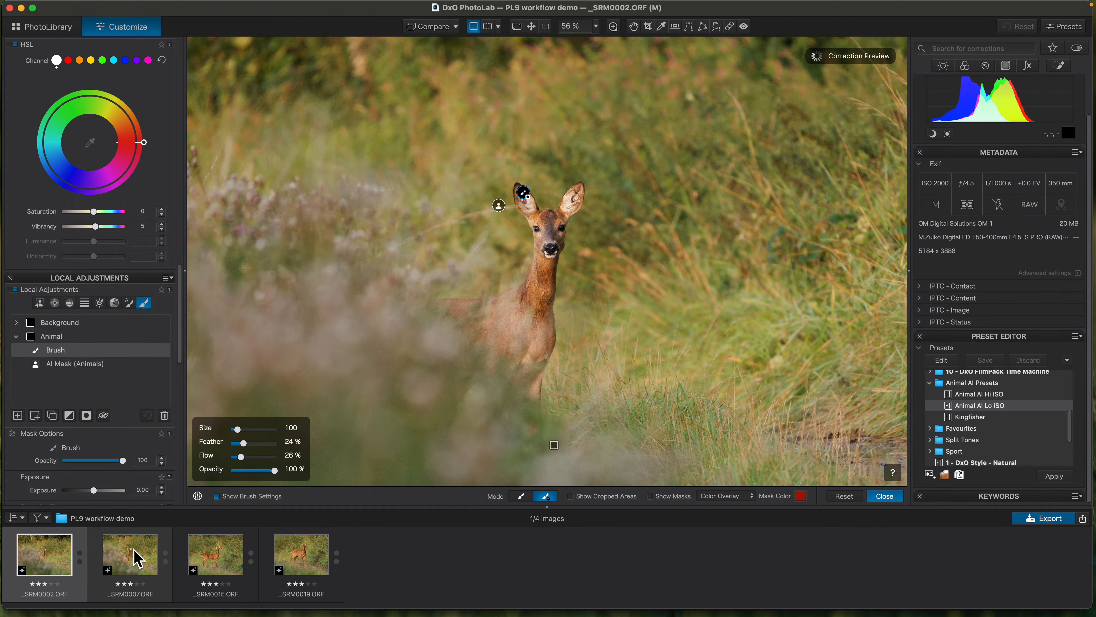
click(137, 559)
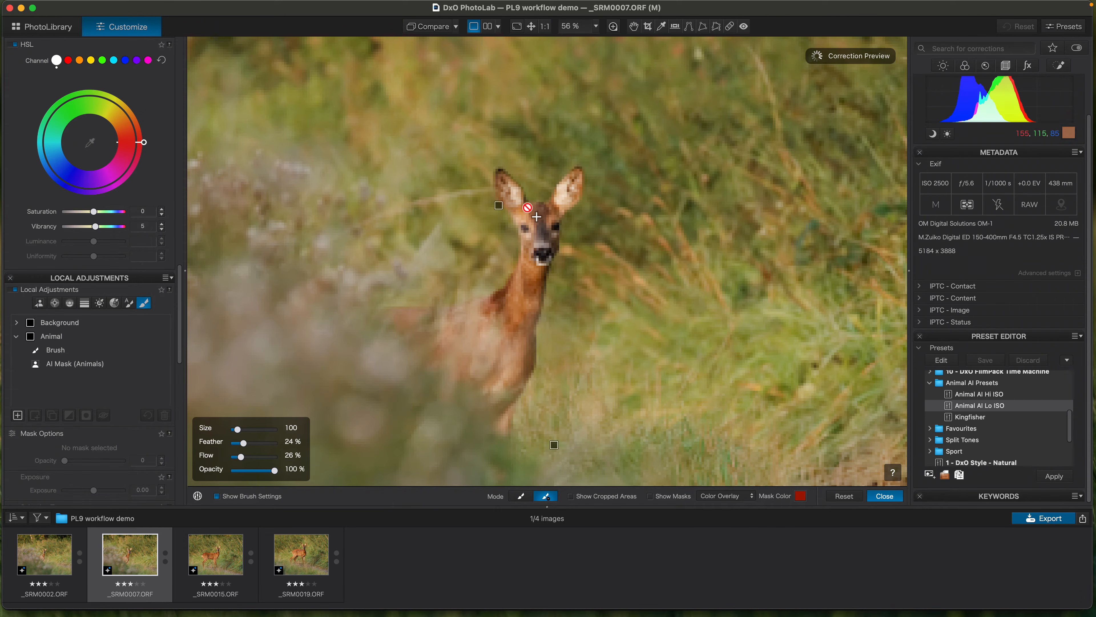
mouse_move(65, 344)
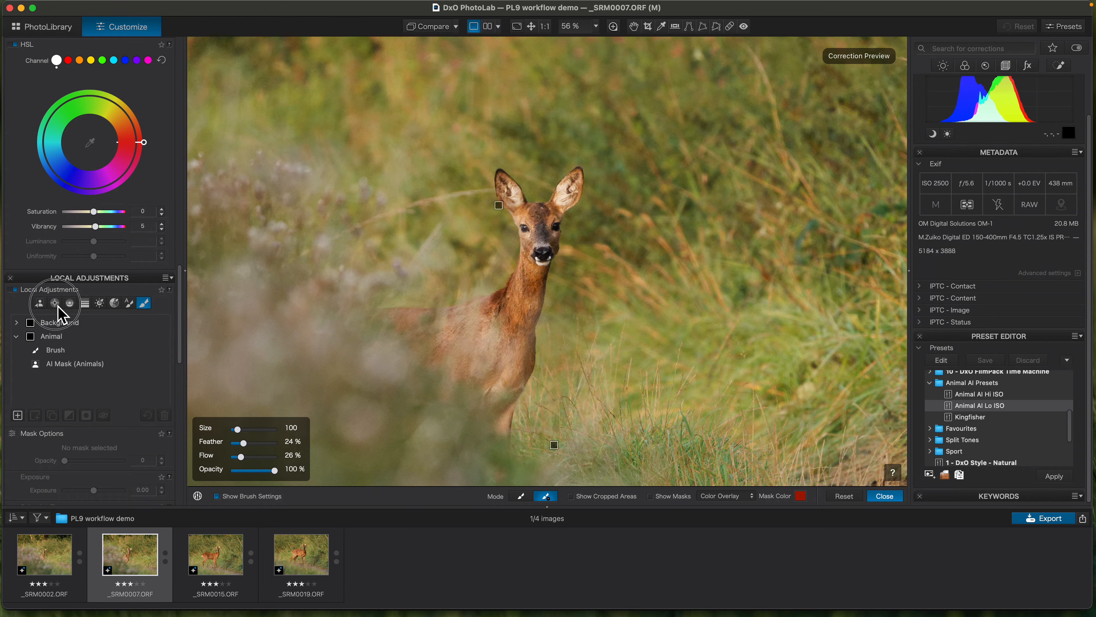
click(54, 302)
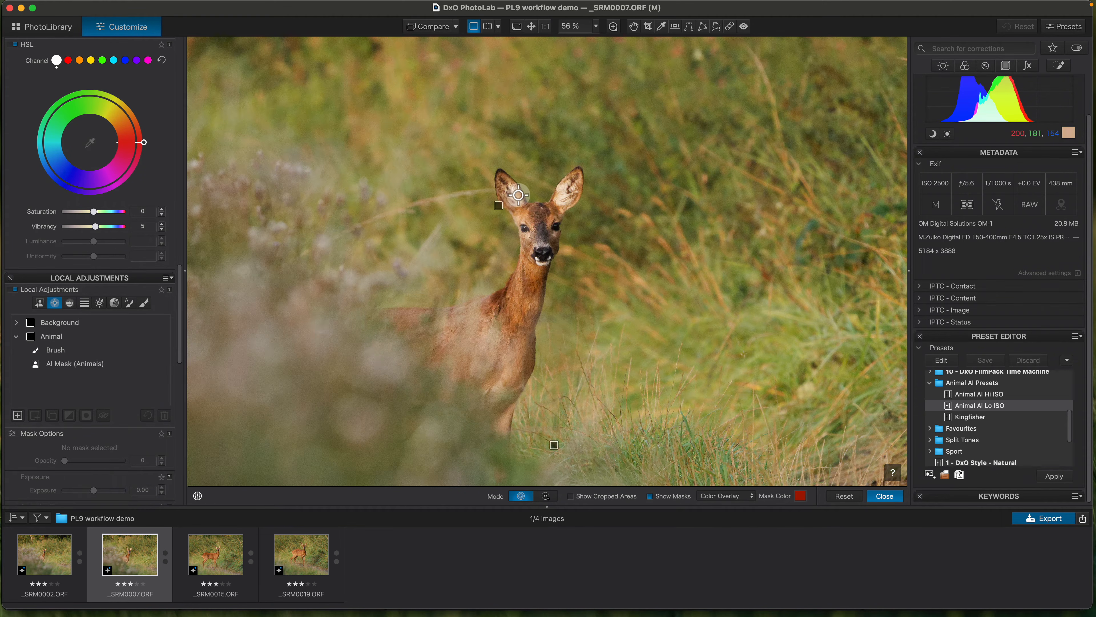
scroll(507, 190, up, 3)
mouse_move(60, 352)
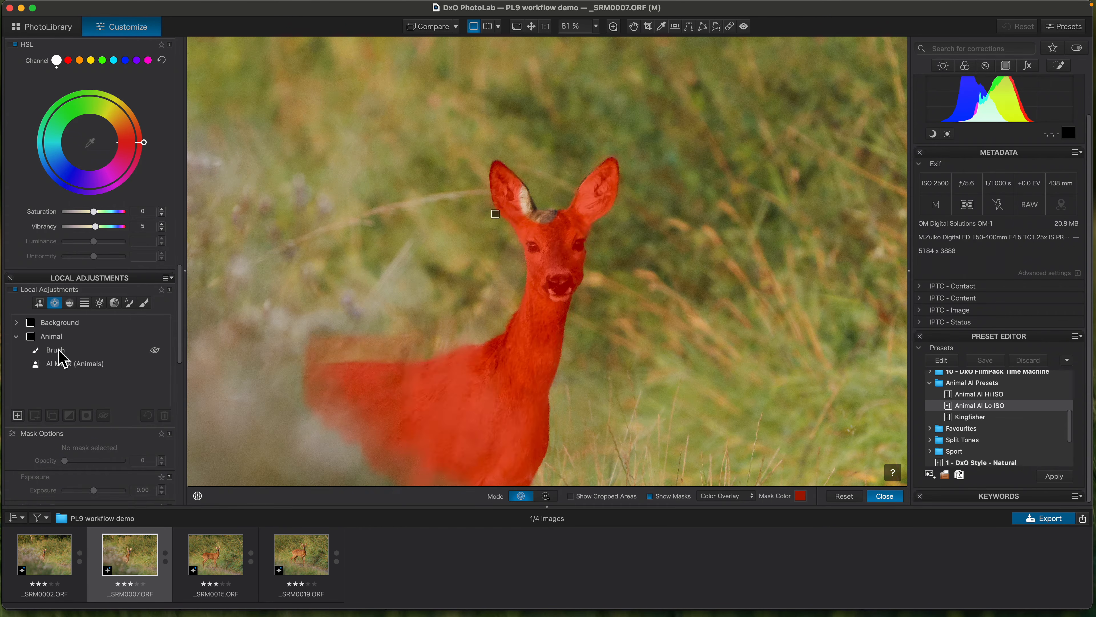
- Delete the Brush component from the Animal mask of _SRM0007.ORF, close local adjustments and fit the image in view
click(64, 372)
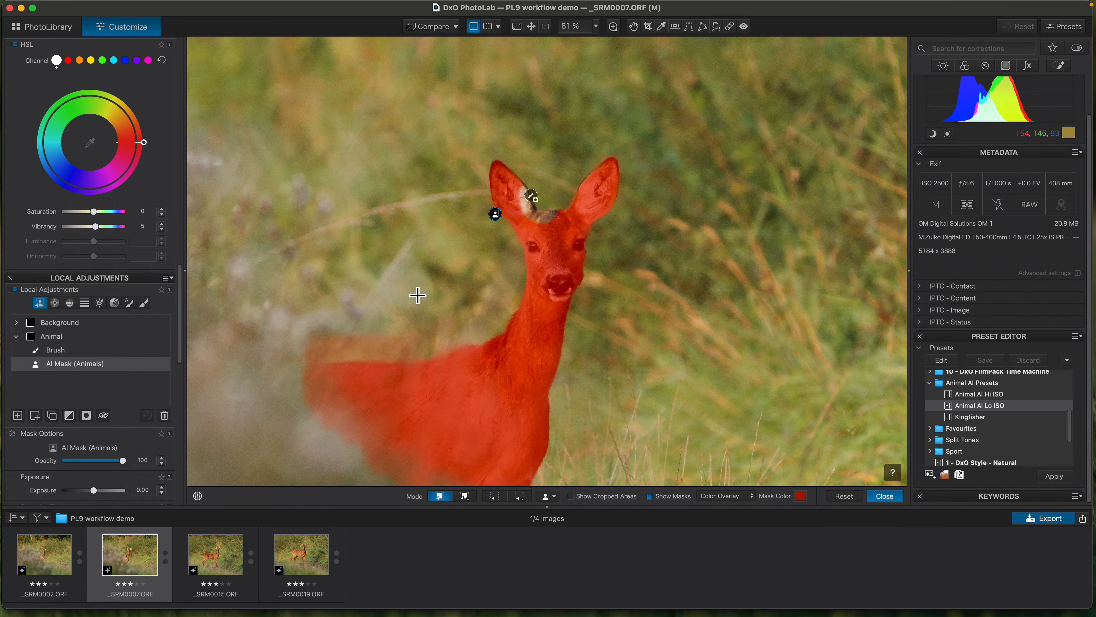
click(54, 350)
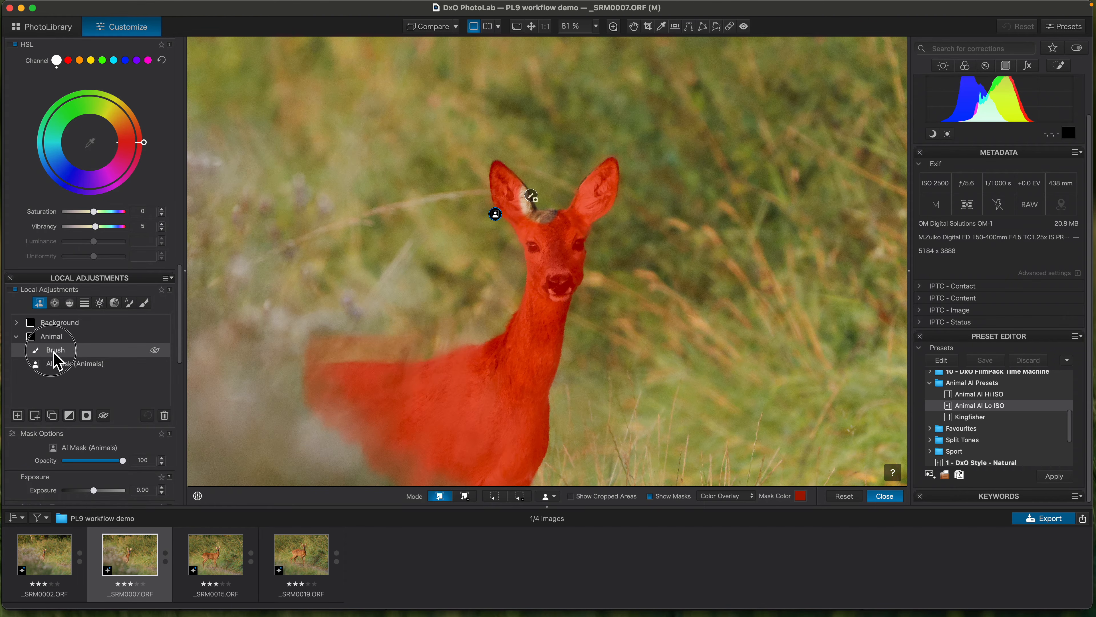
click(165, 417)
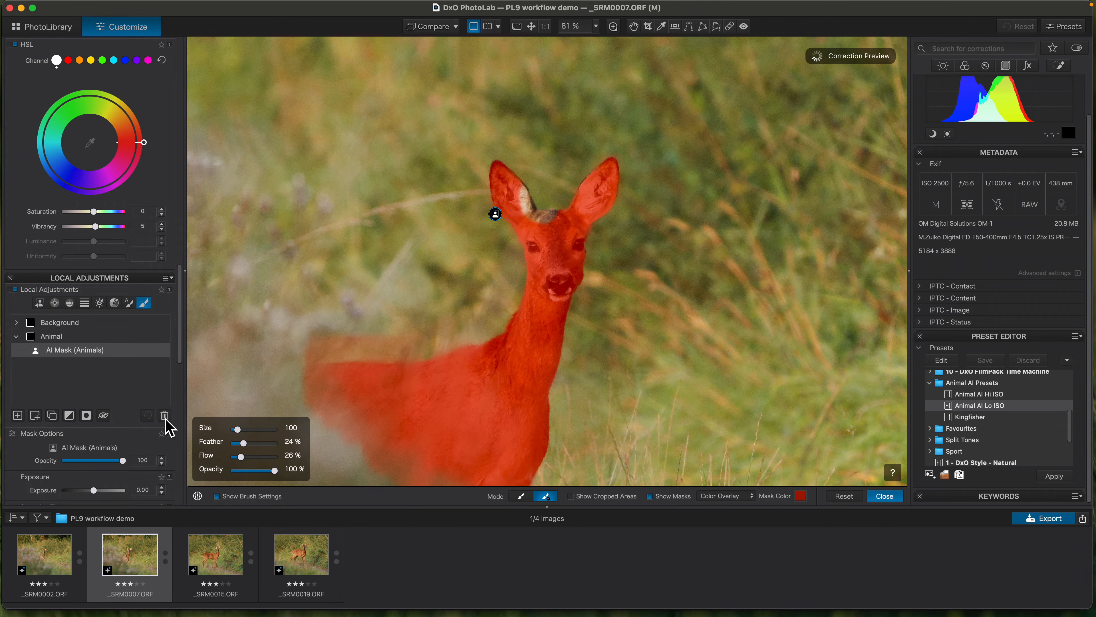
click(885, 496)
key(super+0)
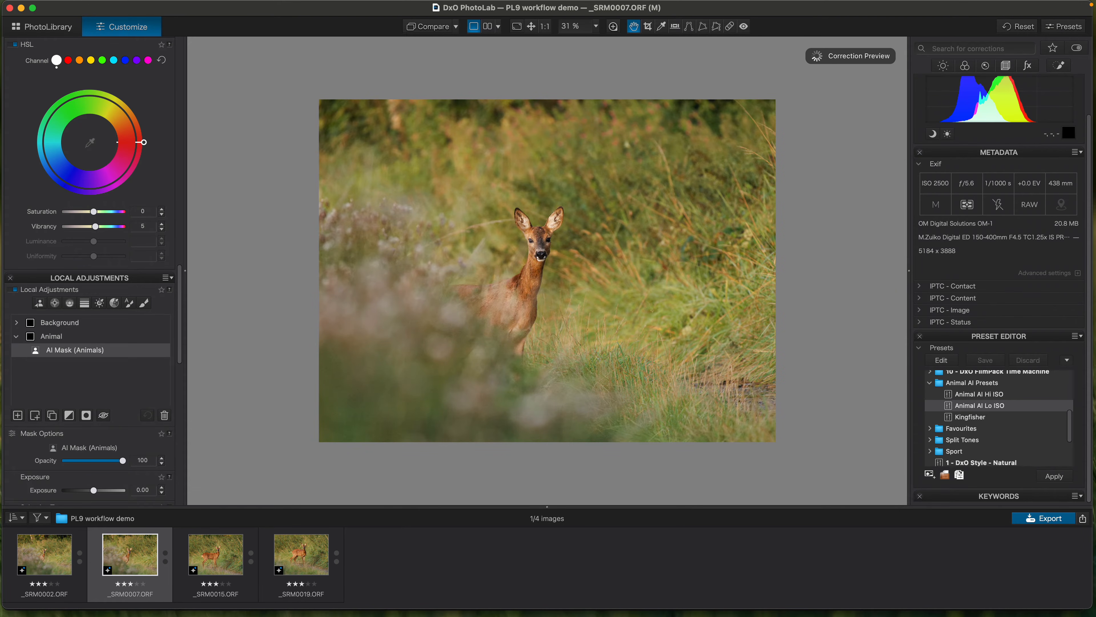
- Copy the correction settings of _SRM0007.ORF and paste them onto _SRM0015.ORF and _SRM0019.ORF
right_click(122, 569)
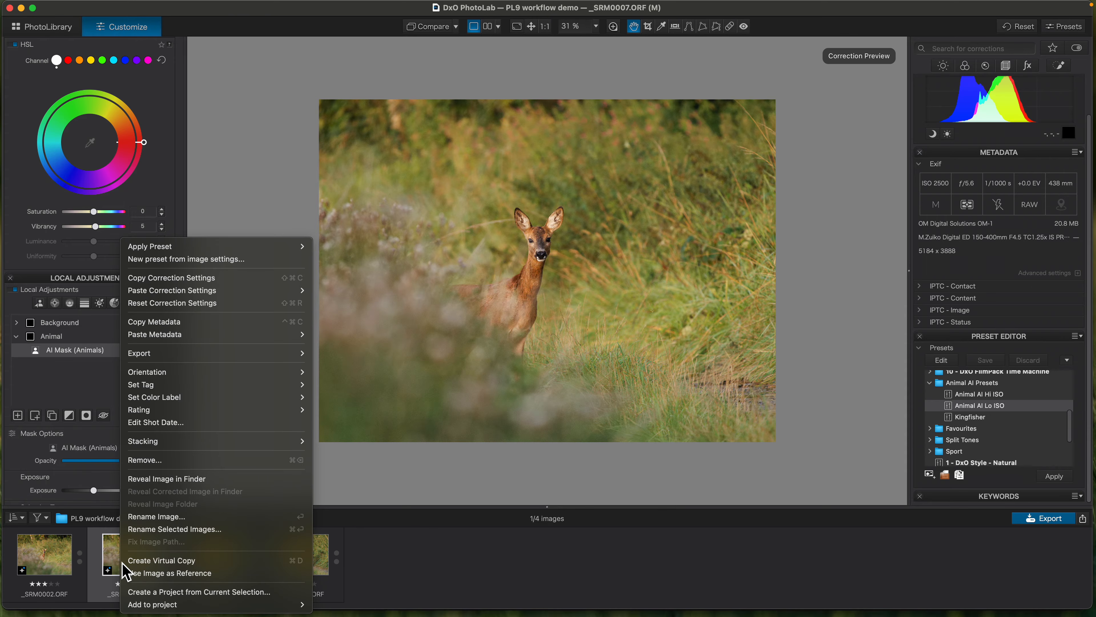
click(474, 600)
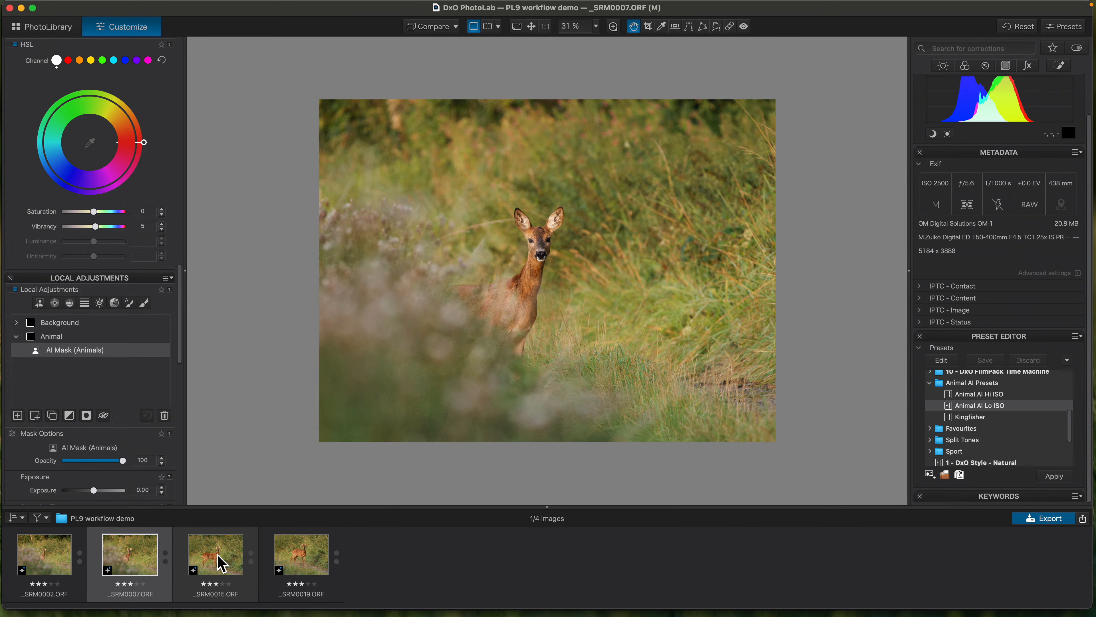
click(222, 563)
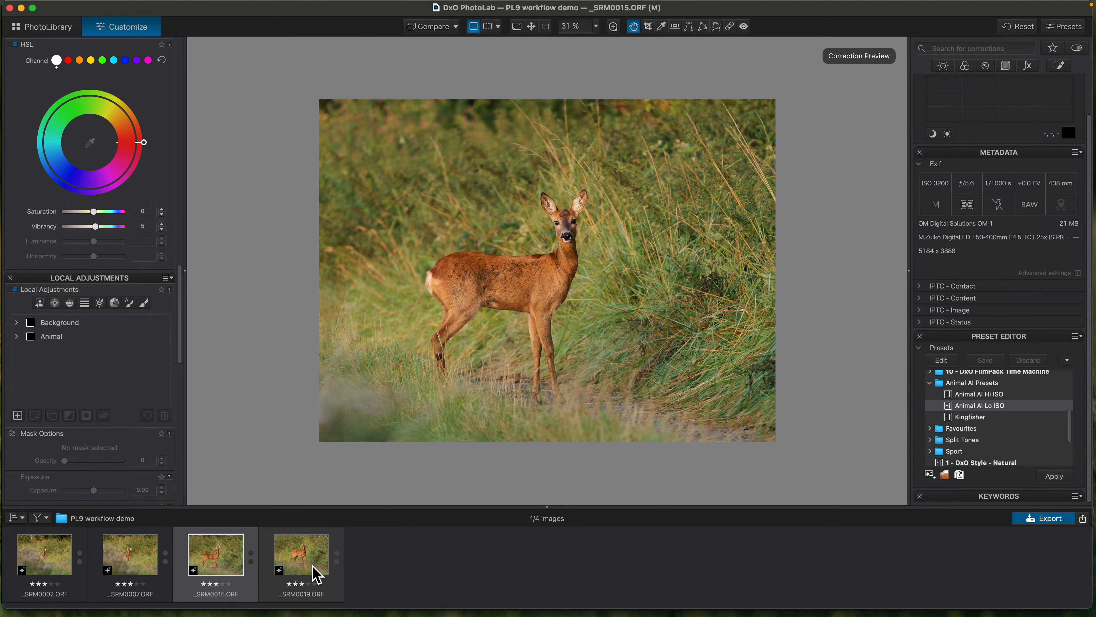
mouse_move(317, 575)
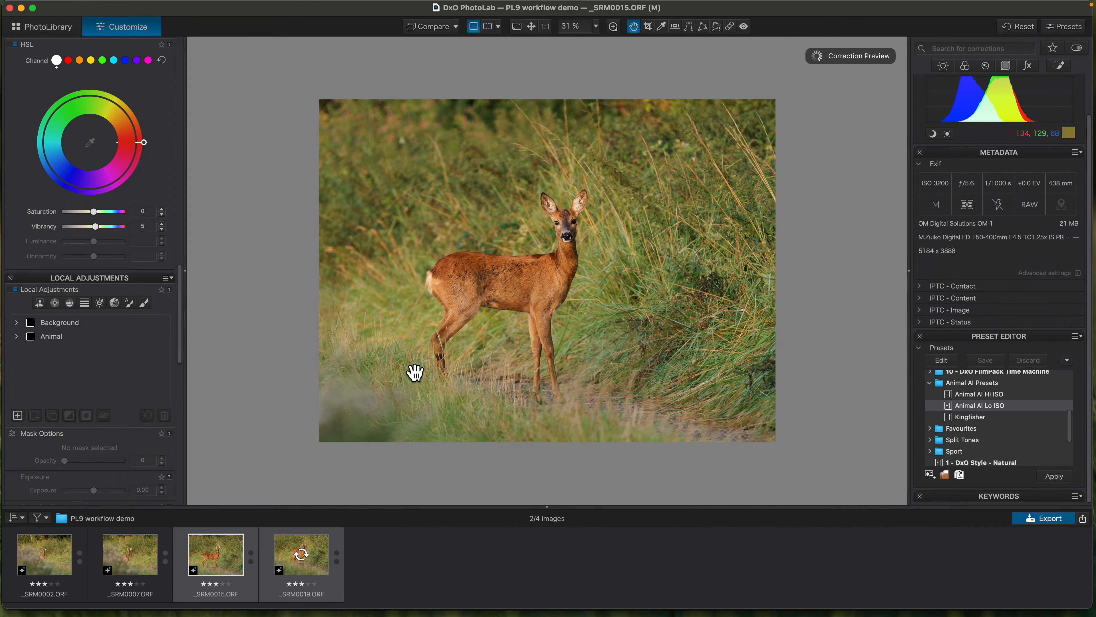
- Check the Animal mask's components and coverage on _SRM0015.ORF, and close local adjustments
click(51, 342)
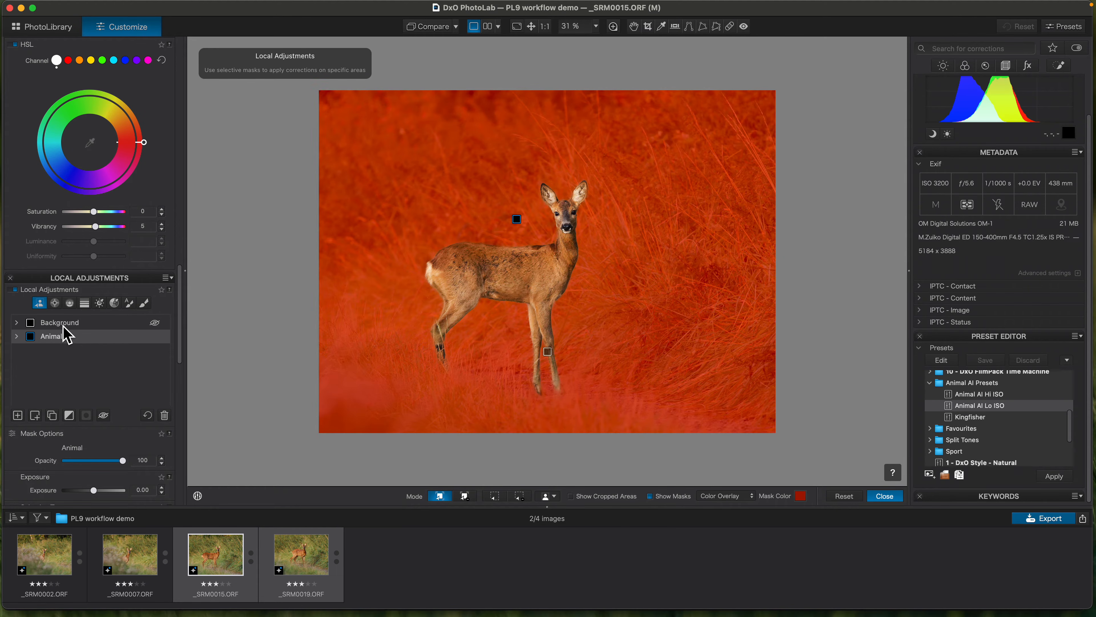
double_click(61, 343)
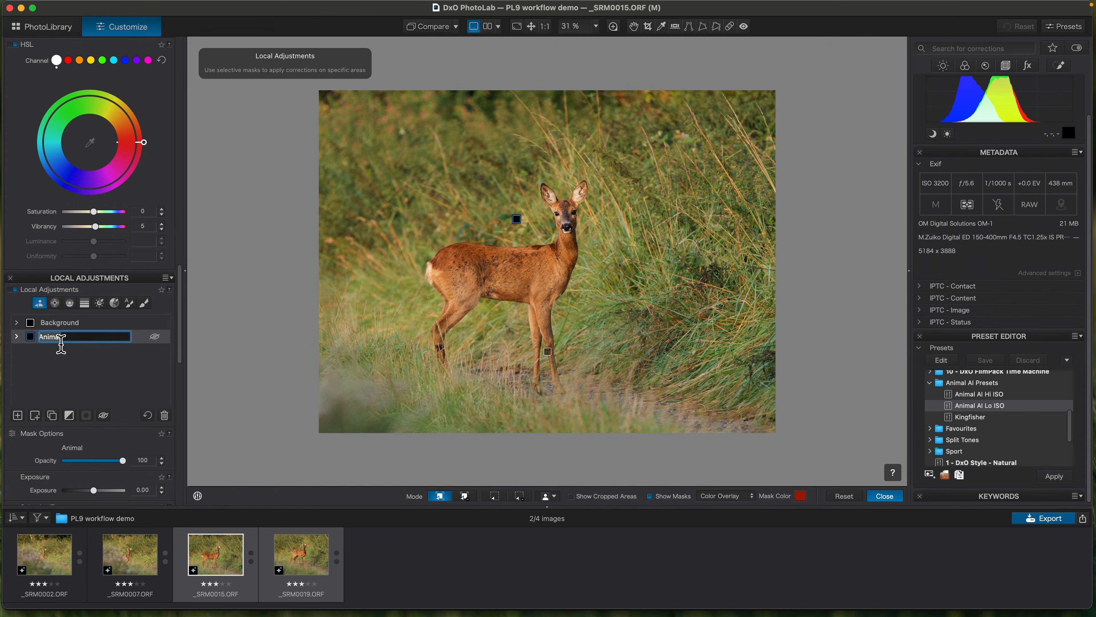
click(38, 340)
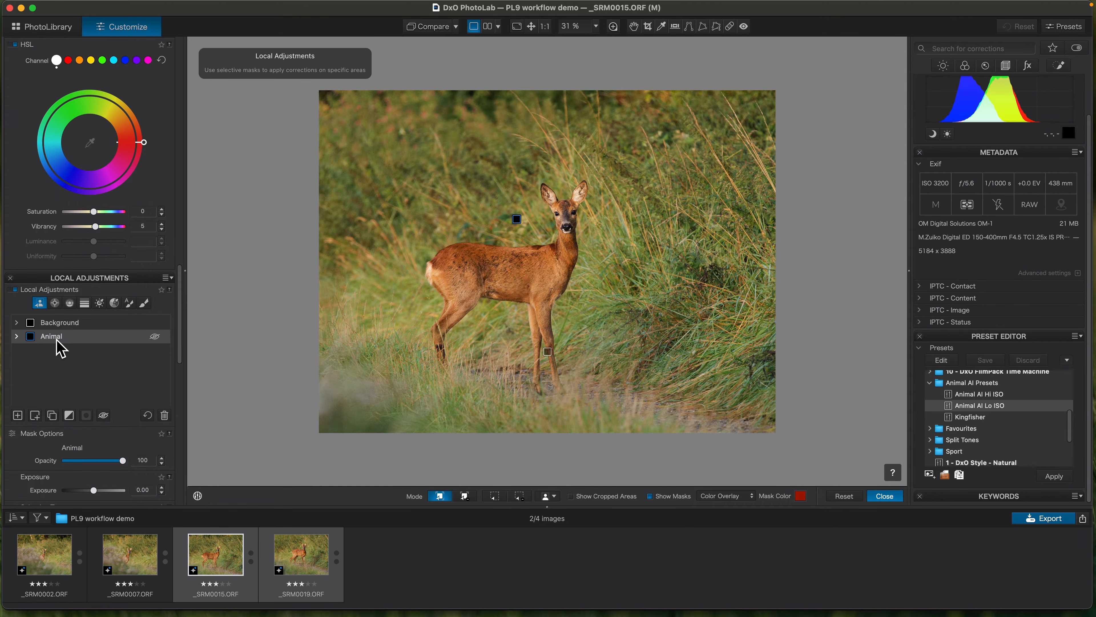
double_click(59, 341)
click(16, 336)
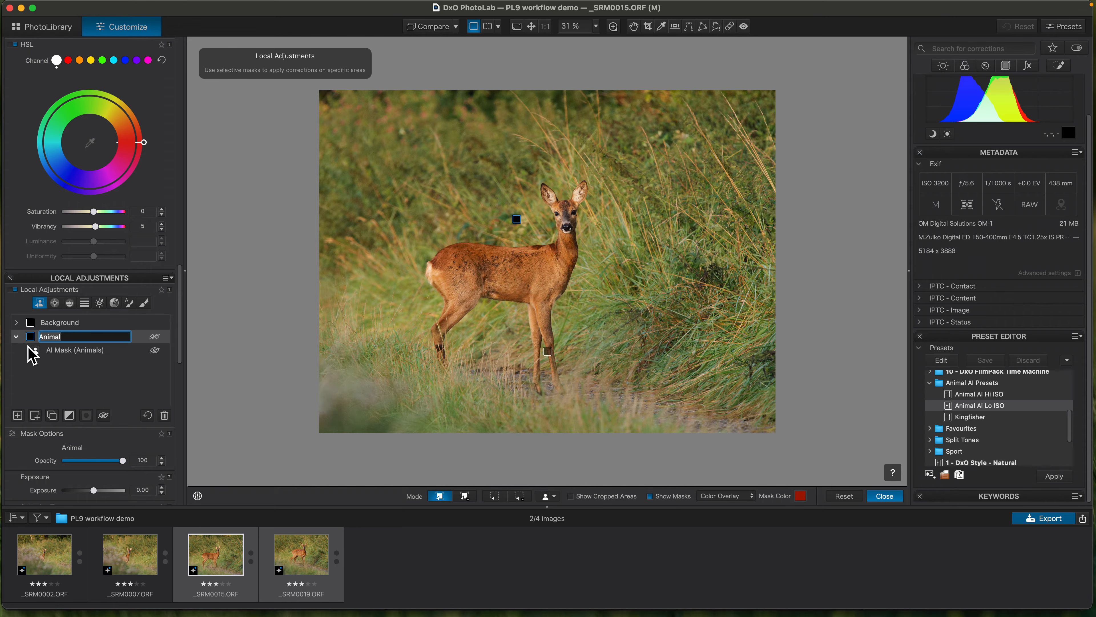
click(62, 353)
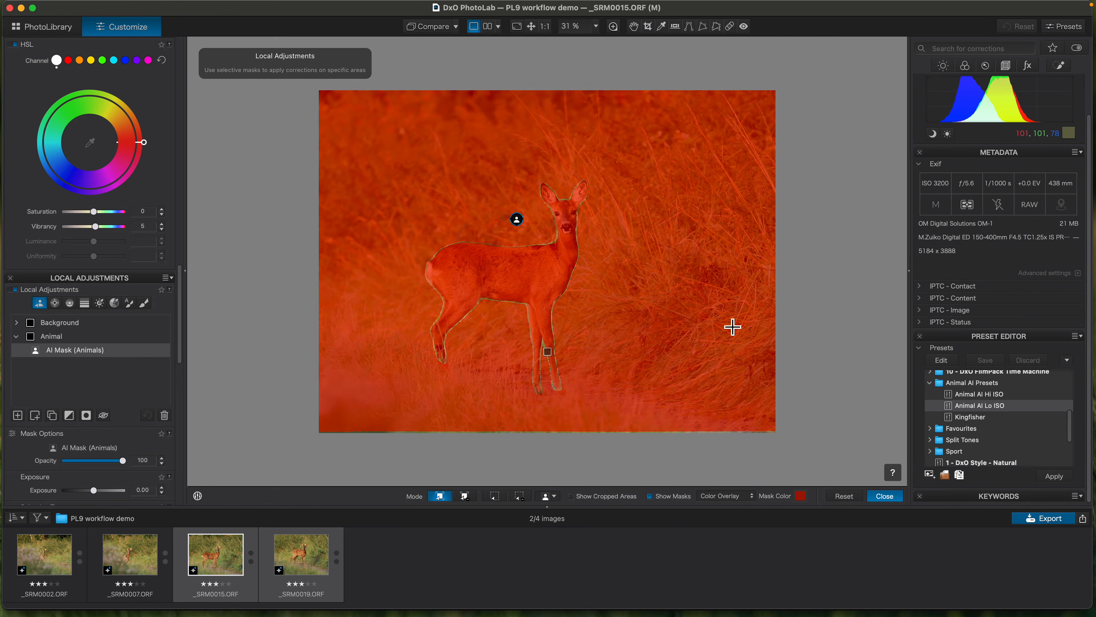
click(883, 497)
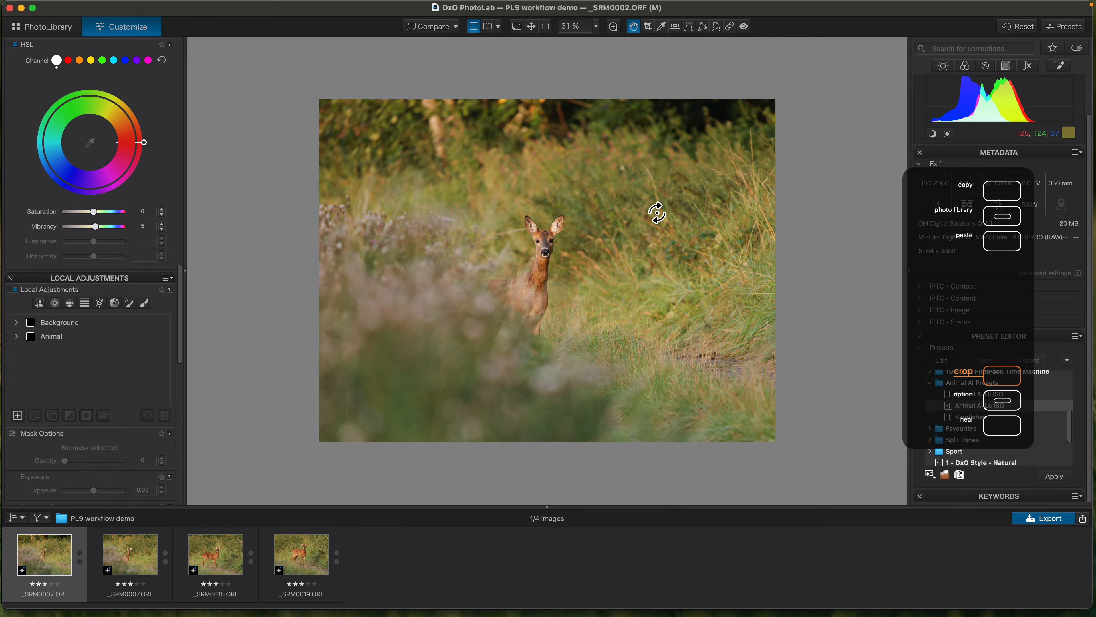
- Crop _SRM0002.ORF at its original ratio to about 3964 x 2971 px around the deer, placing it right of centre
key(c)
drag(849, 39, 725, 128)
drag(587, 259, 637, 293)
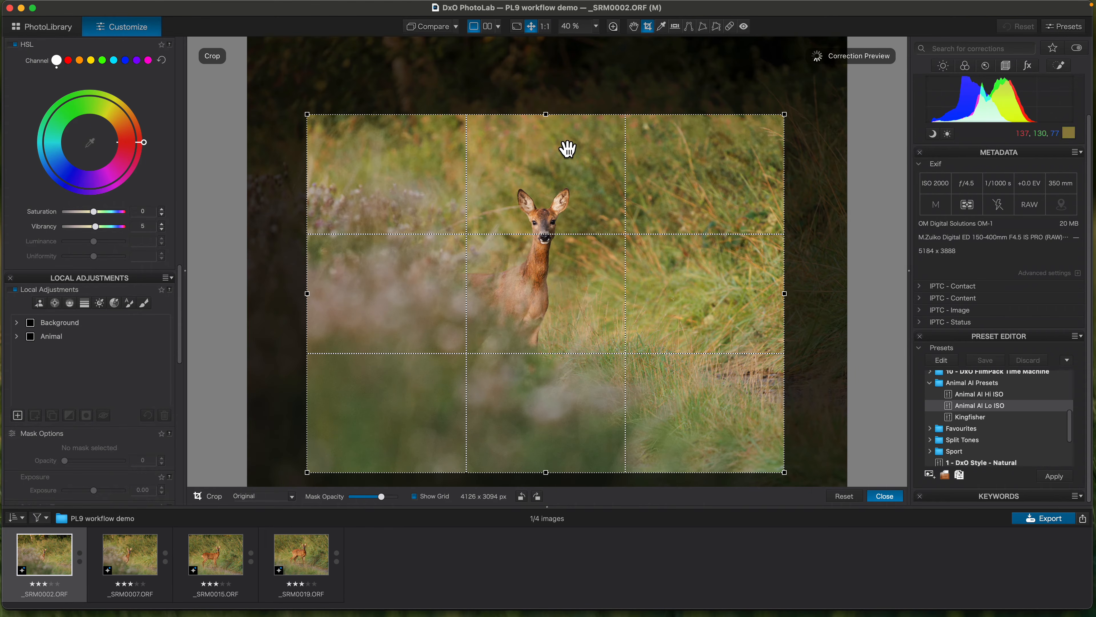
drag(557, 116, 539, 183)
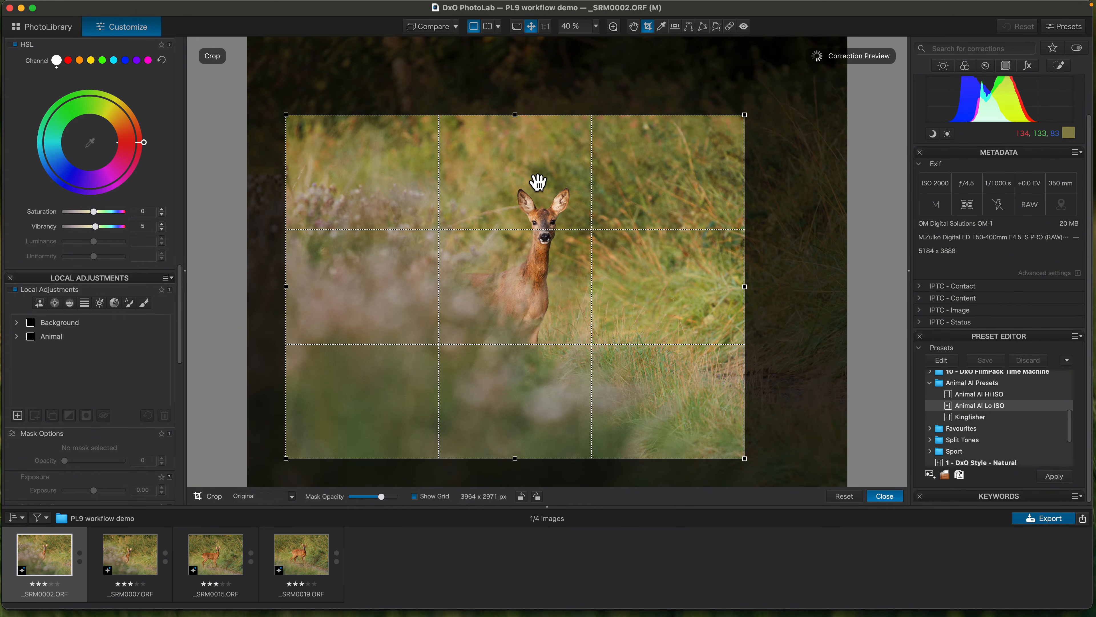
key(Return)
- Crop _SRM0007.ORF at its original ratio to about 4321 x 3240 px, with the deer right of centre
click(143, 562)
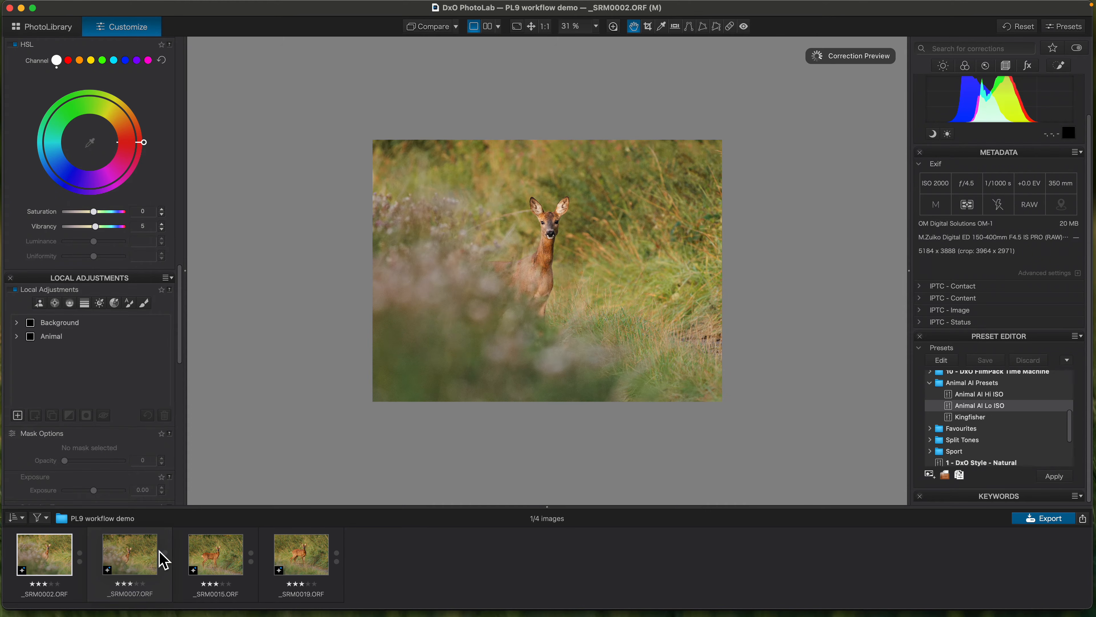
key(c)
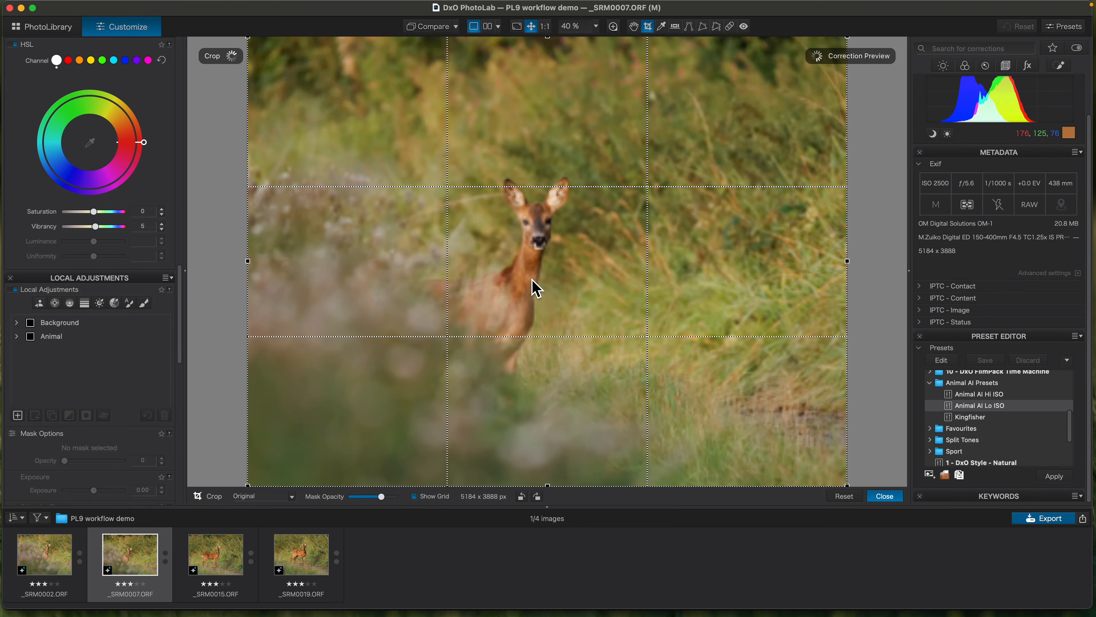
drag(554, 44, 543, 110)
drag(488, 214, 437, 228)
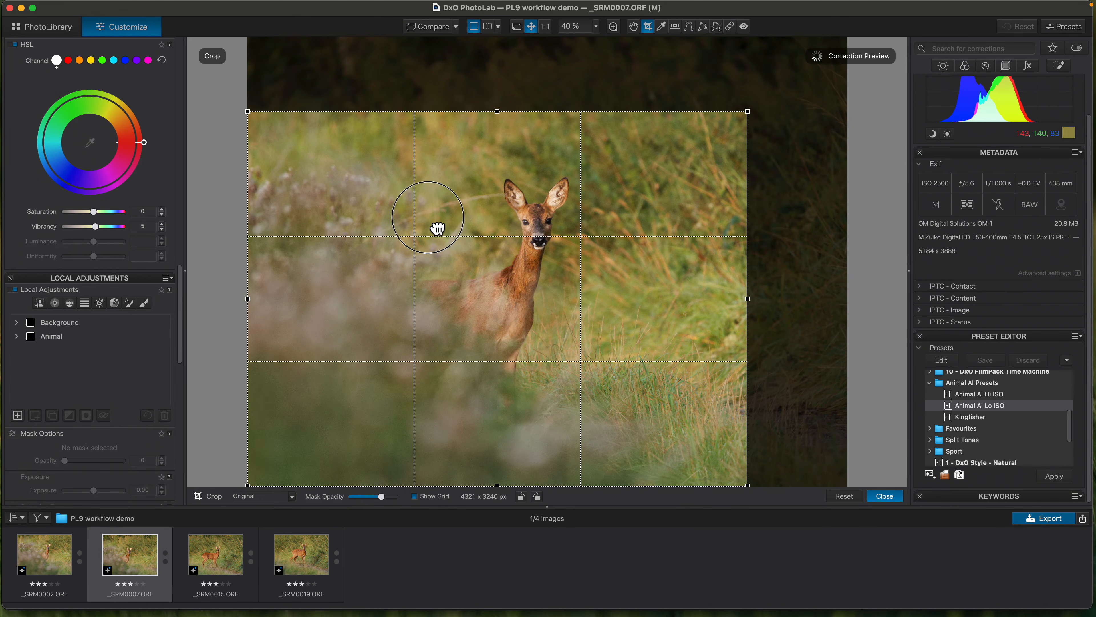
key(Return)
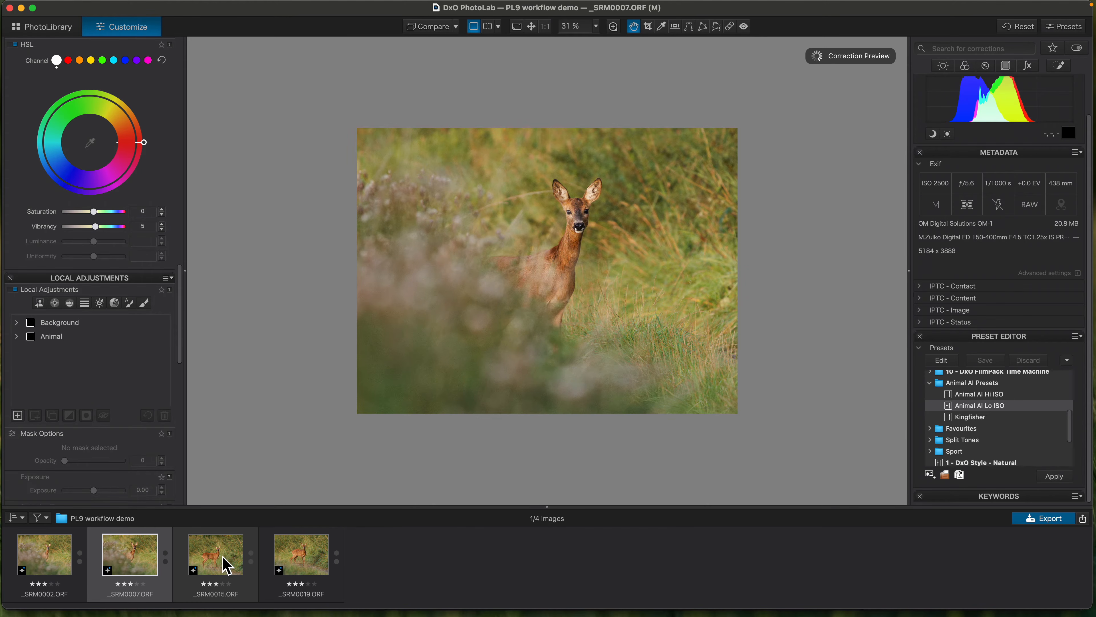
- Crop _SRM0015.ORF at its original ratio to about 4248 x 3187 px around the deer
click(221, 563)
key(c)
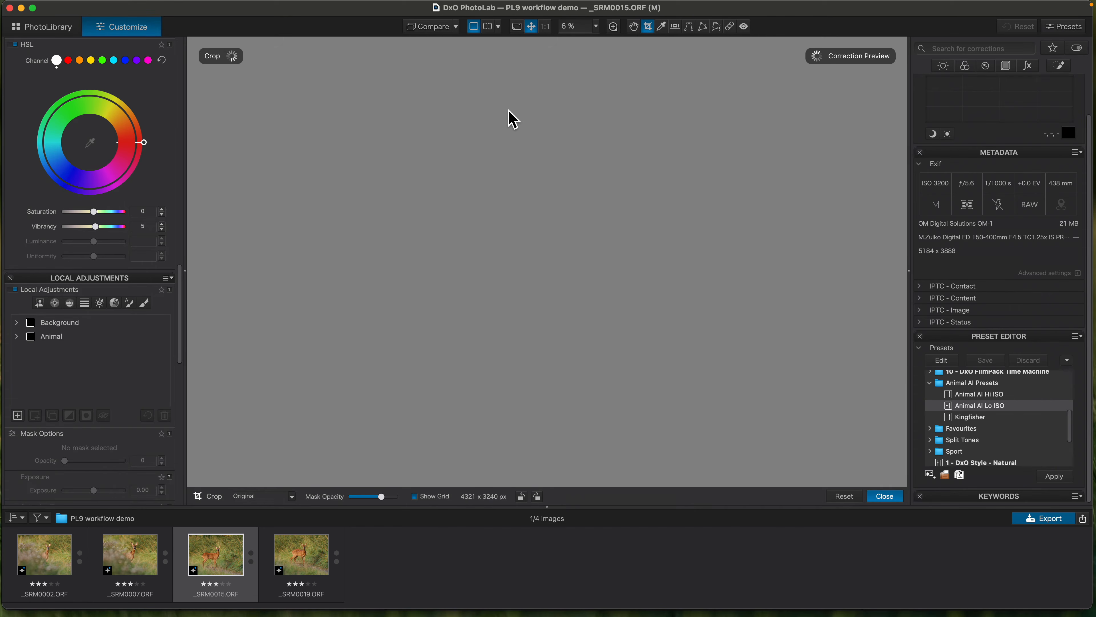
drag(553, 67, 535, 144)
key(Return)
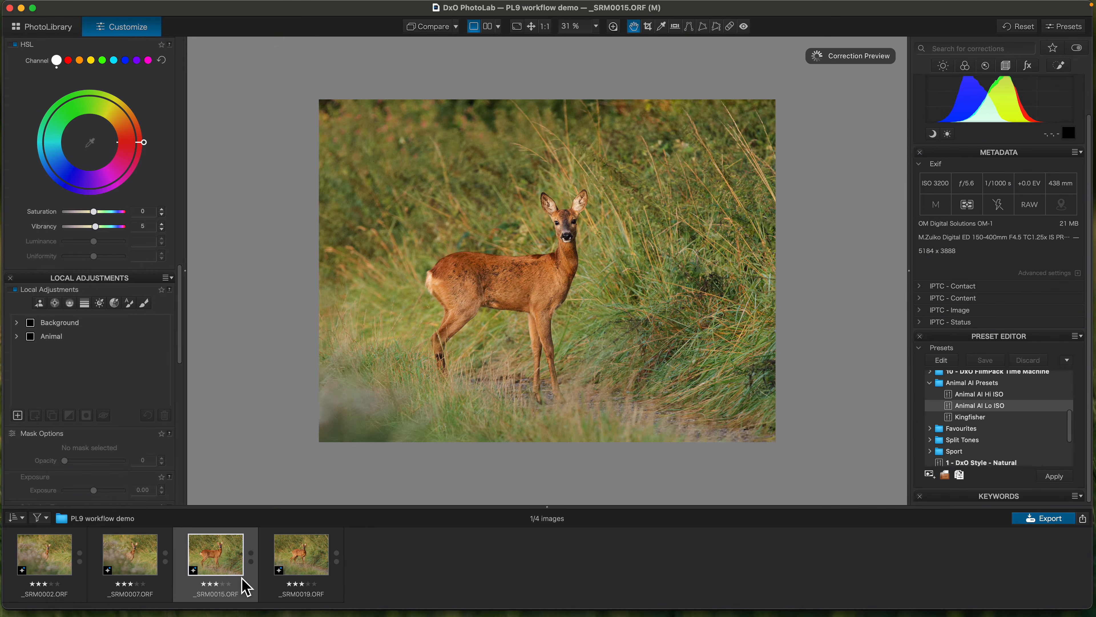
- Crop _SRM0019.ORF at its original ratio to about 4324 x 3245 px around the deer
click(298, 566)
key(c)
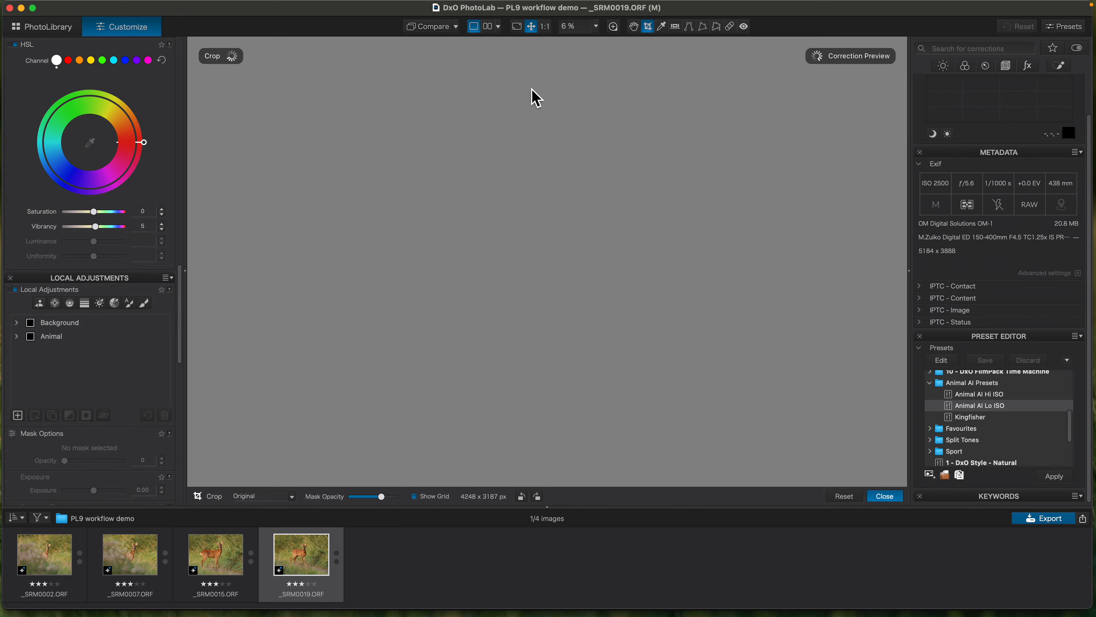
drag(559, 46, 552, 124)
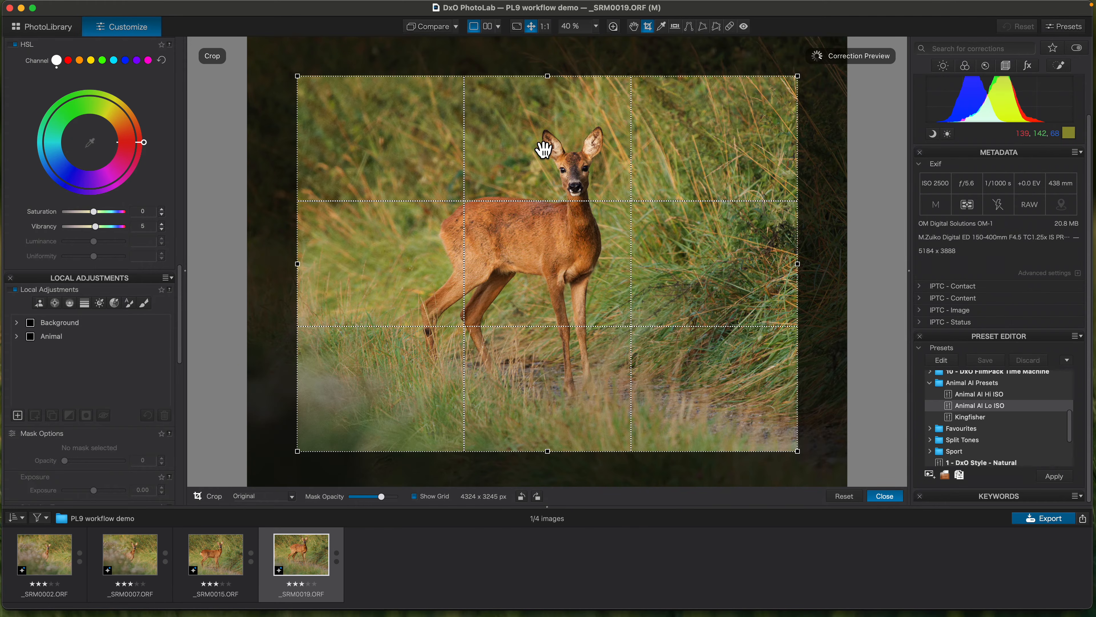
key(Return)
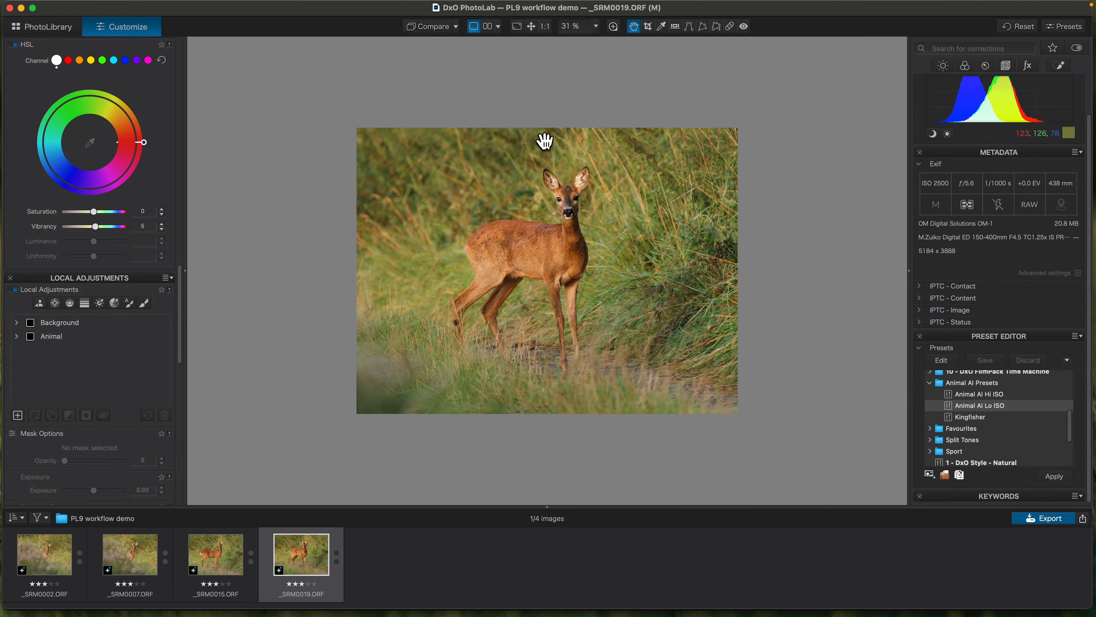
- In the photo library, expand the Crucial X9 drive's 2025 Raw folder and examine how its subfolders are organised
click(65, 30)
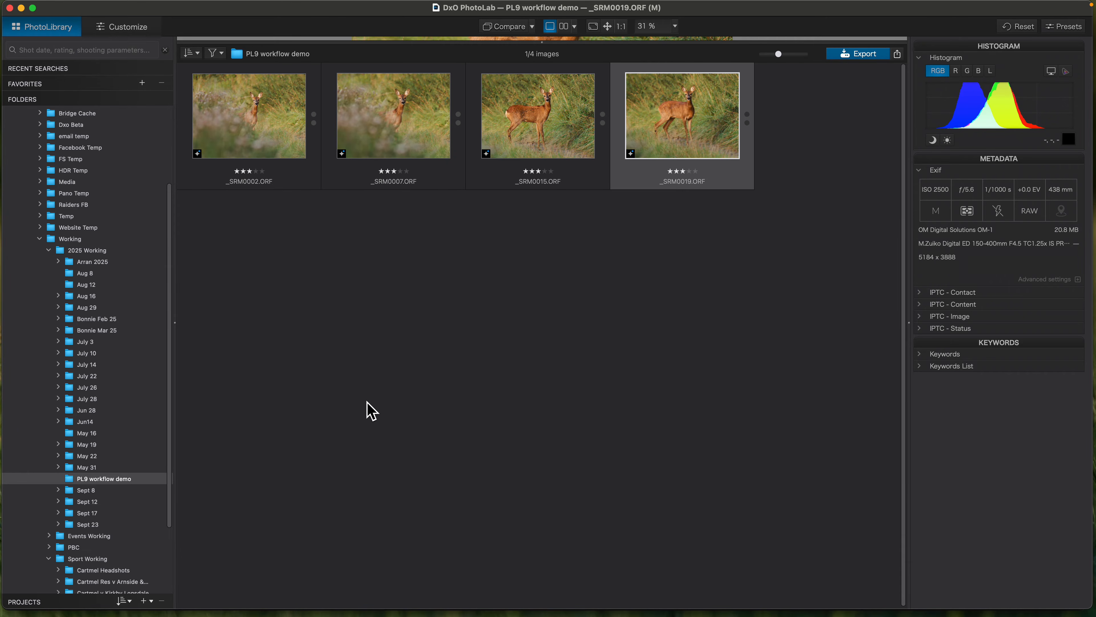
scroll(174, 302, up, 5)
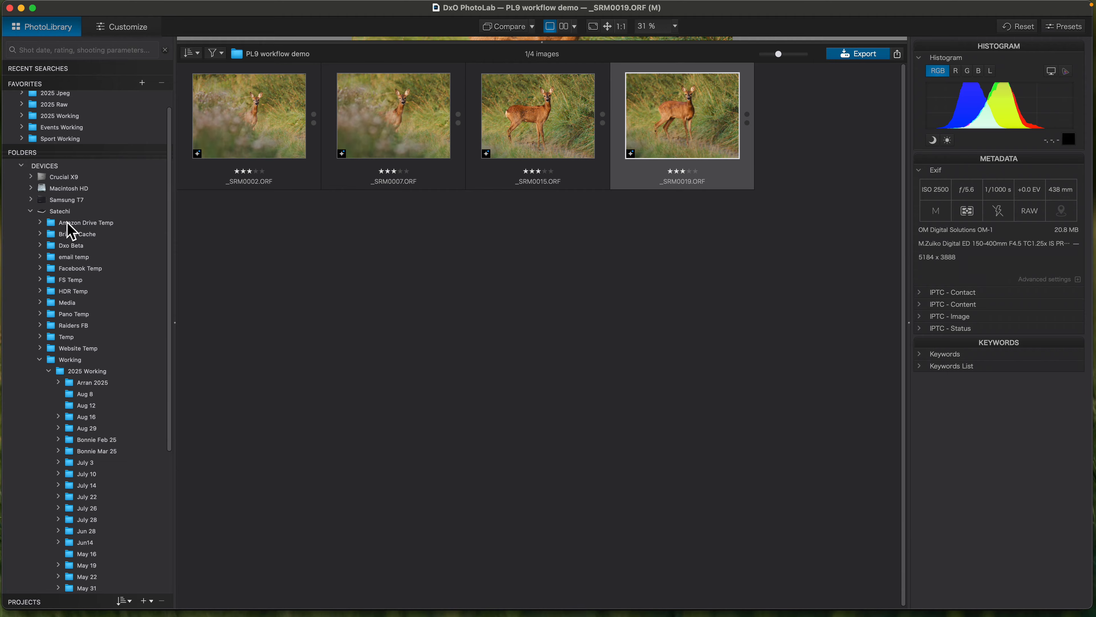
click(30, 177)
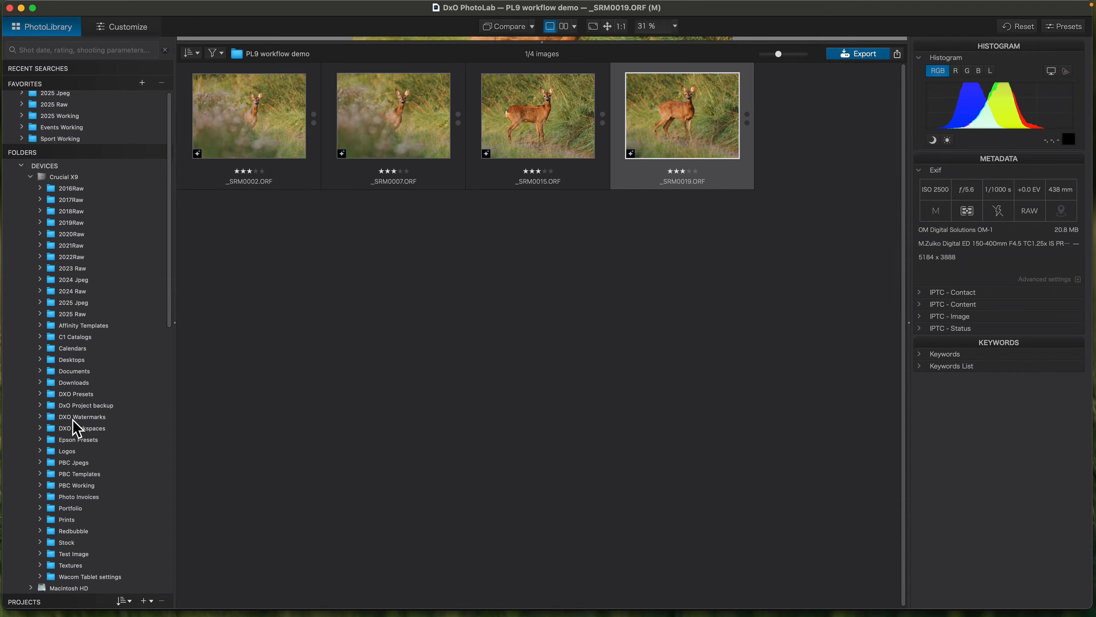
scroll(127, 269, down, 2)
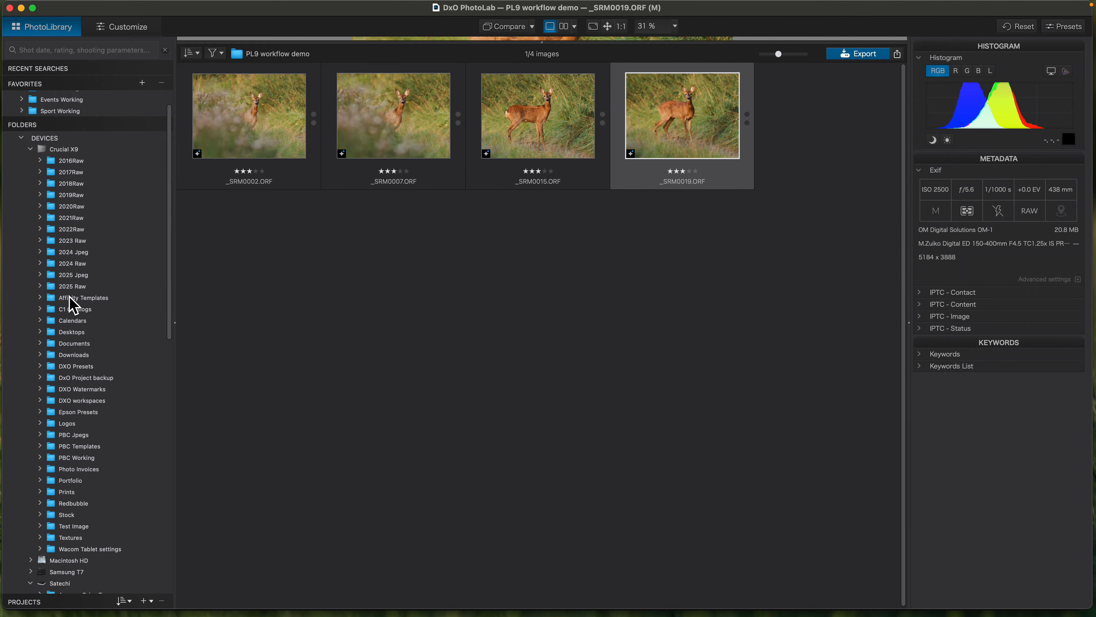
click(73, 288)
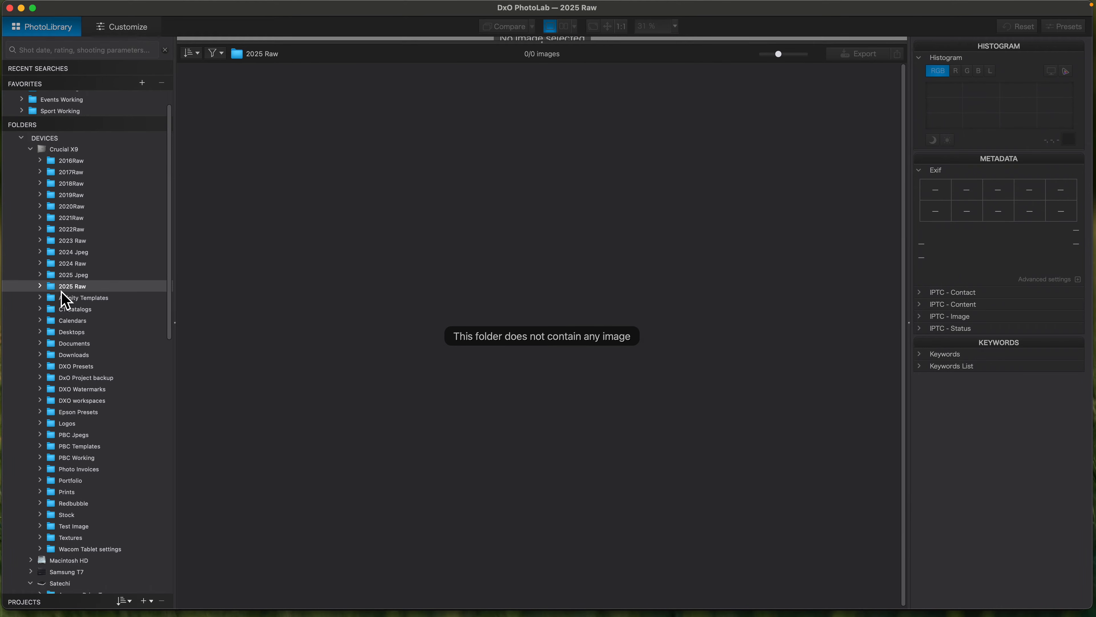
click(39, 285)
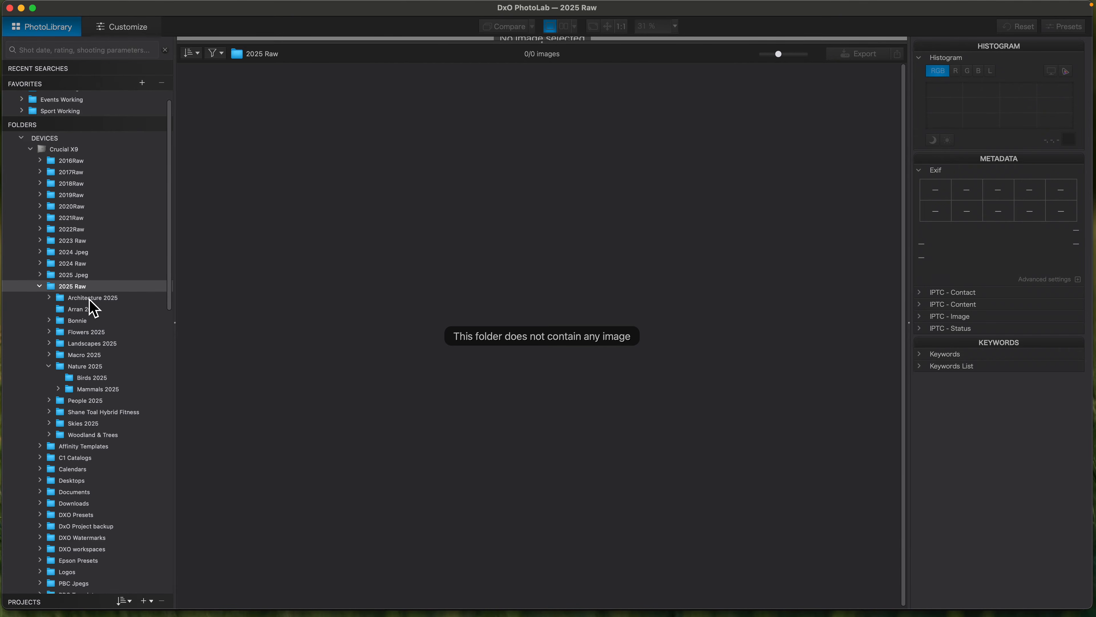
drag(174, 280, 172, 331)
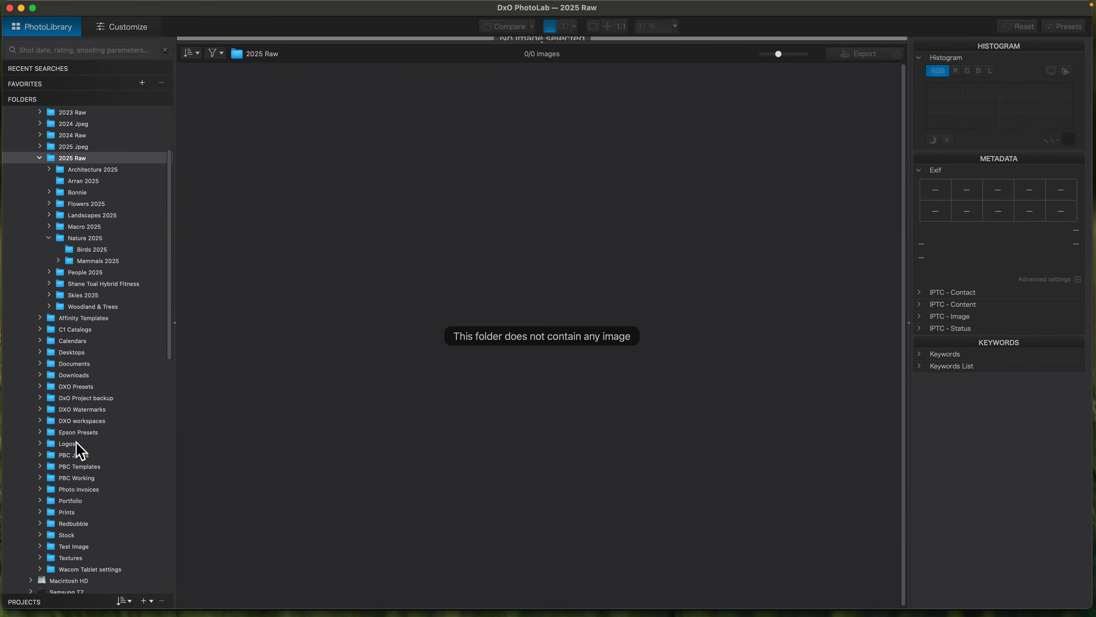
- Reopen the PL9 workflow demo folder under 2025 Working and select all four deer images
scroll(82, 447, down, 20)
scroll(85, 445, up, 15)
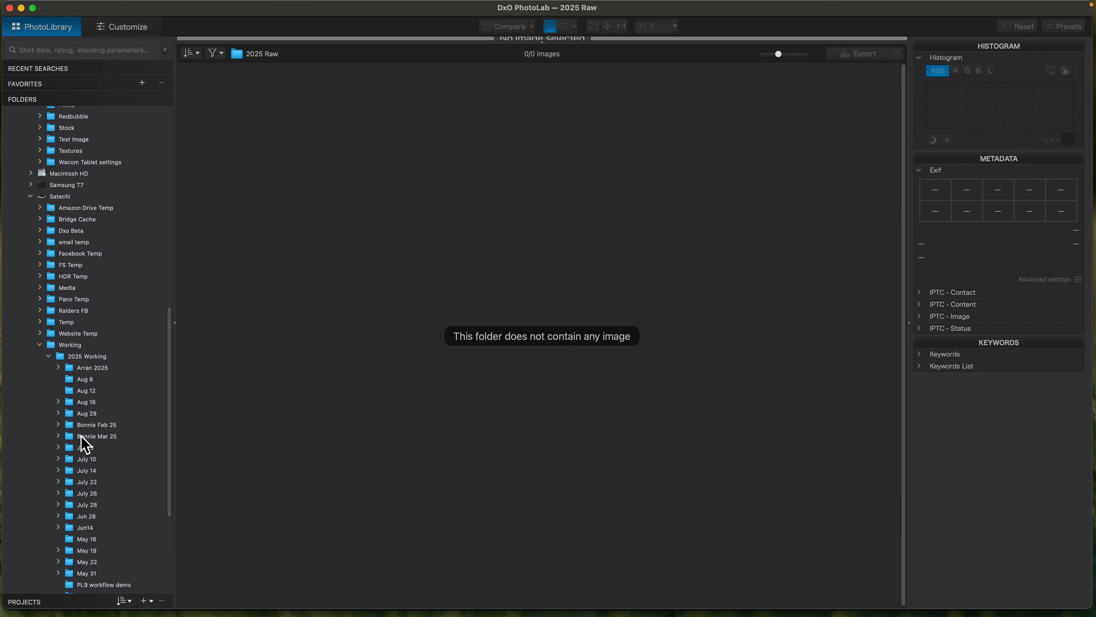
scroll(85, 444, up, 5)
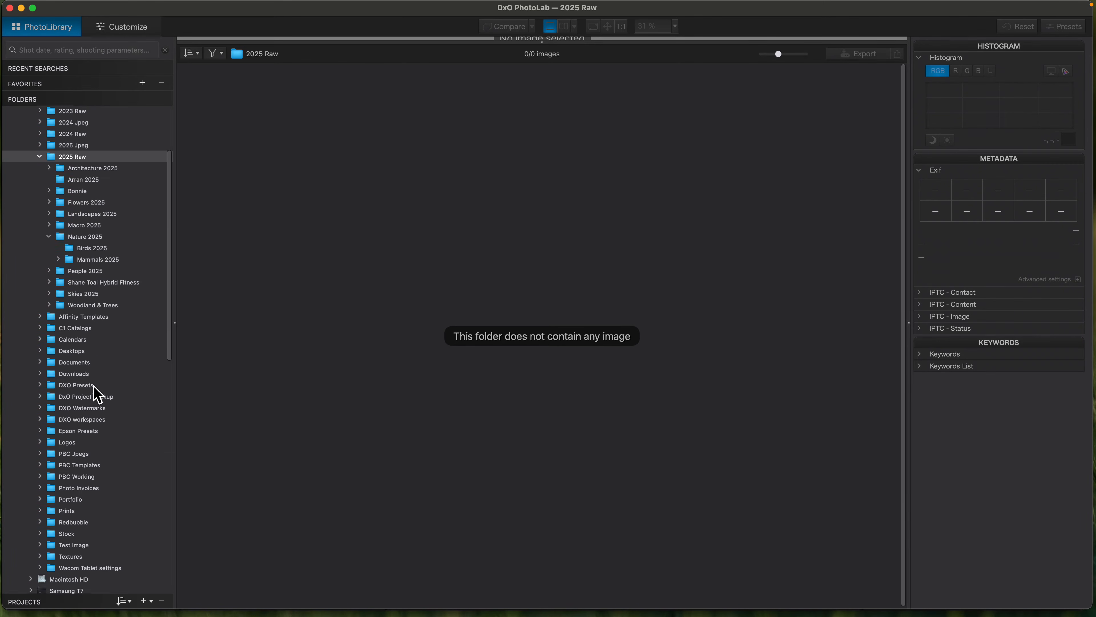
scroll(122, 453, down, 20)
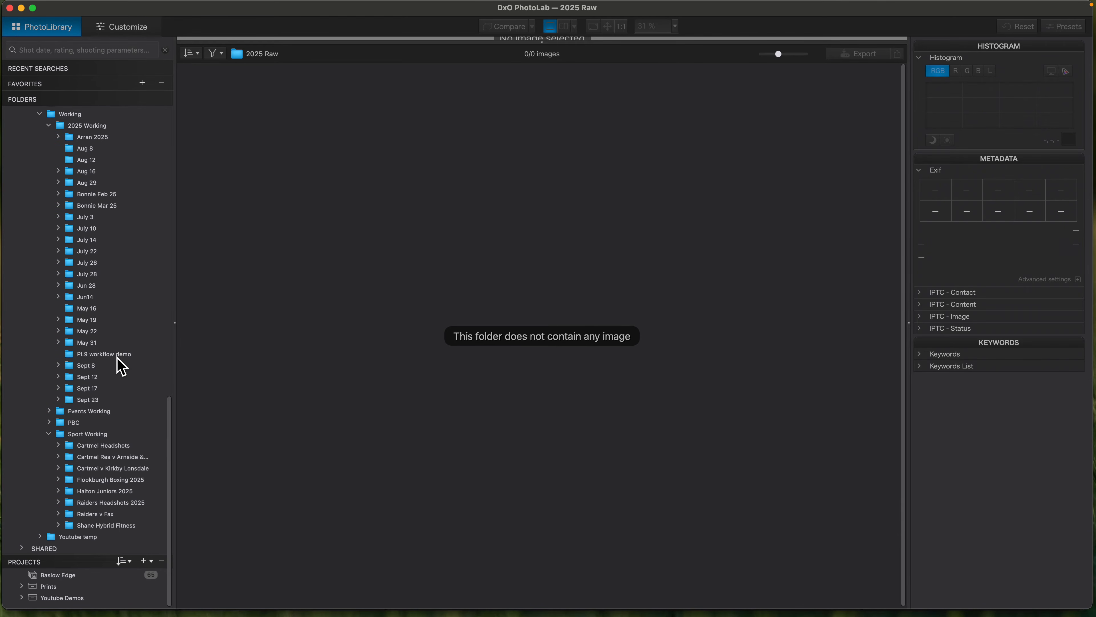
click(118, 356)
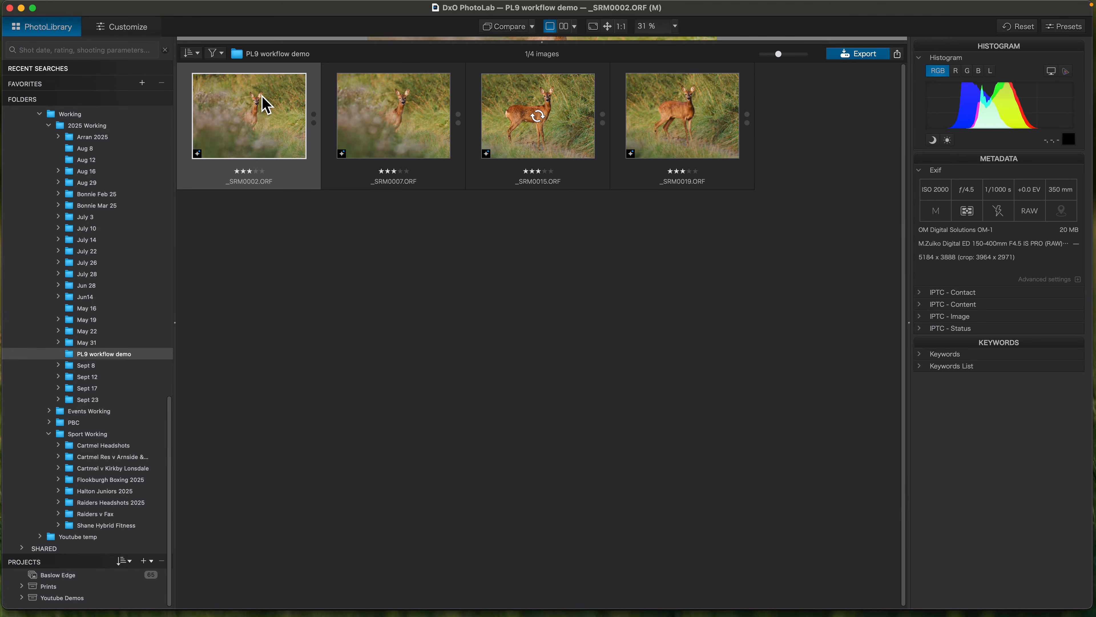
shift+click(713, 152)
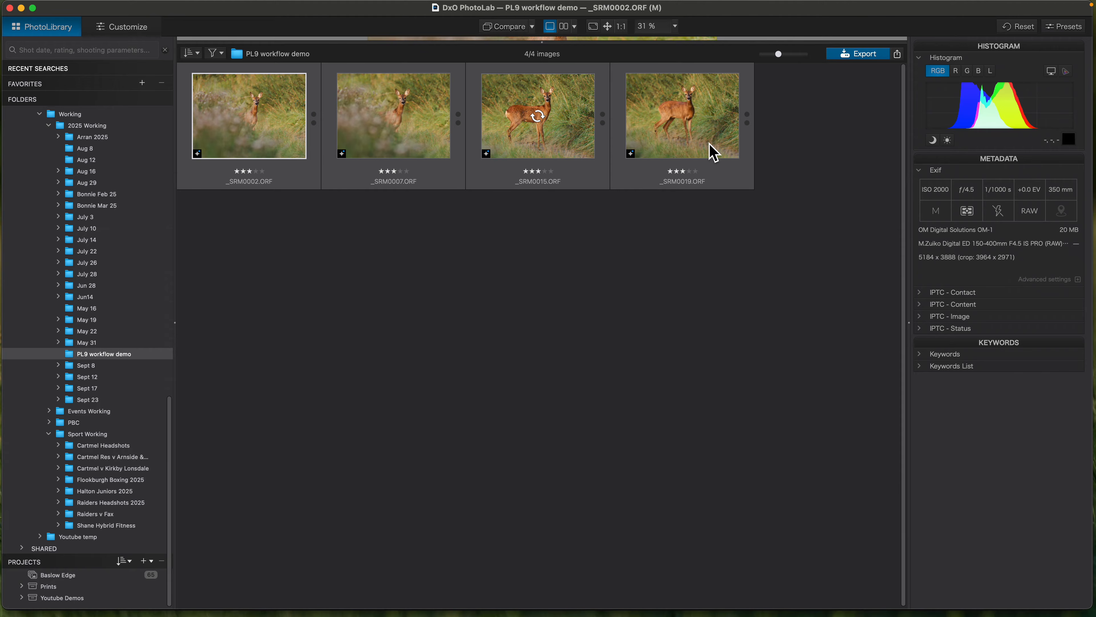
- Start a batch rename of the selected images and replace the name text with "Roe Deer" before the year and sequence tokens
right_click(713, 152)
click(743, 432)
click(441, 165)
key(BackSpace)
key(BackSpace)
key(BackSpace)
key(BackSpace)
key(BackSpace)
key(BackSpace)
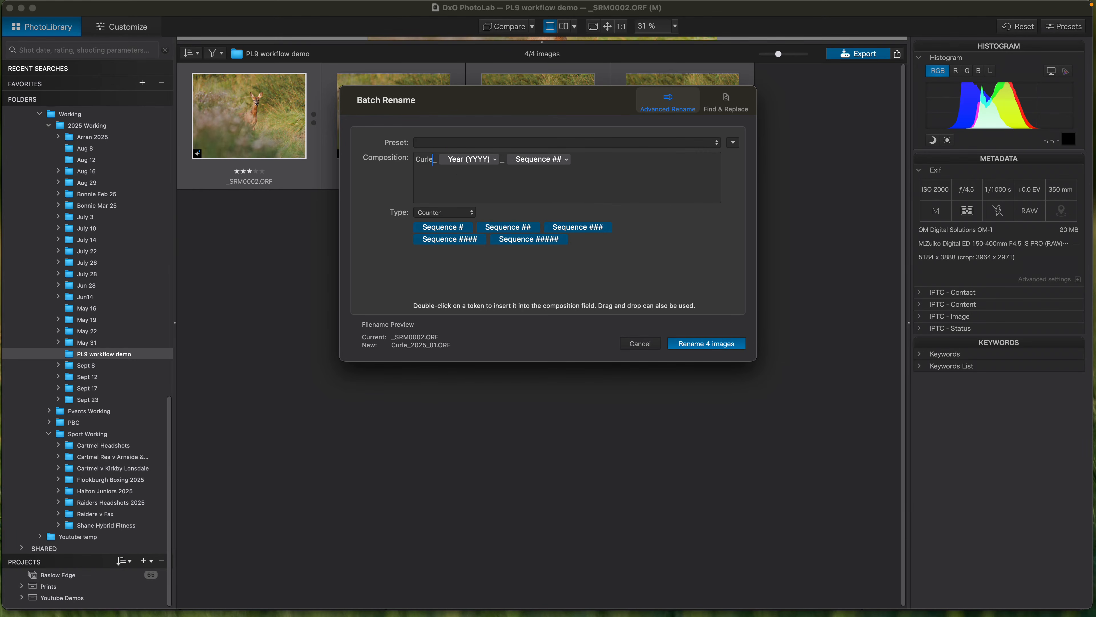
text(Roe Deer)
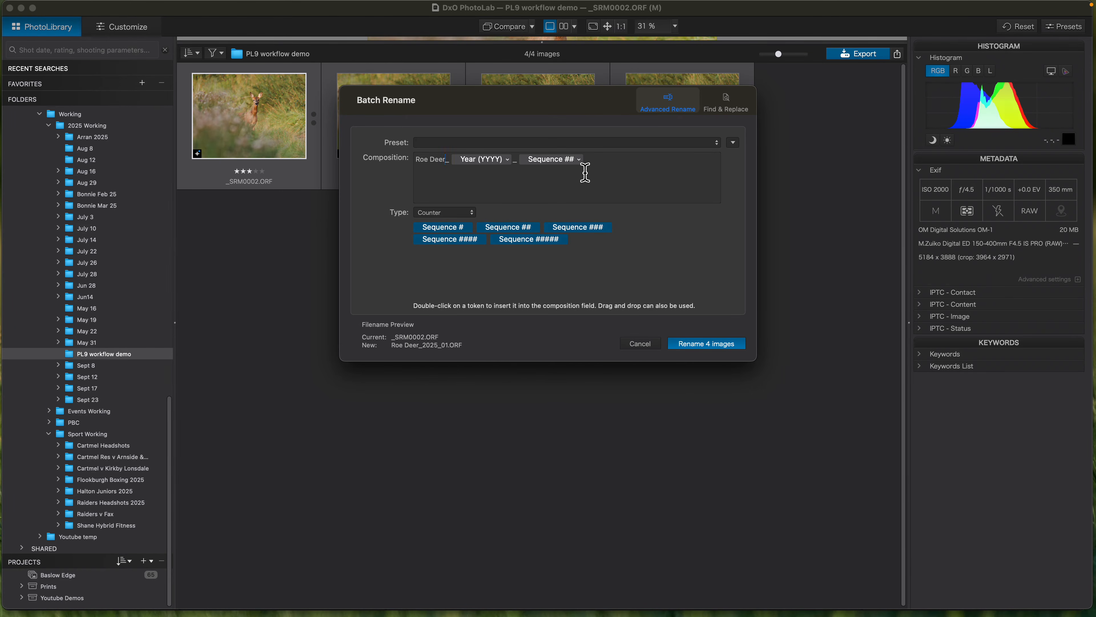
- Set the sequence counter to 3 digits starting from 1 and rename the four images
click(580, 160)
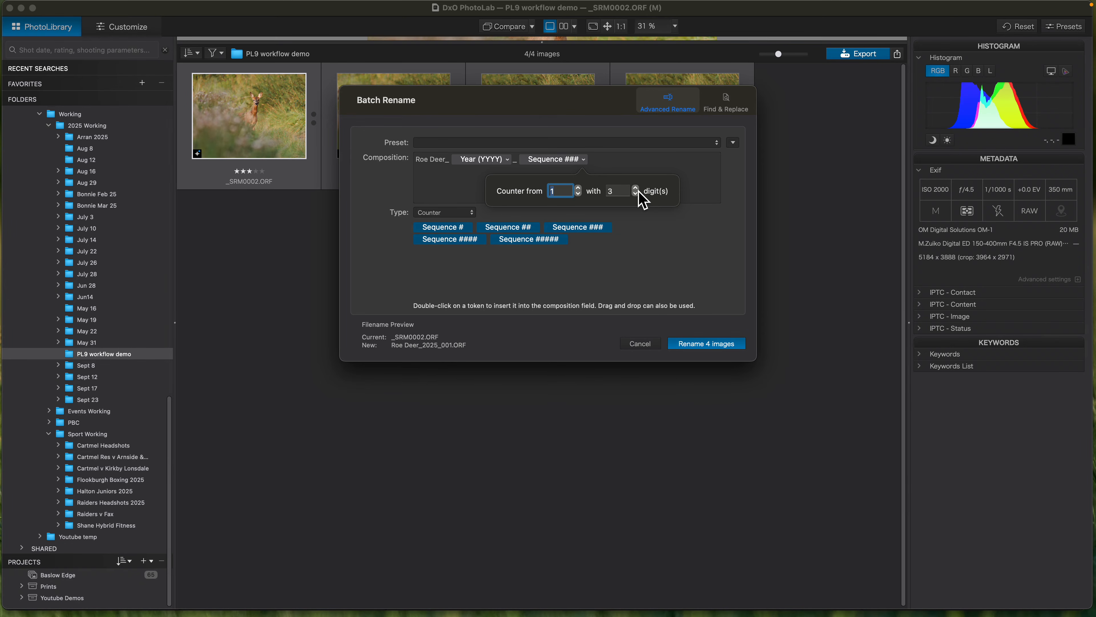
click(693, 358)
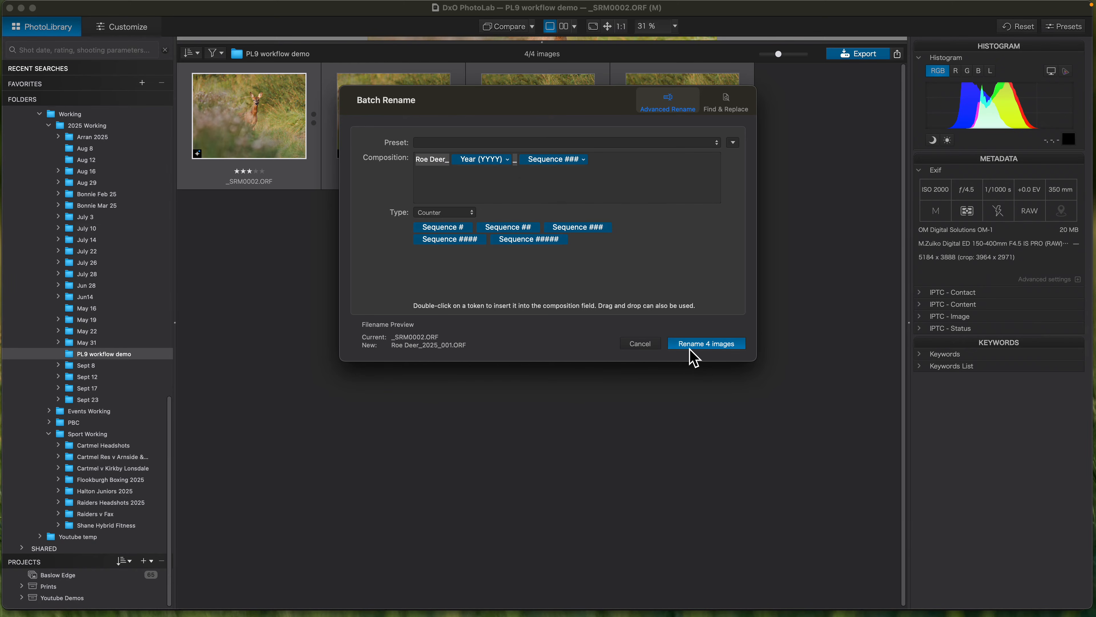
click(692, 346)
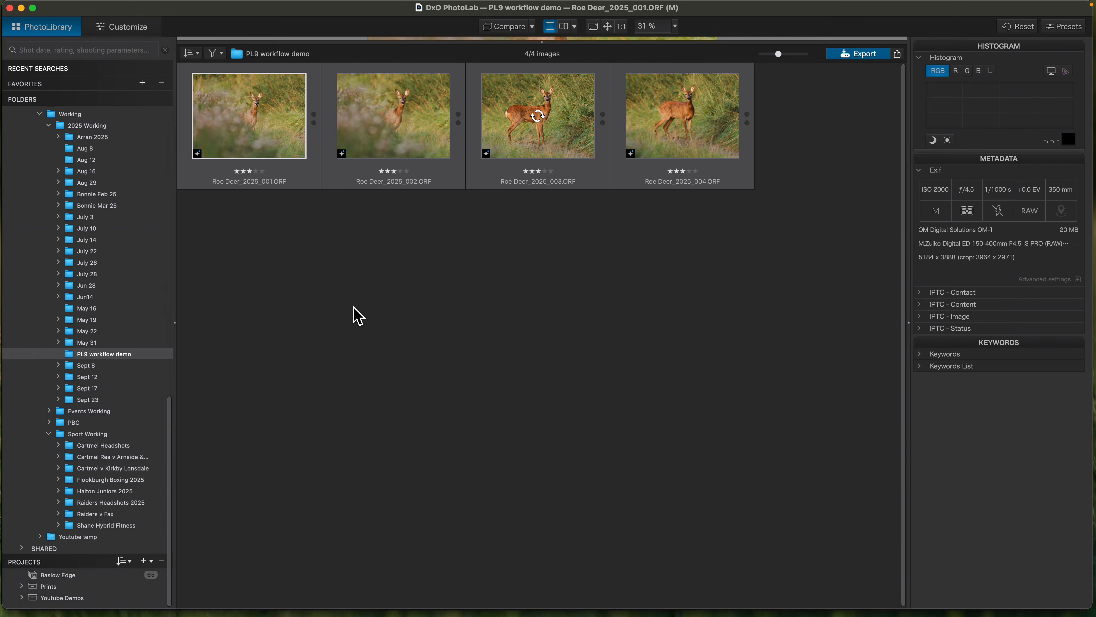
scroll(147, 296, up, 2)
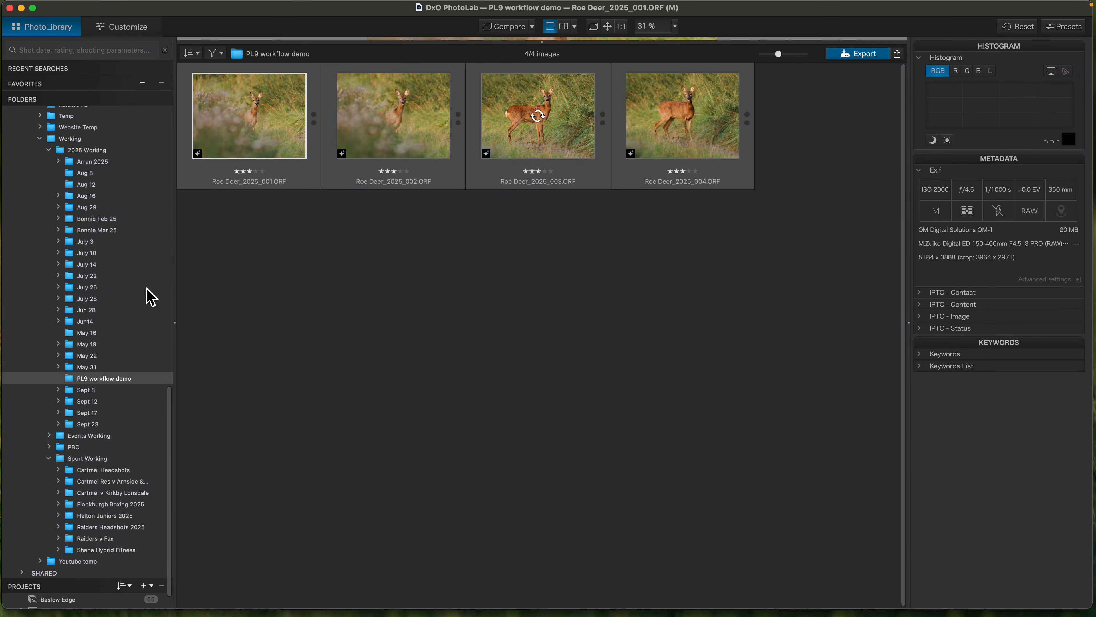
scroll(147, 295, up, 10)
scroll(147, 296, up, 5)
scroll(93, 220, up, 3)
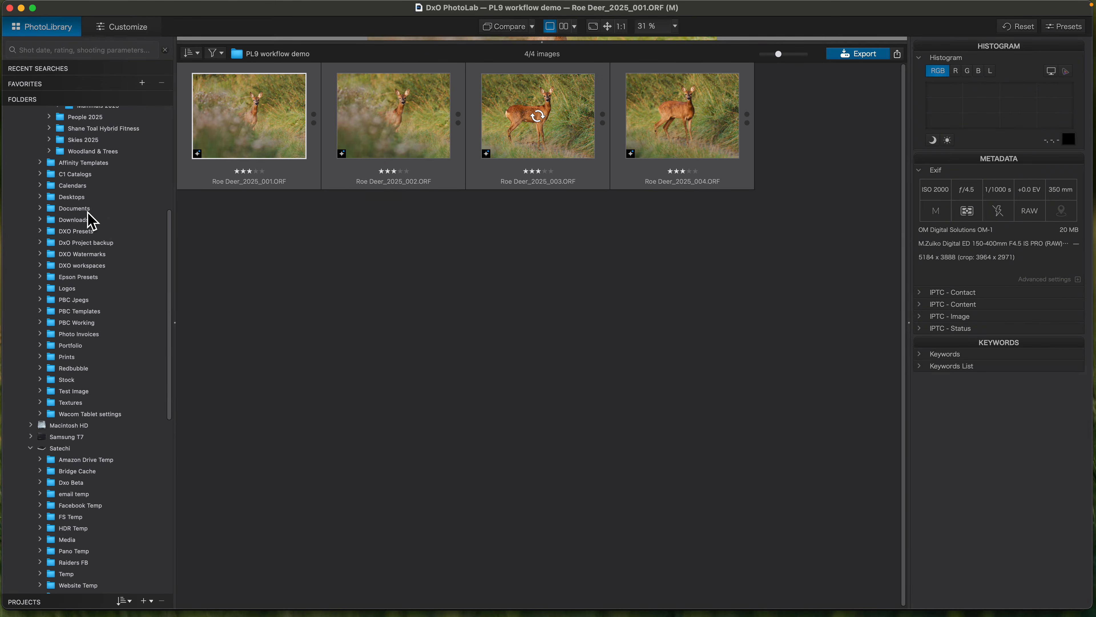
scroll(106, 218, up, 4)
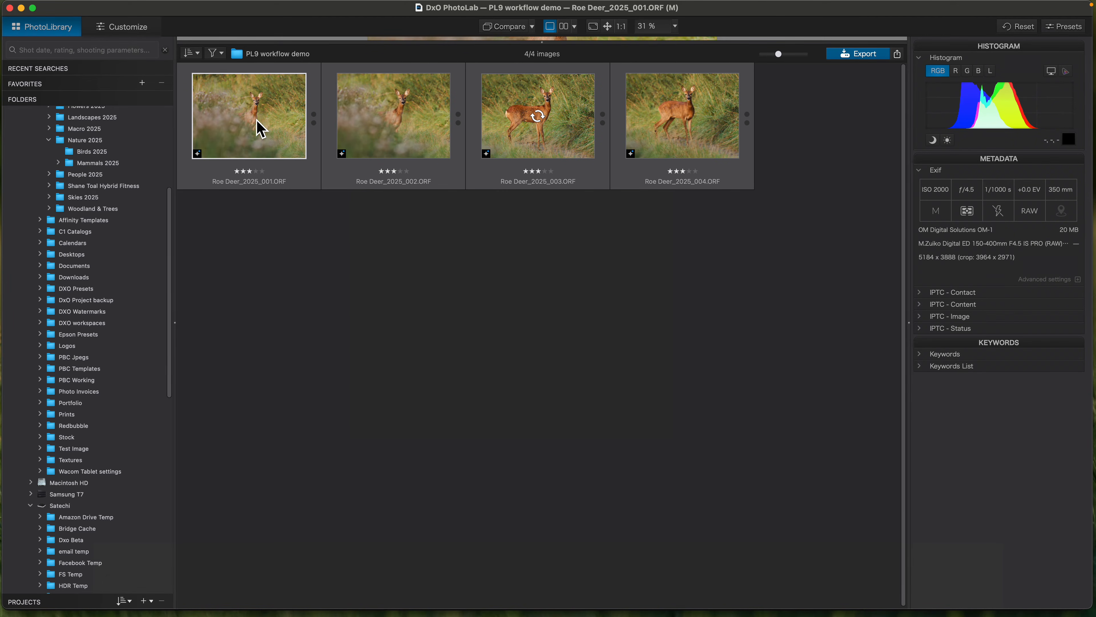
- Switch to Adobe Bridge and open the PL9 workflow demo folder under Satechi, Working, 2025 Working
mouse_move(474, 592)
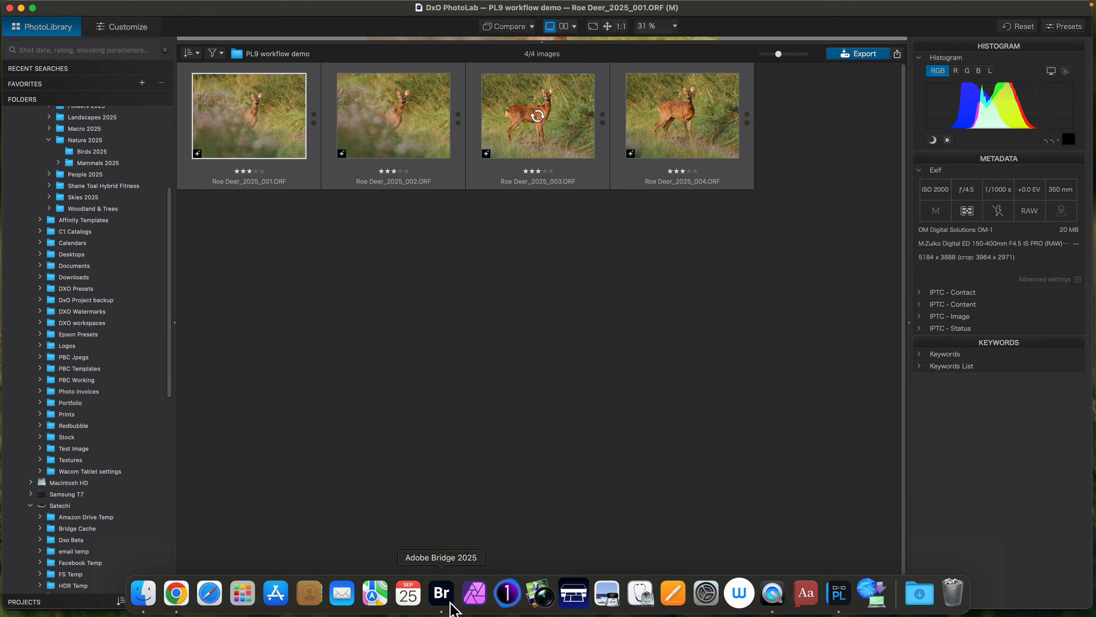
click(441, 592)
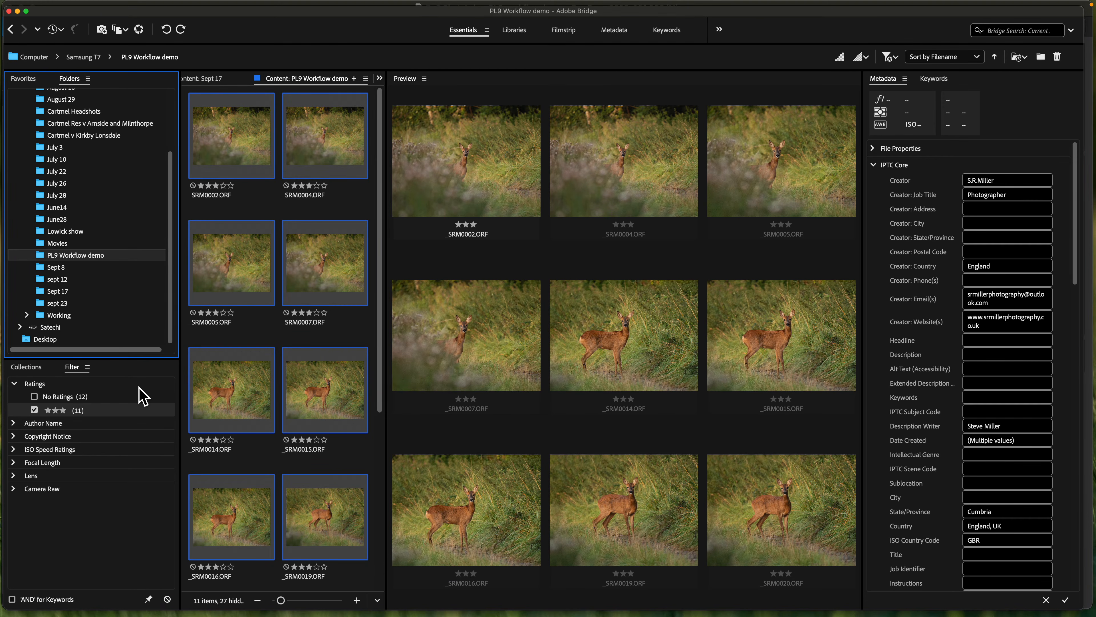
click(19, 327)
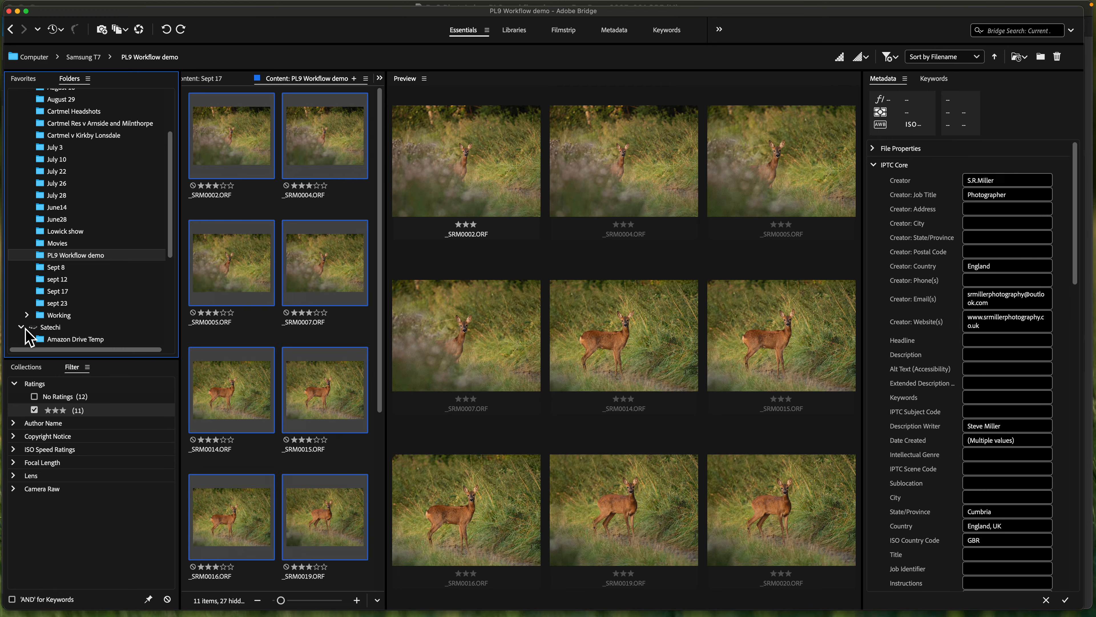
scroll(93, 322, down, 5)
click(27, 315)
scroll(121, 311, down, 2)
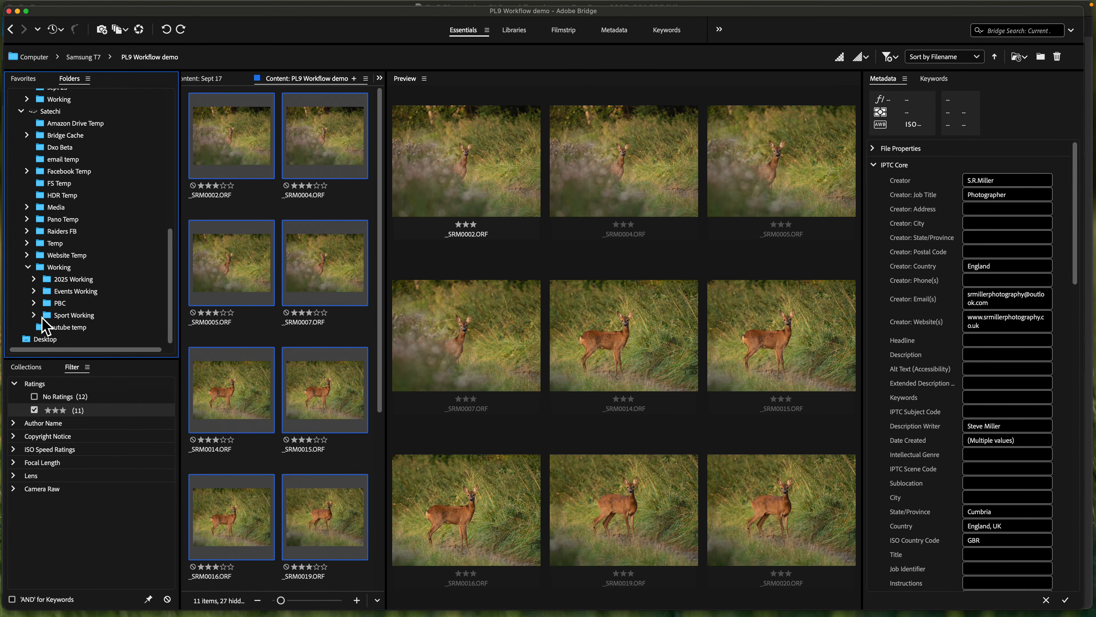
click(33, 279)
scroll(125, 285, down, 3)
click(117, 258)
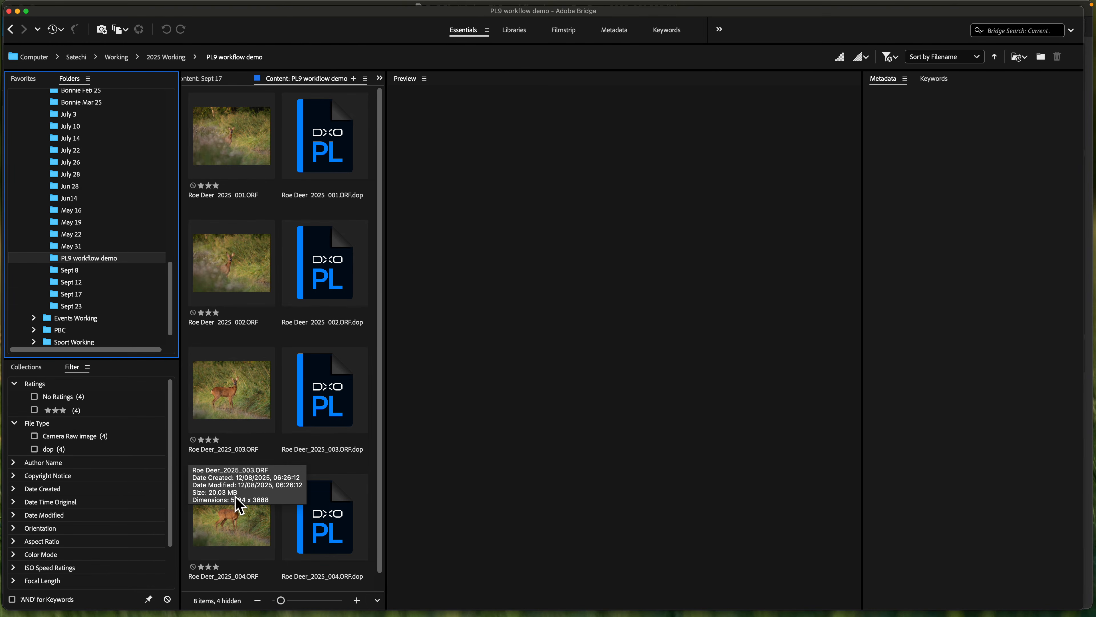
- Filter the folder to three-star Camera Raw images and select all four Roe Deer files
click(34, 410)
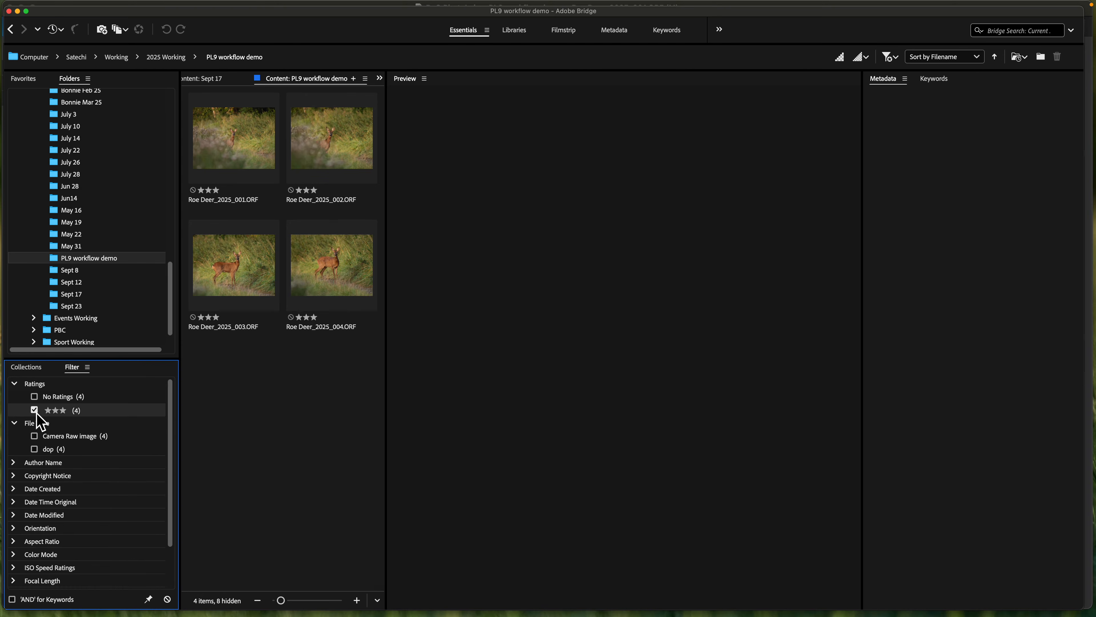
click(35, 436)
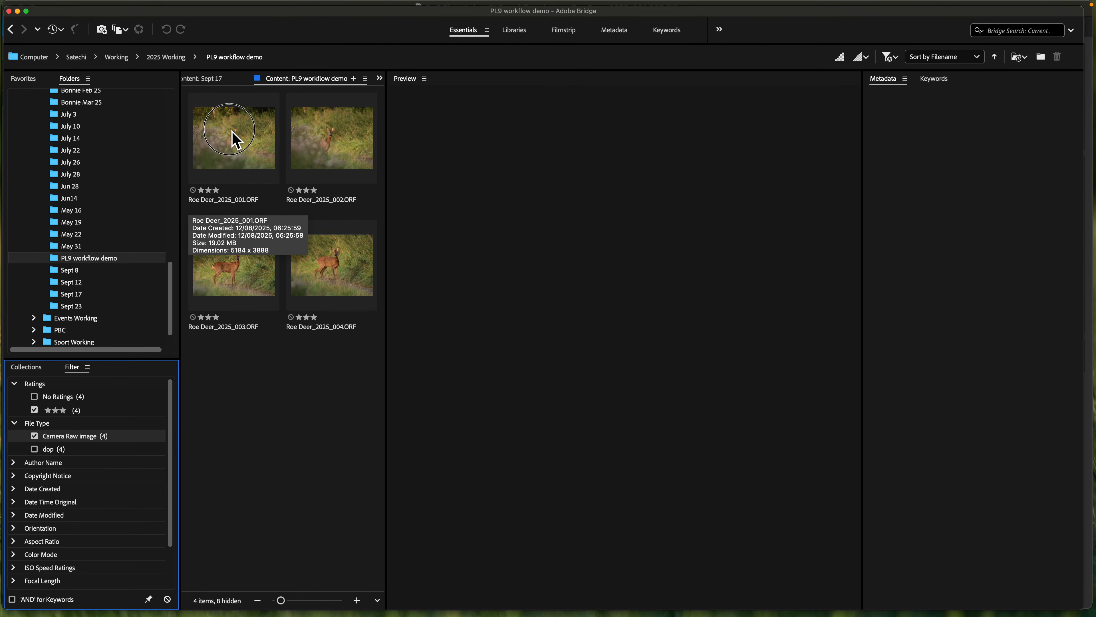
click(233, 139)
shift+click(361, 289)
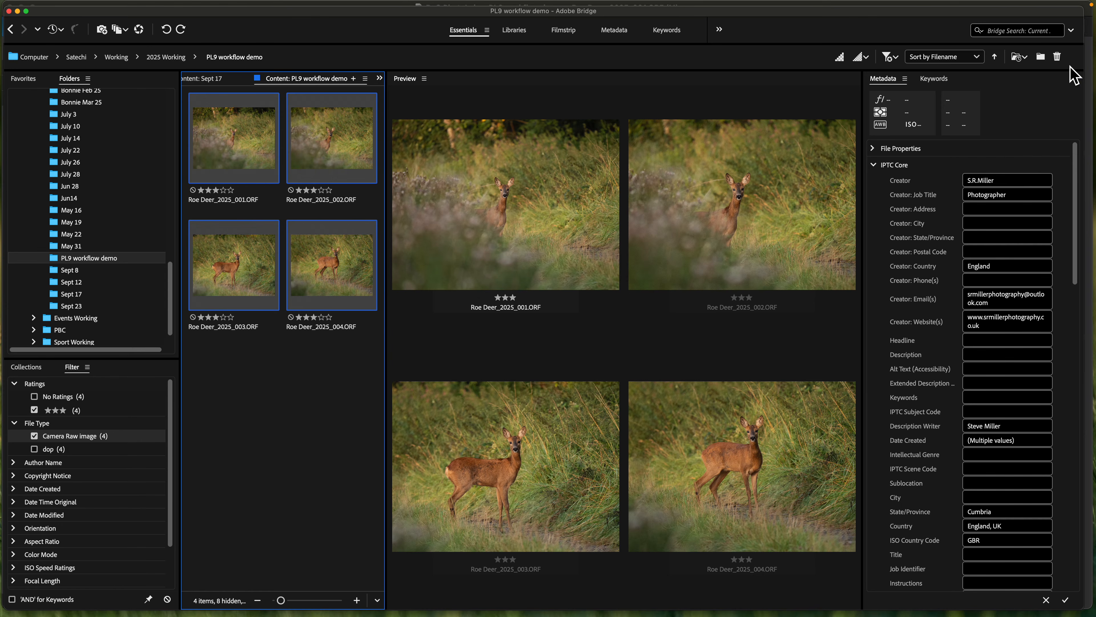
- Assign the keywords Mammal, Deer, Roe deer, Capreolus capreolus and Doe to the four selected Roe Deer files
click(936, 79)
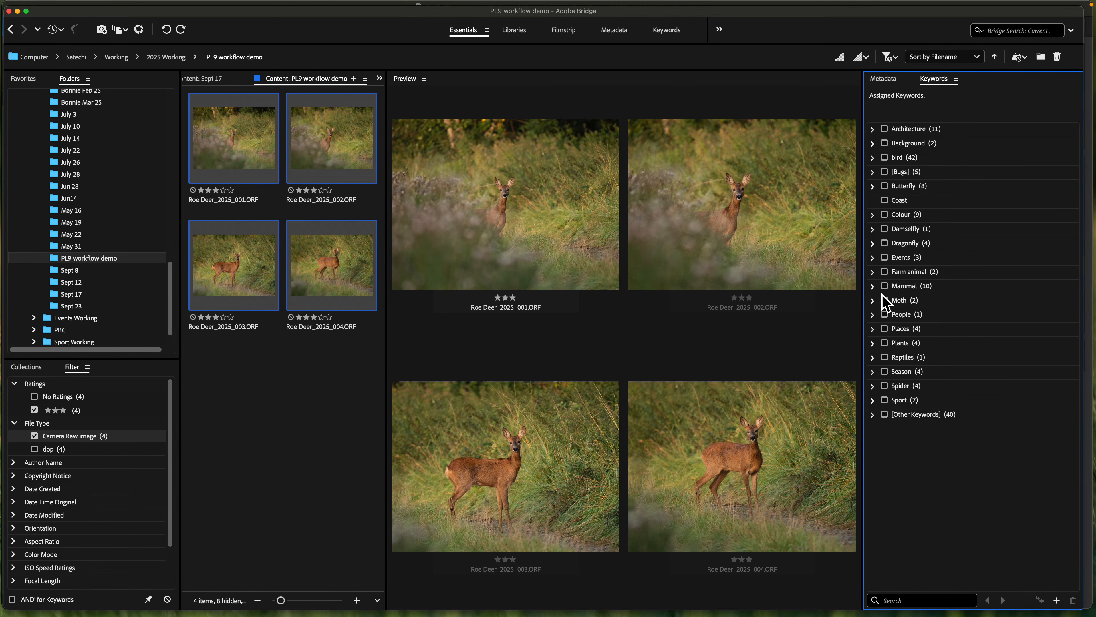
click(873, 286)
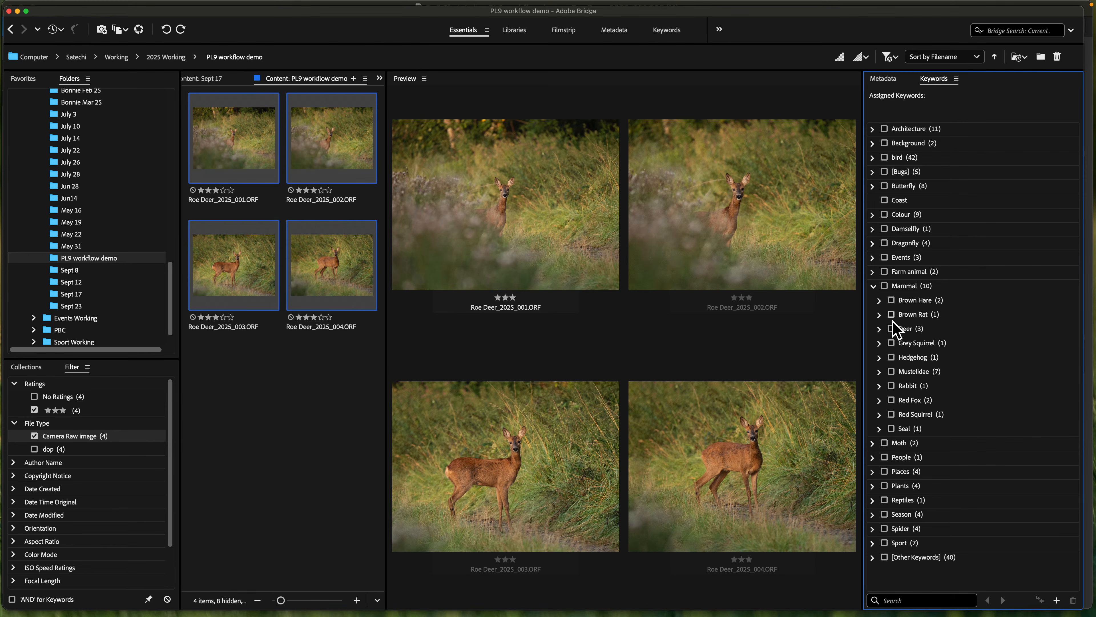
click(881, 331)
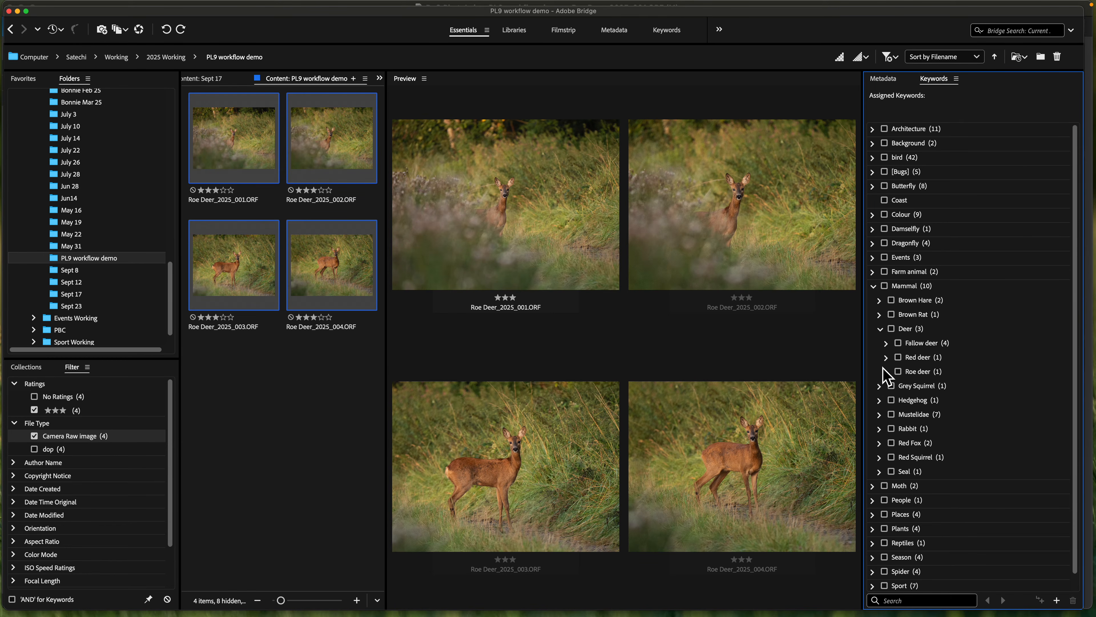
click(887, 372)
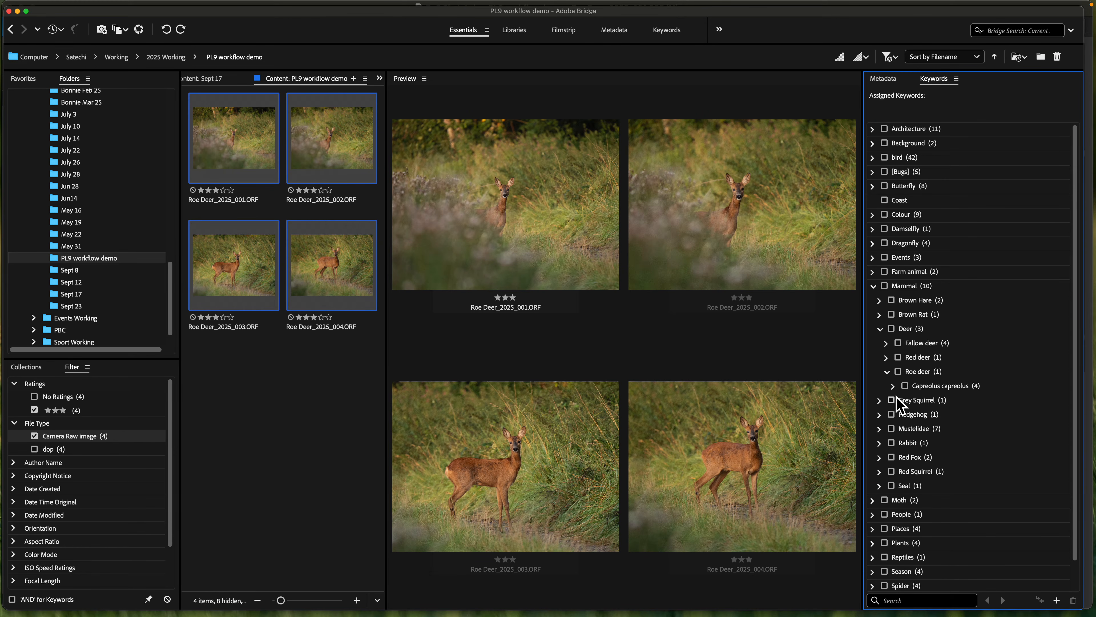
click(893, 387)
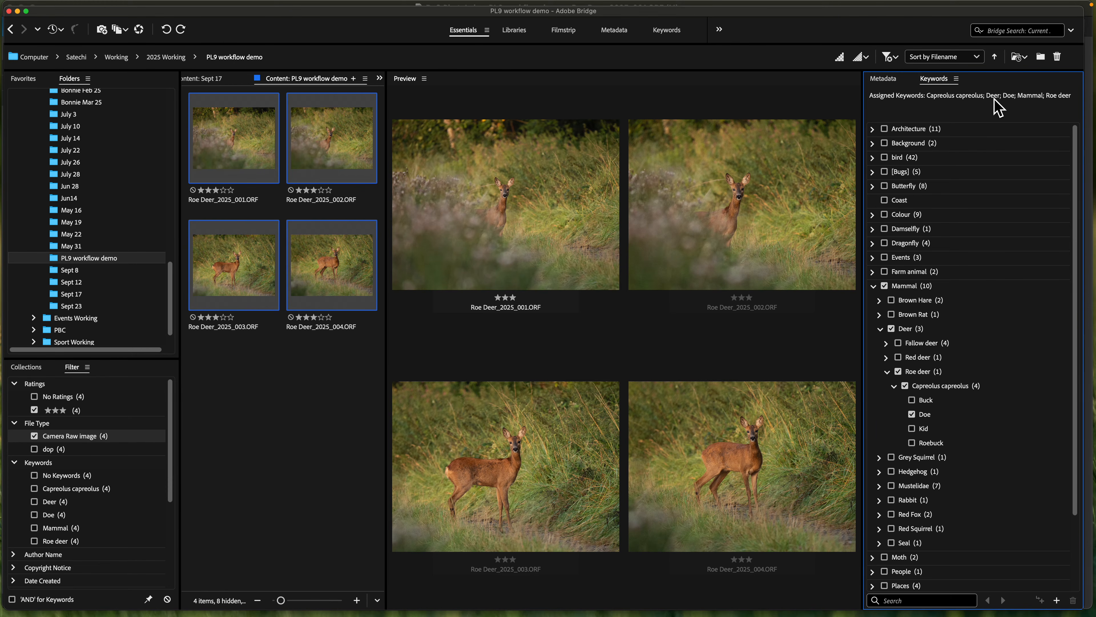
- Close the Bridge window to return to DxO PhotoLab, and expand the assigned keywords and the Keywords List for Roe Deer_2025_001.ORF
click(10, 13)
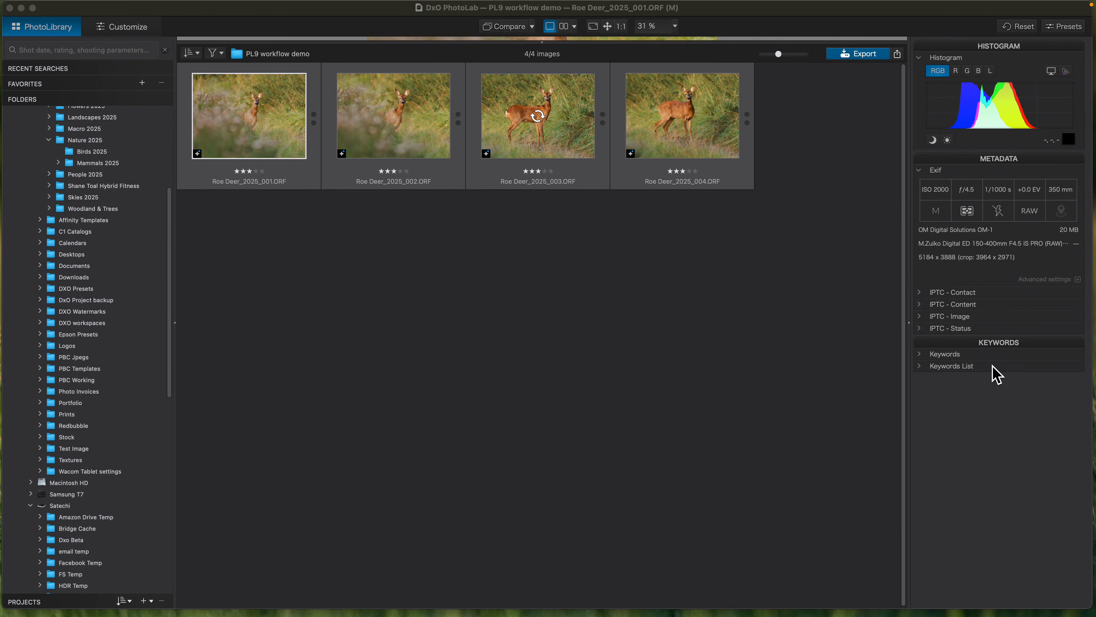
click(983, 356)
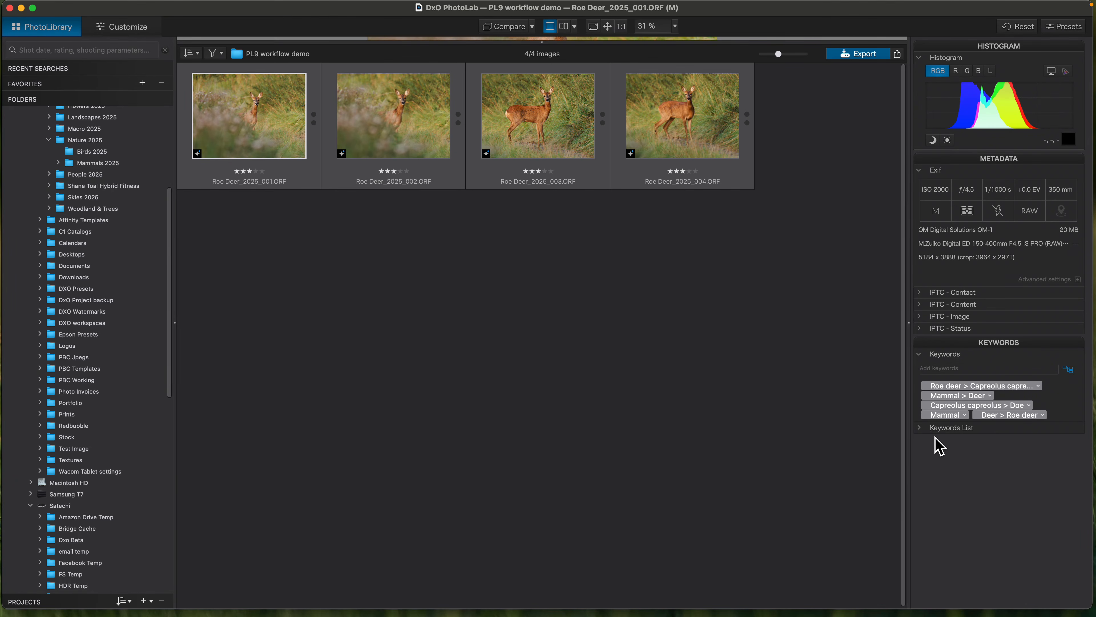
click(921, 432)
- Examine how the keywords are organised in PhotoLab's Keywords List, from the Mammal entries back to those starting with D and E
scroll(1041, 523, up, 5)
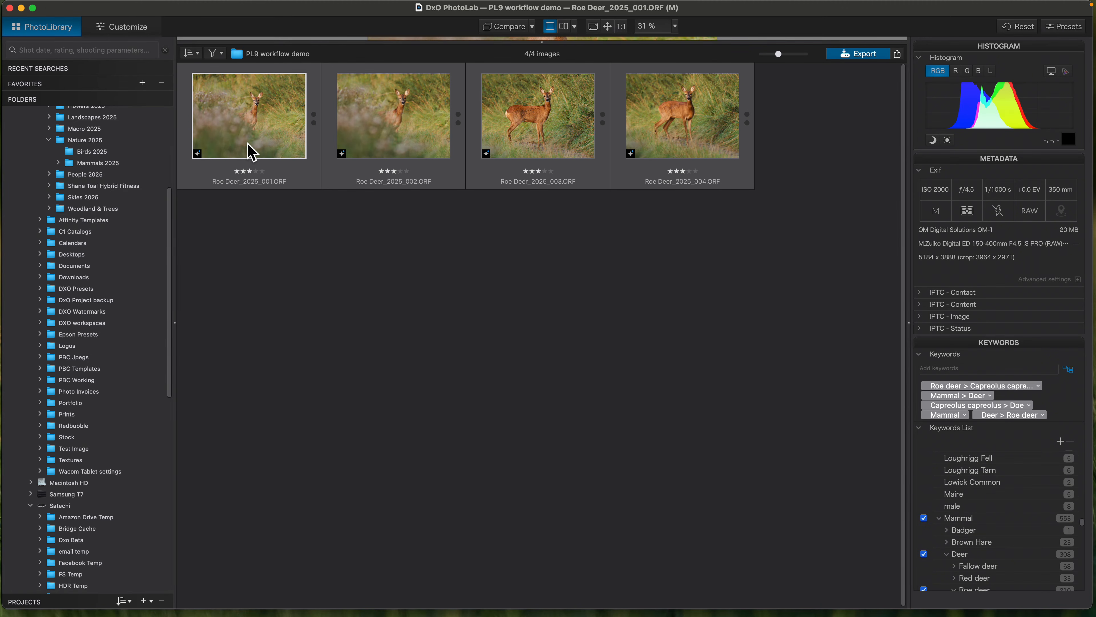
scroll(1029, 553, up, 10)
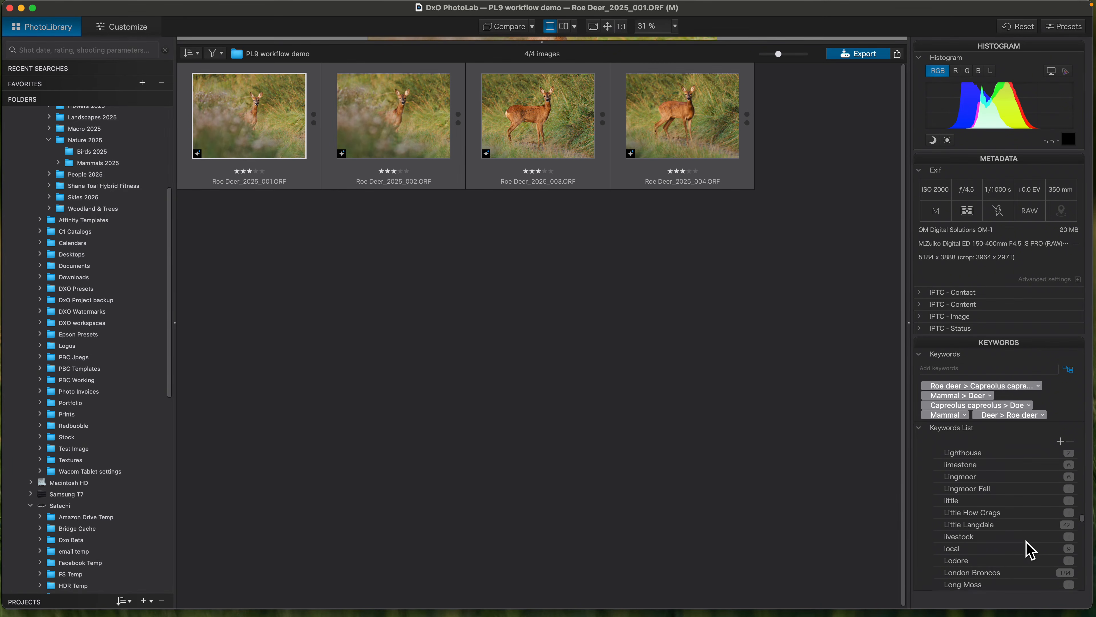
scroll(1025, 507, up, 10)
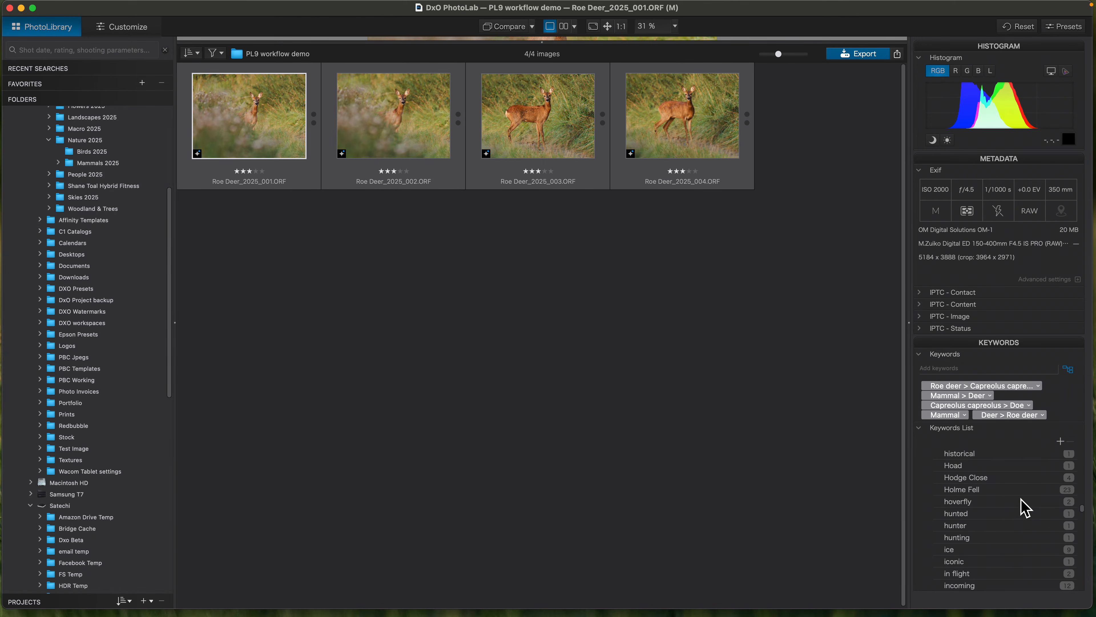
scroll(1026, 508, up, 10)
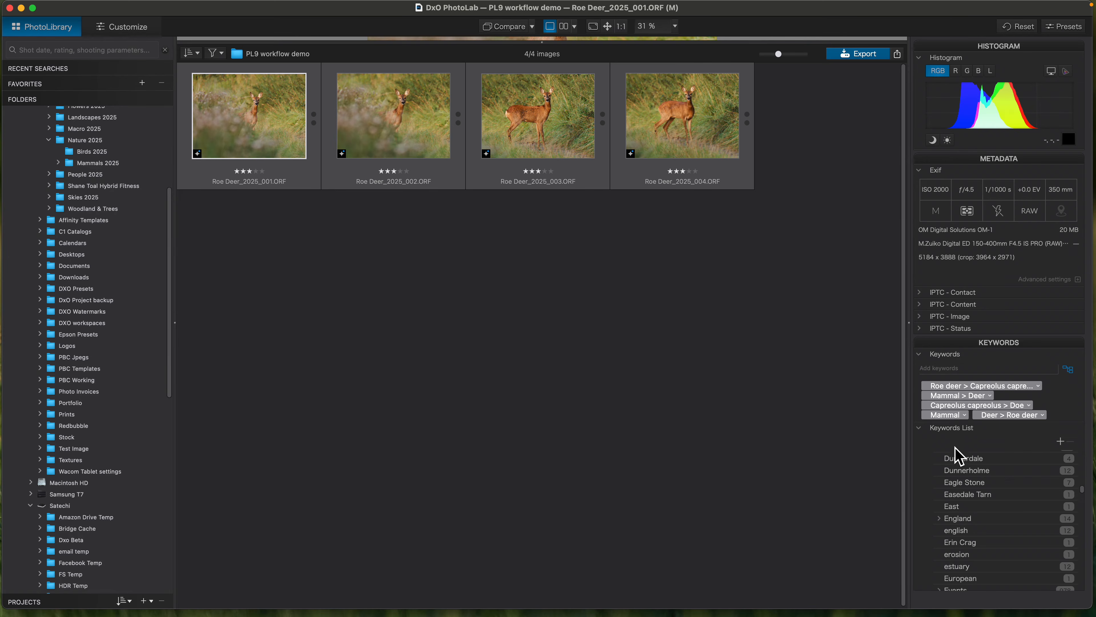
scroll(968, 513, down, 1)
scroll(968, 514, up, 3)
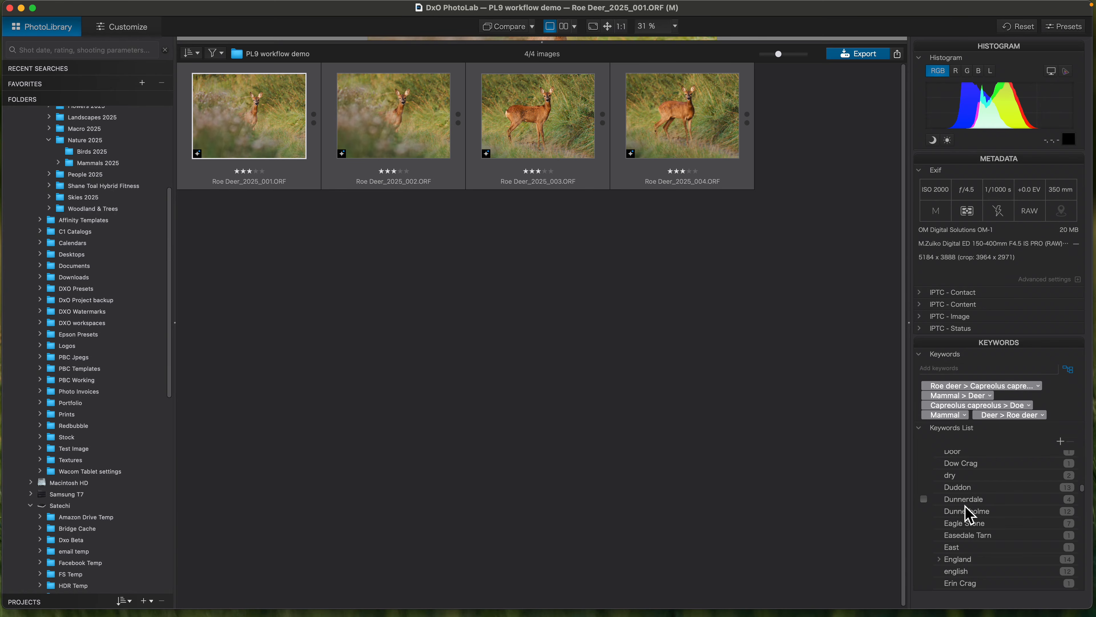
scroll(968, 514, down, 3)
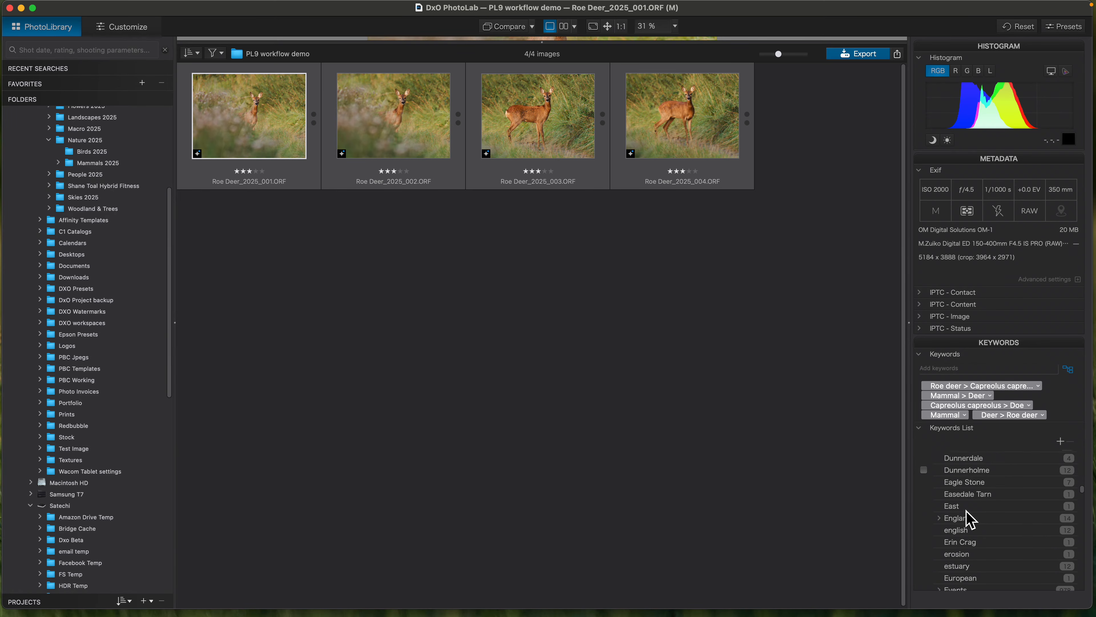
- Switch to Adobe Bridge and expand the bird keyword and its Dipper entry to show the keyword hierarchy
mouse_move(806, 594)
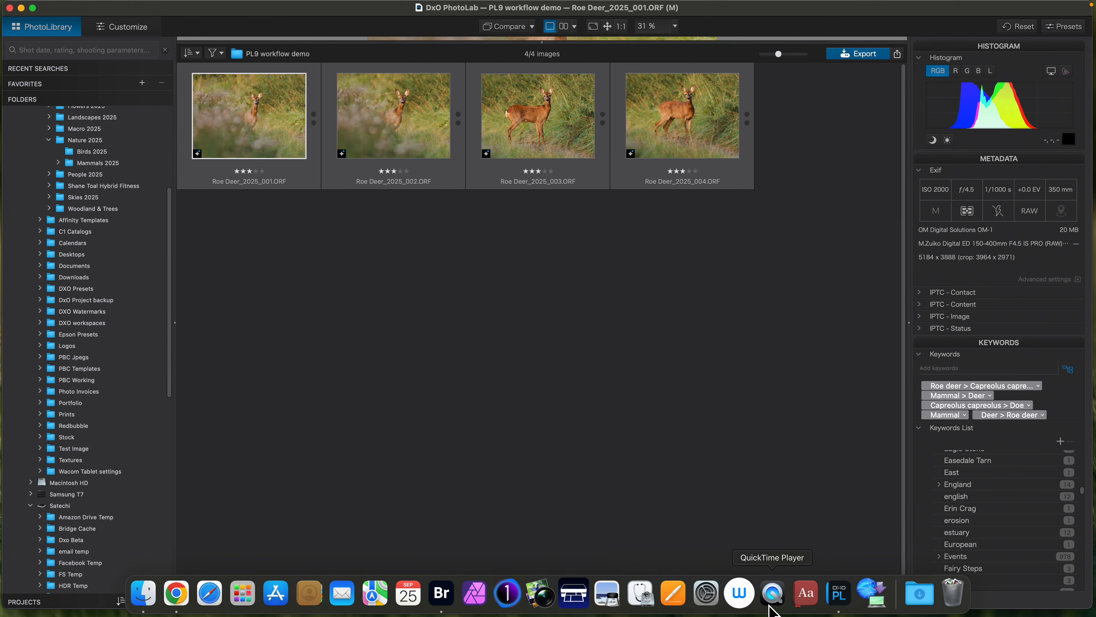
click(441, 592)
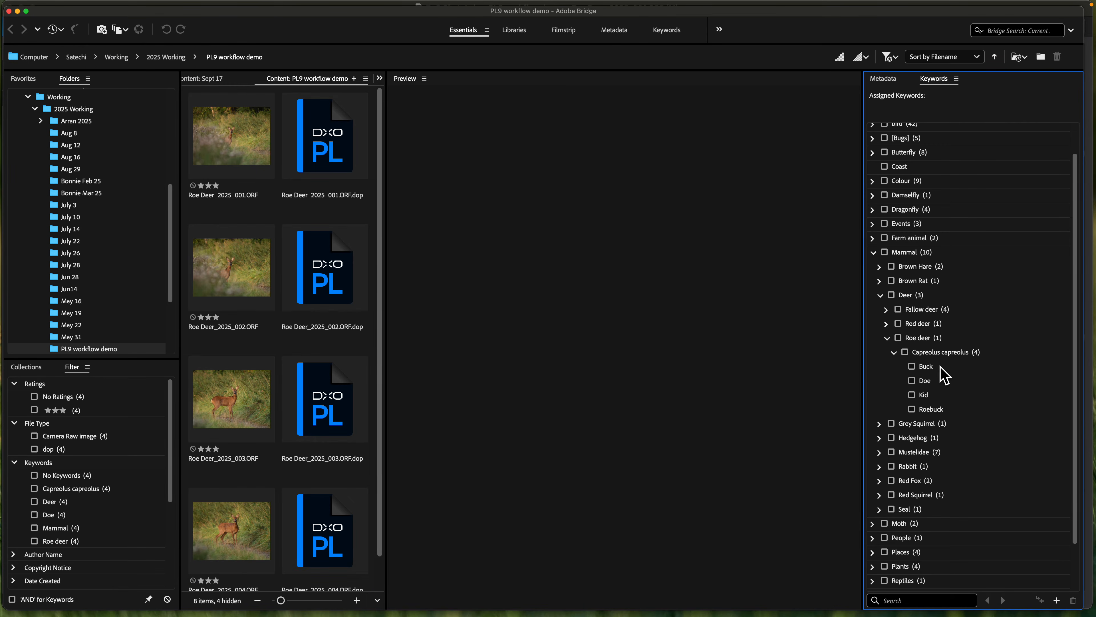
scroll(937, 335, up, 2)
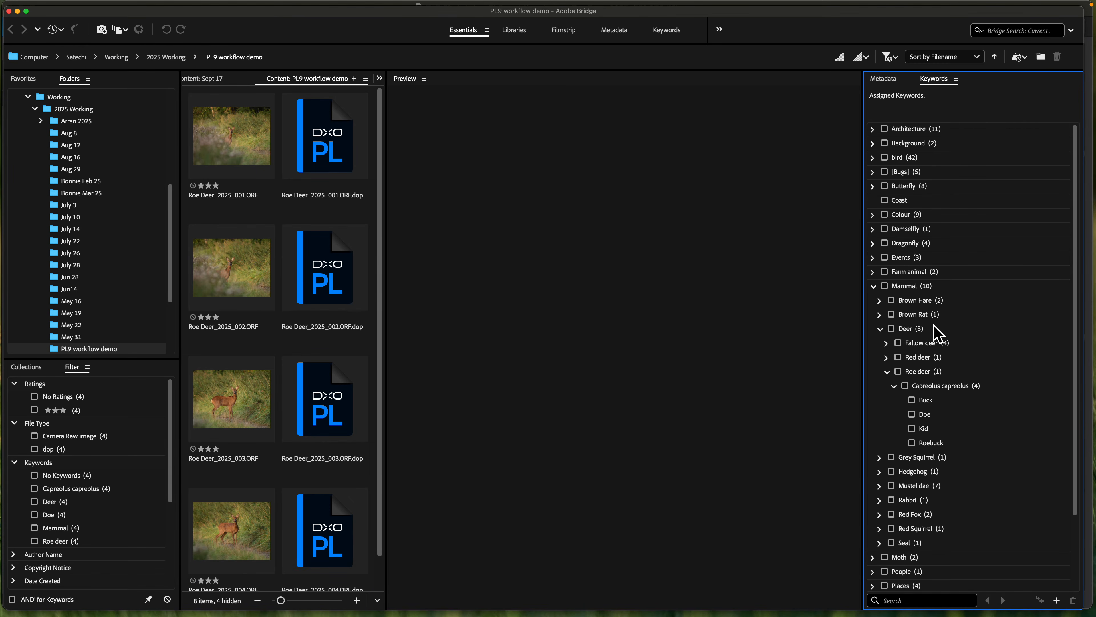
click(872, 157)
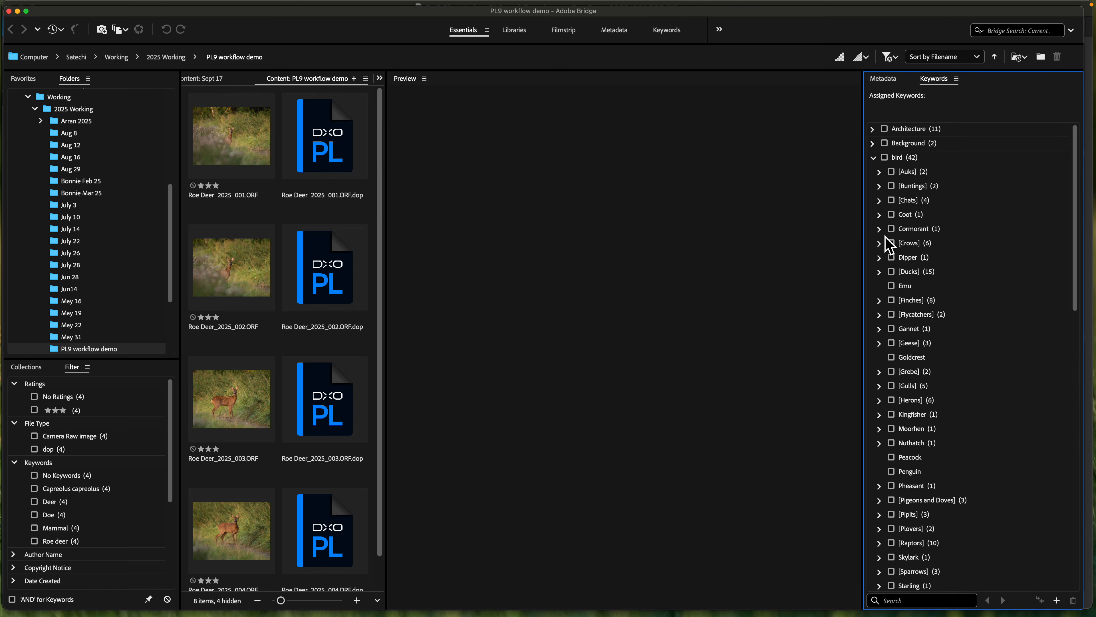
click(880, 258)
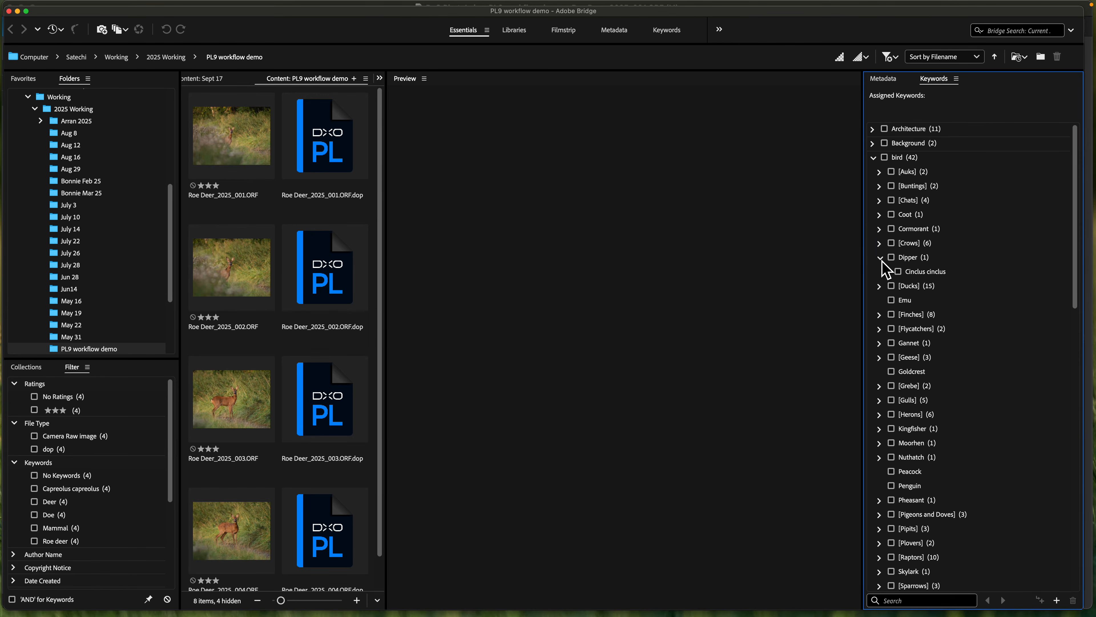
- Expand the [Finches] keyword group and its entries from Bullfinch to Hawfinch, and open the options for managing the keywords
scroll(937, 399, down, 7)
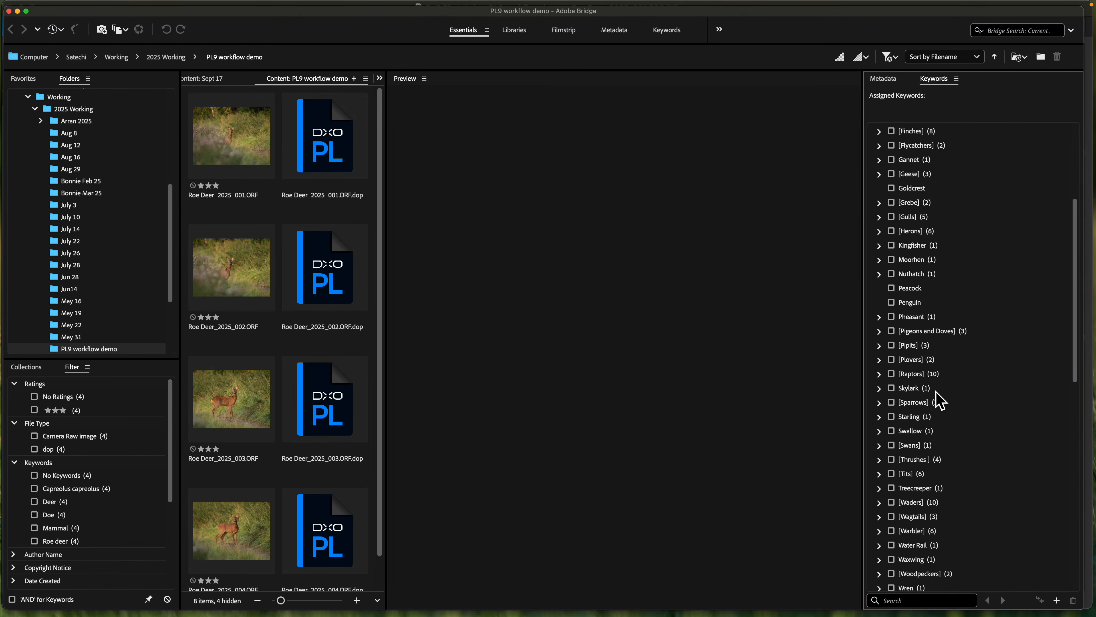
scroll(937, 400, up, 4)
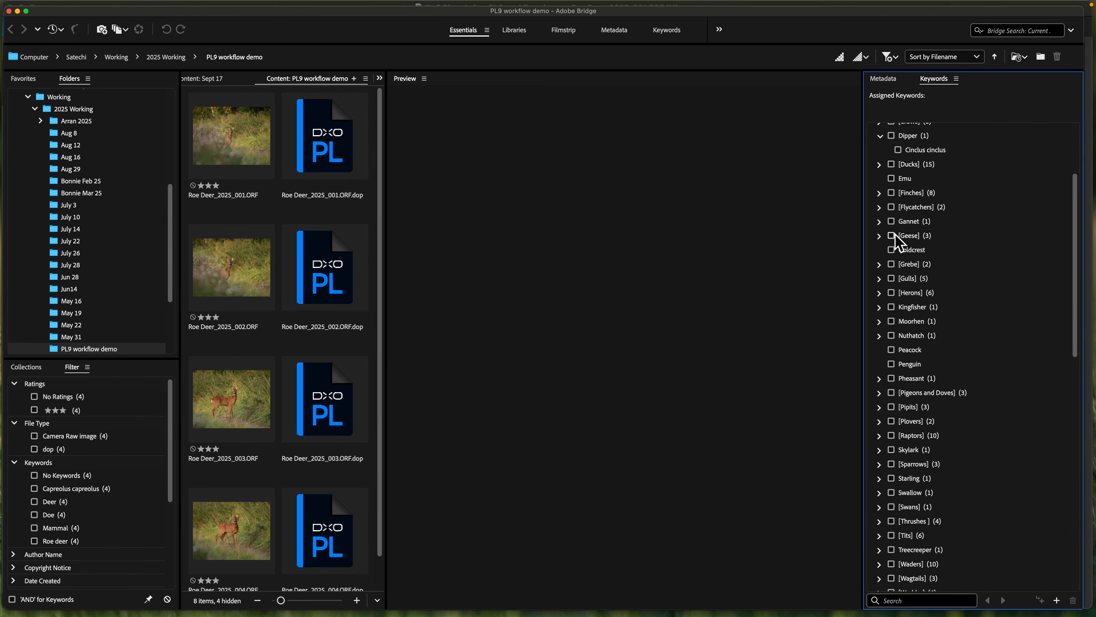
click(880, 193)
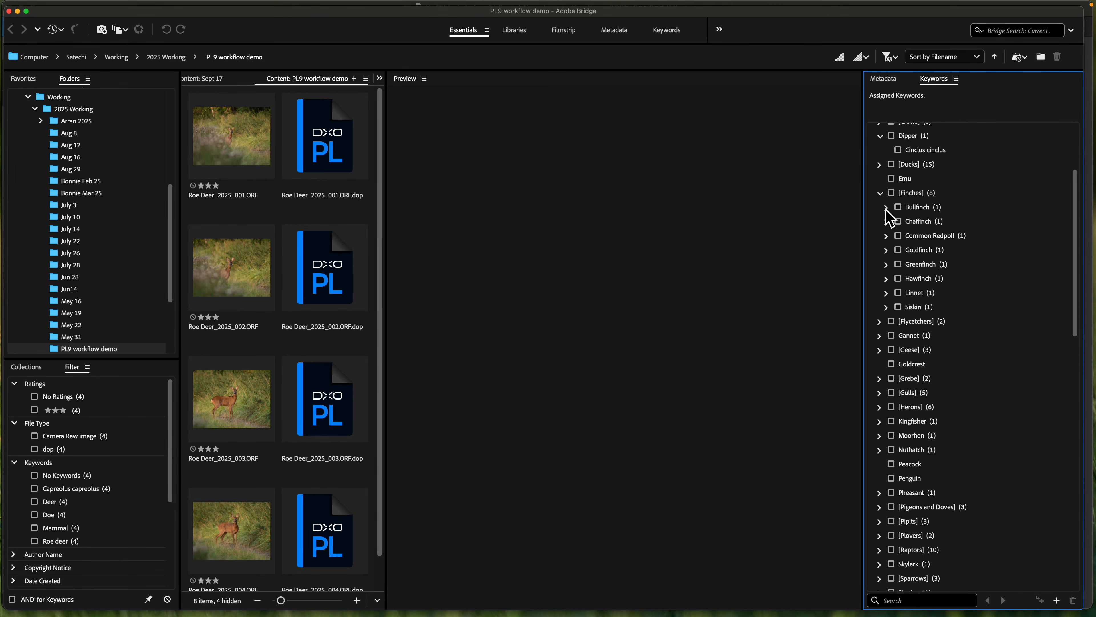
click(887, 207)
click(887, 236)
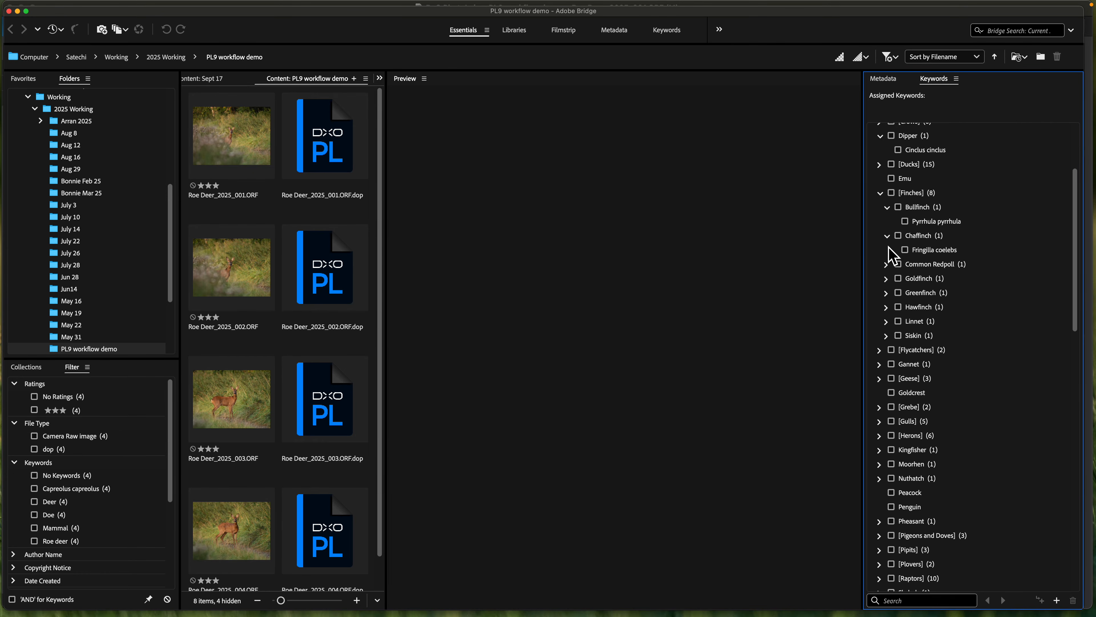
click(887, 265)
click(886, 294)
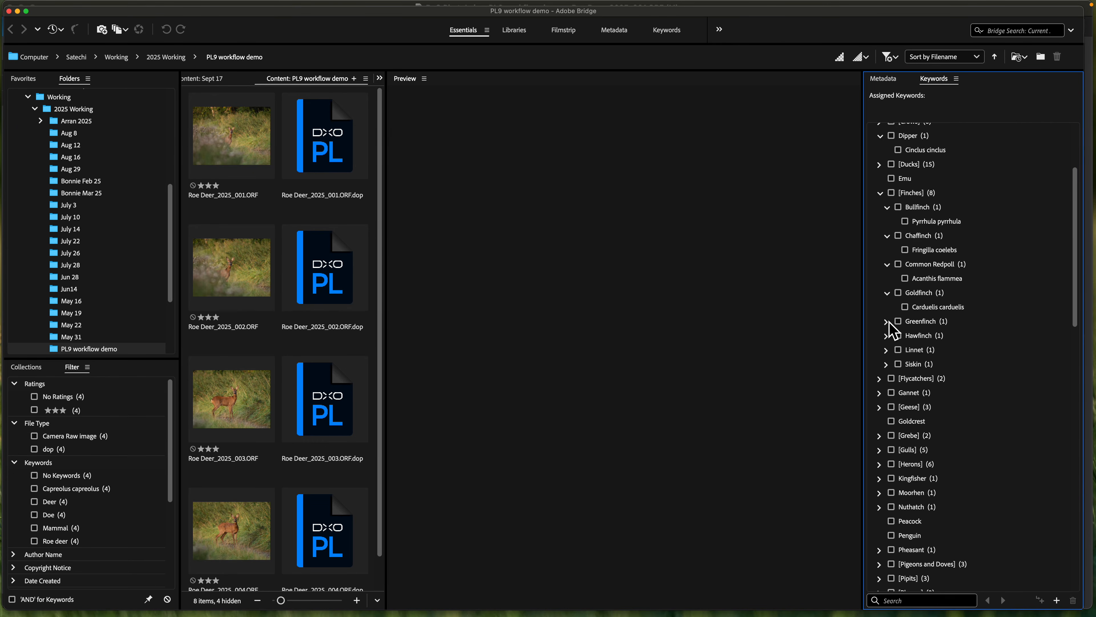
click(887, 322)
click(887, 350)
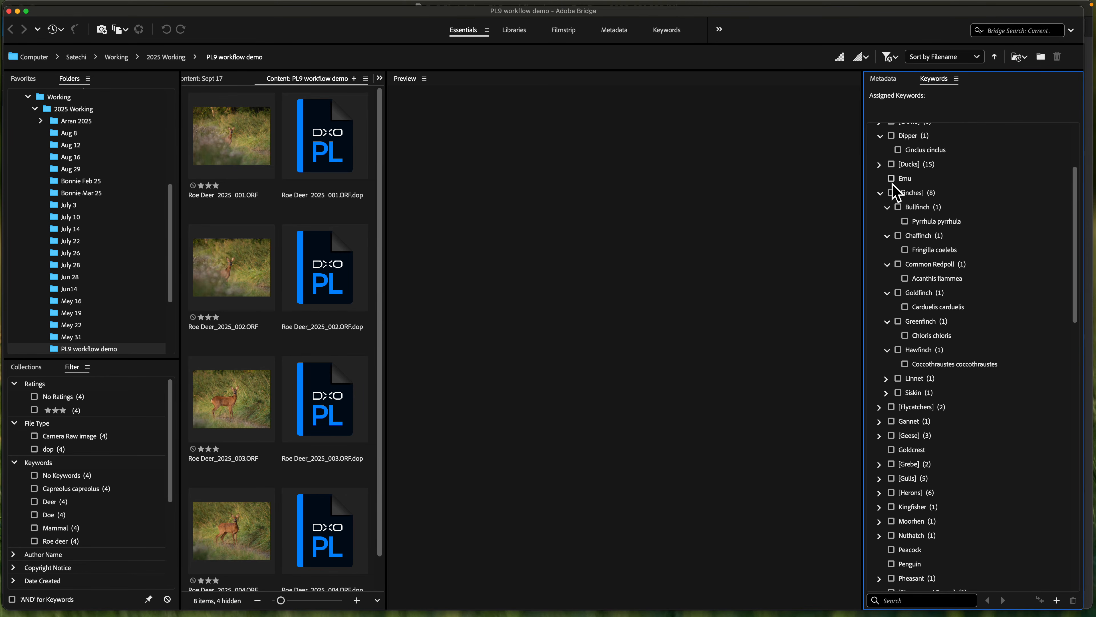
click(956, 79)
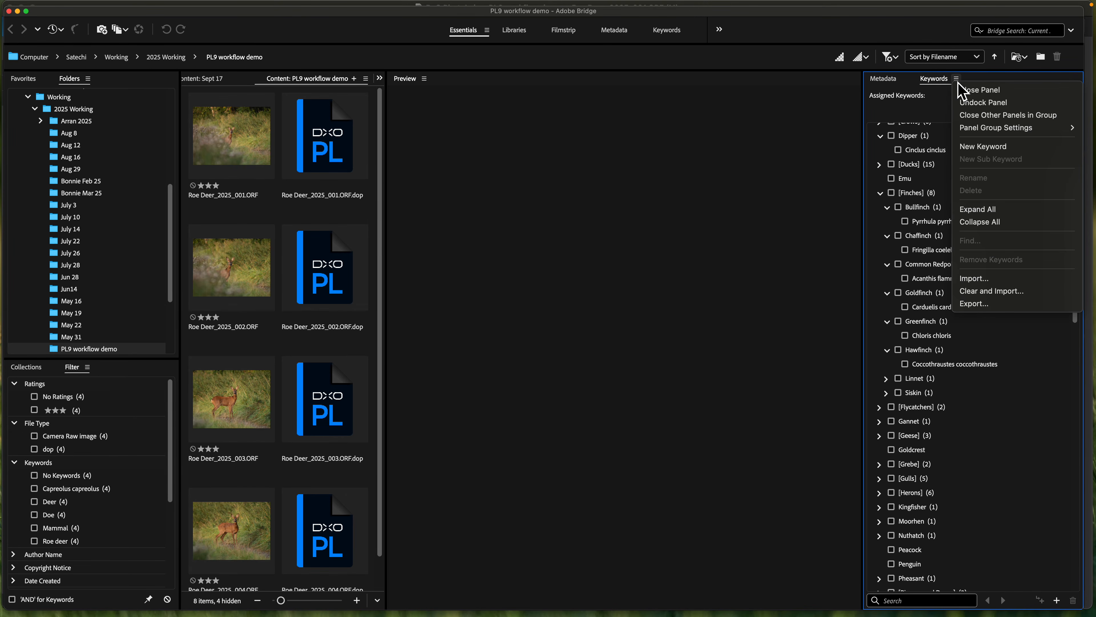
- Minimise Bridge to return to DxO PhotoLab and examine the Mammal, Deer and Roe deer branch in the Keywords List
click(17, 11)
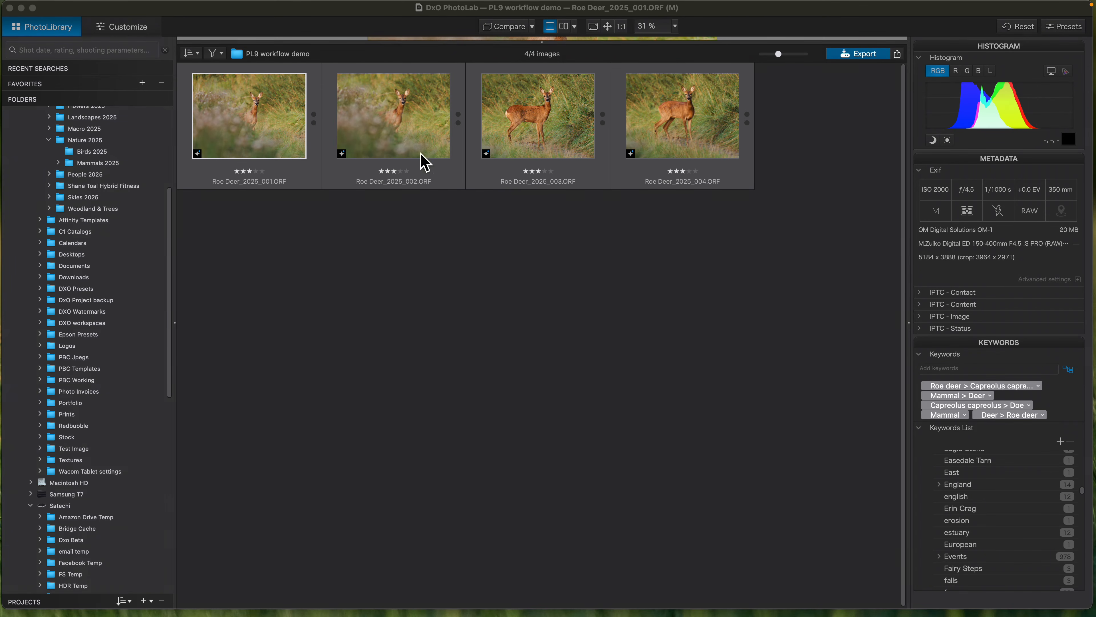
scroll(1002, 507, down, 10)
scroll(1005, 531, down, 10)
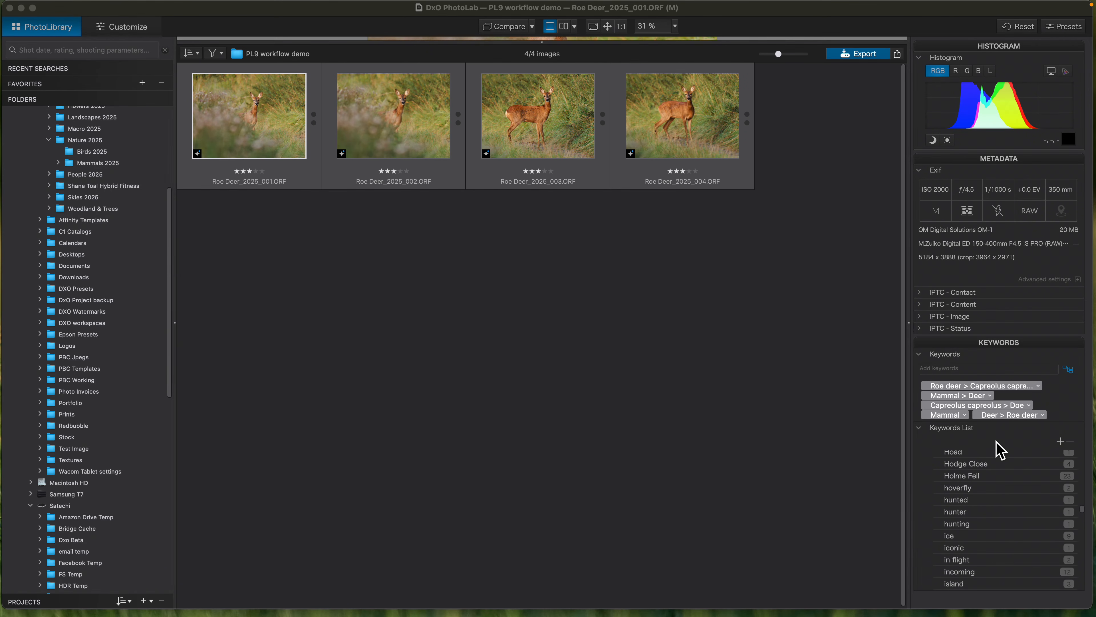
scroll(1004, 535, down, 5)
scroll(1004, 536, down, 10)
scroll(1002, 530, down, 3)
scroll(1002, 523, down, 2)
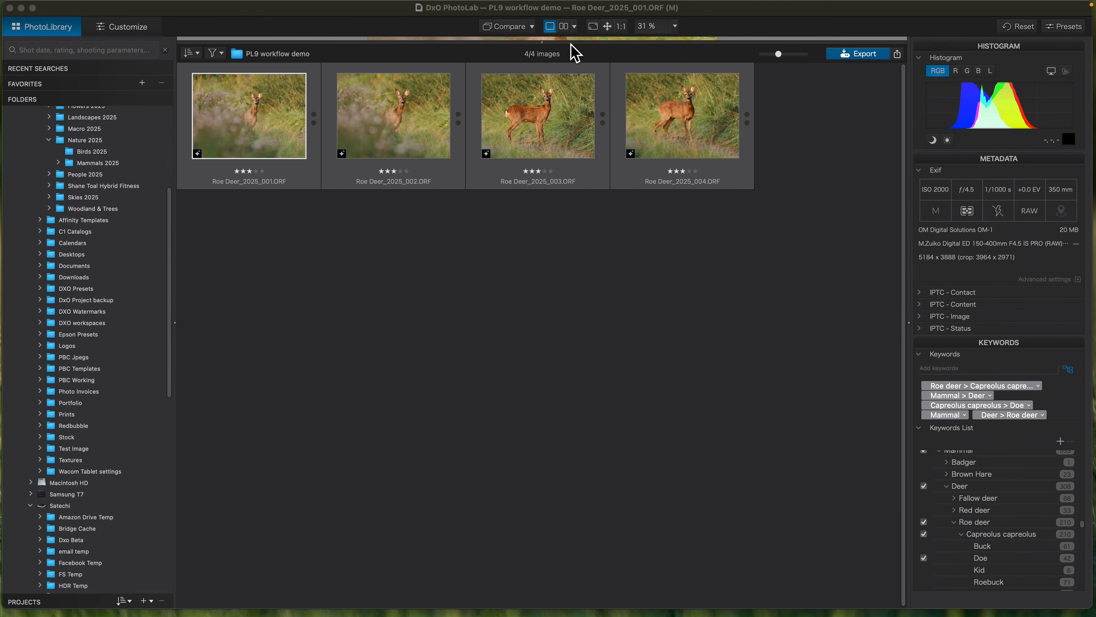
drag(575, 43, 575, 40)
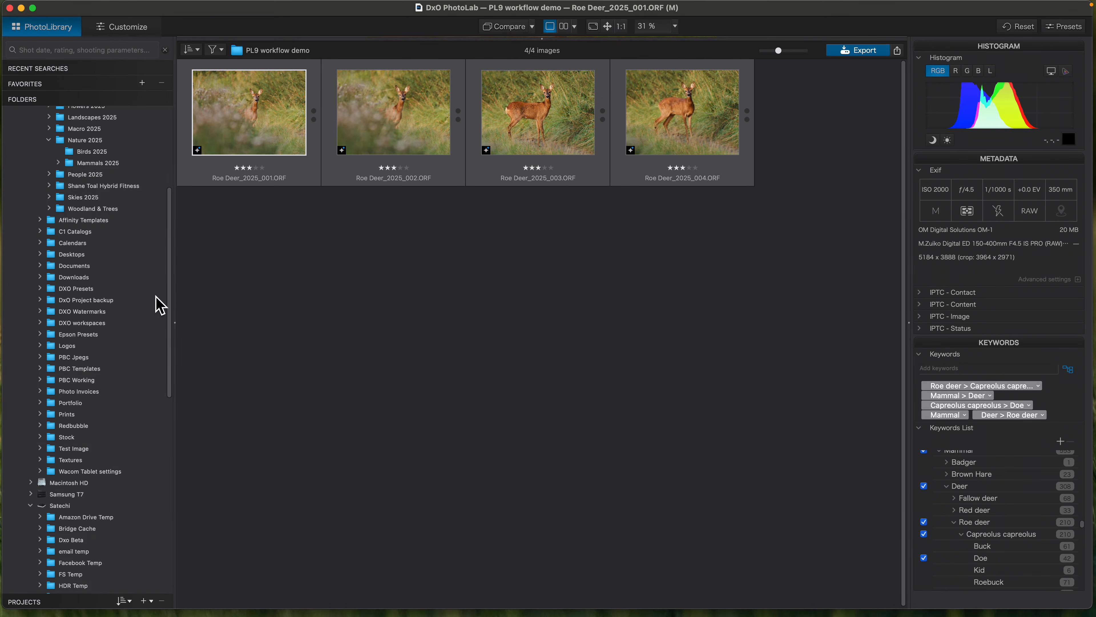
- Search the photo library for "roe" and examine the suggested matches, including the Roe deer (Deer) and Roebuck (Capreolus capreolus) keywords
scroll(175, 308, up, 10)
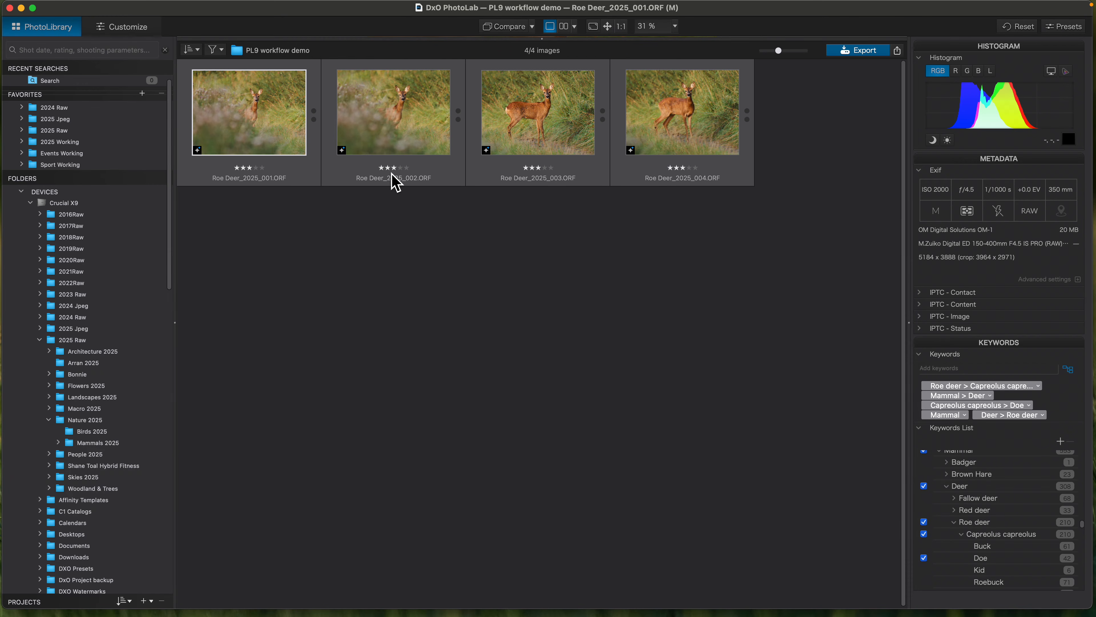
click(76, 56)
text(roe)
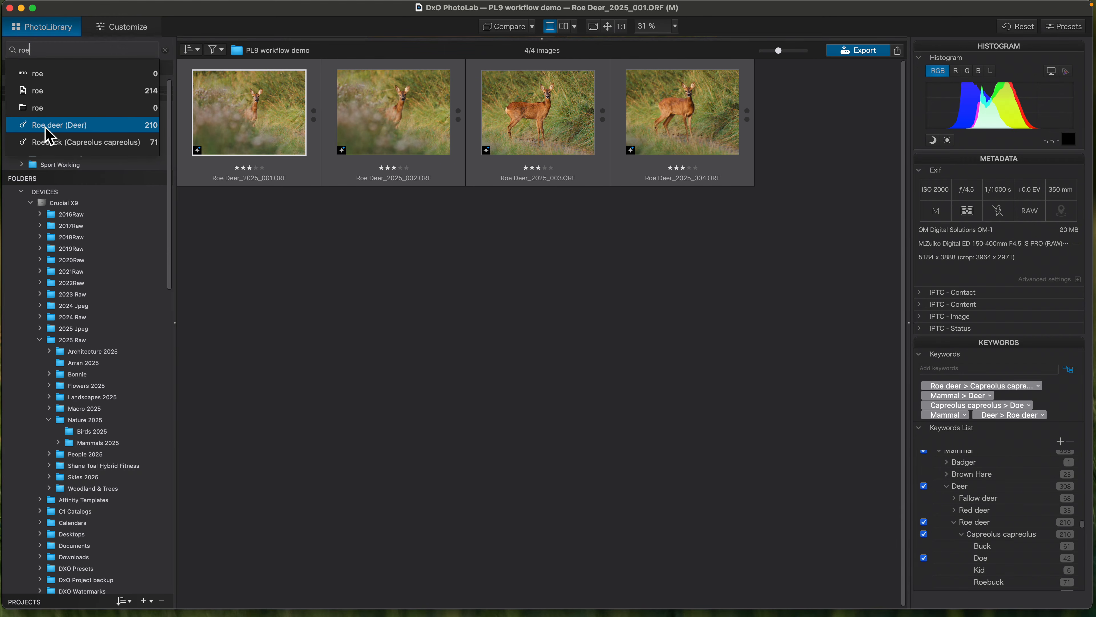
key(Down)
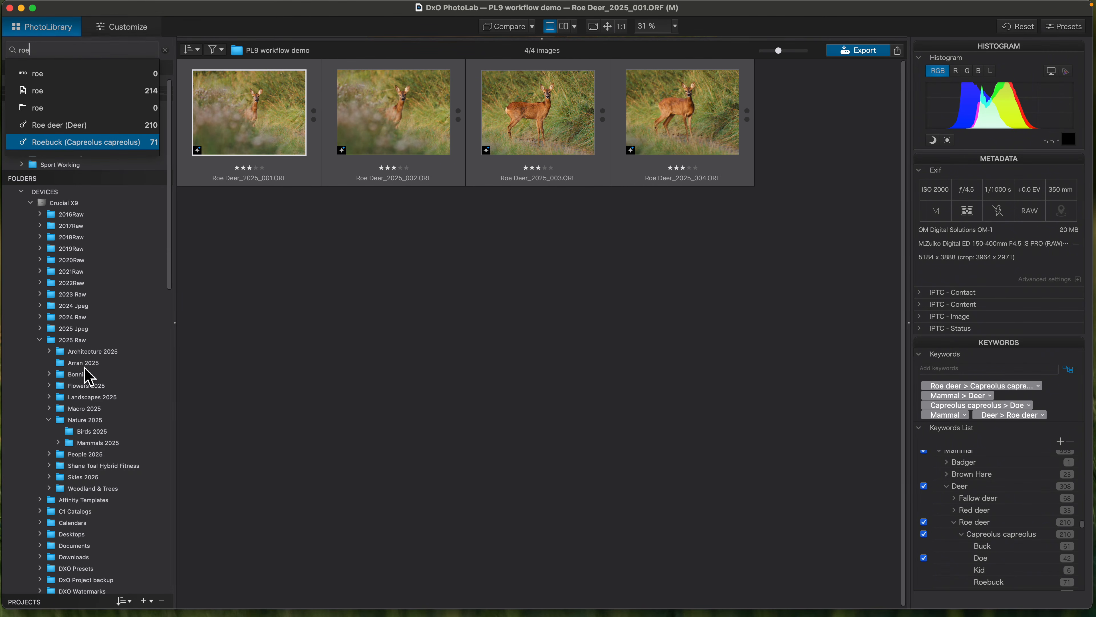
- Collapse the 2025 Raw folder, expand 2022Raw to view its Architecture 2022 subfolder, and collapse it again
click(43, 345)
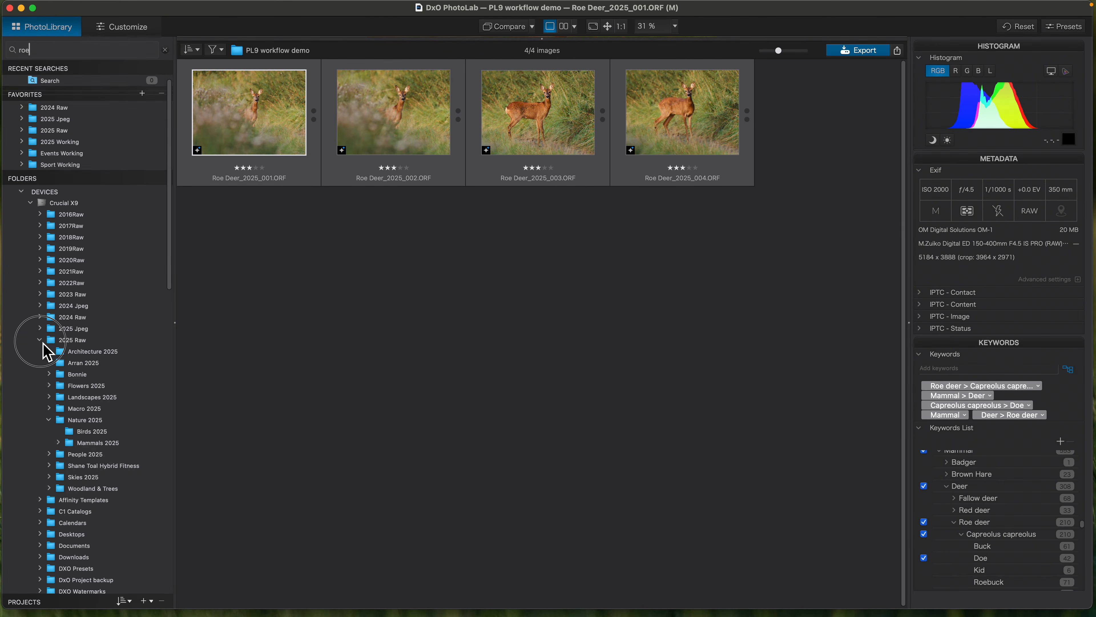
click(78, 285)
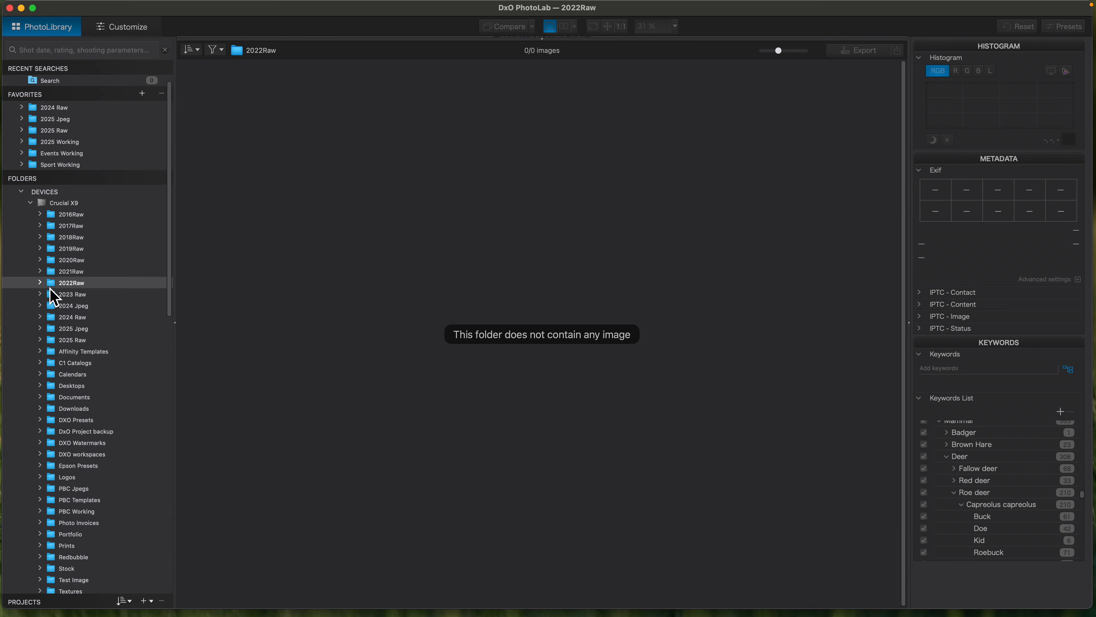
click(40, 283)
click(81, 294)
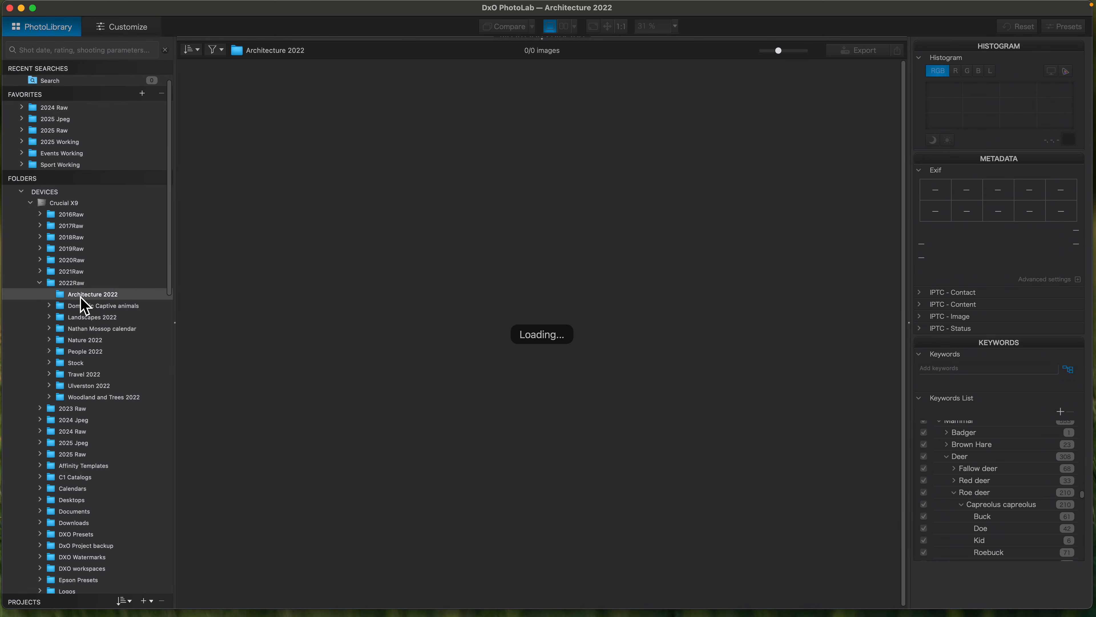
click(40, 283)
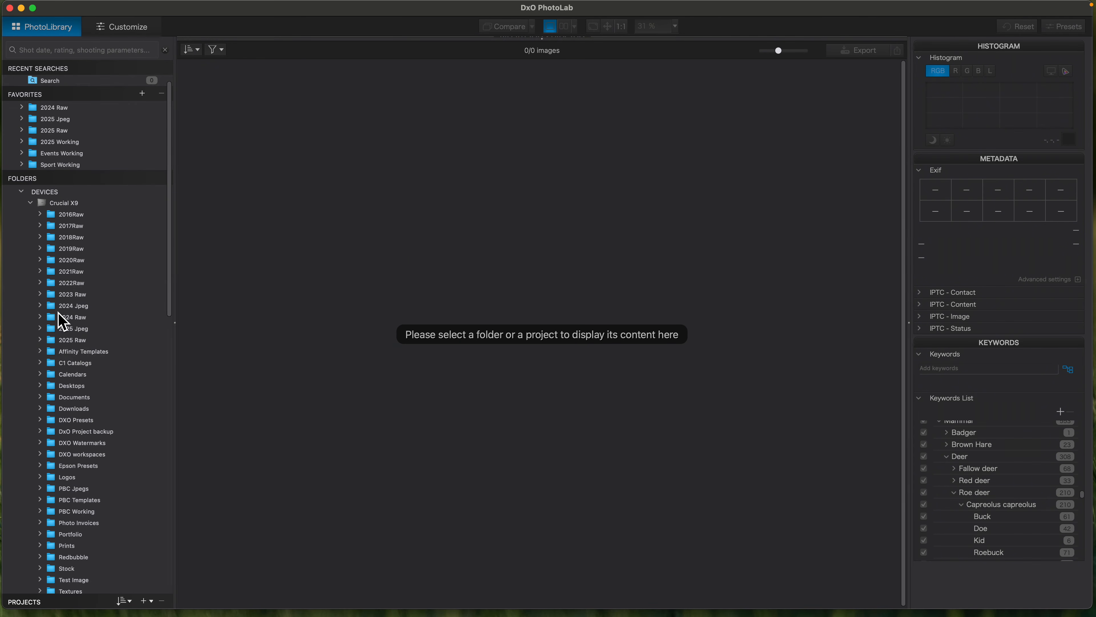
- Expand the 2024 Raw folder and show the indexing option for its Nature 2024 subfolder without running it, closing the folder again
click(40, 318)
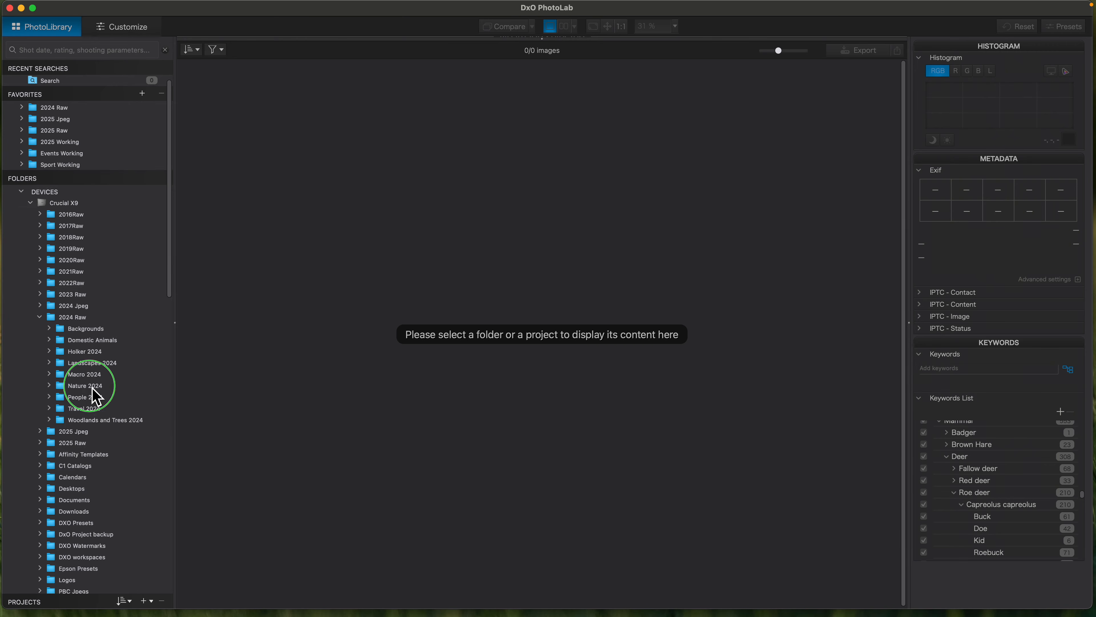
click(86, 385)
right_click(90, 385)
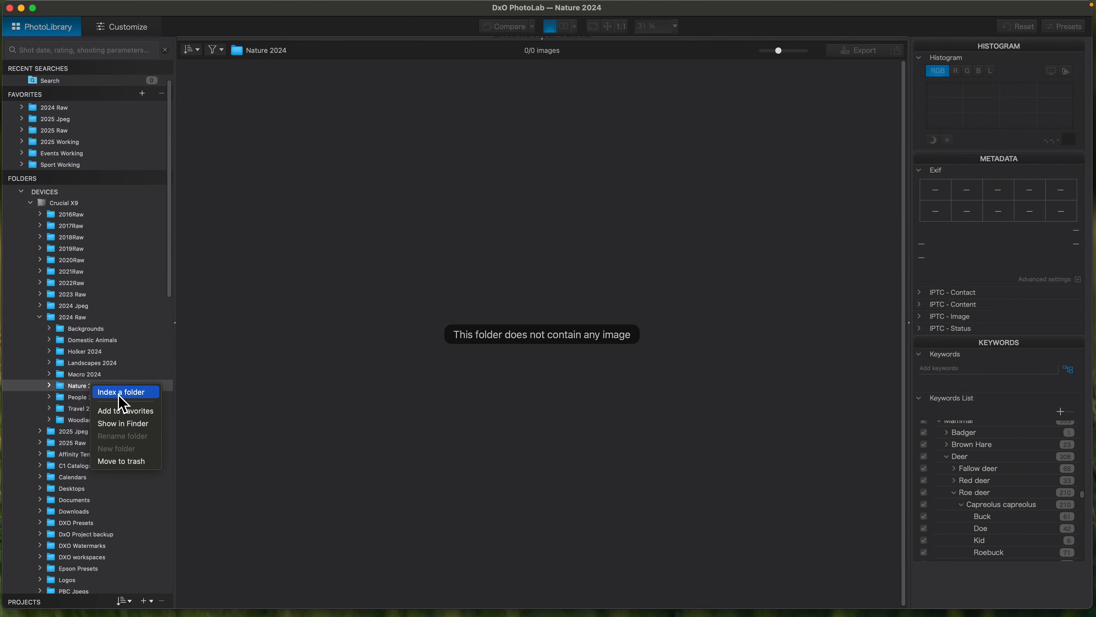
click(46, 330)
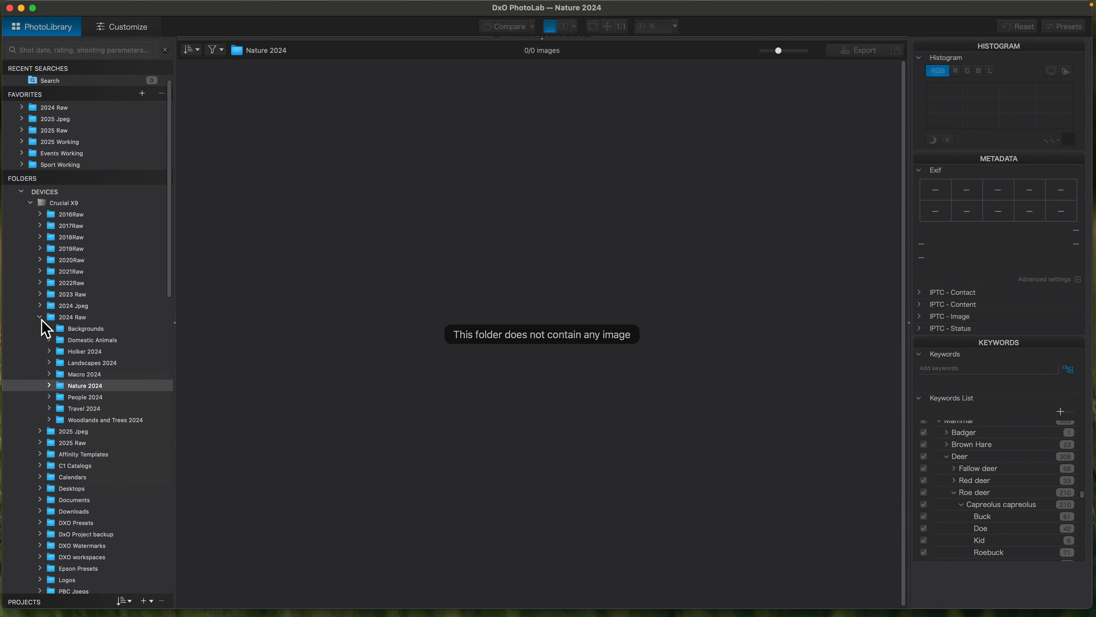
click(41, 319)
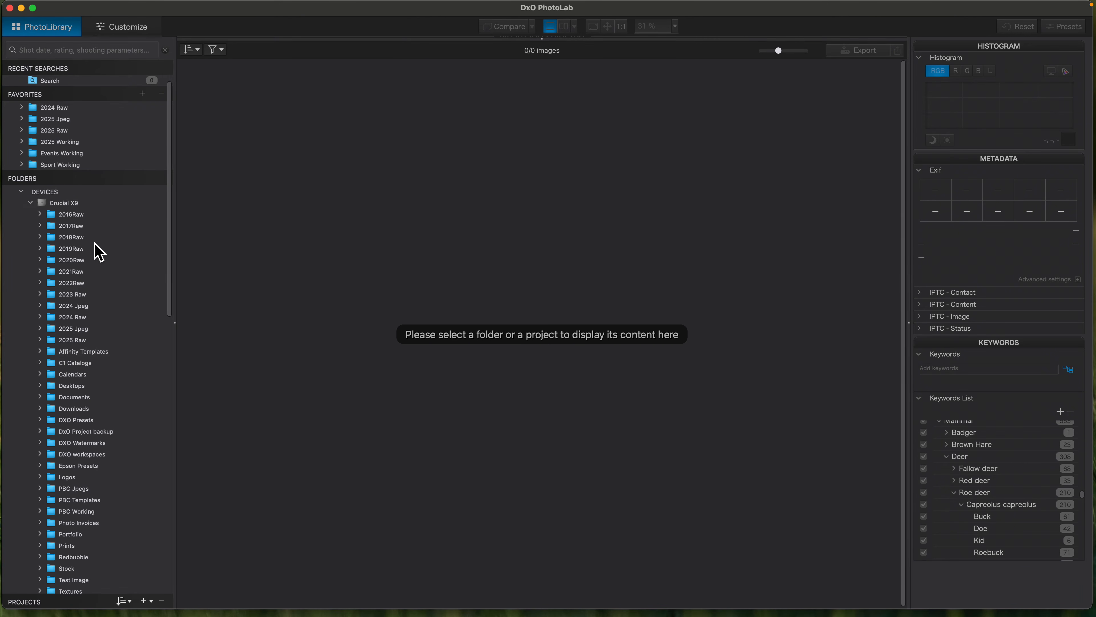
- Search the library for "roe" and list all images with the Roe deer (Deer) keyword
click(65, 54)
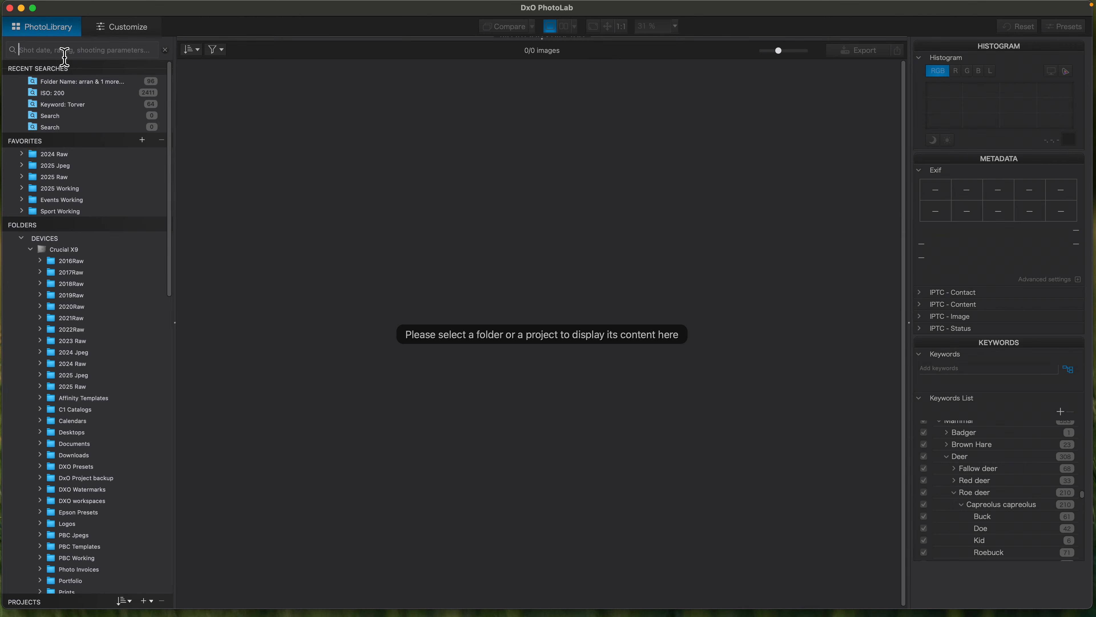
text(roe)
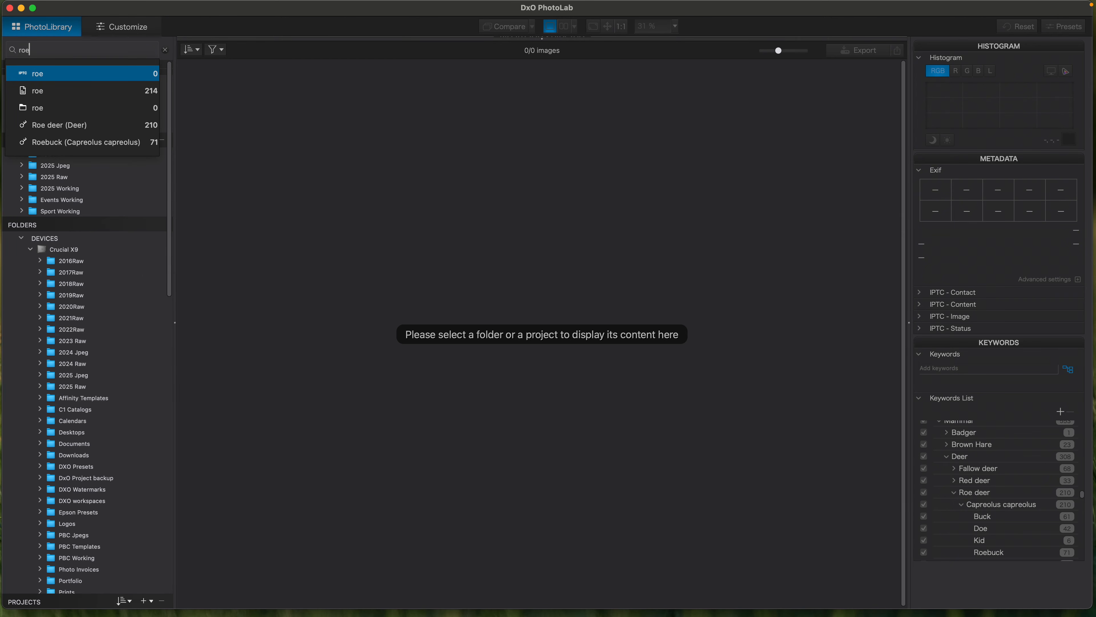
click(58, 125)
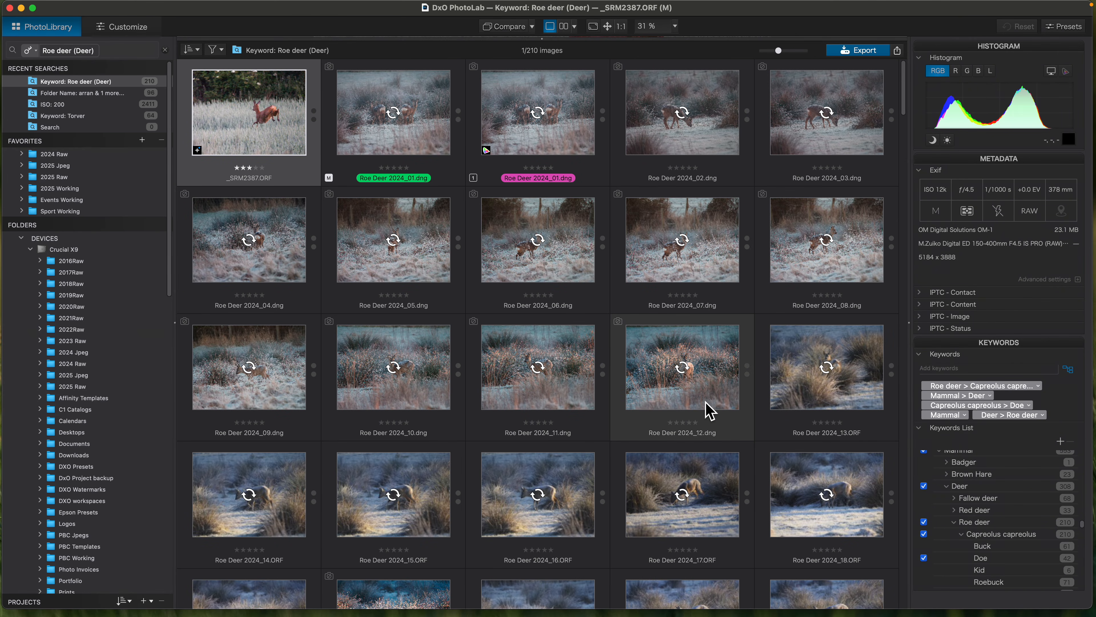
- Browse the roe deer search results and view the image information and keywords of Roe Deer_2024_060.ORF
scroll(707, 410, down, 2)
scroll(708, 410, down, 10)
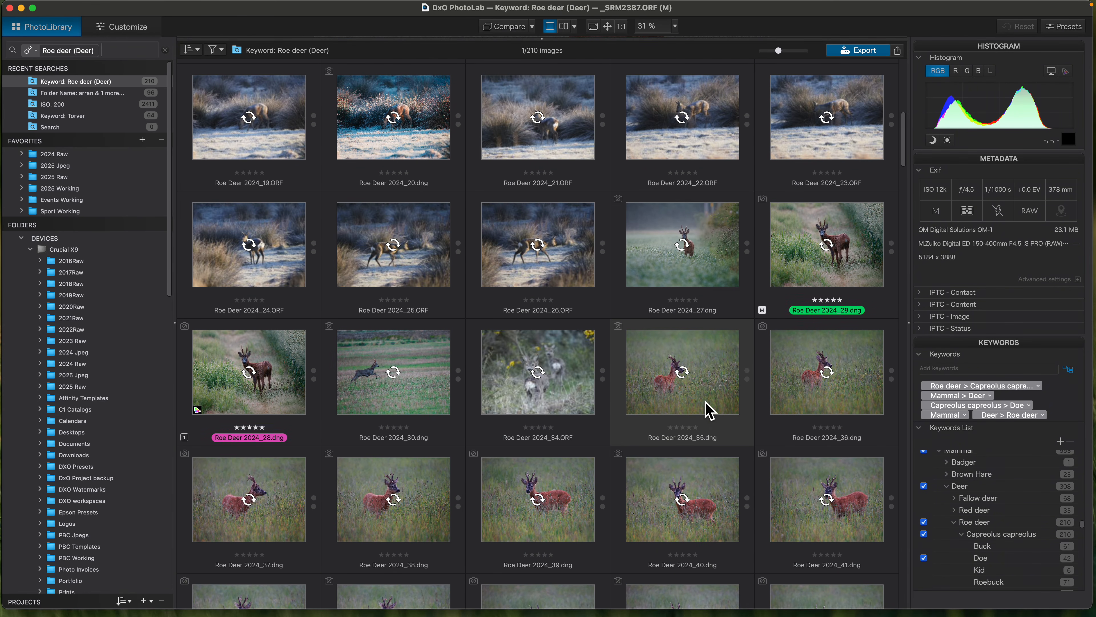
scroll(710, 410, down, 6)
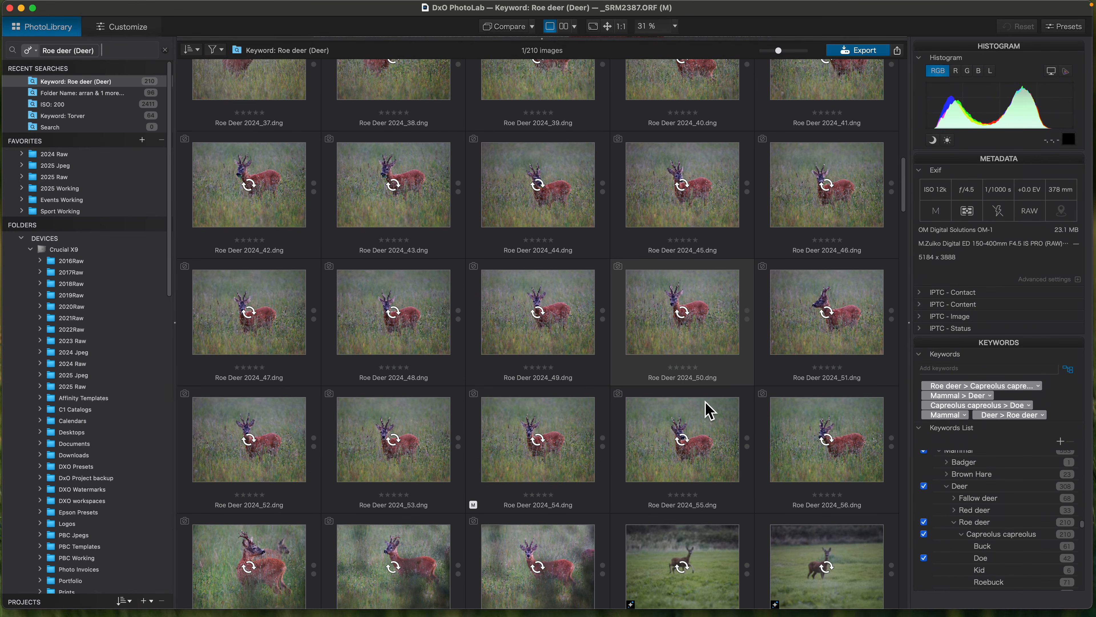
scroll(710, 410, down, 8)
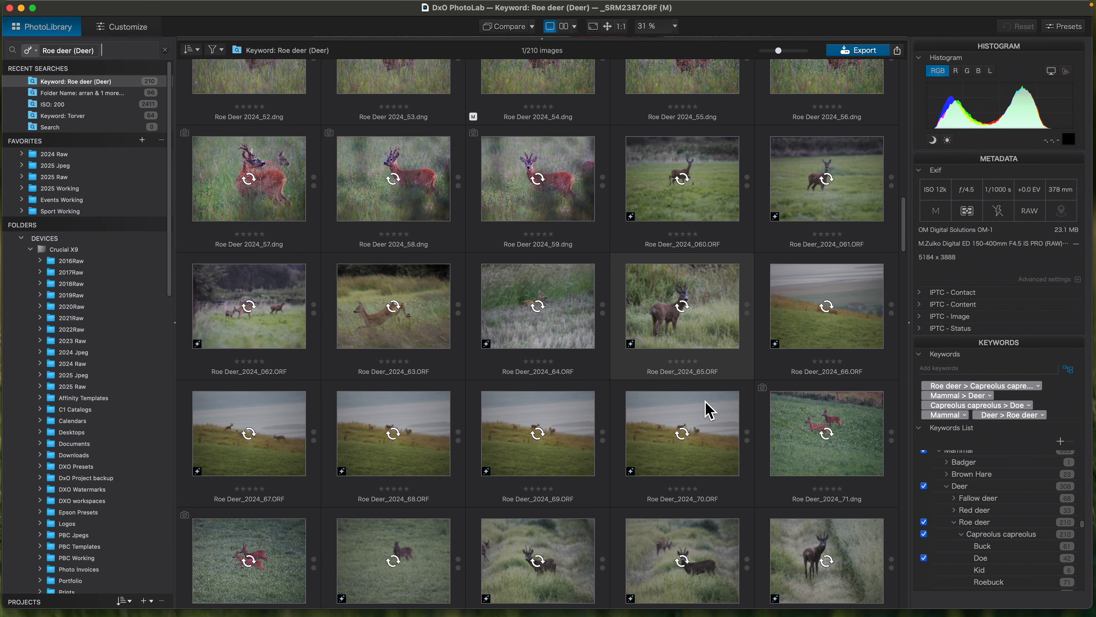
mouse_move(706, 402)
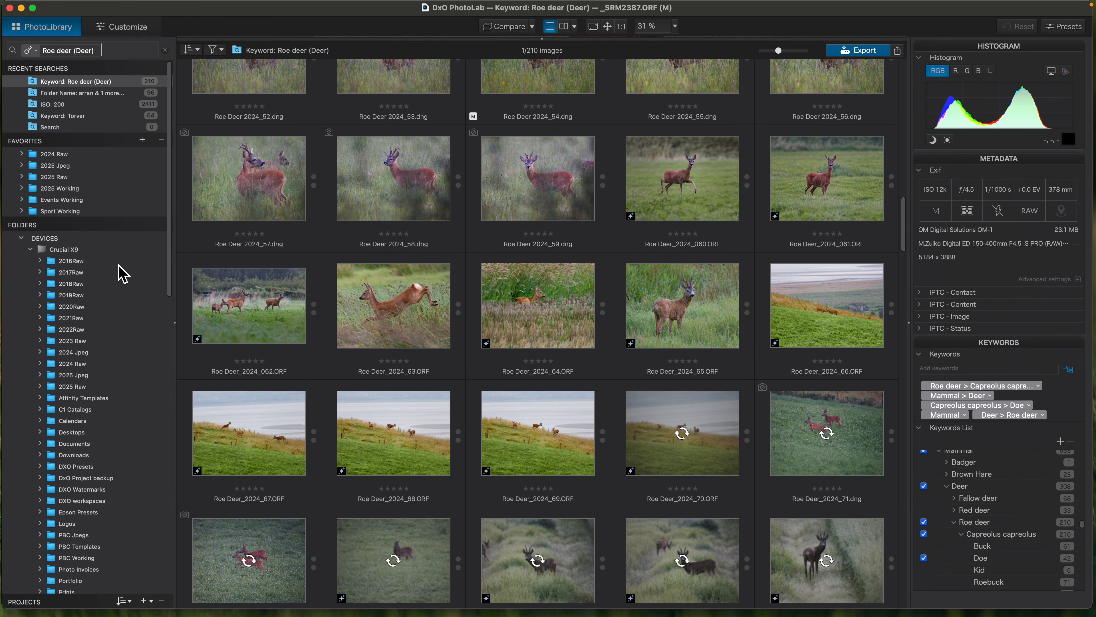
drag(171, 269, 177, 477)
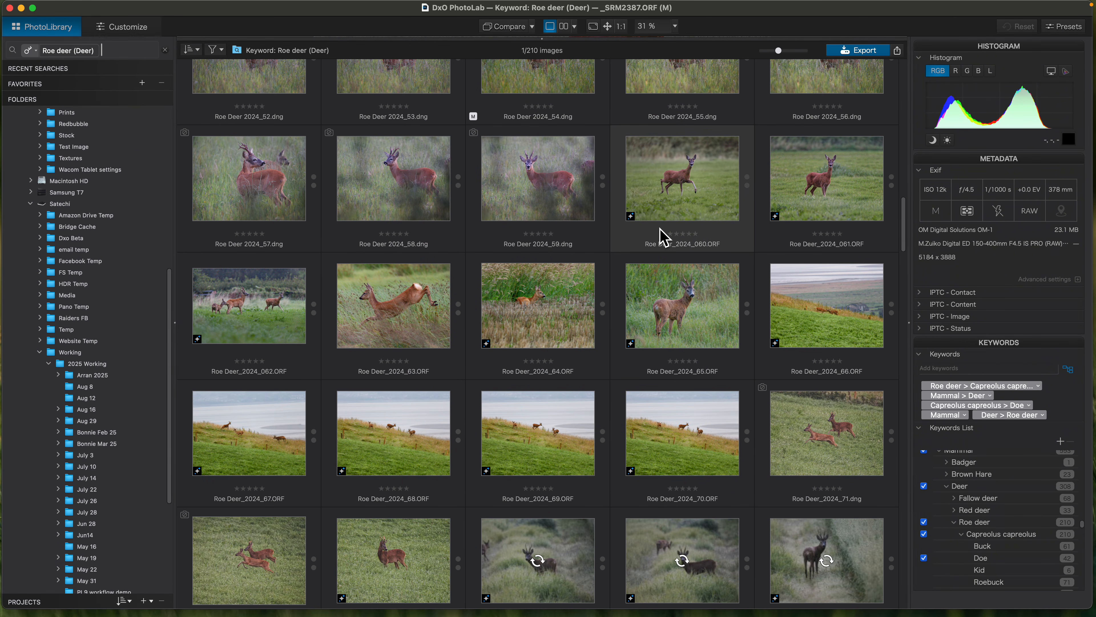
mouse_move(661, 229)
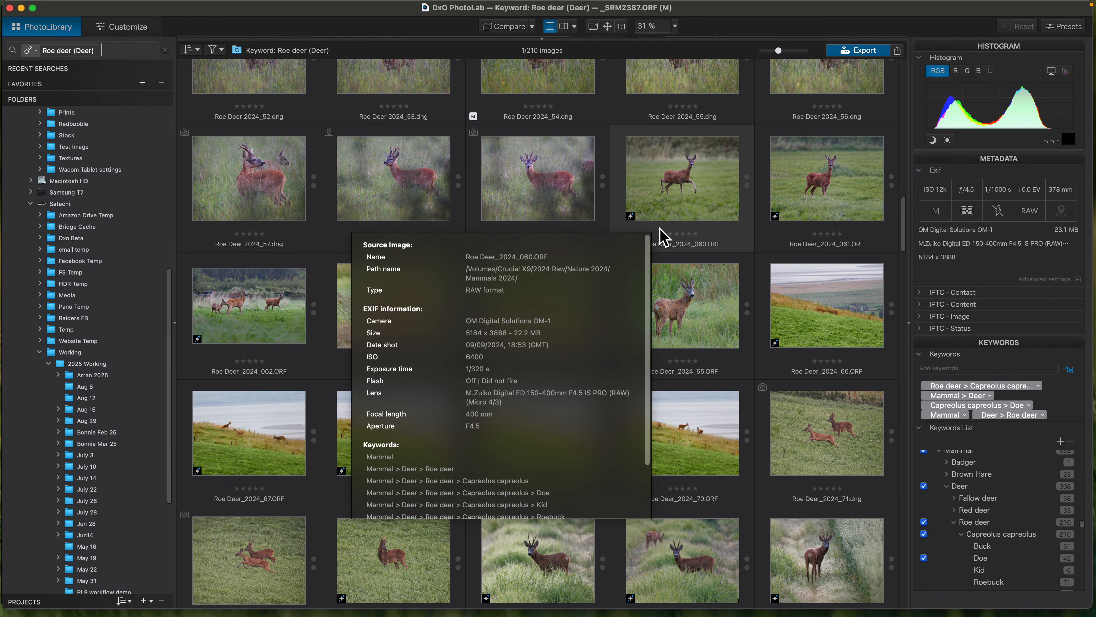
scroll(687, 445, down, 4)
scroll(686, 447, down, 3)
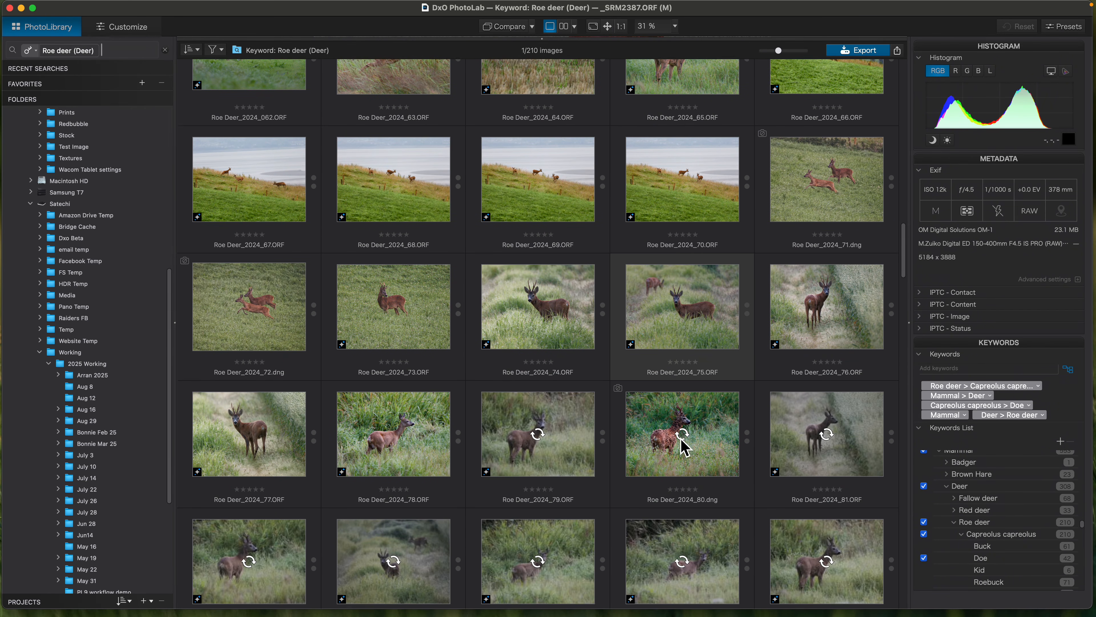
scroll(380, 322, up, 11)
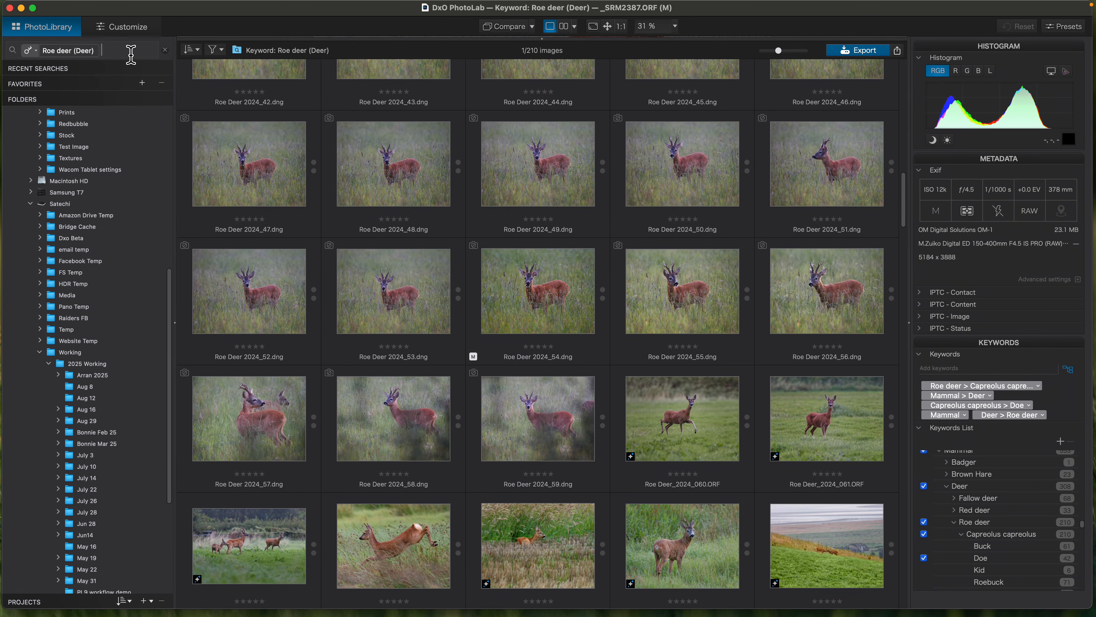
- Clear the roe deer search and search for "kingfisher", choosing the Kingfisher (bird) keyword
click(165, 49)
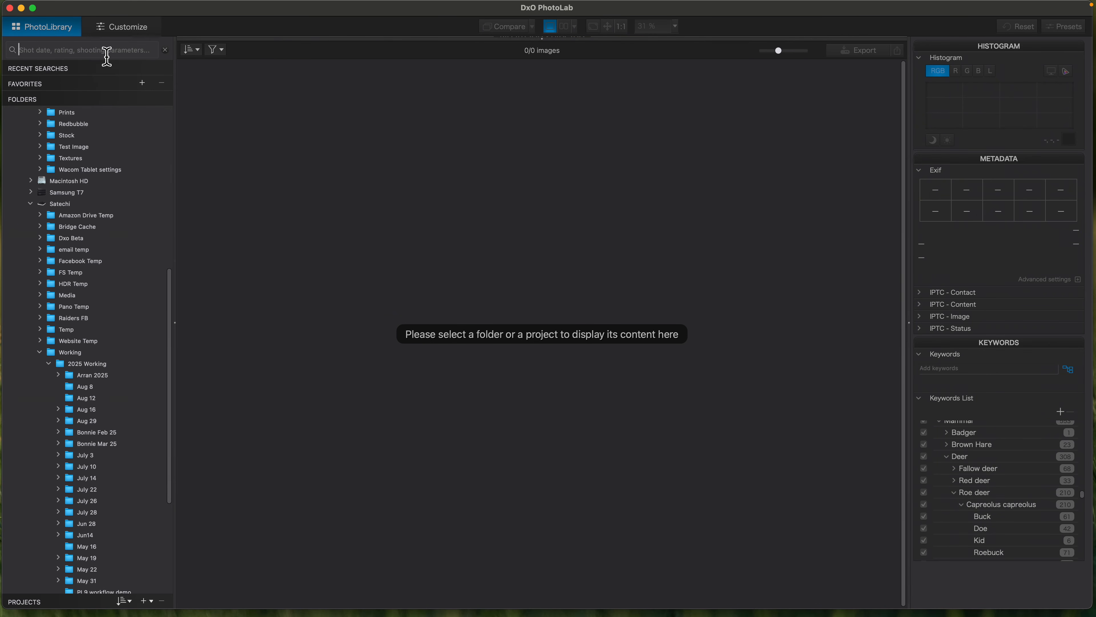
text(kingfish)
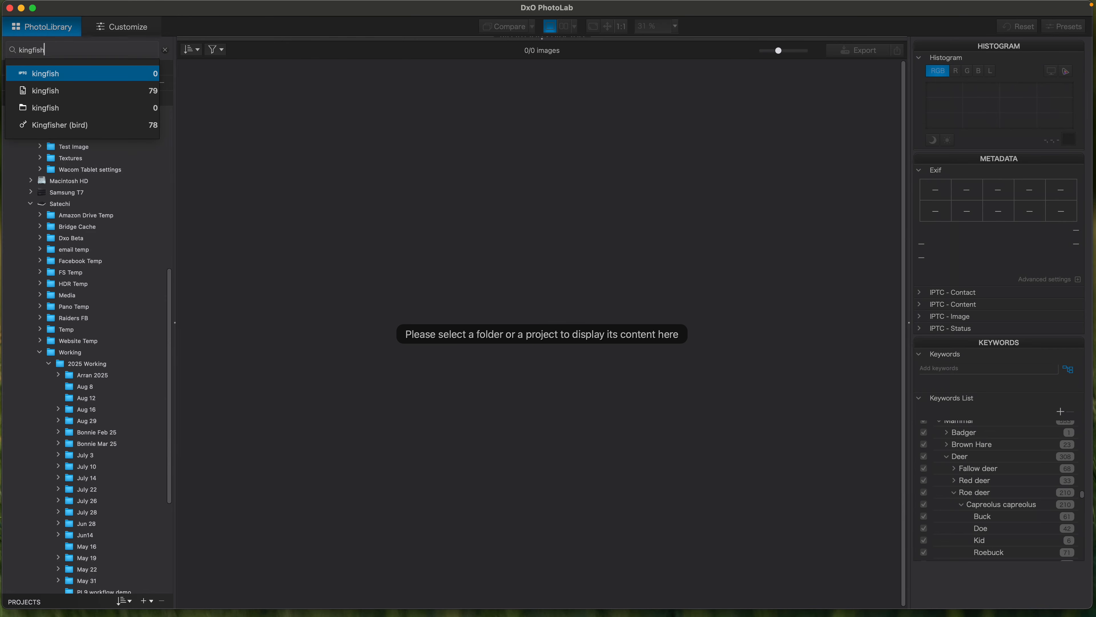
text(er)
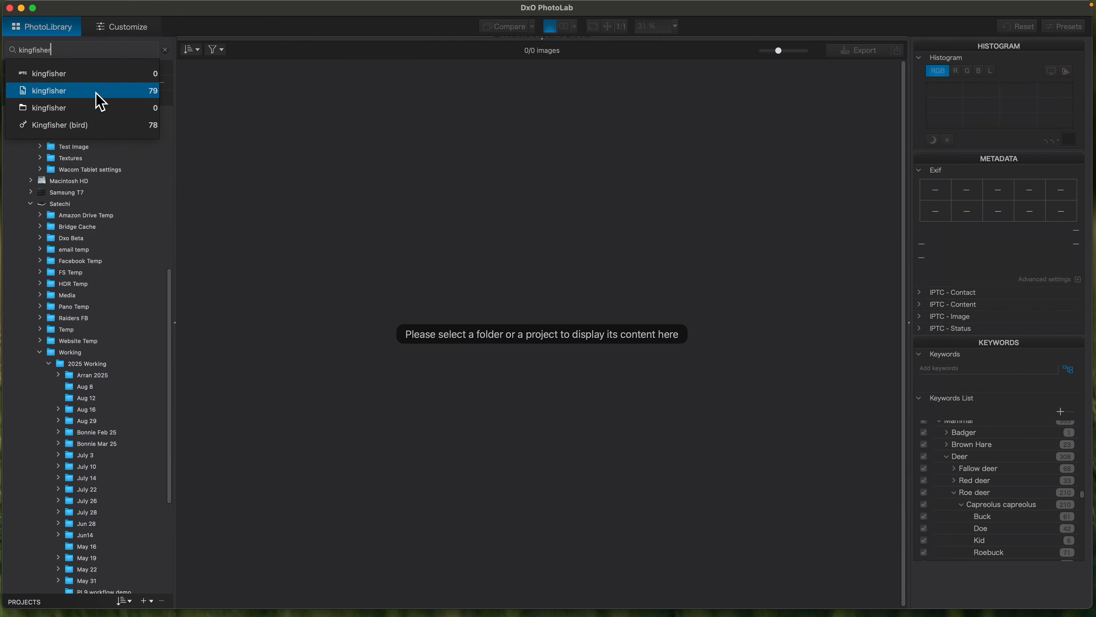
click(68, 128)
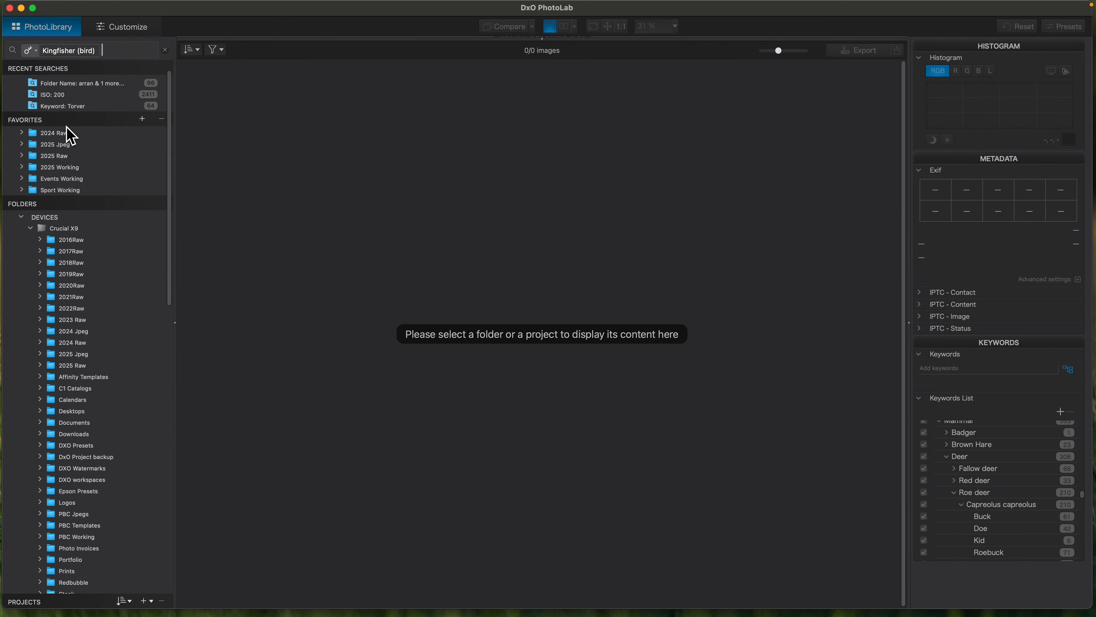
- Browse through the images found for the Kingfisher (bird) keyword
scroll(673, 409, down, 6)
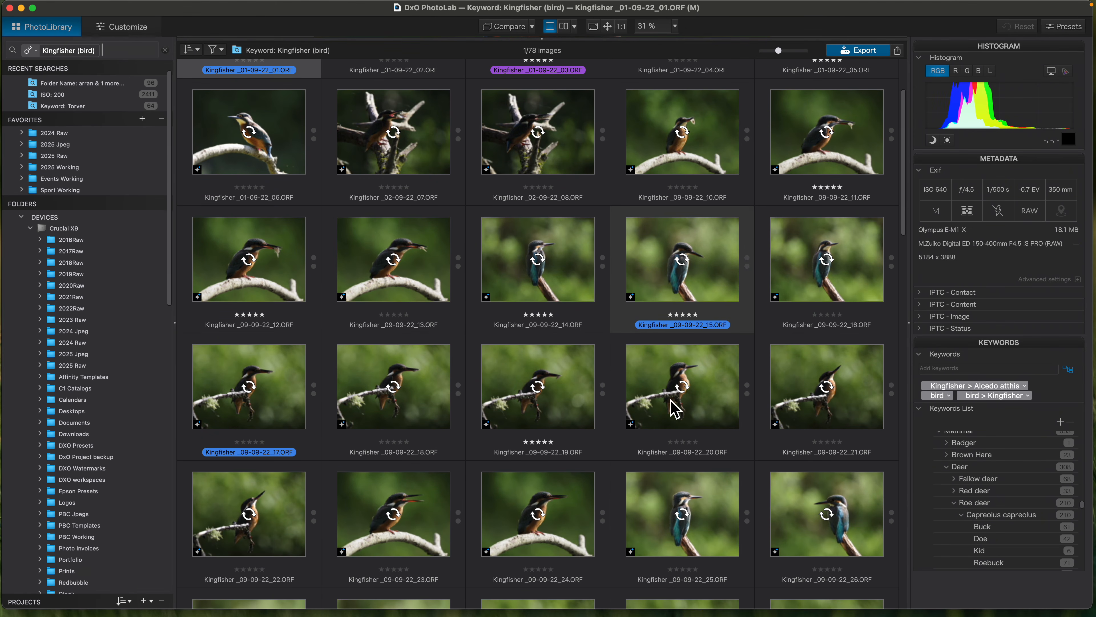
scroll(673, 409, up, 6)
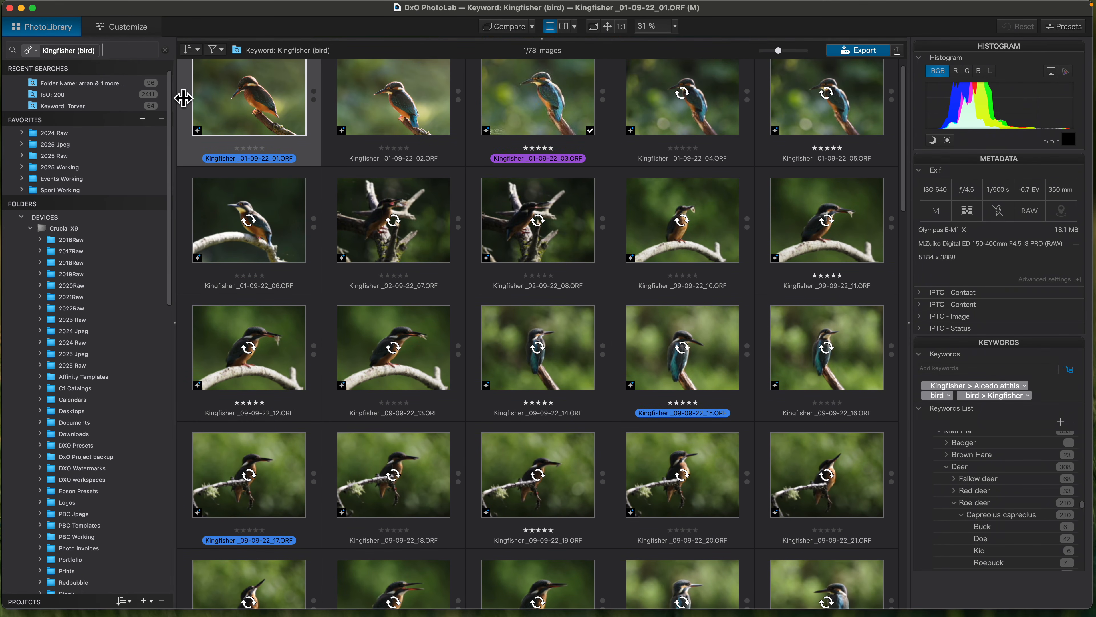
scroll(412, 392, down, 2)
scroll(411, 384, down, 5)
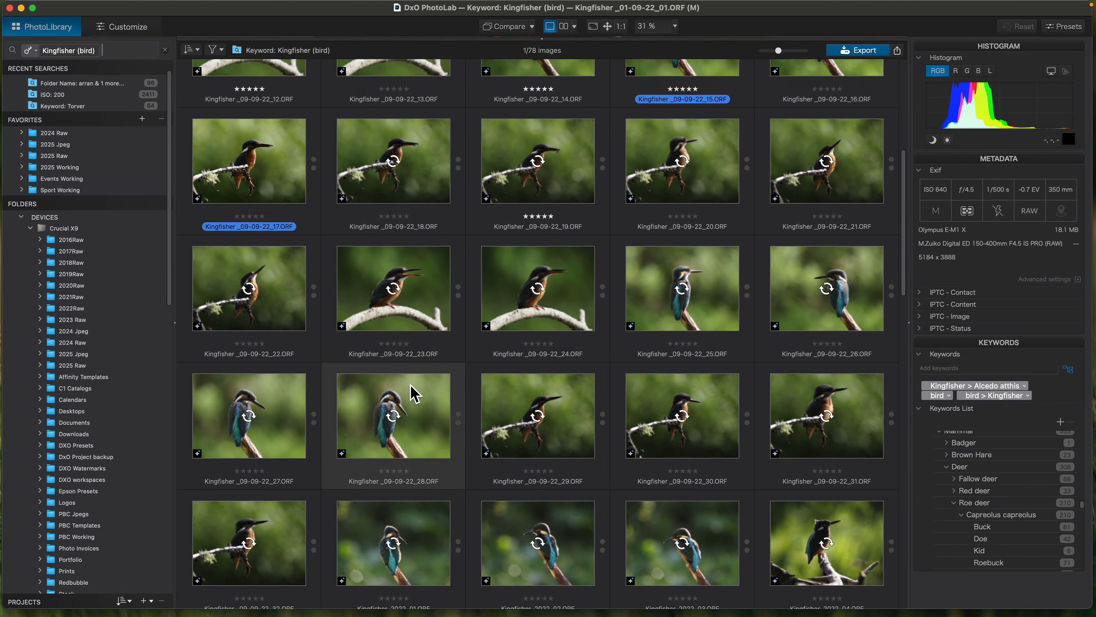
scroll(410, 384, up, 5)
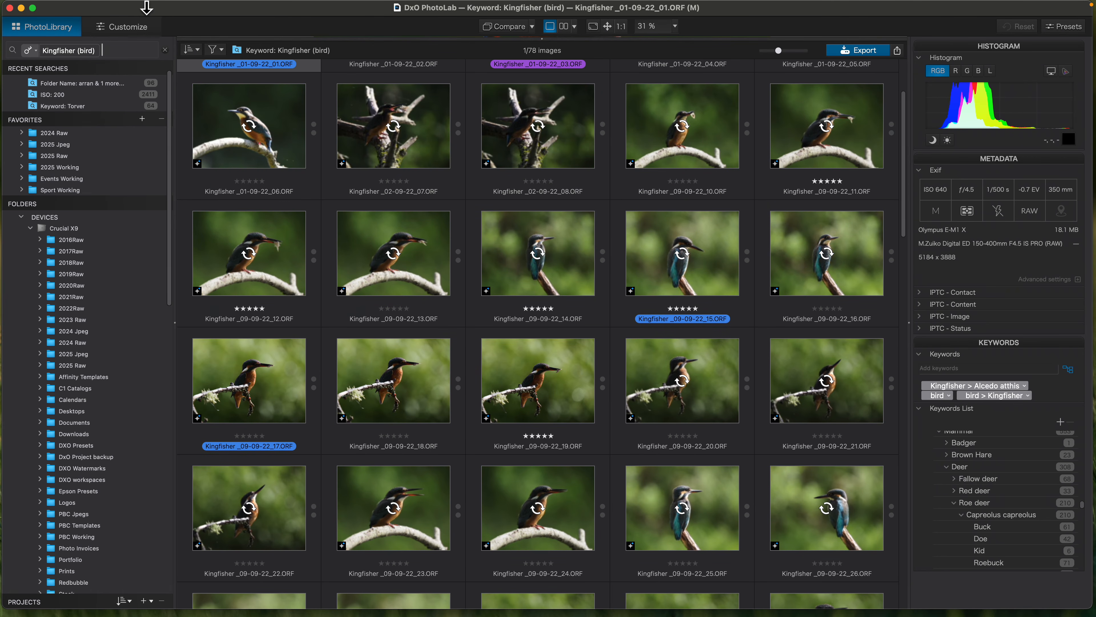
- Clear the kingfisher search, reopen the recent Roe deer (Deer) keyword search, select _SRM2387.ORF and bring the 2025 Working folders into view
click(165, 50)
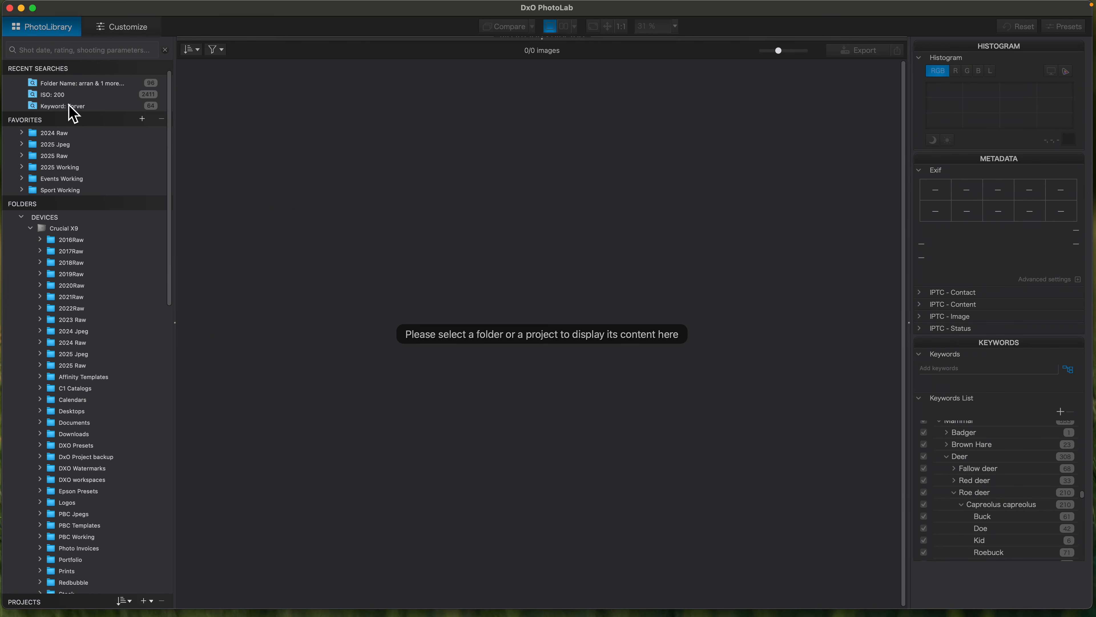
scroll(86, 104, down, 2)
scroll(88, 106, up, 3)
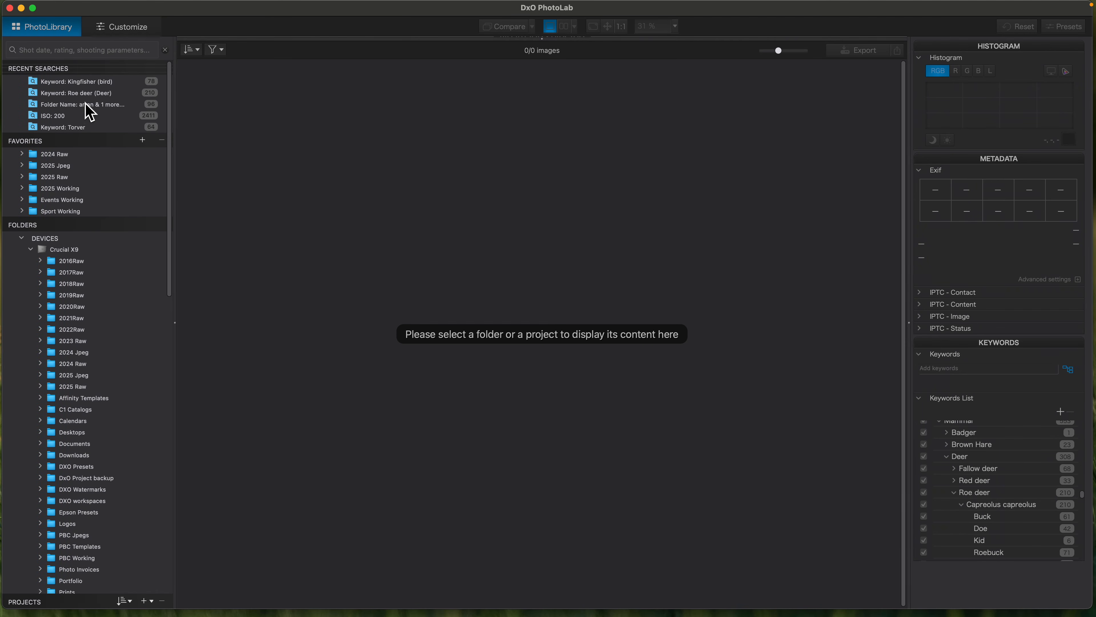
click(86, 94)
click(228, 126)
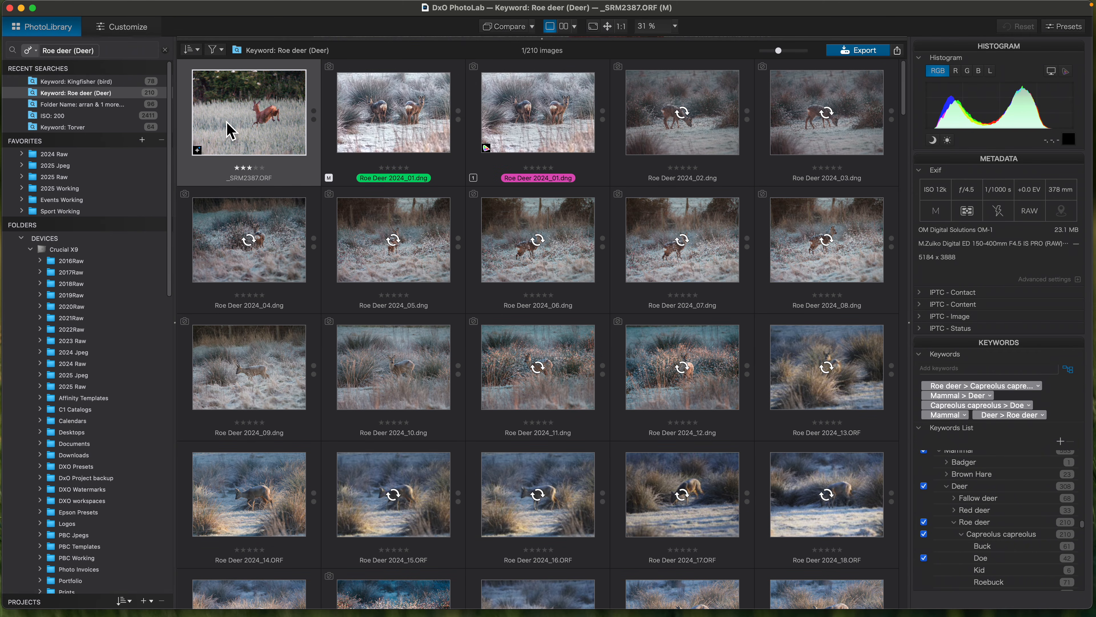
scroll(176, 245, down, 20)
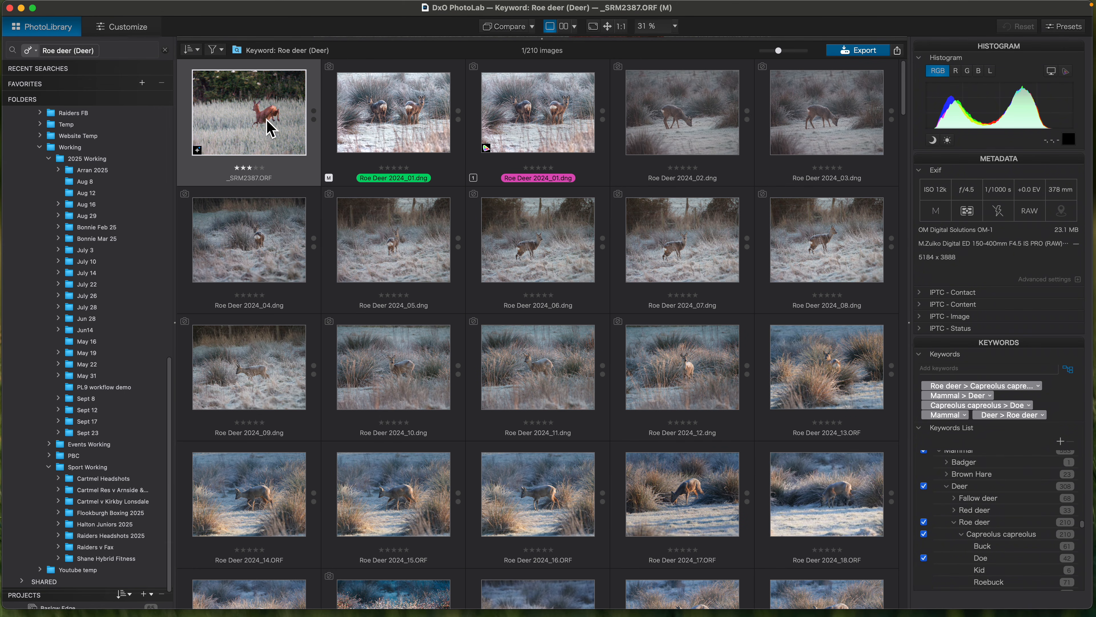
mouse_move(268, 125)
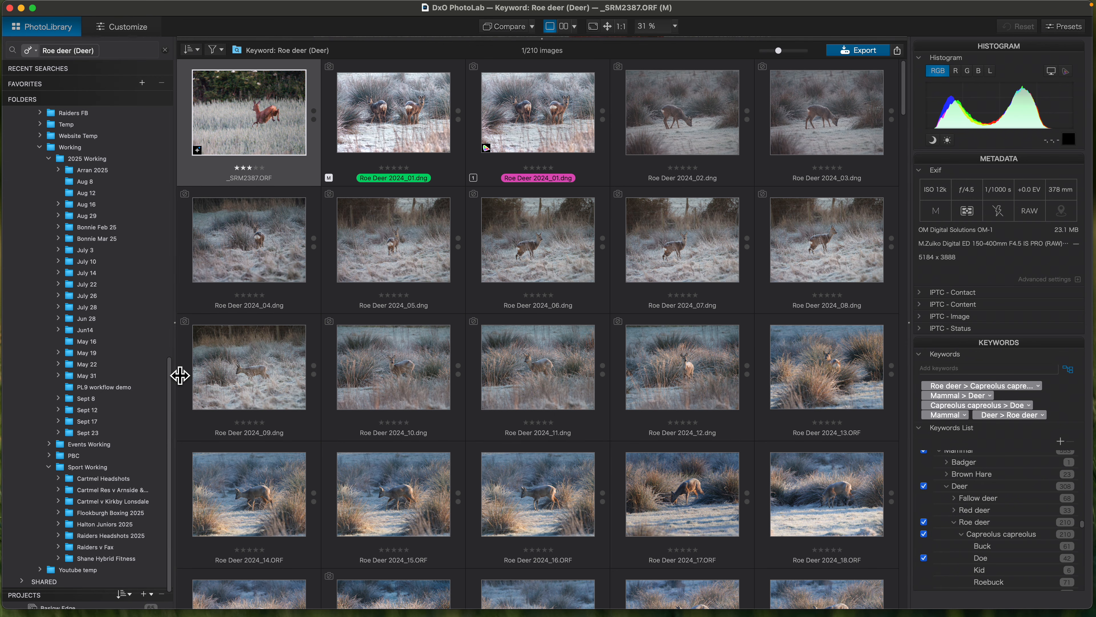
- Browse the roe deer images, view the virtual copy of Roe Deer 2024_28.dng at large size and return to the library
mouse_move(238, 365)
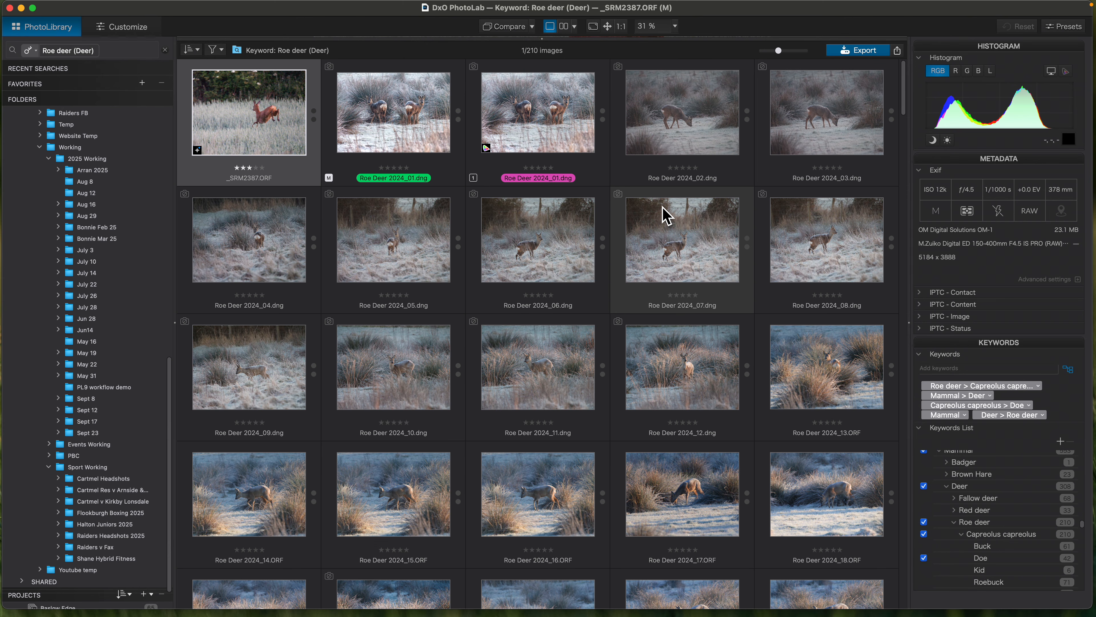
mouse_move(667, 216)
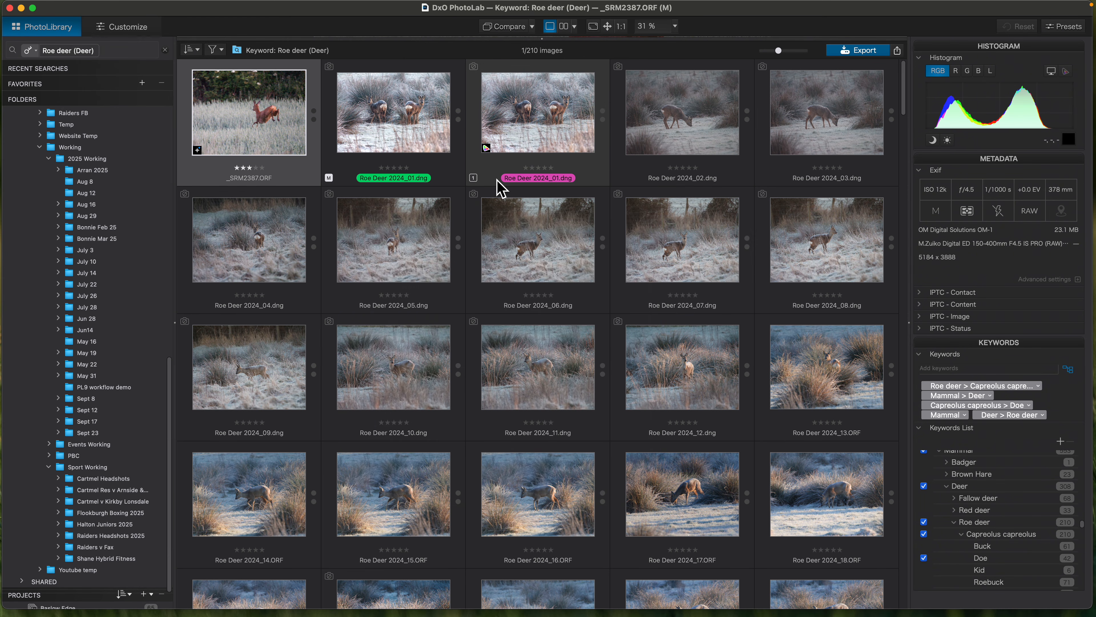
scroll(557, 185, down, 8)
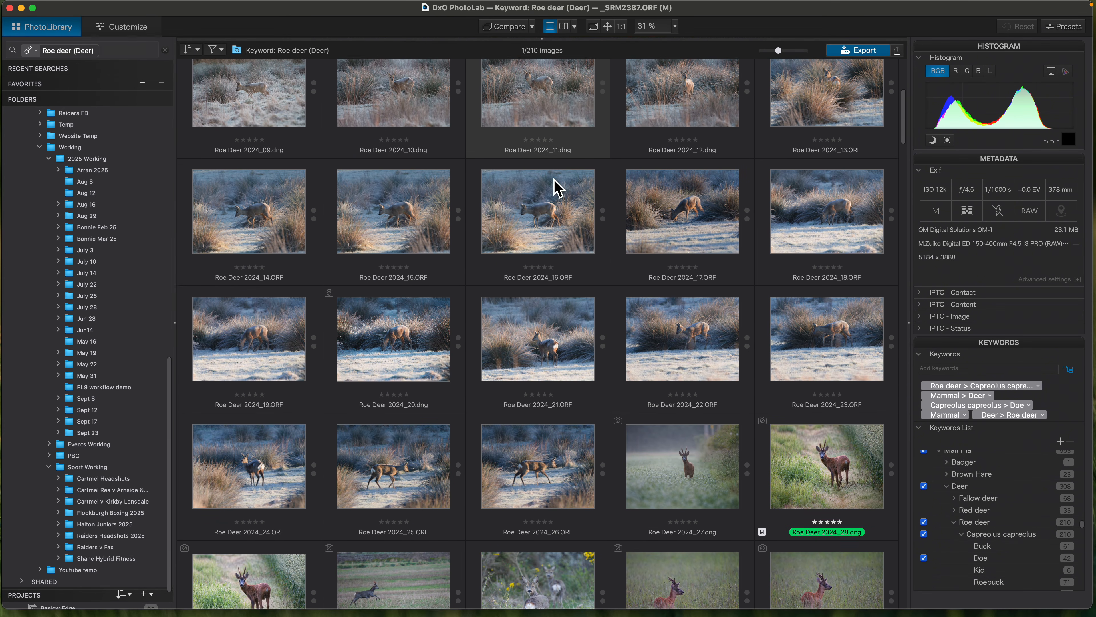
scroll(557, 186, down, 6)
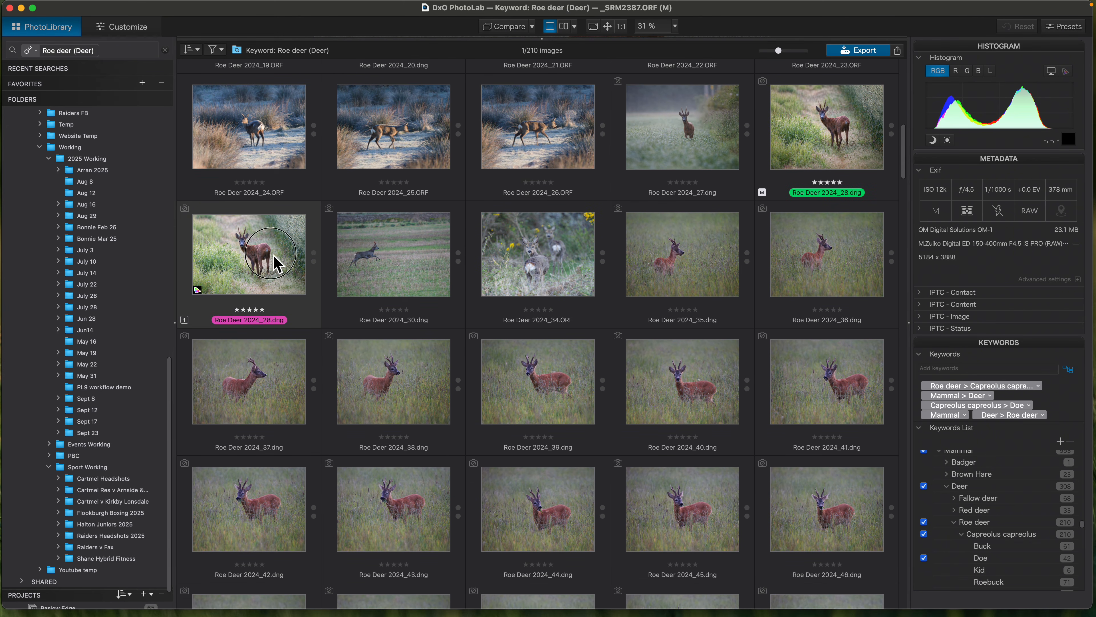
click(276, 263)
double_click(277, 264)
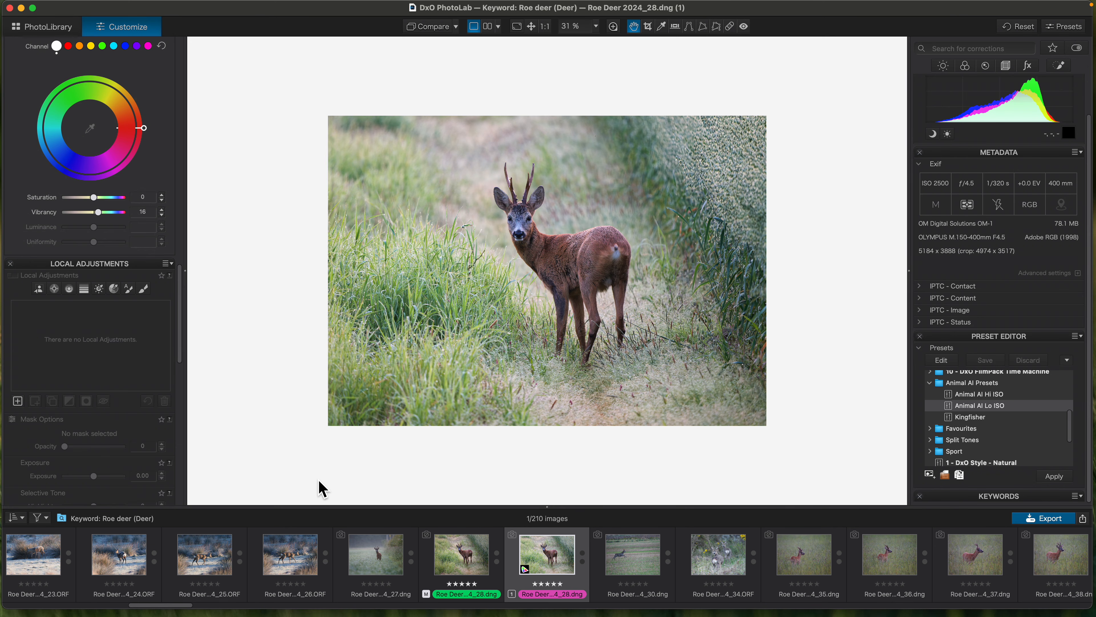
click(65, 28)
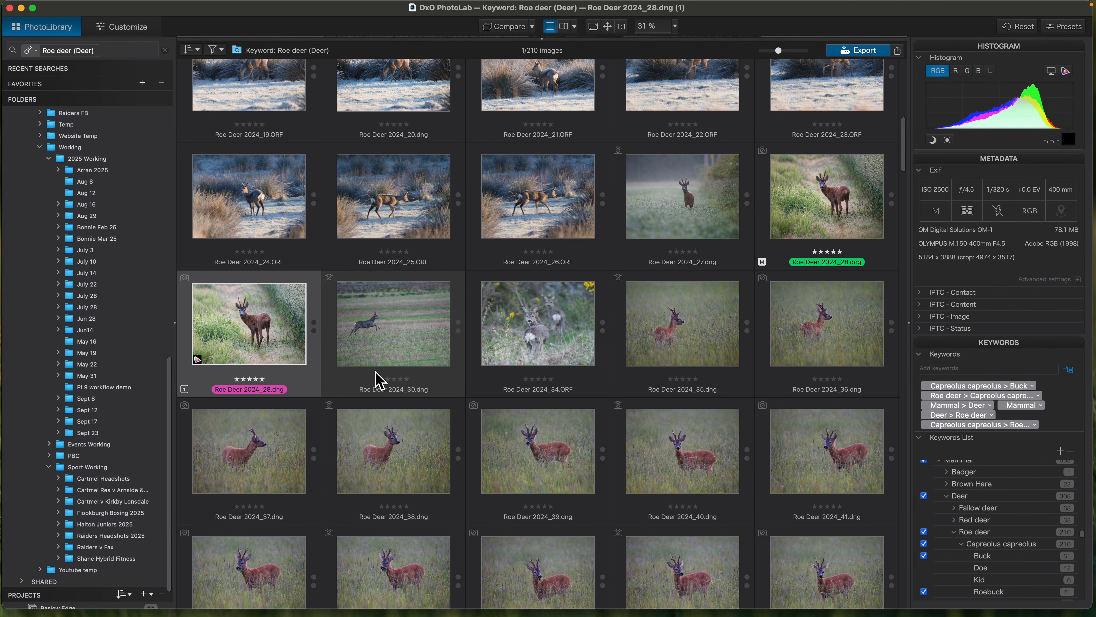
- Open the PL9 workflow demo folder and expand the 2025 Raw and Nature 2025 folders on the Crucial X9 drive
mouse_move(375, 380)
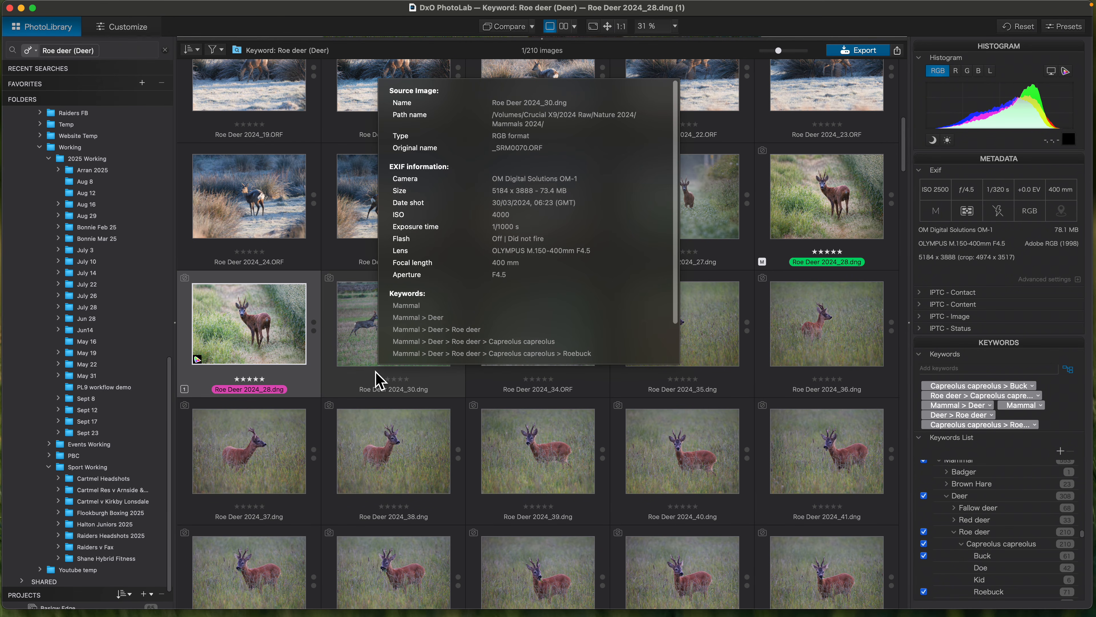
click(122, 390)
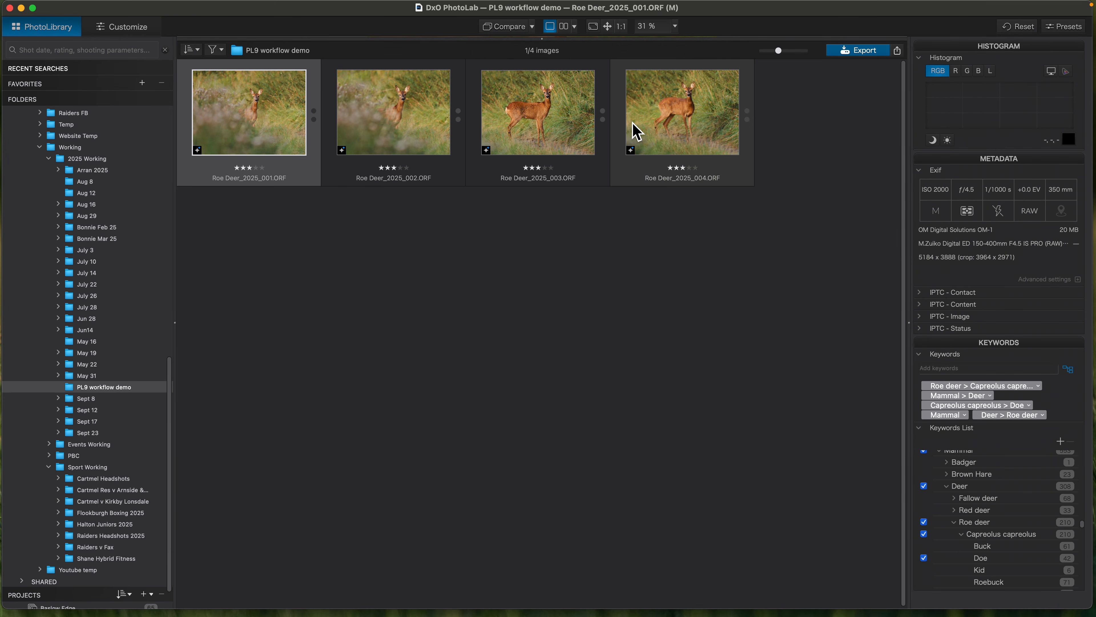
scroll(77, 285, up, 10)
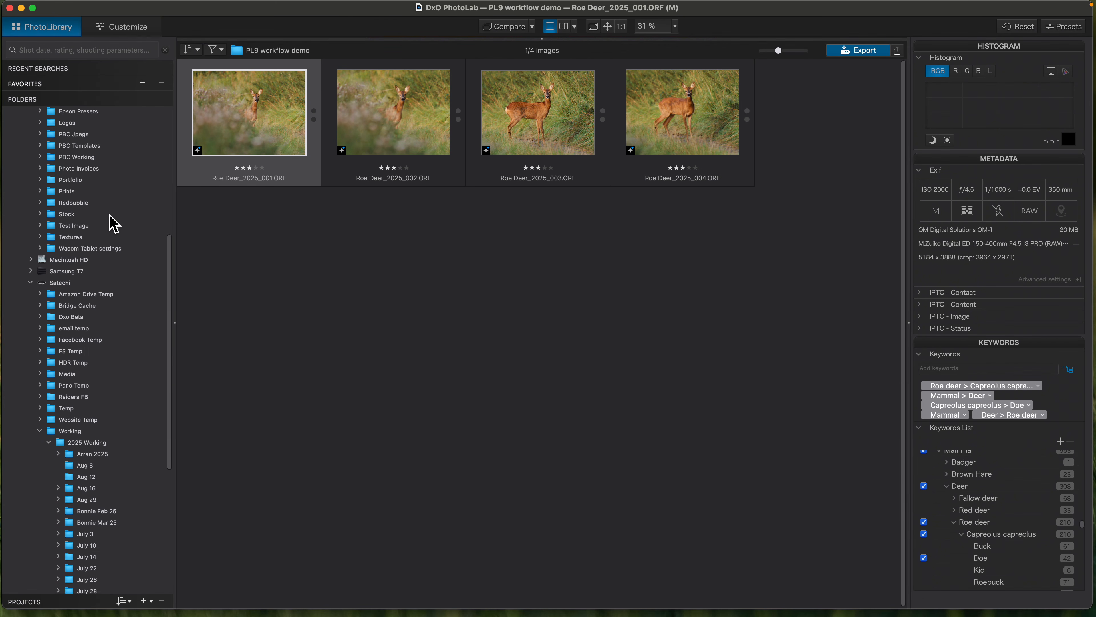
scroll(113, 222, up, 3)
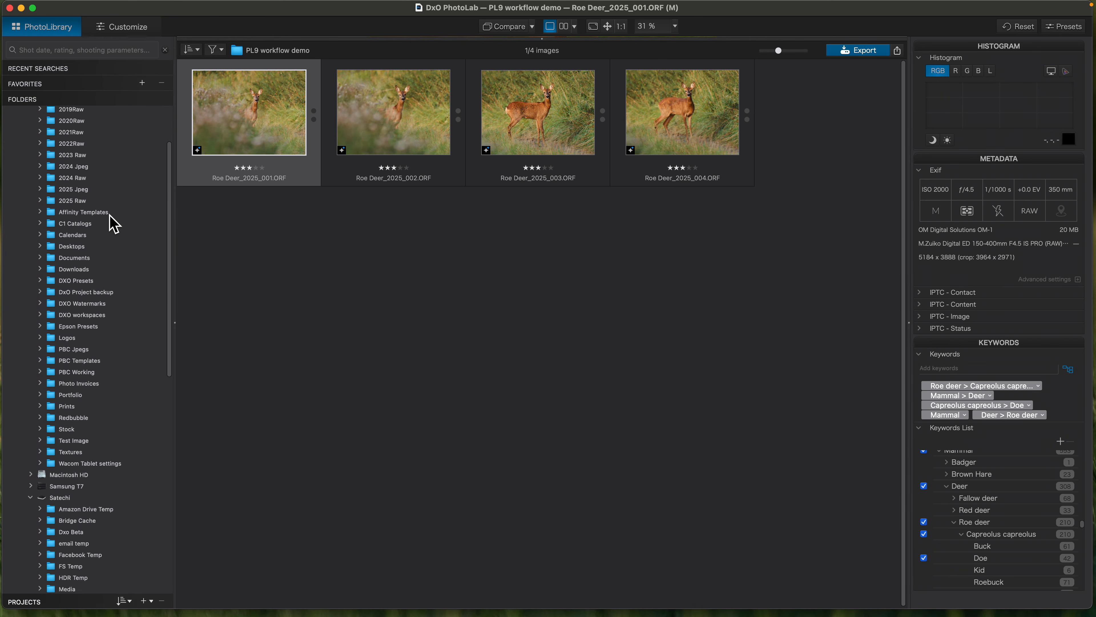
scroll(113, 223, up, 3)
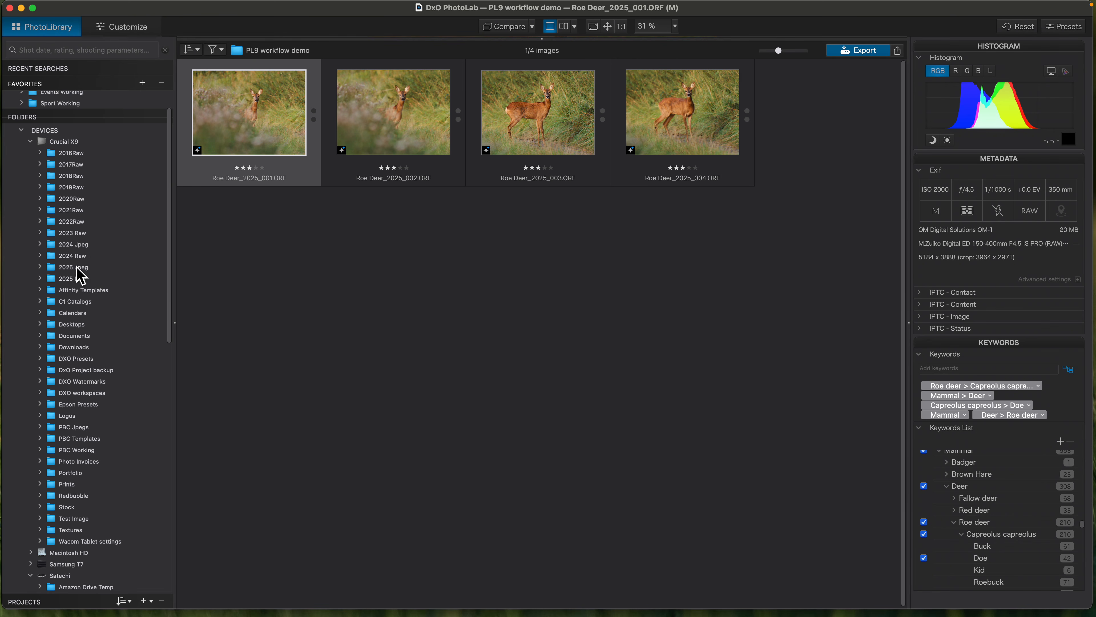
click(75, 142)
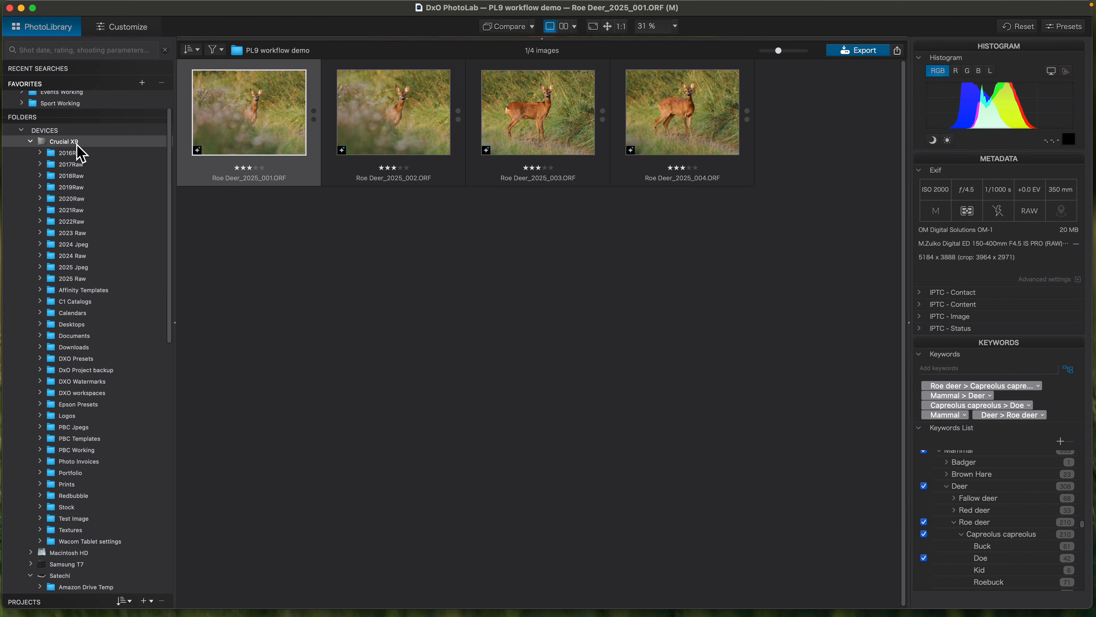
click(80, 278)
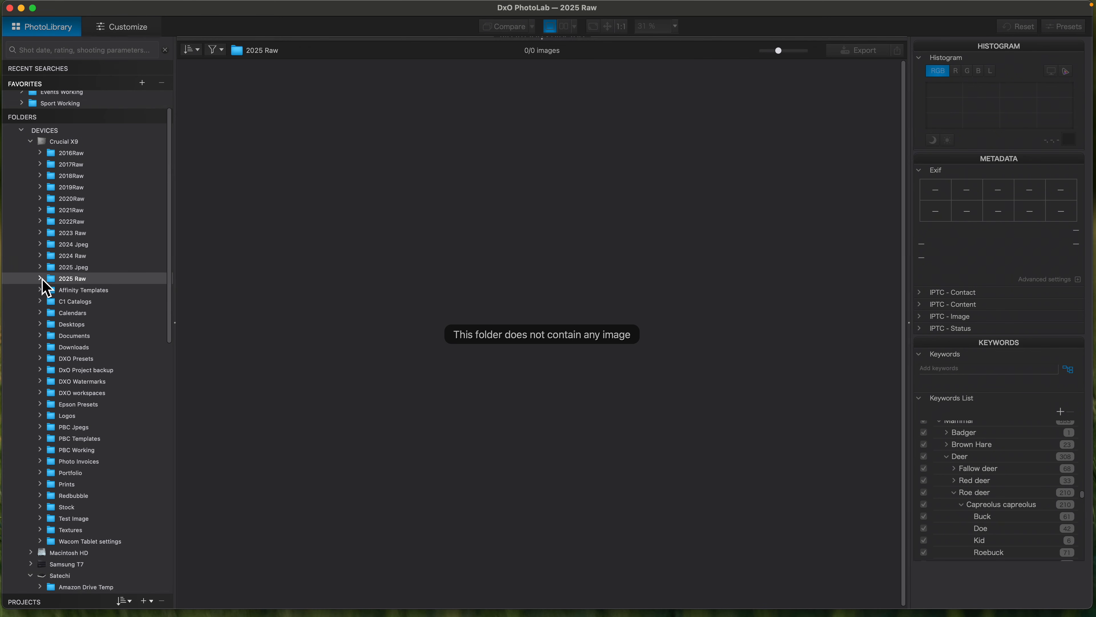
click(40, 279)
drag(170, 293, 166, 373)
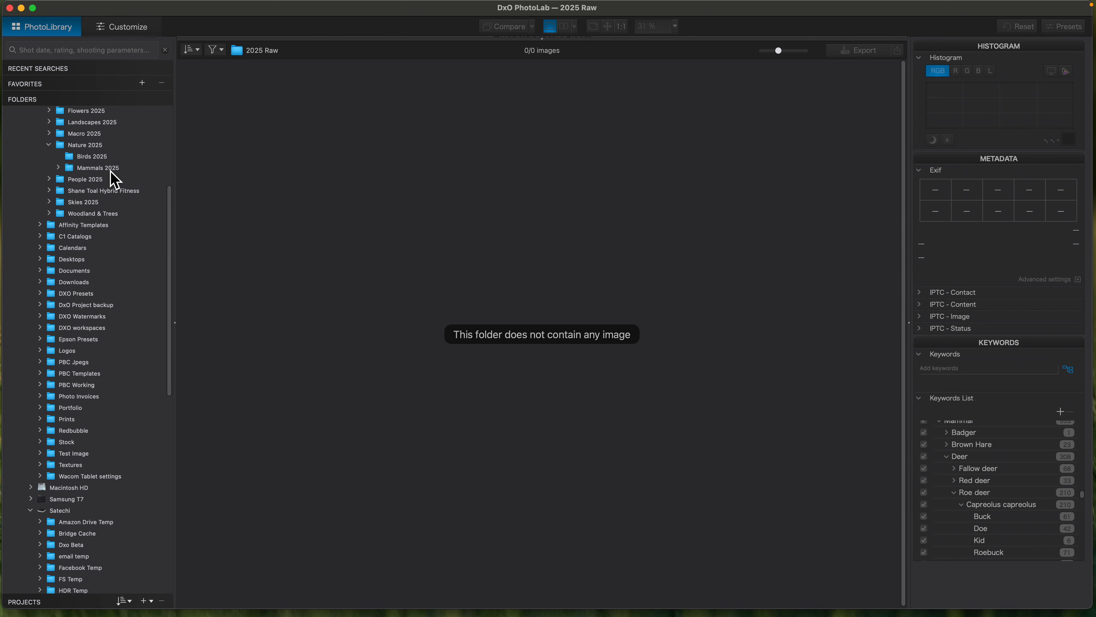
- Return to the PL9 workflow demo folder under 2025 Working on the Satechi drive
scroll(123, 400, down, 5)
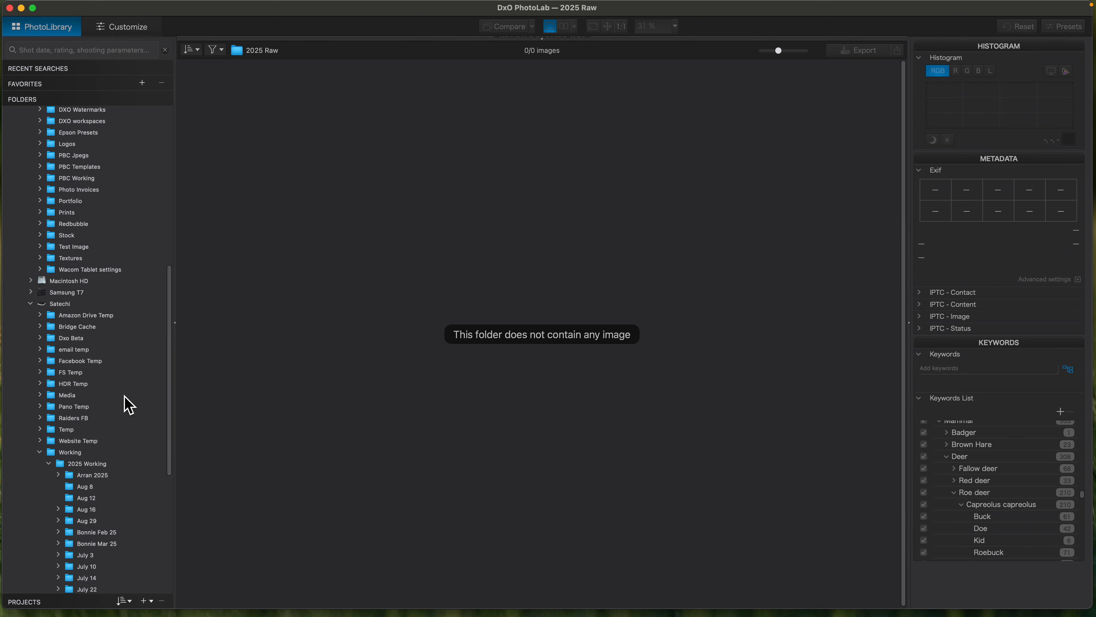
scroll(124, 396, down, 6)
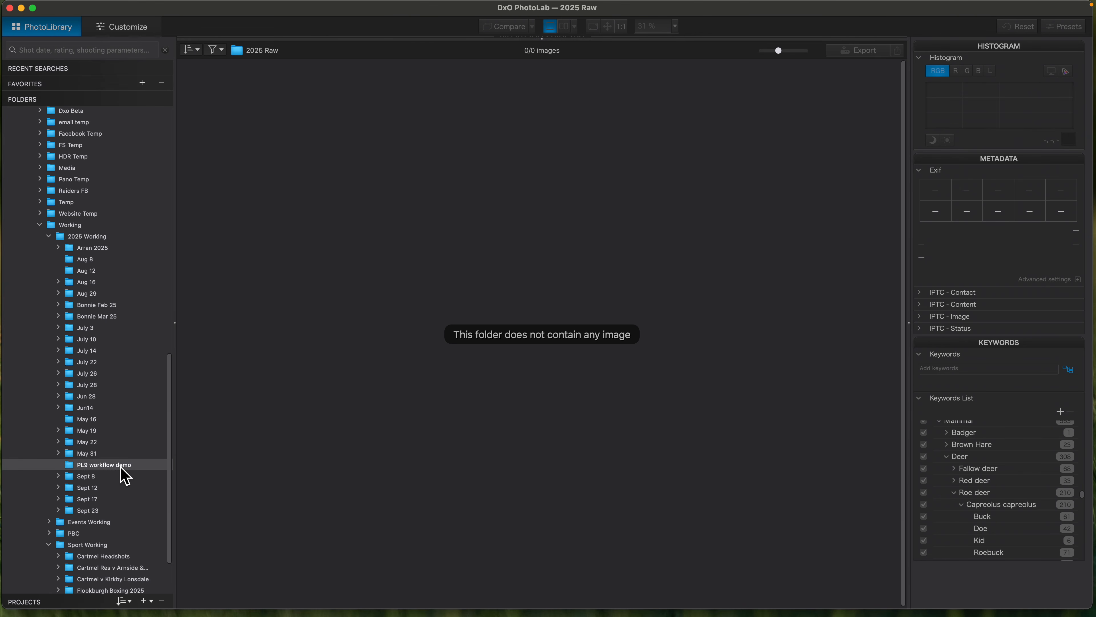
click(122, 469)
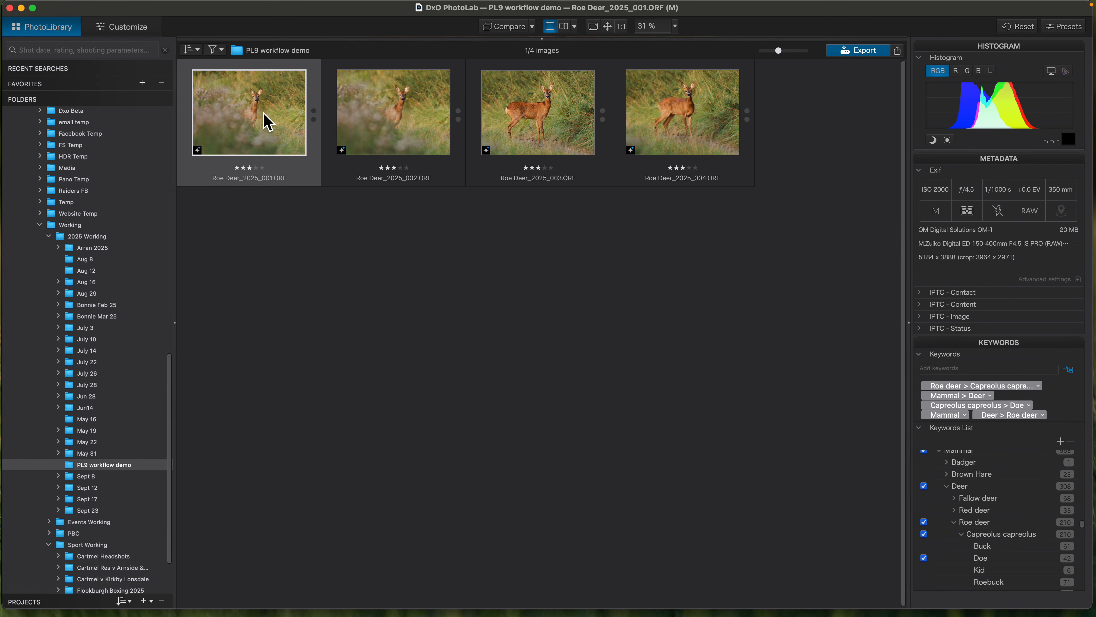
mouse_move(265, 122)
drag(777, 40, 784, 48)
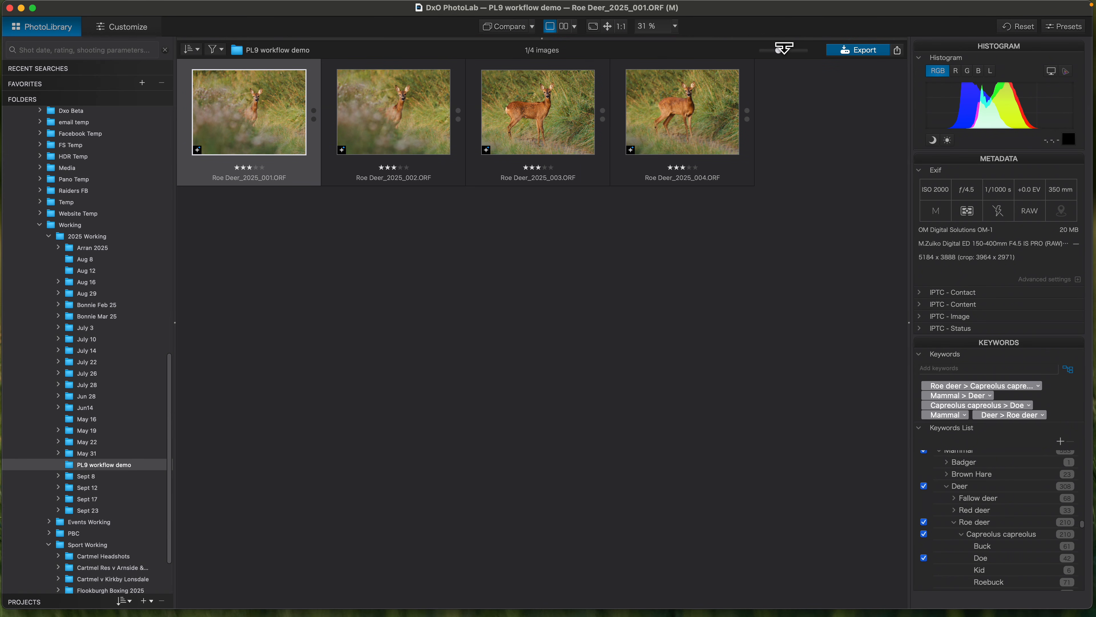
drag(801, 14, 803, 16)
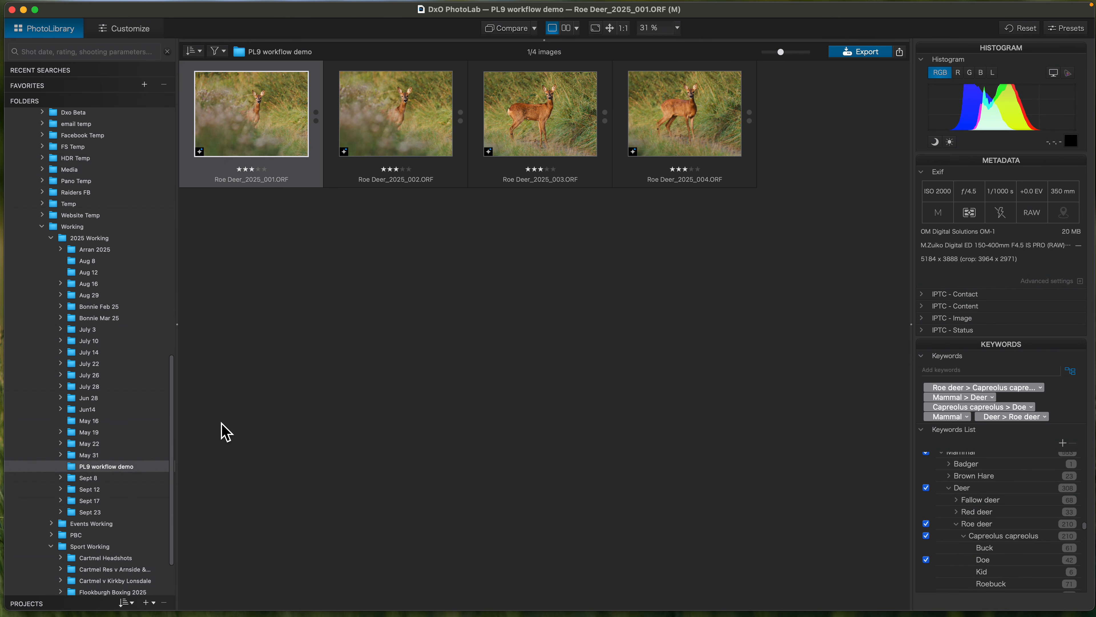
- Review the folder tree from the 2025 Working folders back to the 2025 Raw archive folders on Crucial X9
scroll(90, 323, down, 5)
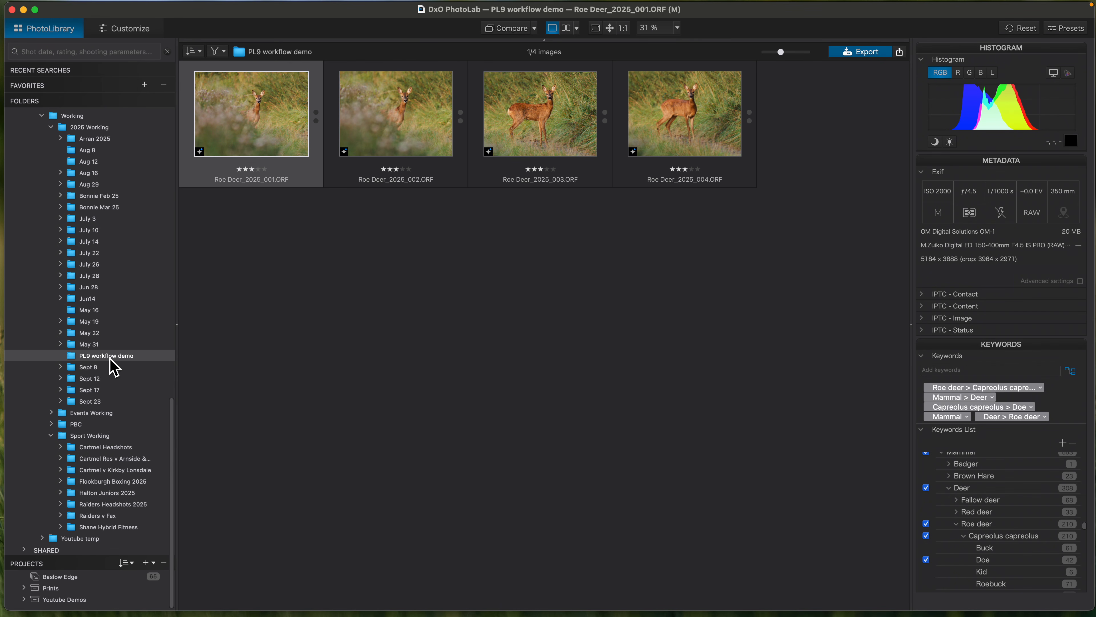
scroll(115, 324, up, 3)
scroll(113, 322, up, 20)
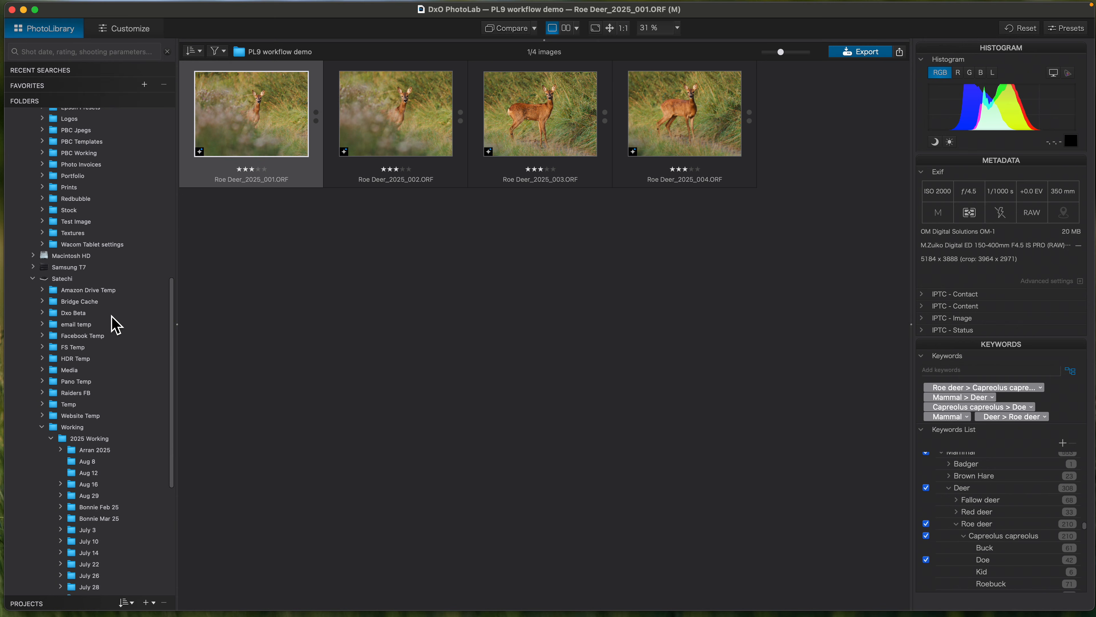
scroll(88, 215, up, 5)
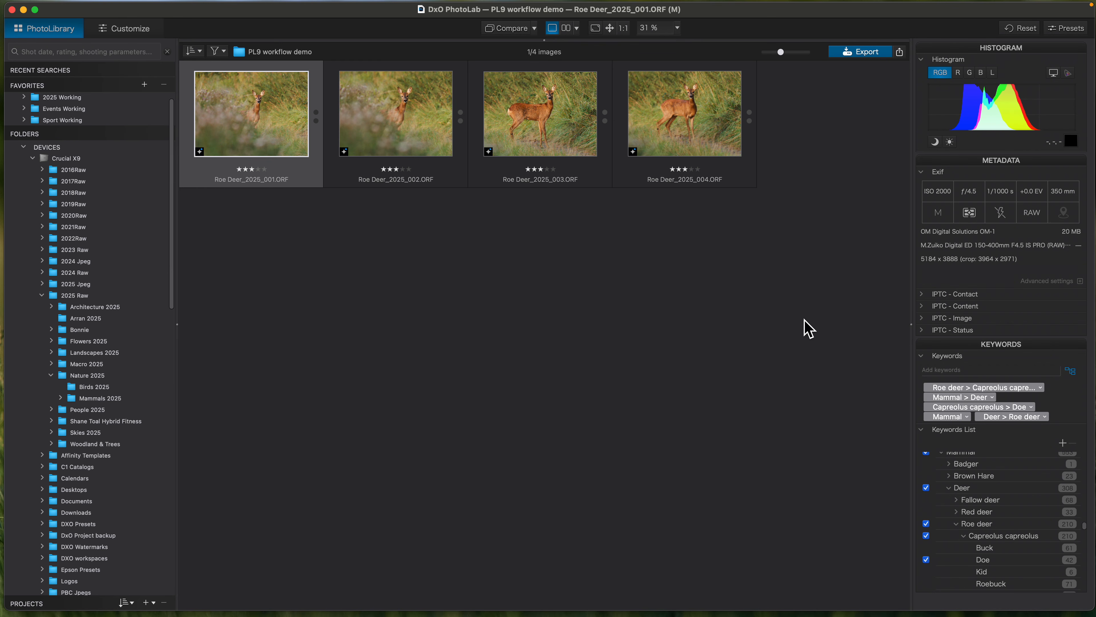
mouse_move(971, 1)
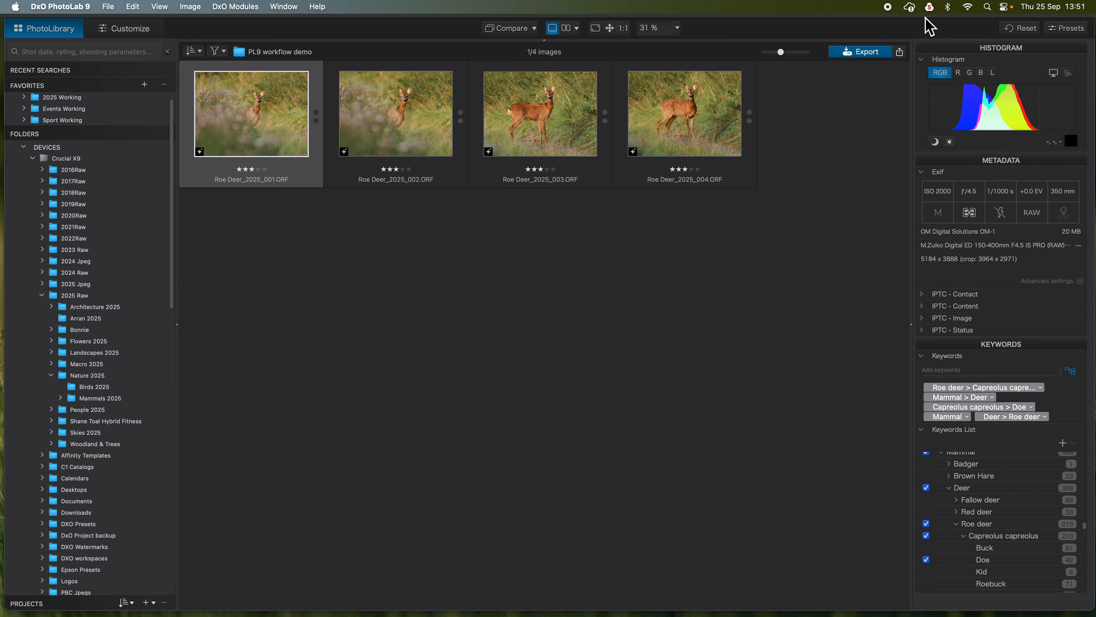